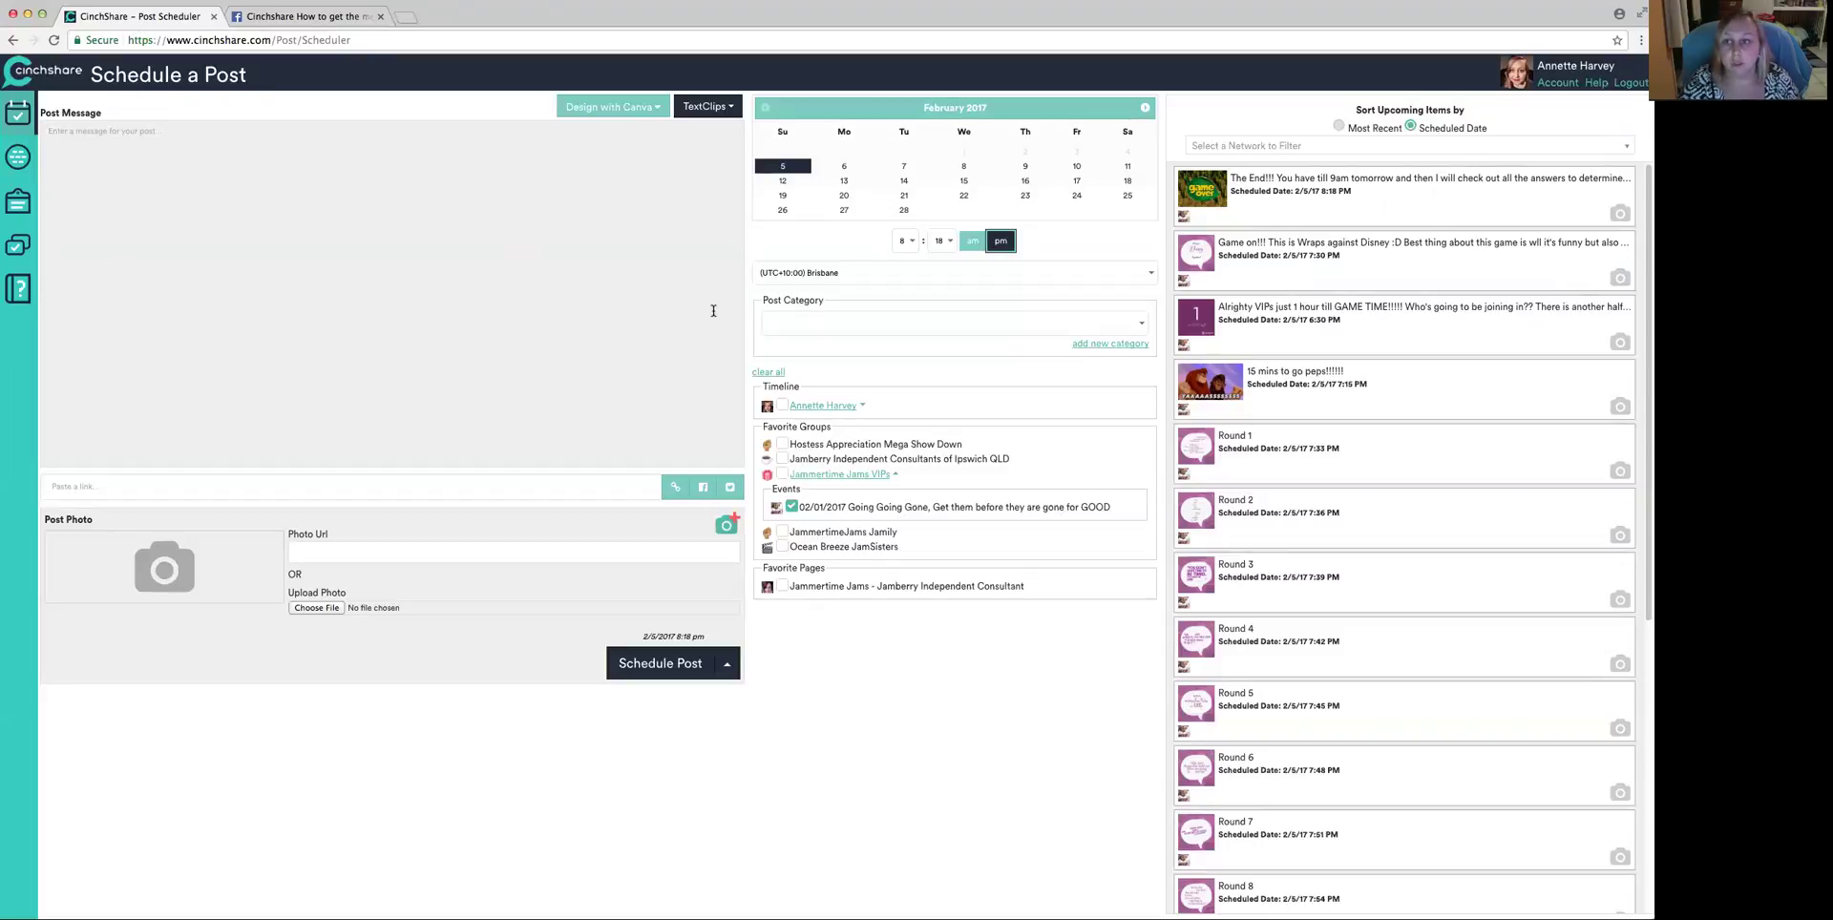
# - Refresh the Facebook networks and mark the Ocean Breeze JamSisters event "02/05/2017 Cinchshare How to get the most from it!" as a favorite
pyautogui.click(20, 164)
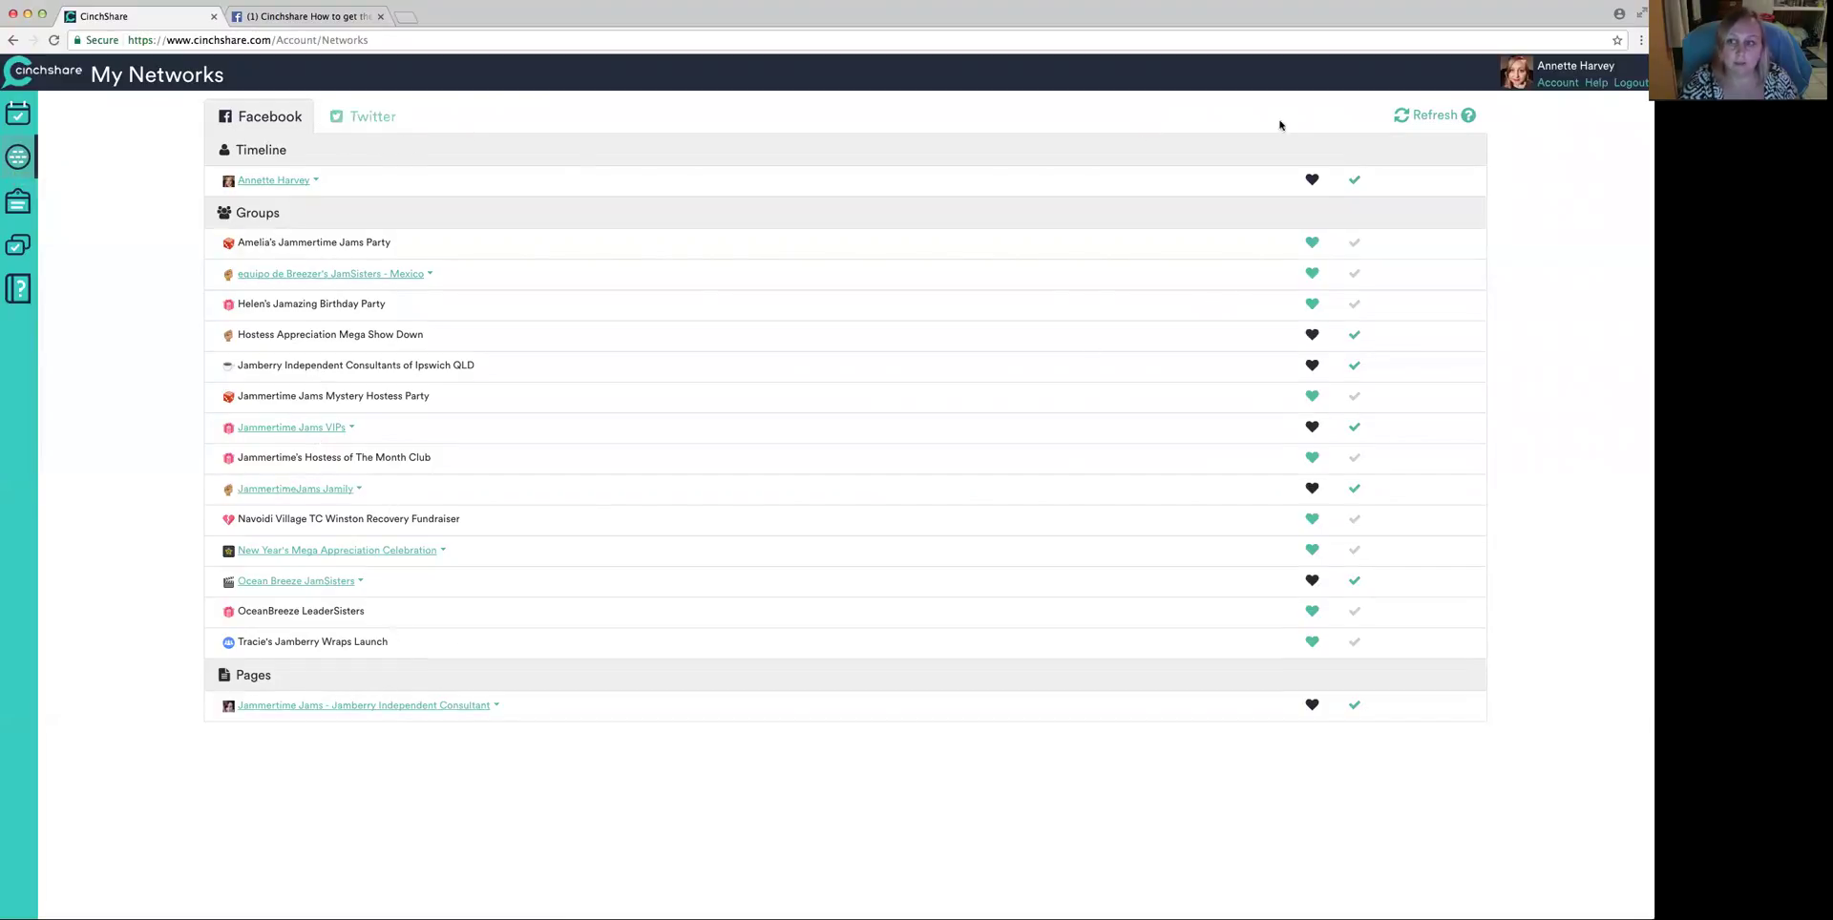
pyautogui.click(1420, 118)
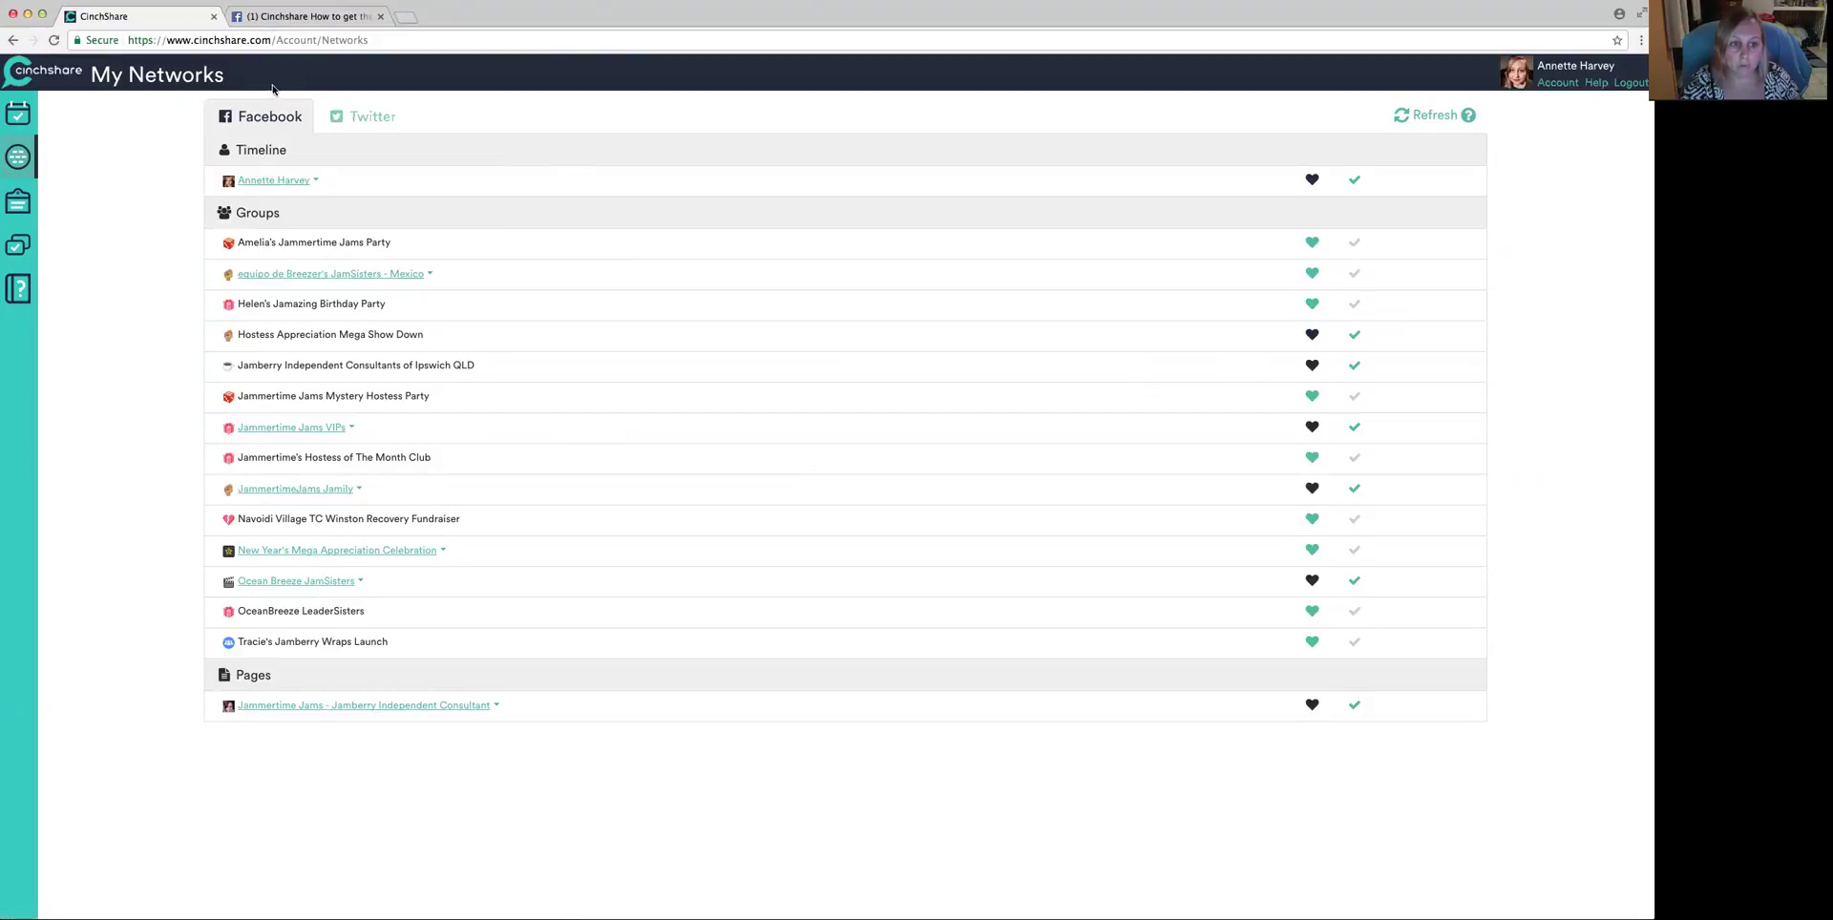
pyautogui.click(358, 581)
pyautogui.scroll(-5, 574, 444)
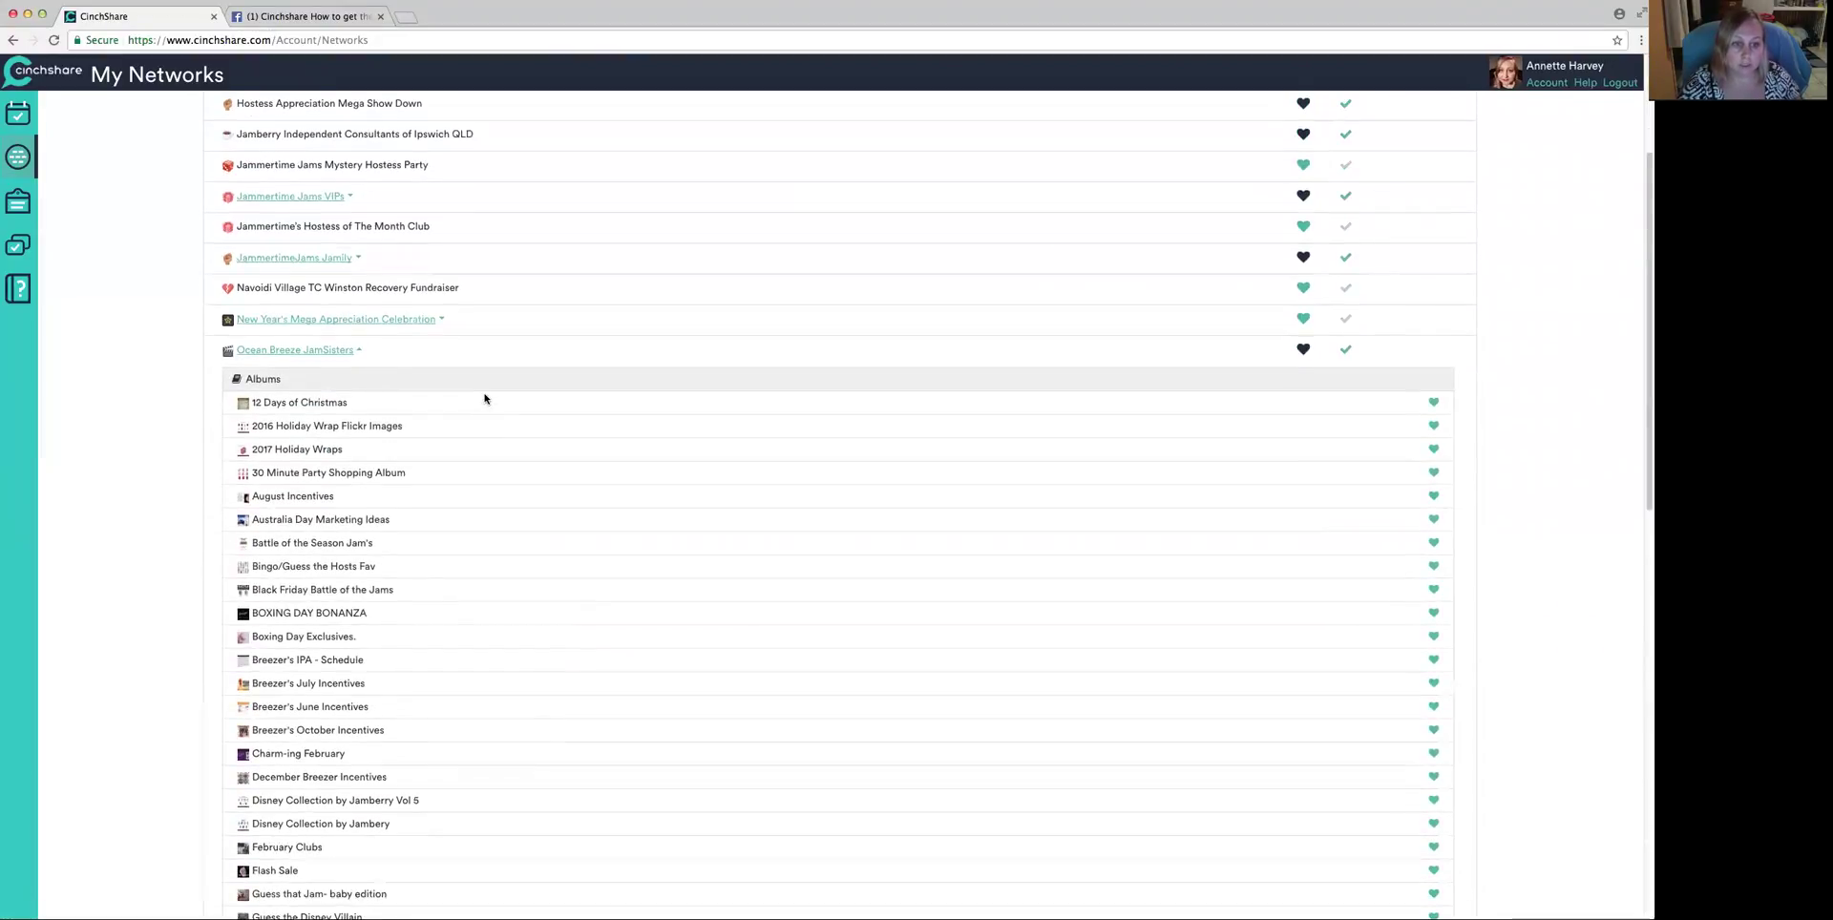
pyautogui.scroll(-12, 462, 315)
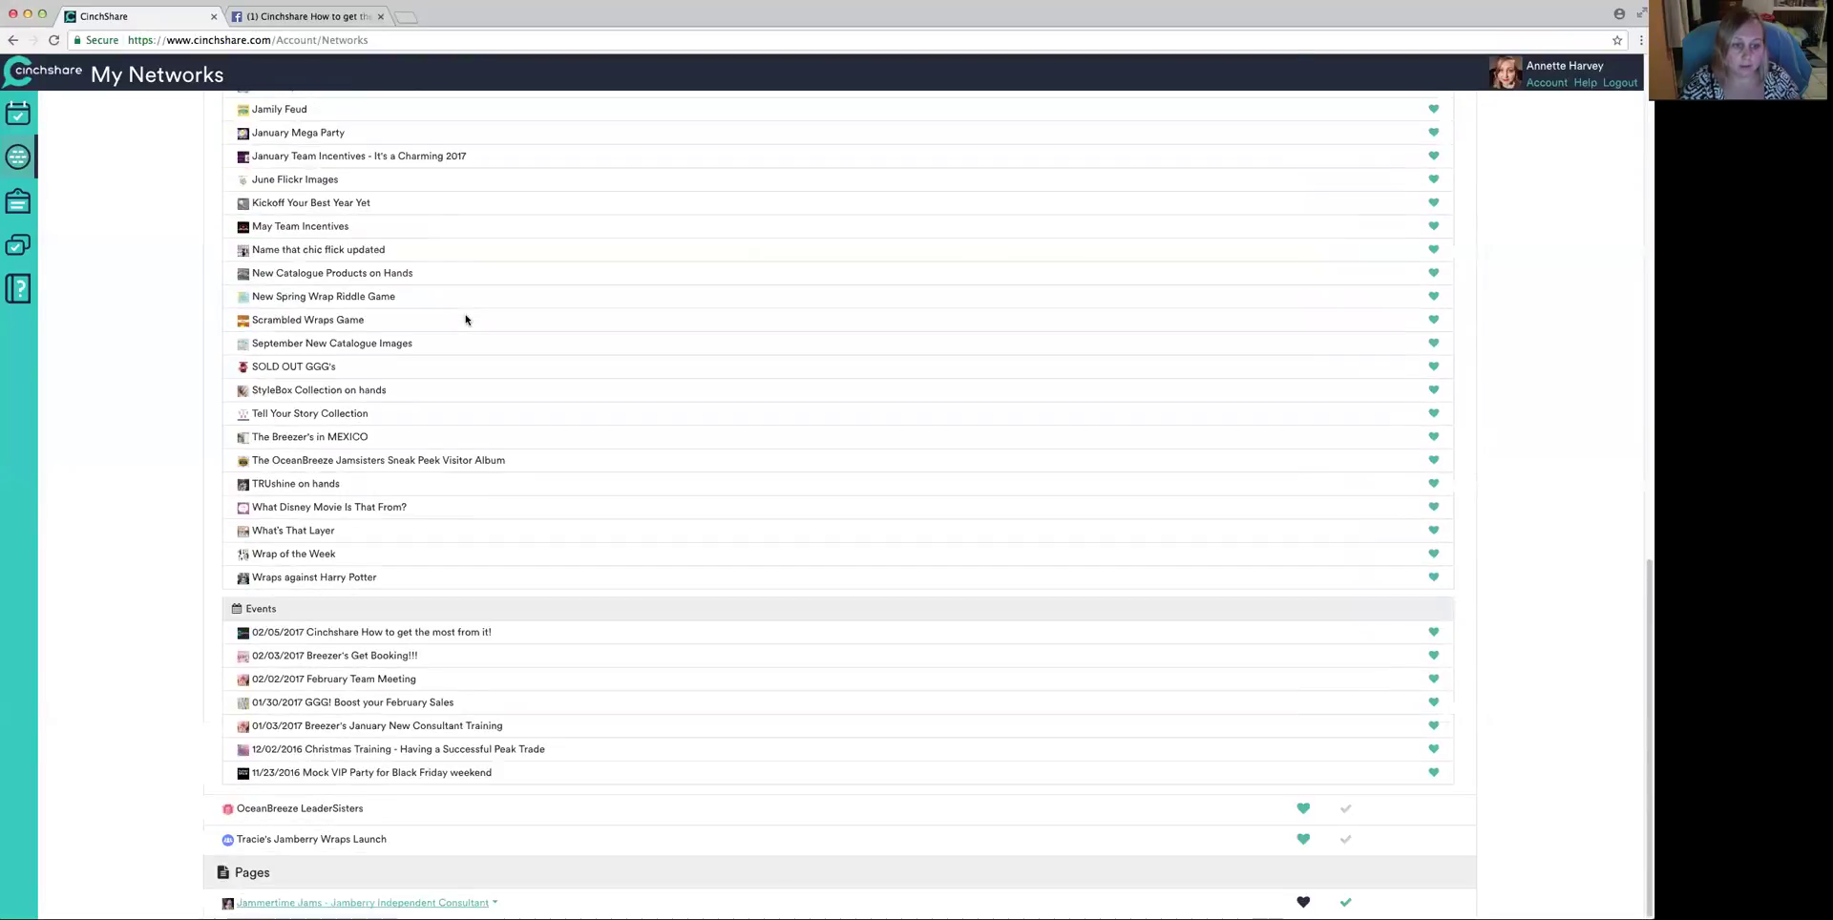
pyautogui.moveTo(229, 632); pyautogui.dragTo(586, 638)
pyautogui.click(1433, 633)
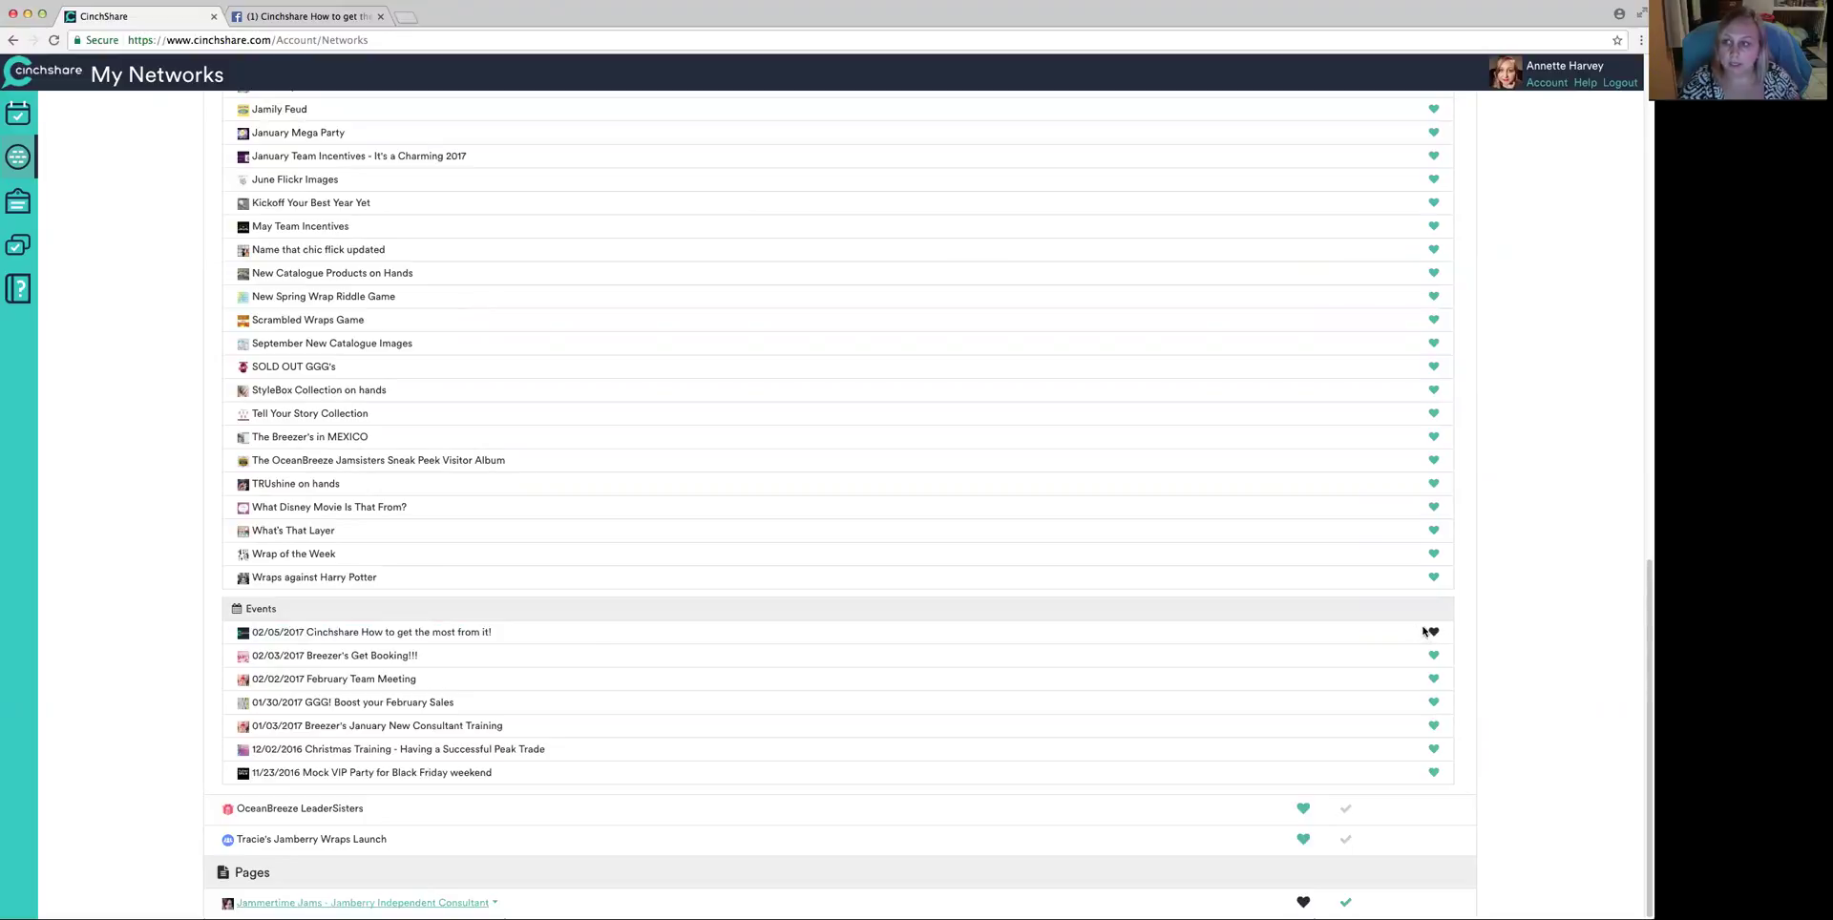
pyautogui.scroll(20, 1403, 611)
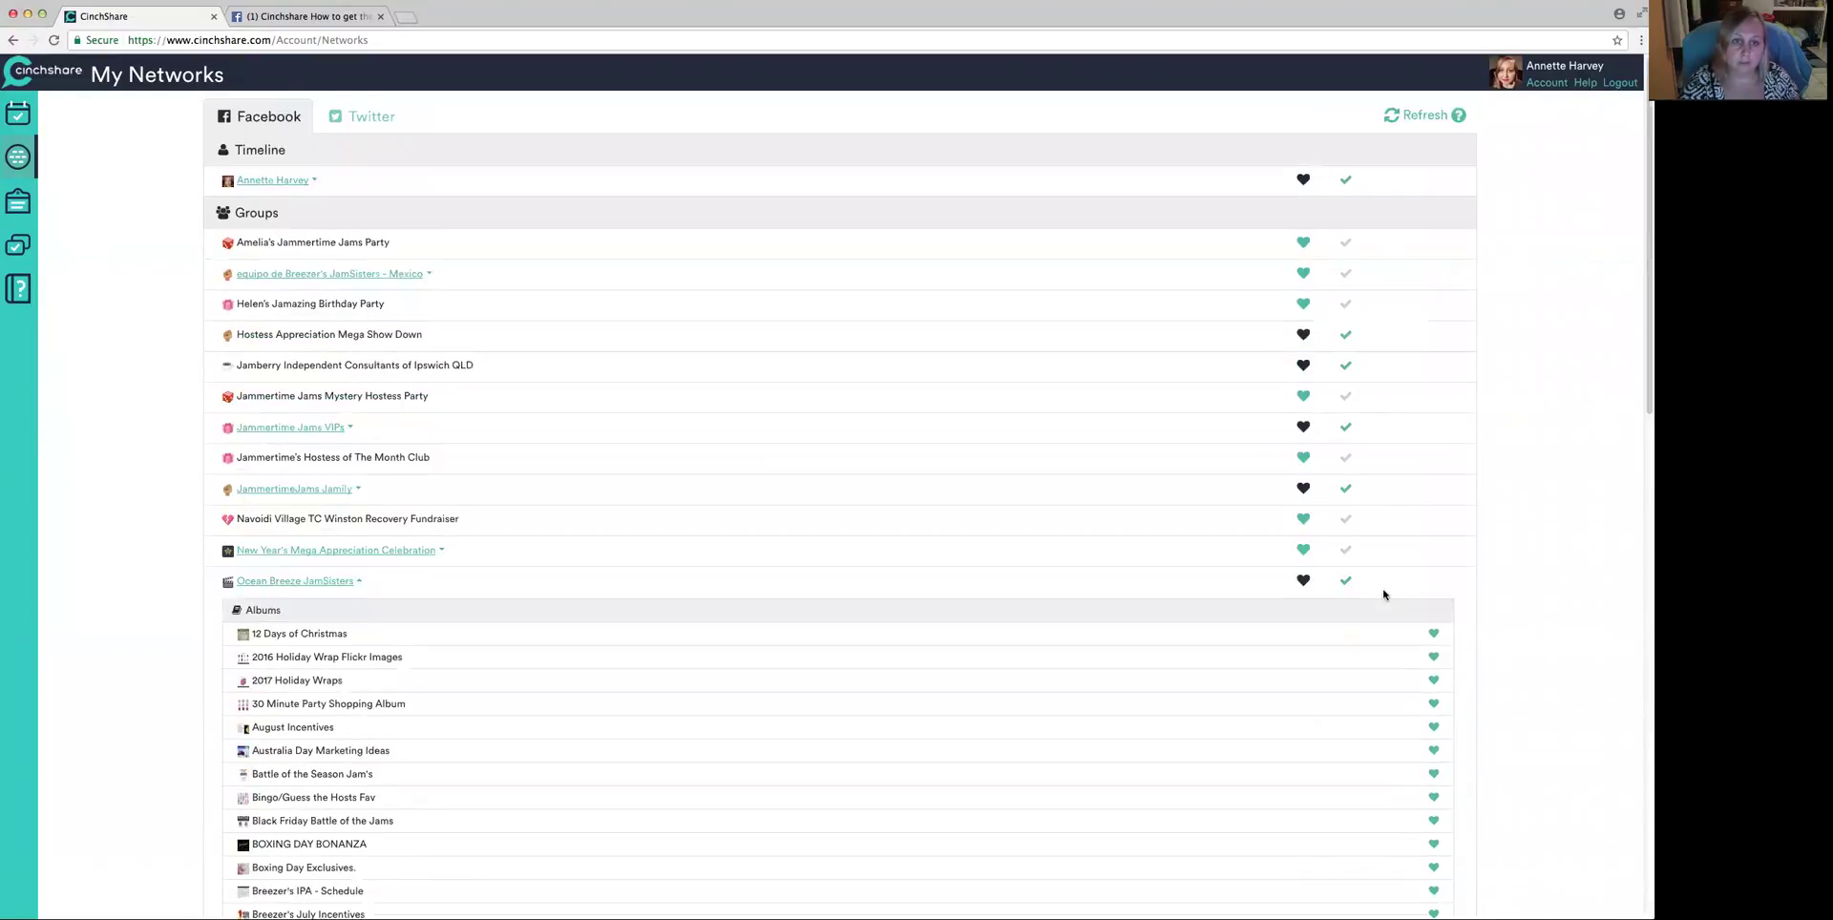
# - Start a post for the event "02/05/2017 Cinchshare How to get the most from it!" with the message "Hello hope you are well"
pyautogui.click(16, 114)
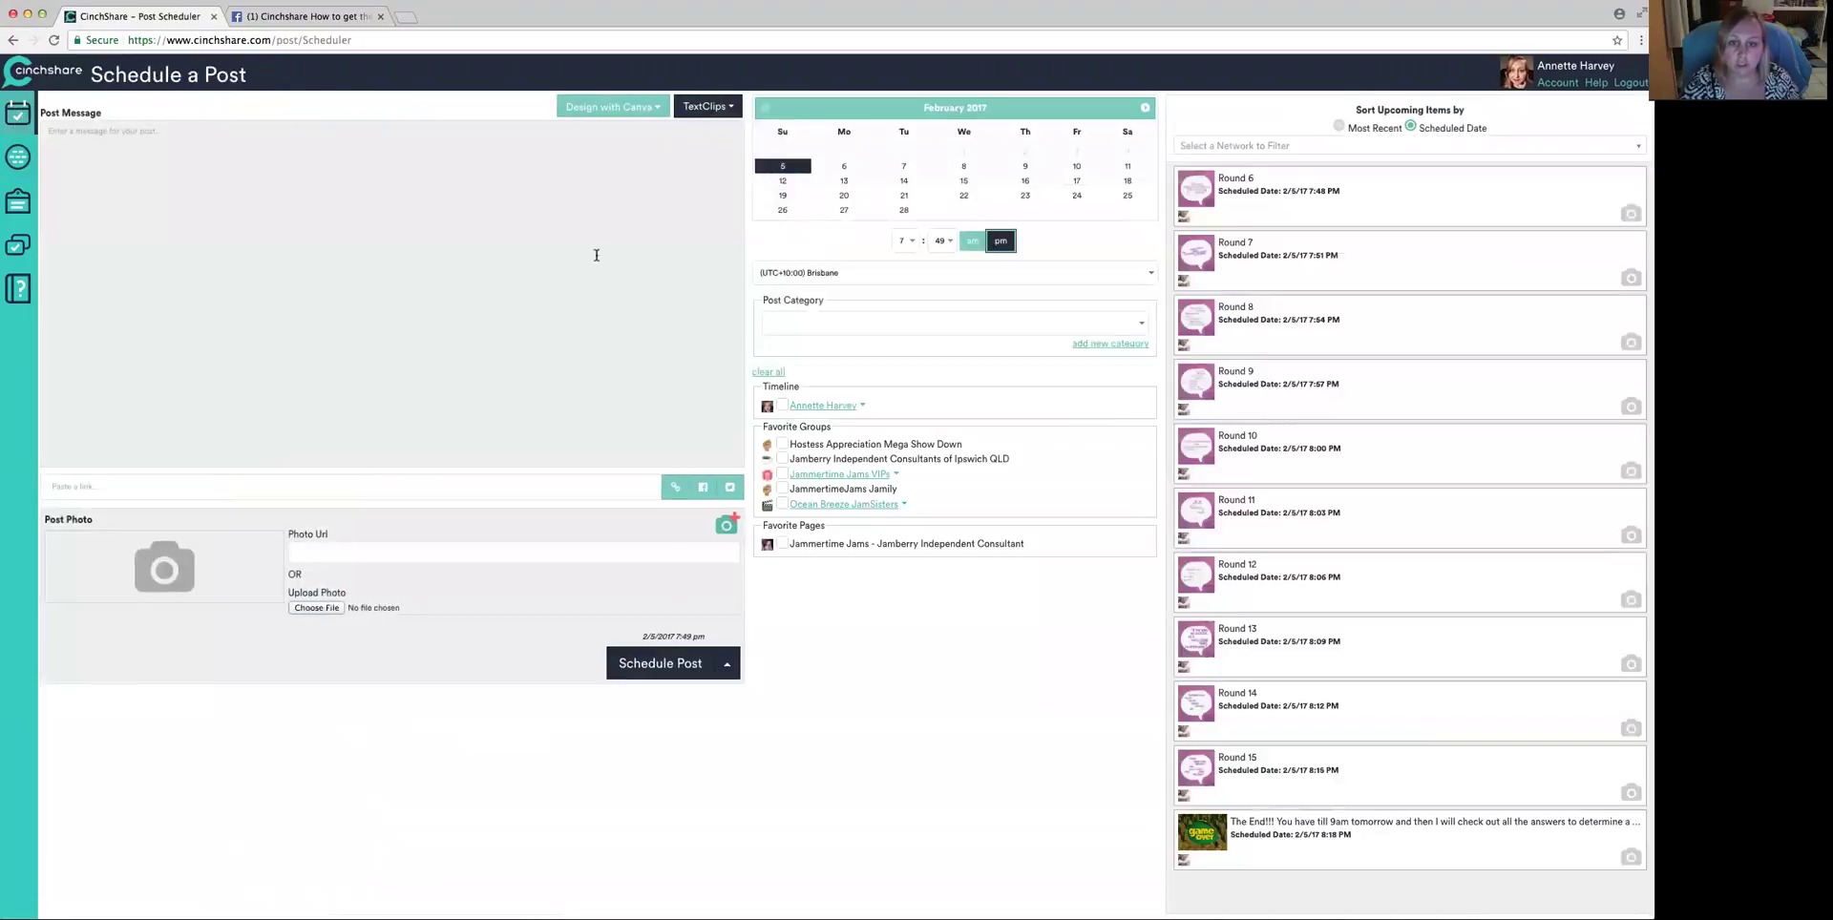
pyautogui.click(902, 505)
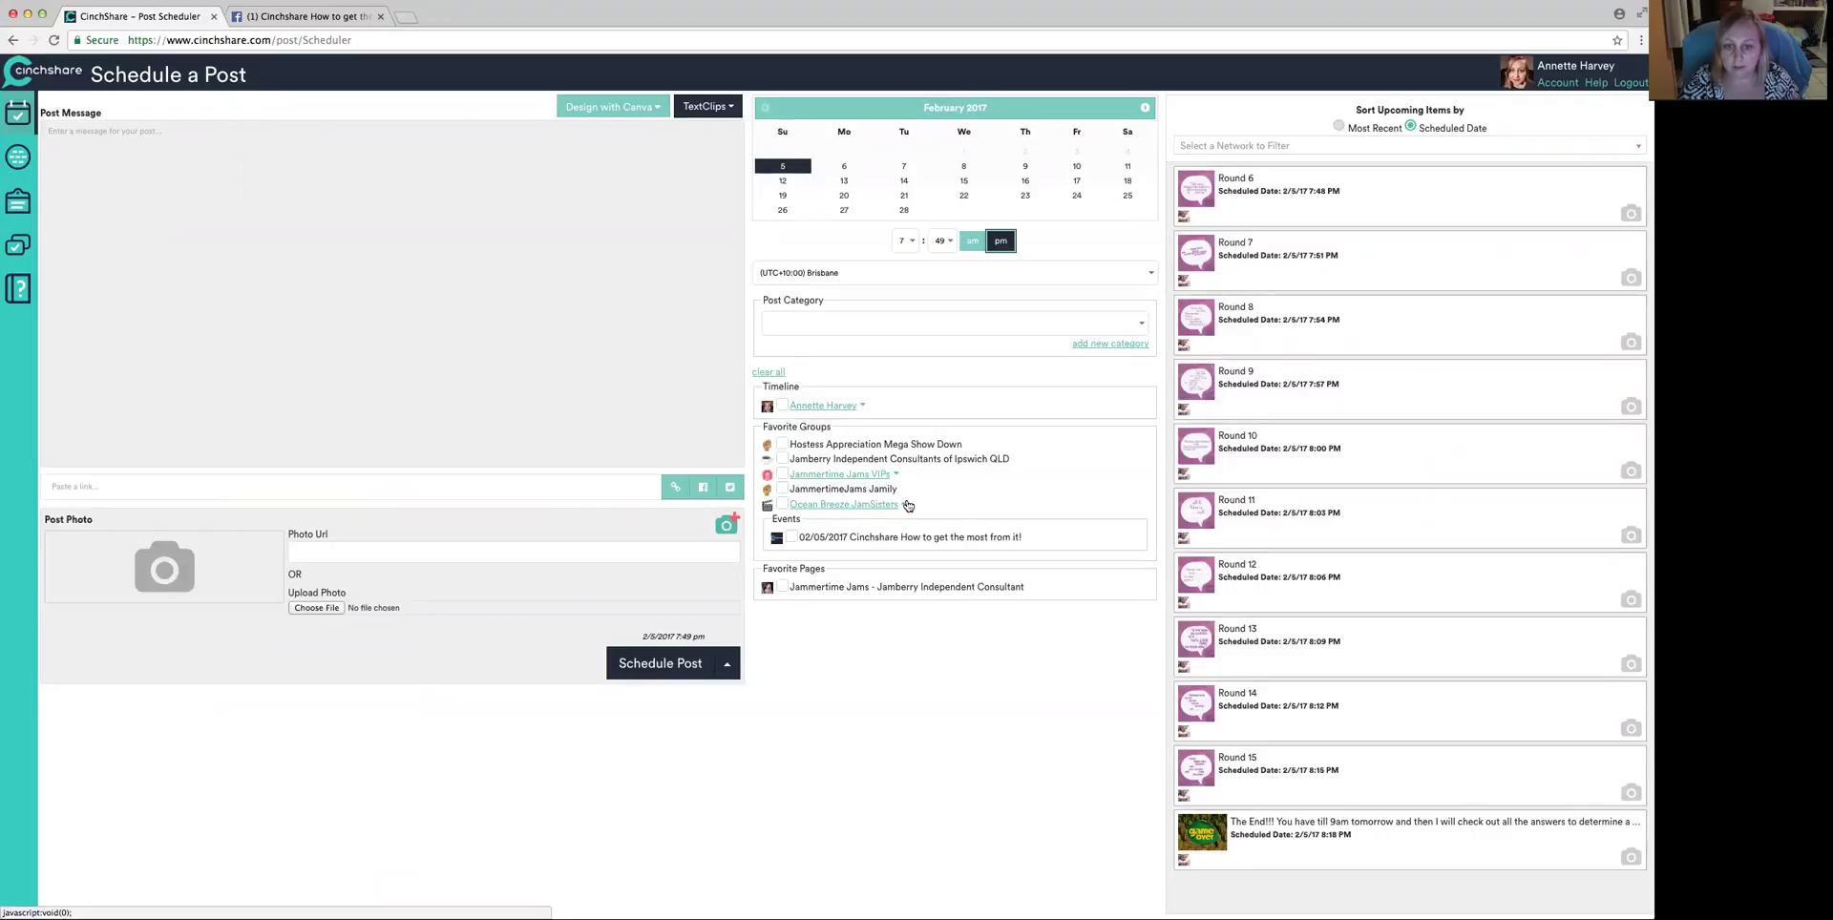
pyautogui.click(792, 538)
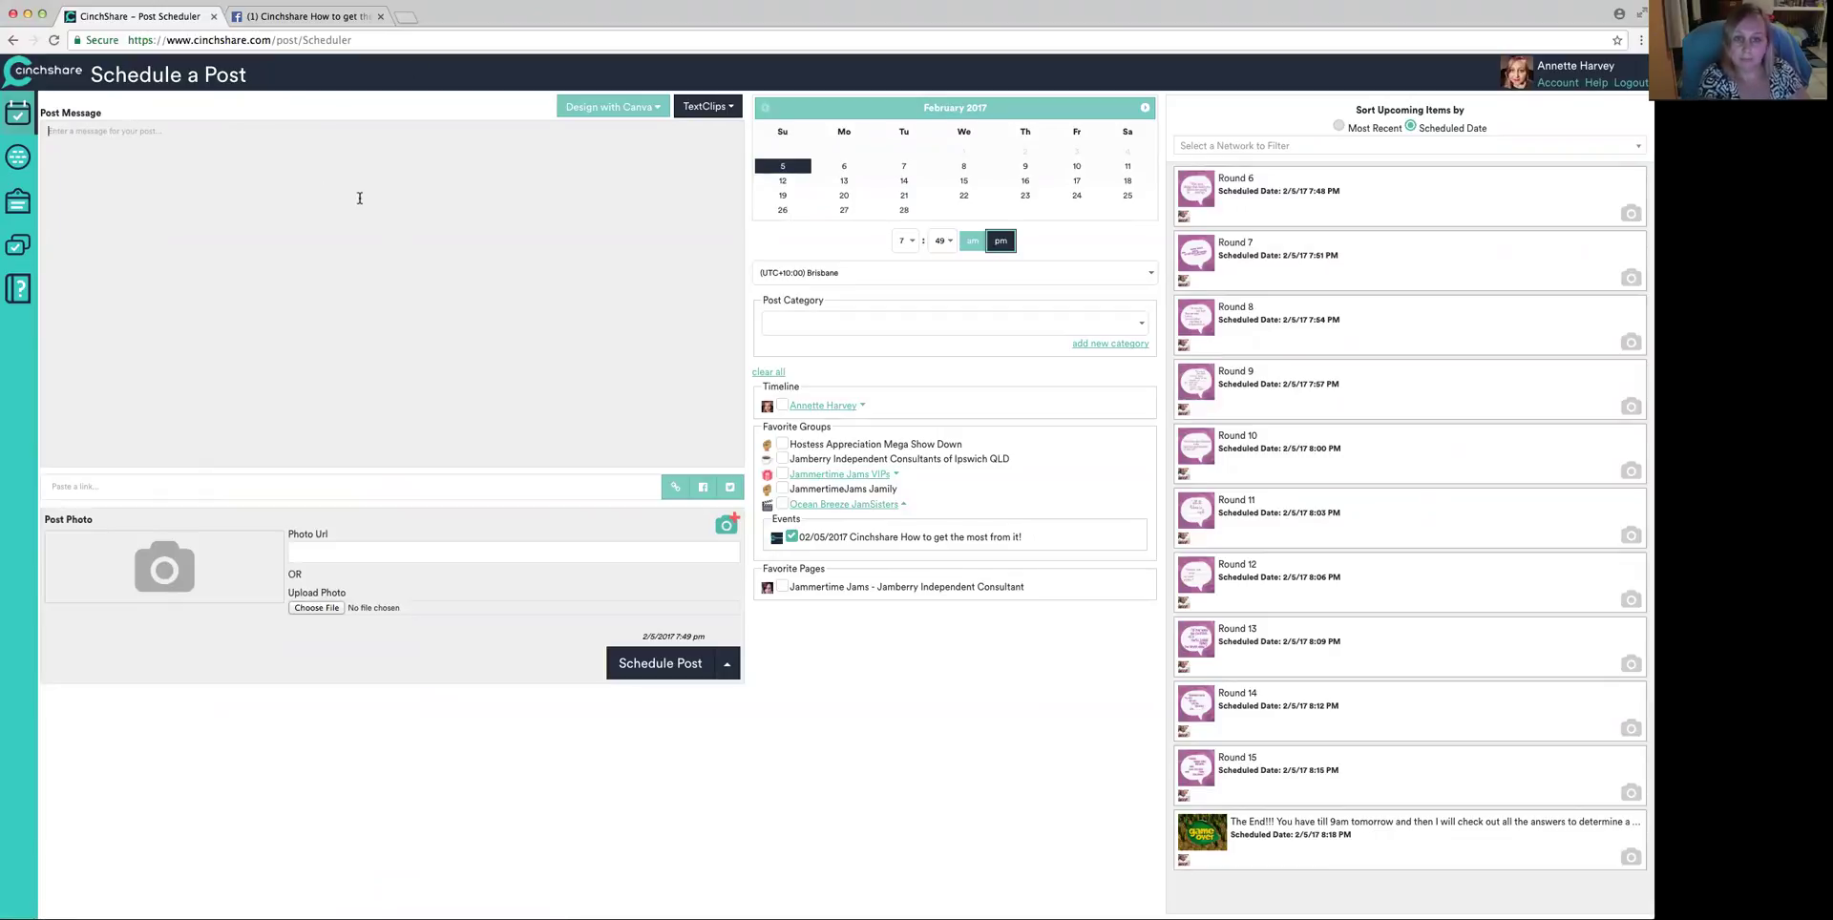
pyautogui.write('Hell')
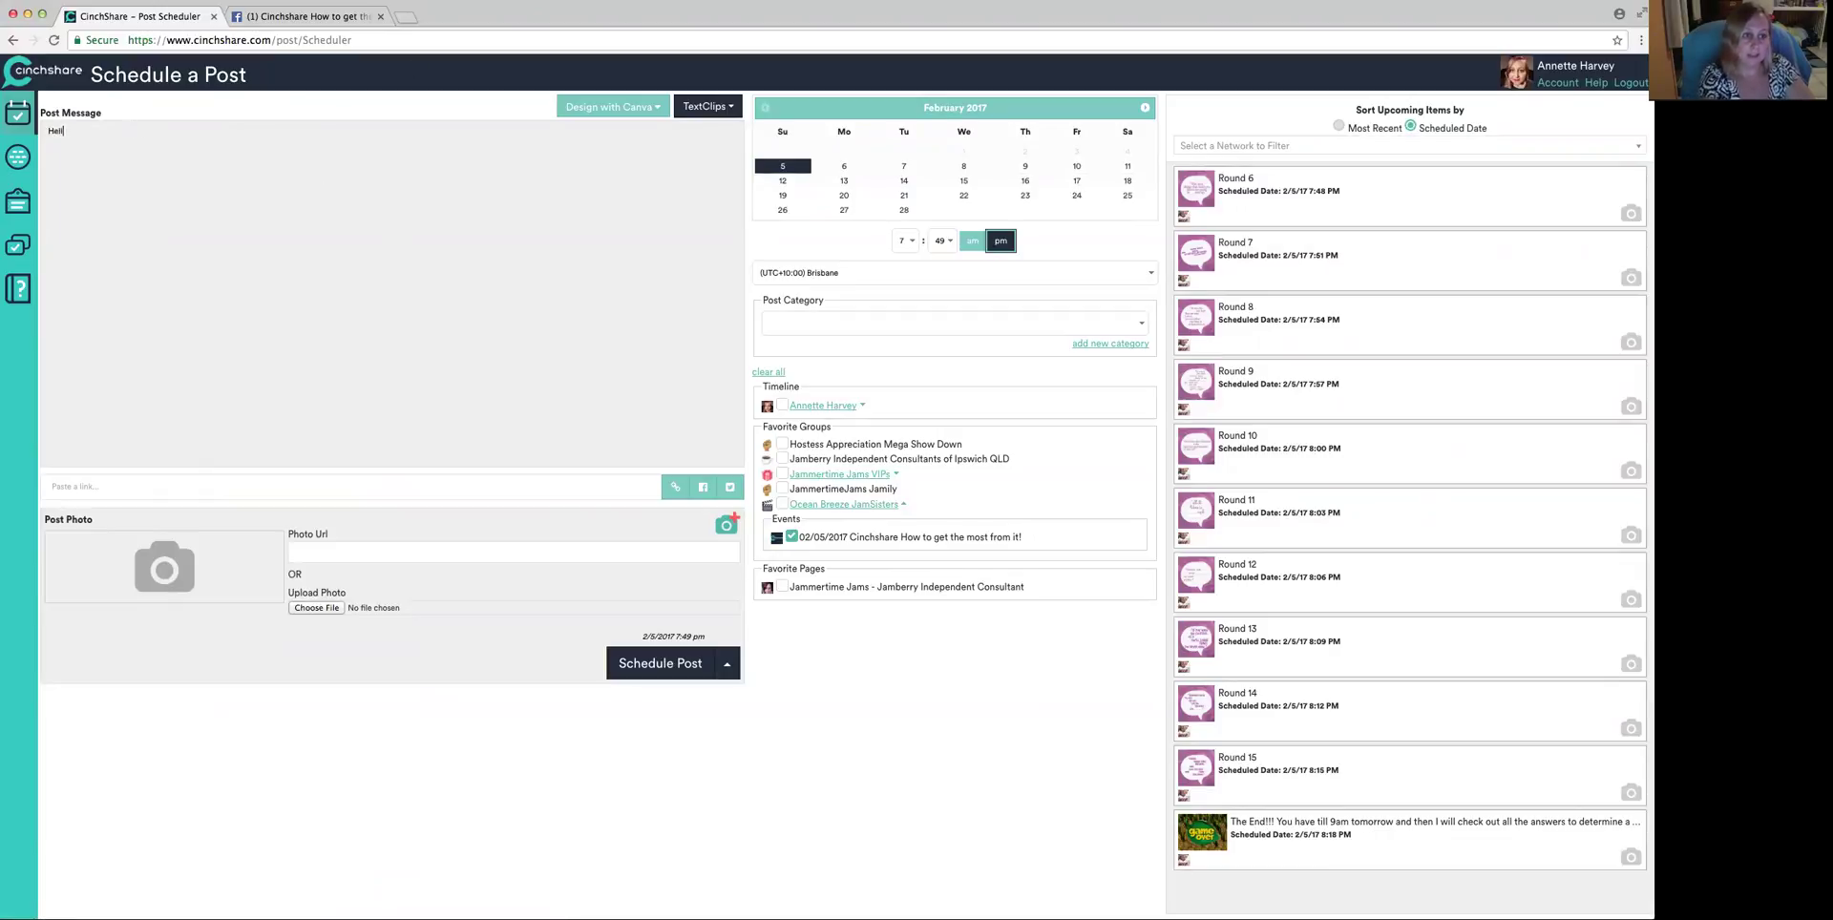
pyautogui.write('o hope you are well')
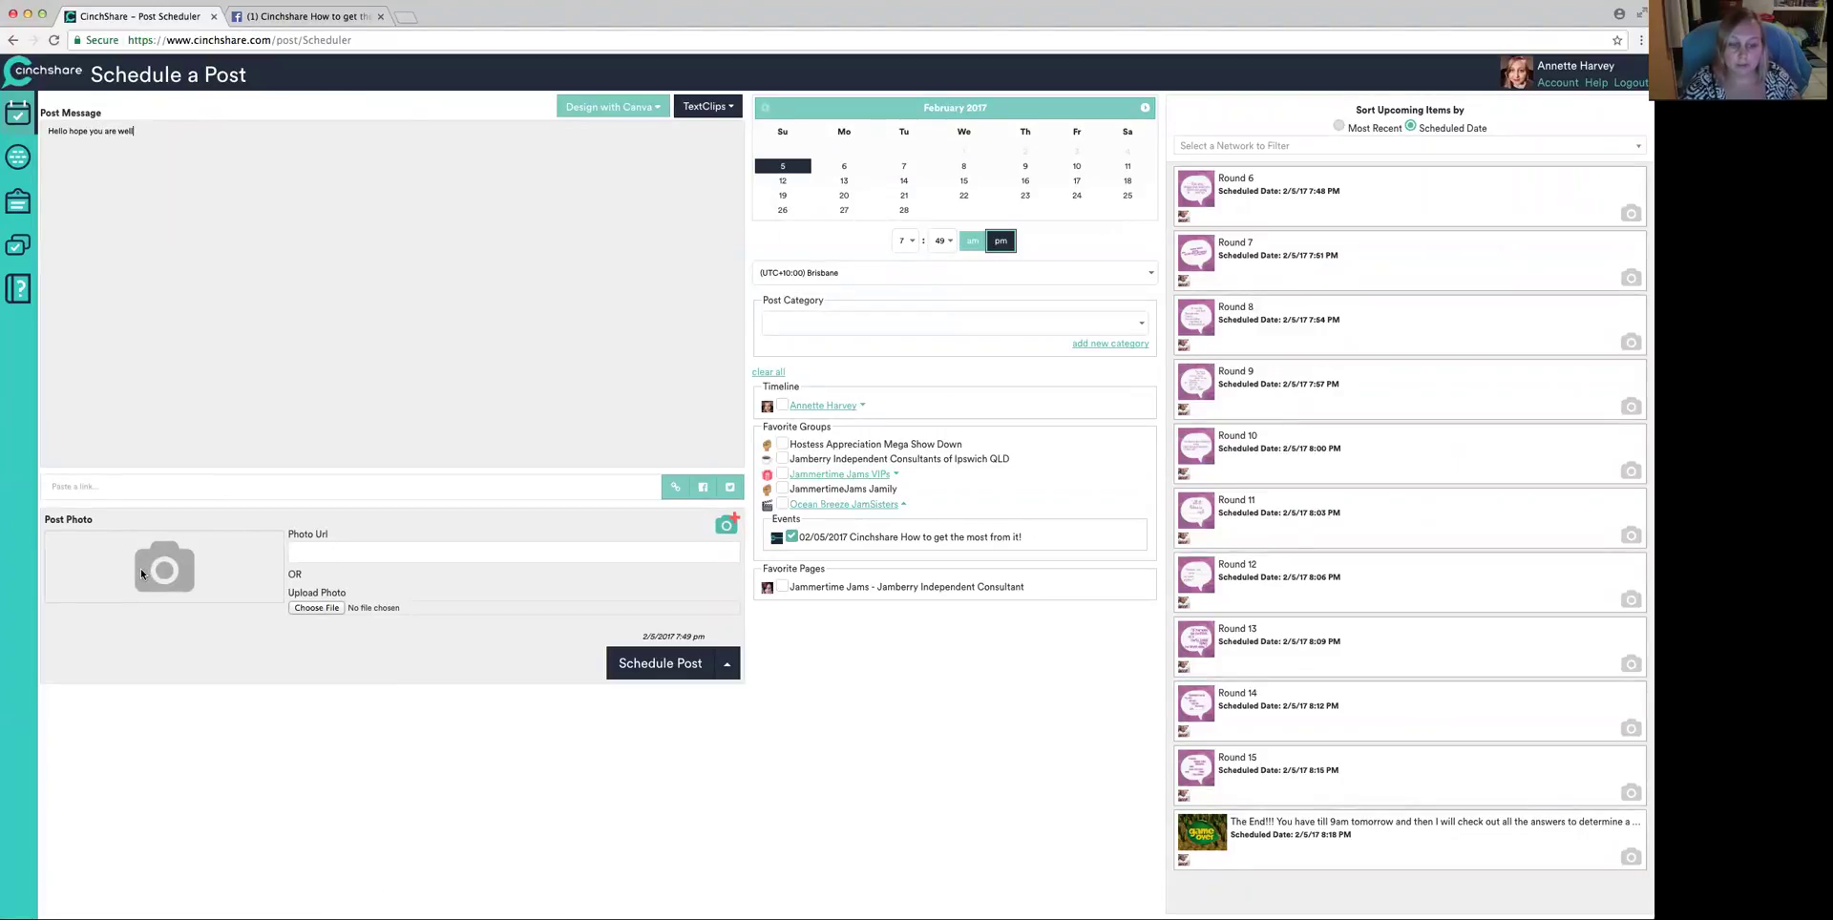
# - Set the post's scheduled date to February 6, 2017 and its time to 9:00 am
pyautogui.click(1145, 107)
pyautogui.click(766, 108)
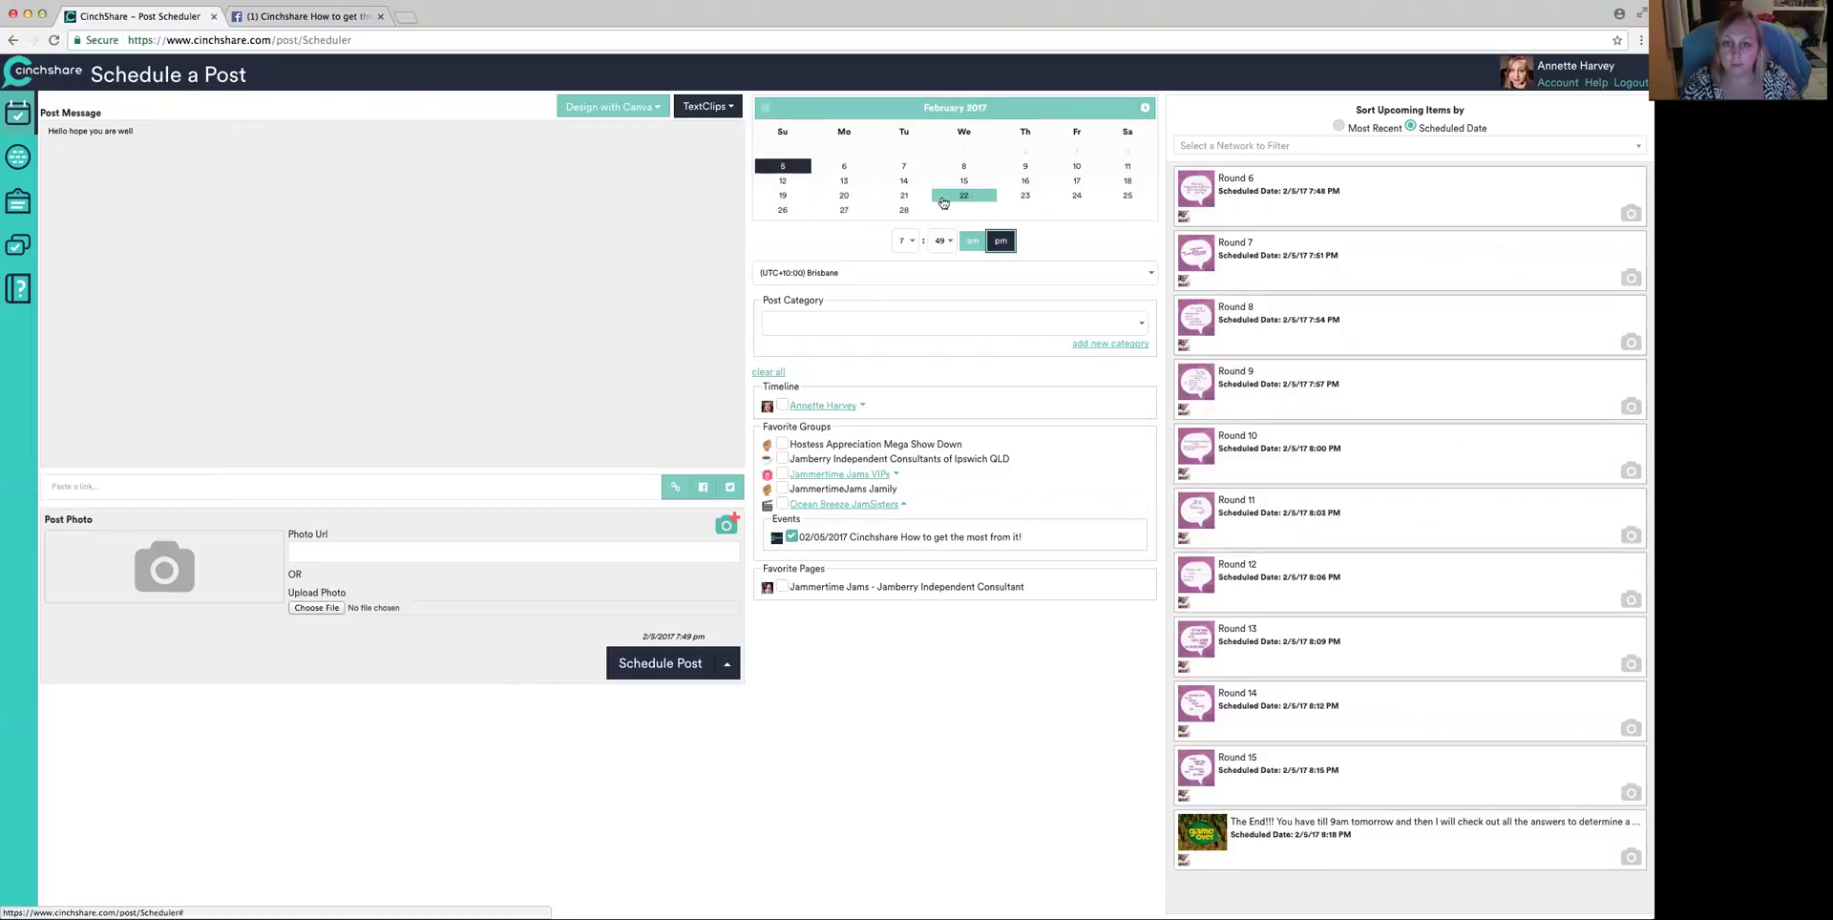
pyautogui.click(825, 168)
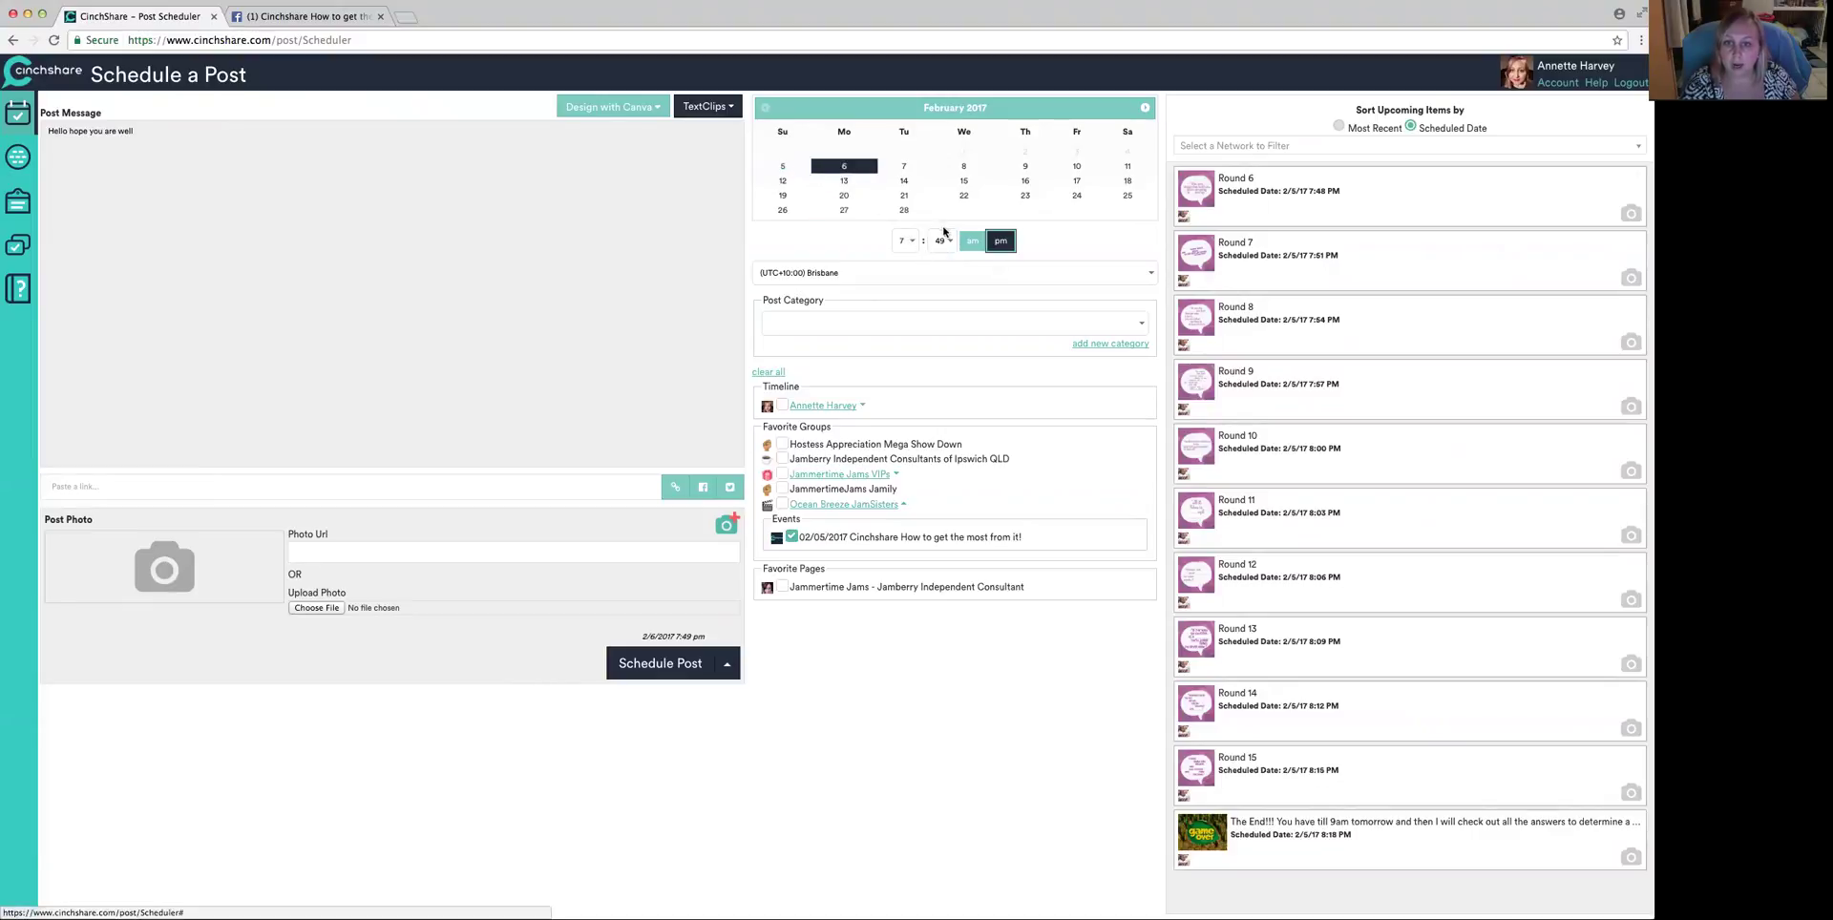
pyautogui.click(912, 240)
pyautogui.click(932, 242)
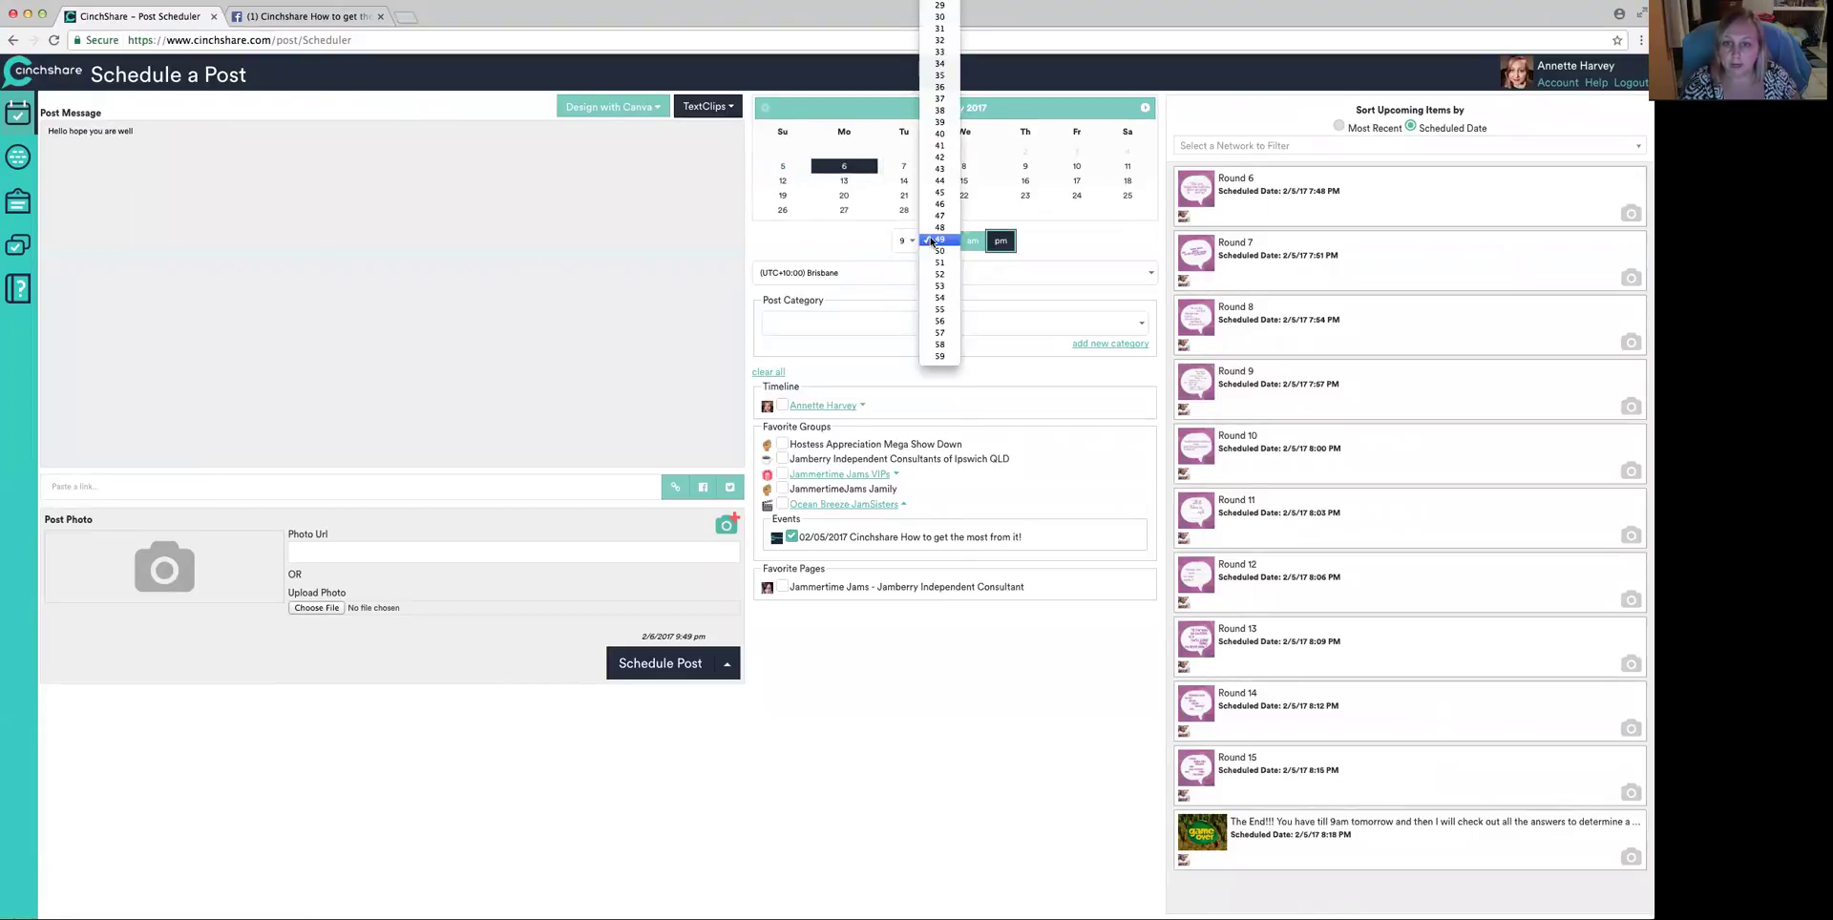
pyautogui.click(939, 9)
pyautogui.click(972, 240)
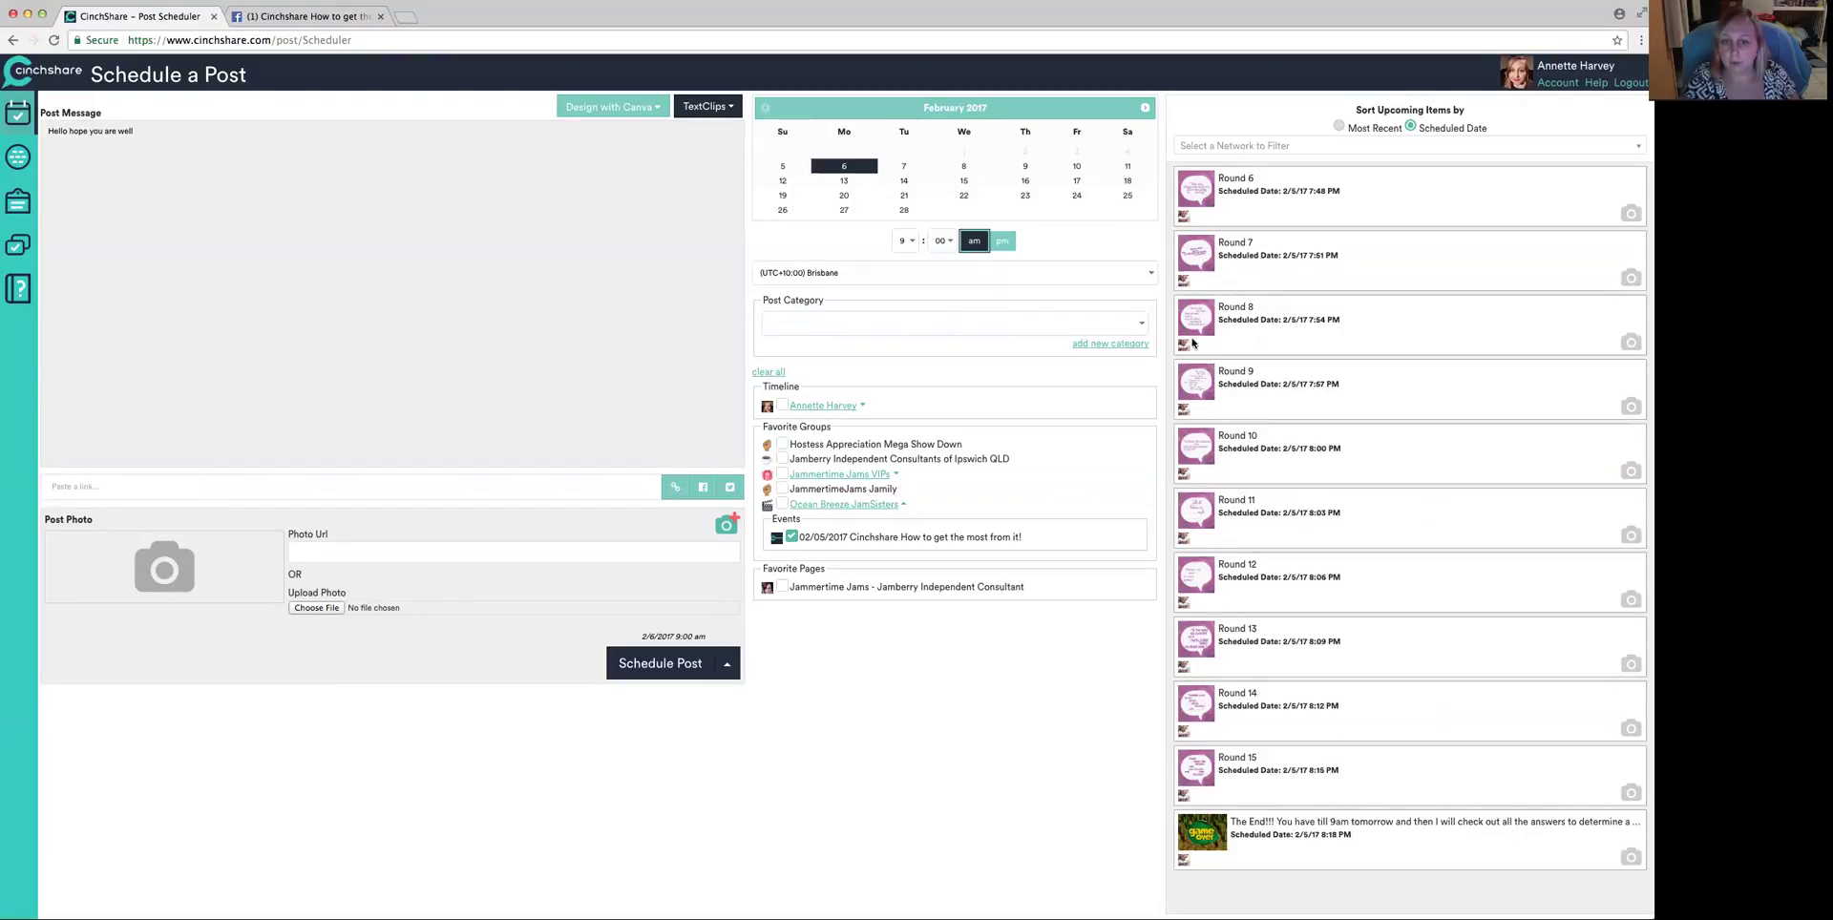
# - Assign the post to the existing category "social engagement posts"
pyautogui.click(1102, 345)
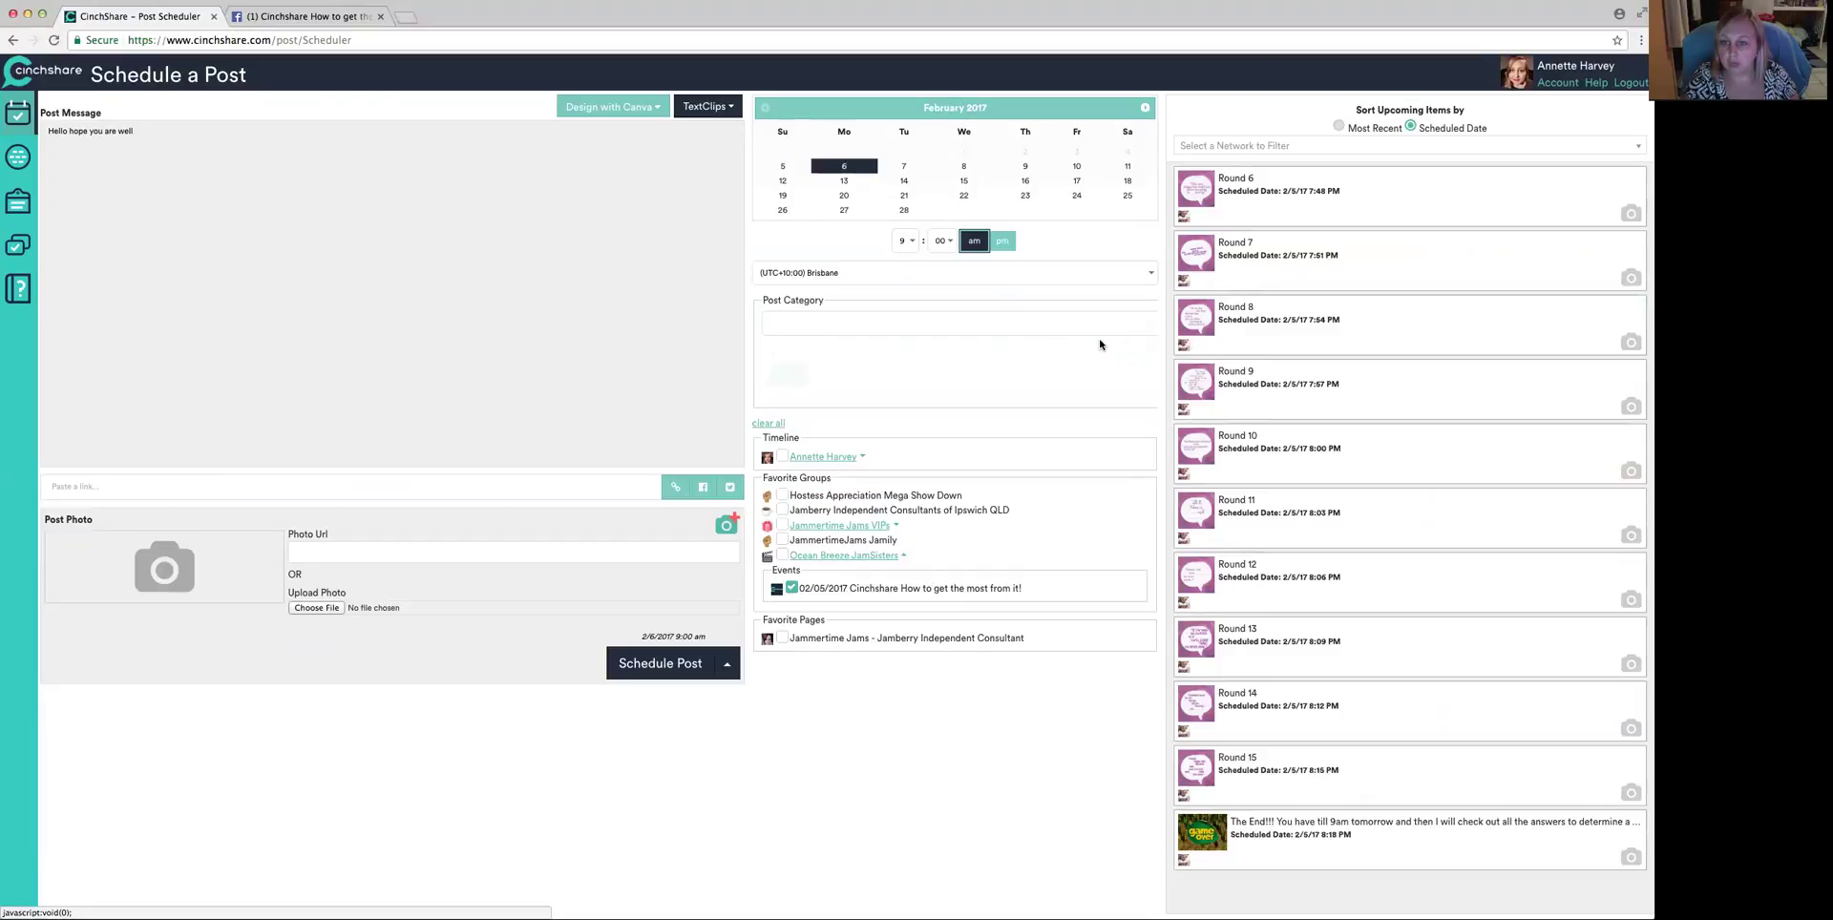
pyautogui.click(798, 332)
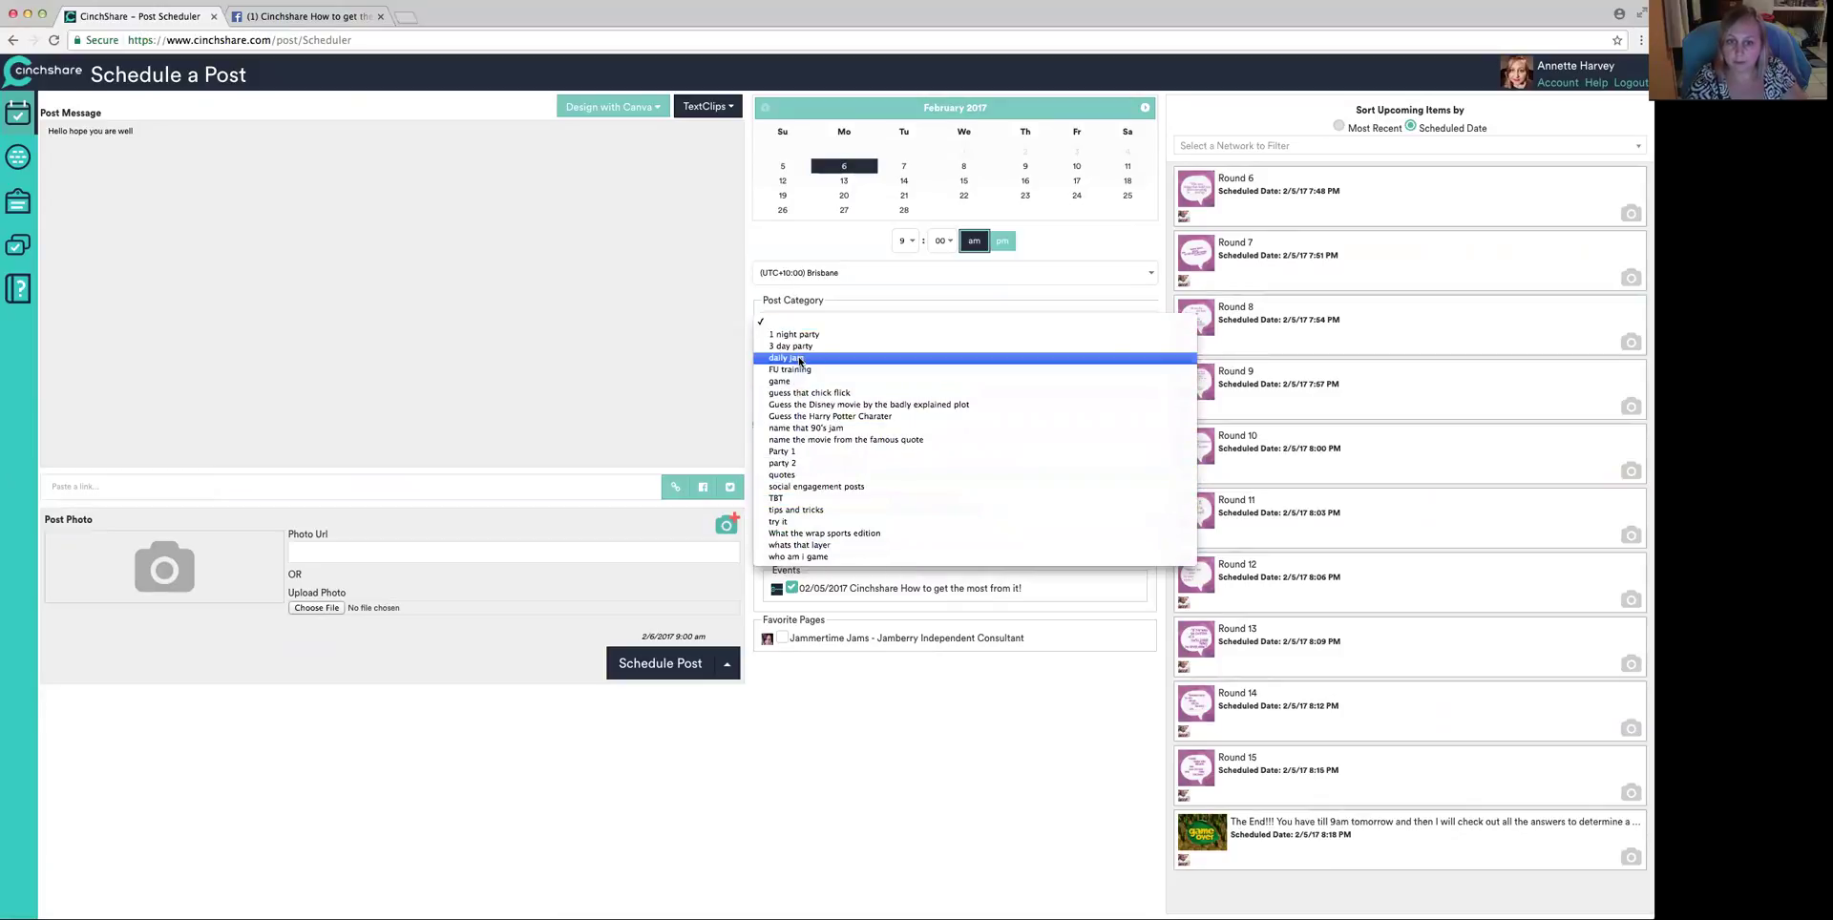
pyautogui.click(794, 488)
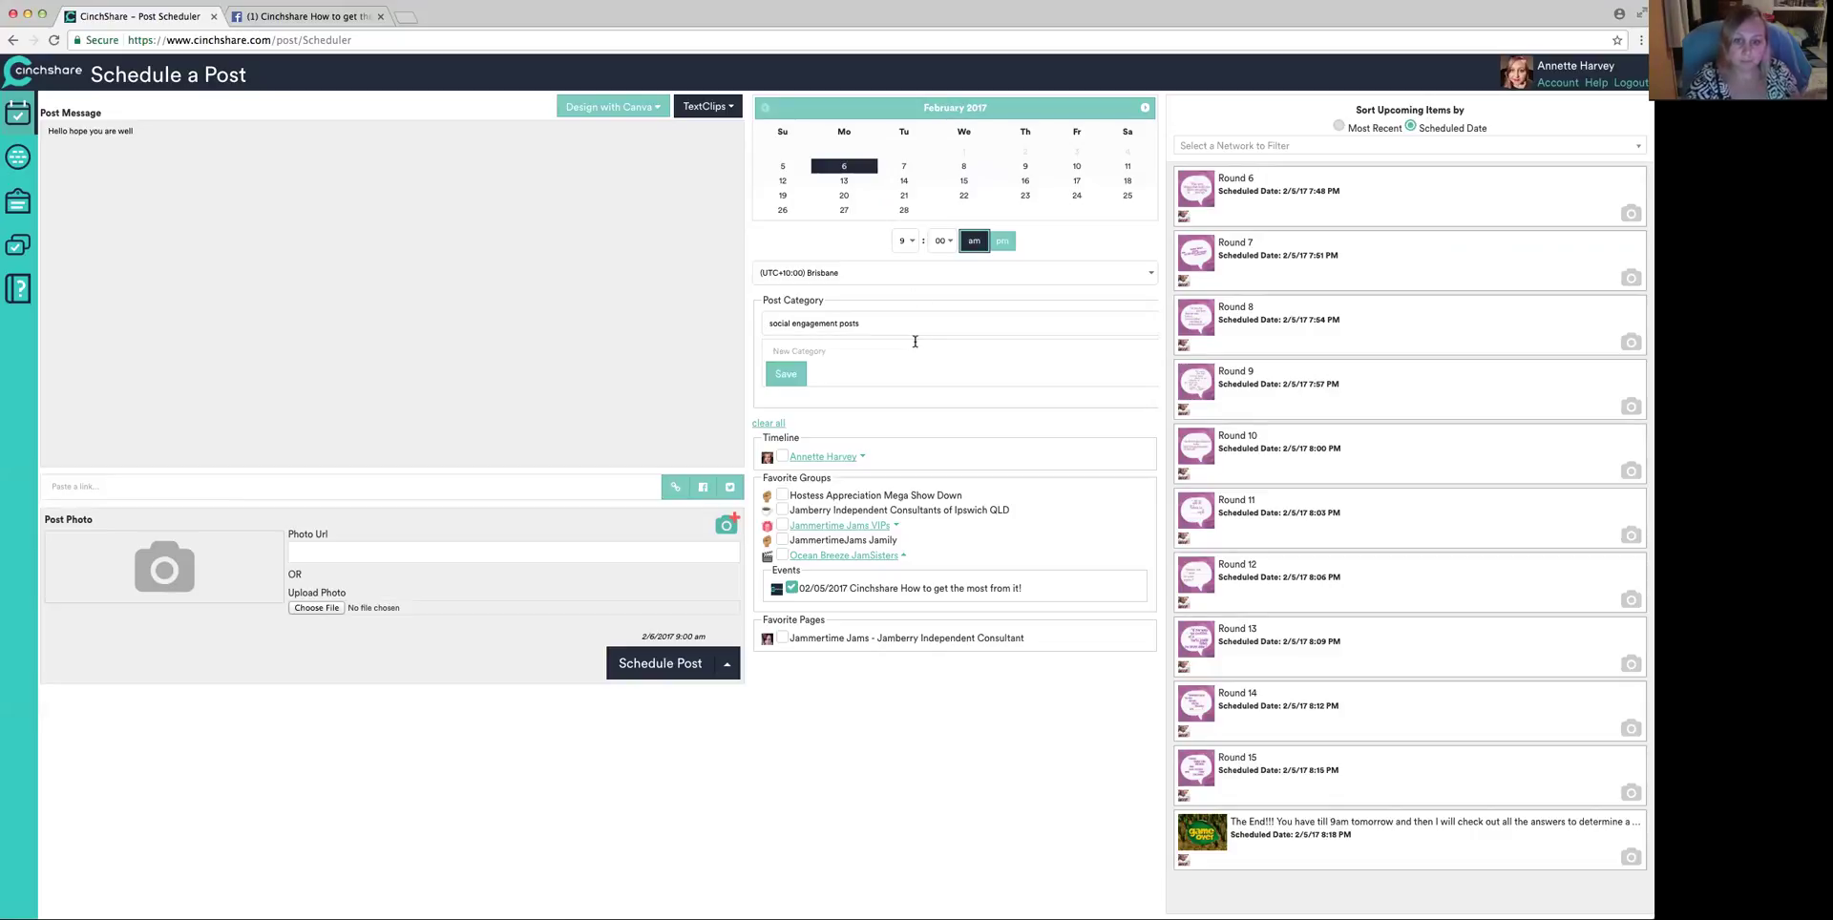
# - Upload the aunz-1 Going Going Gone image from the jamberryaunz_ggg---sept-2016 folder as the post photo
pyautogui.click(322, 615)
pyautogui.click(480, 71)
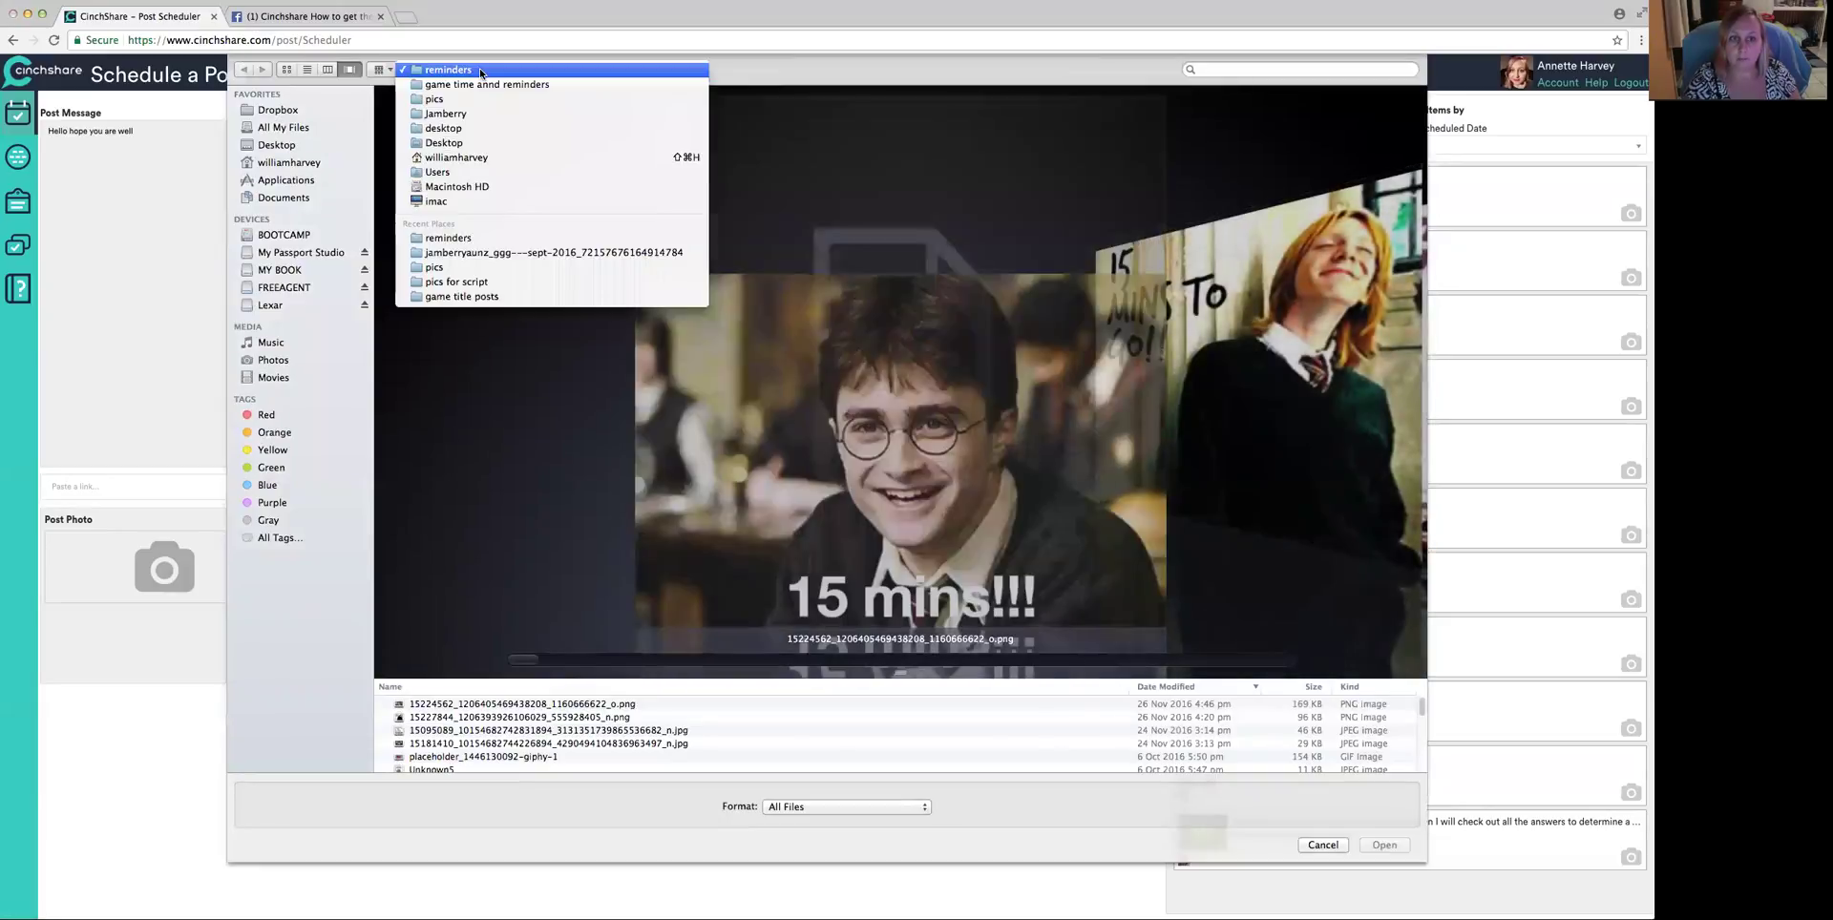
pyautogui.click(462, 252)
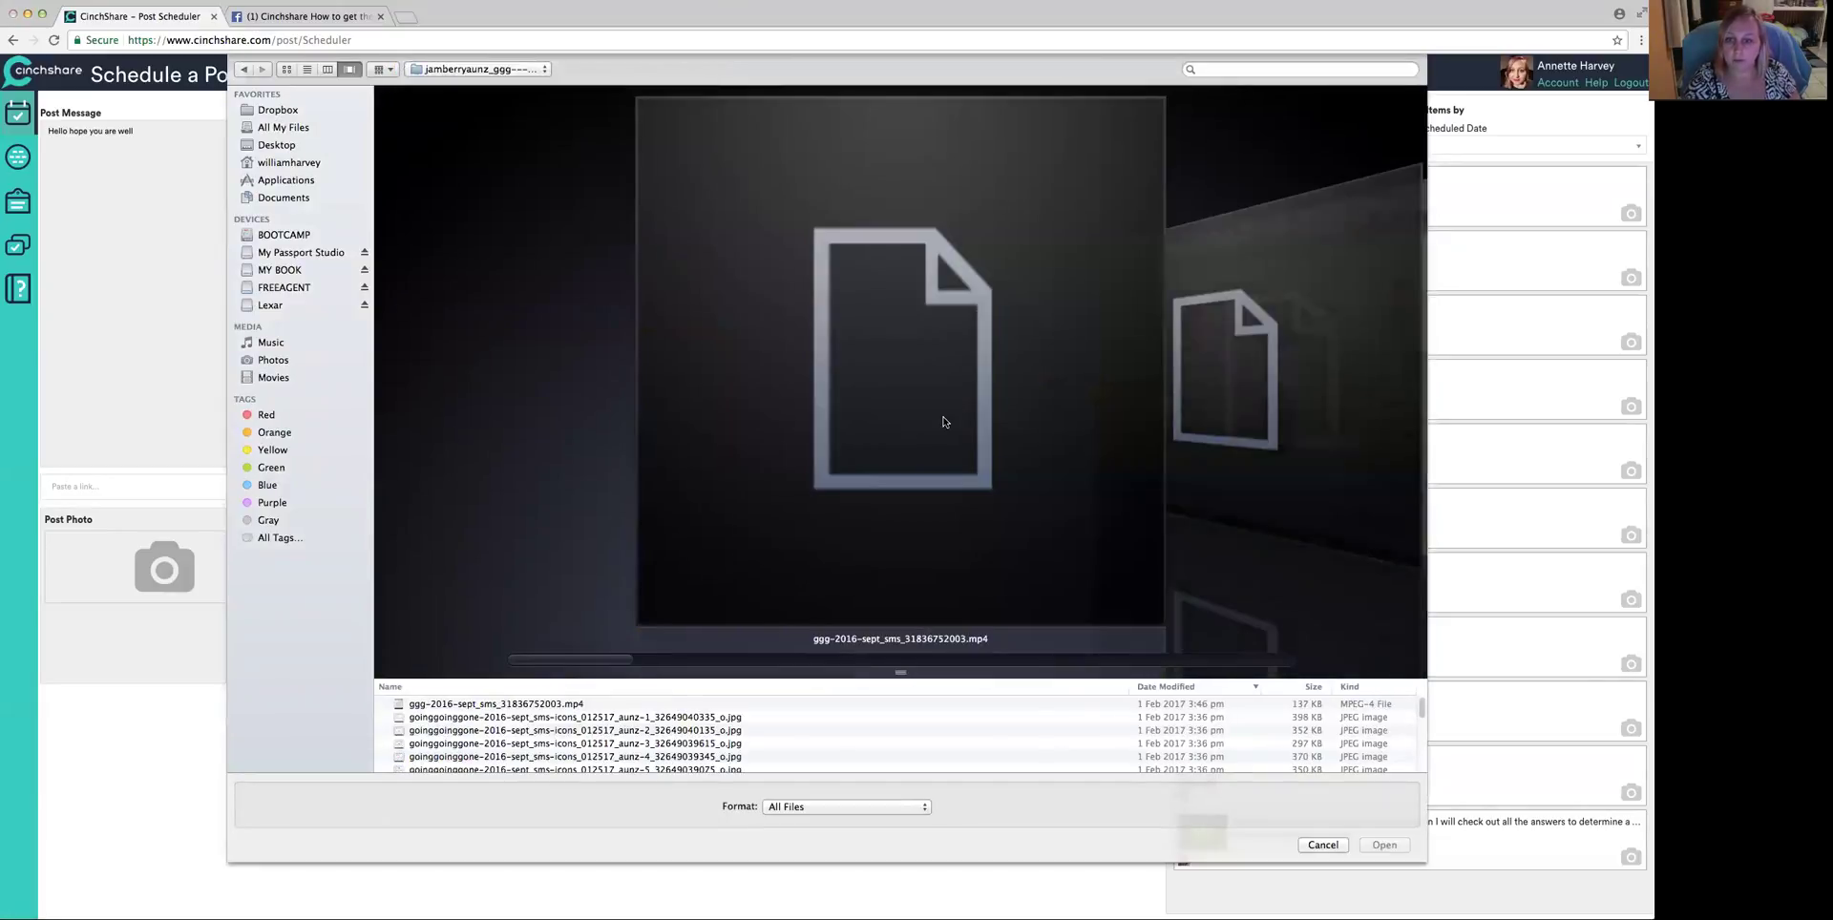
pyautogui.click(753, 661)
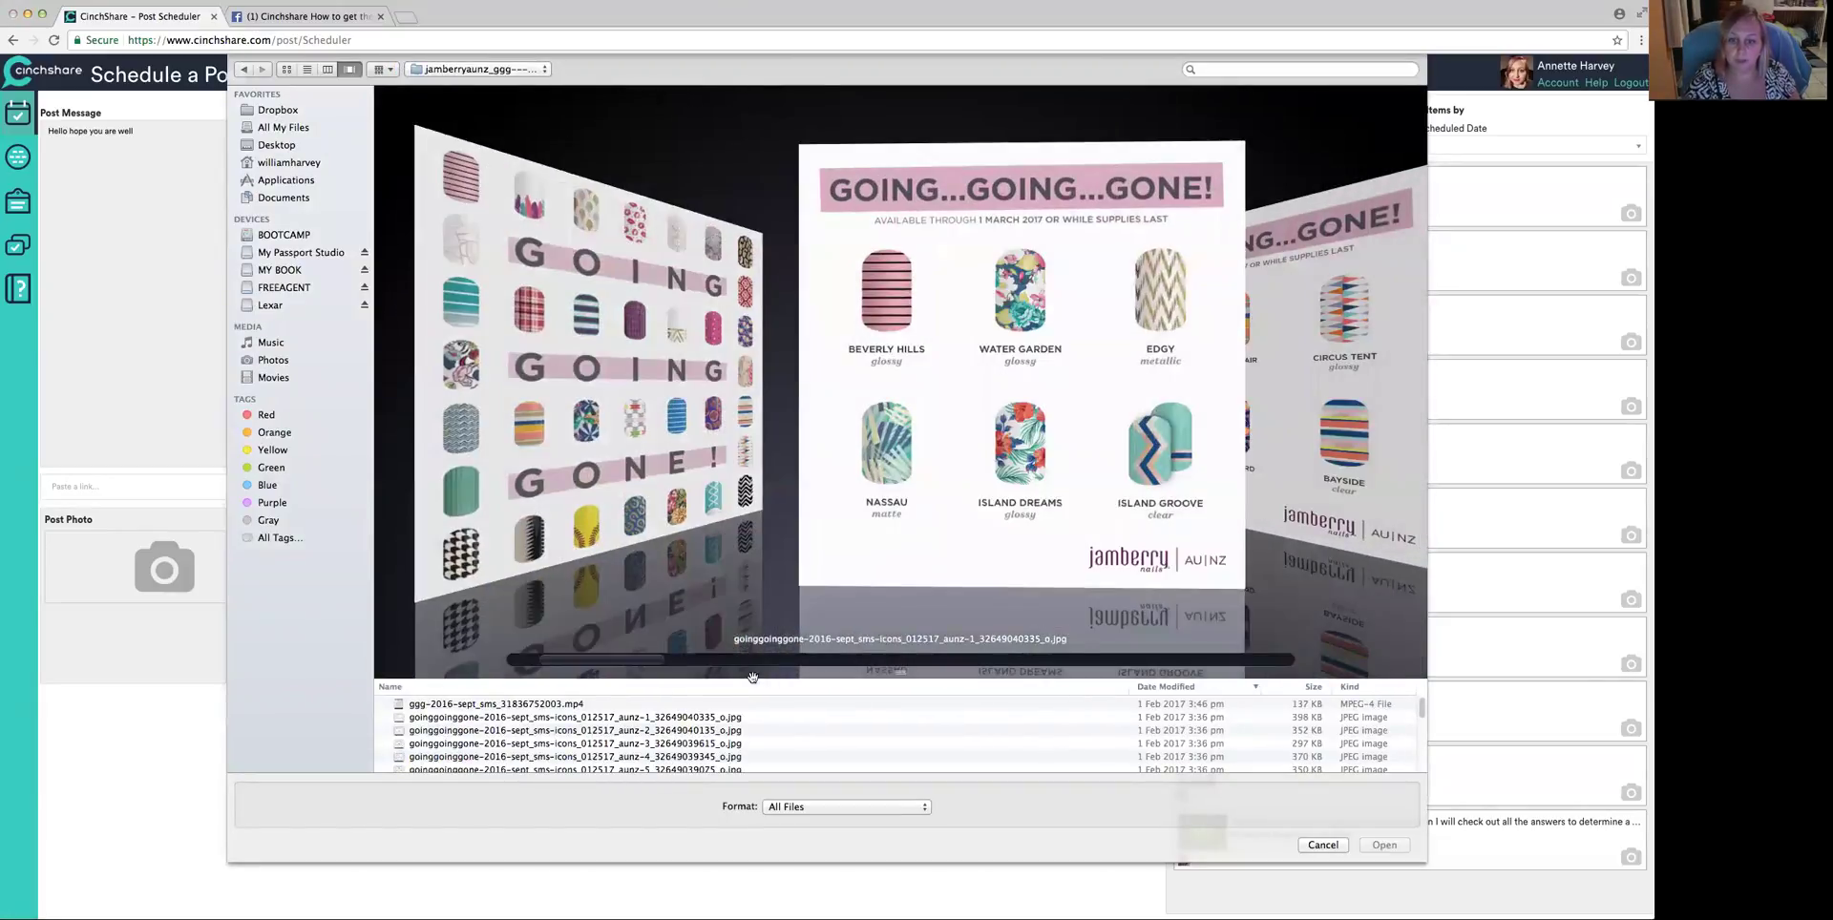
pyautogui.click(657, 717)
pyautogui.doubleClick(657, 717)
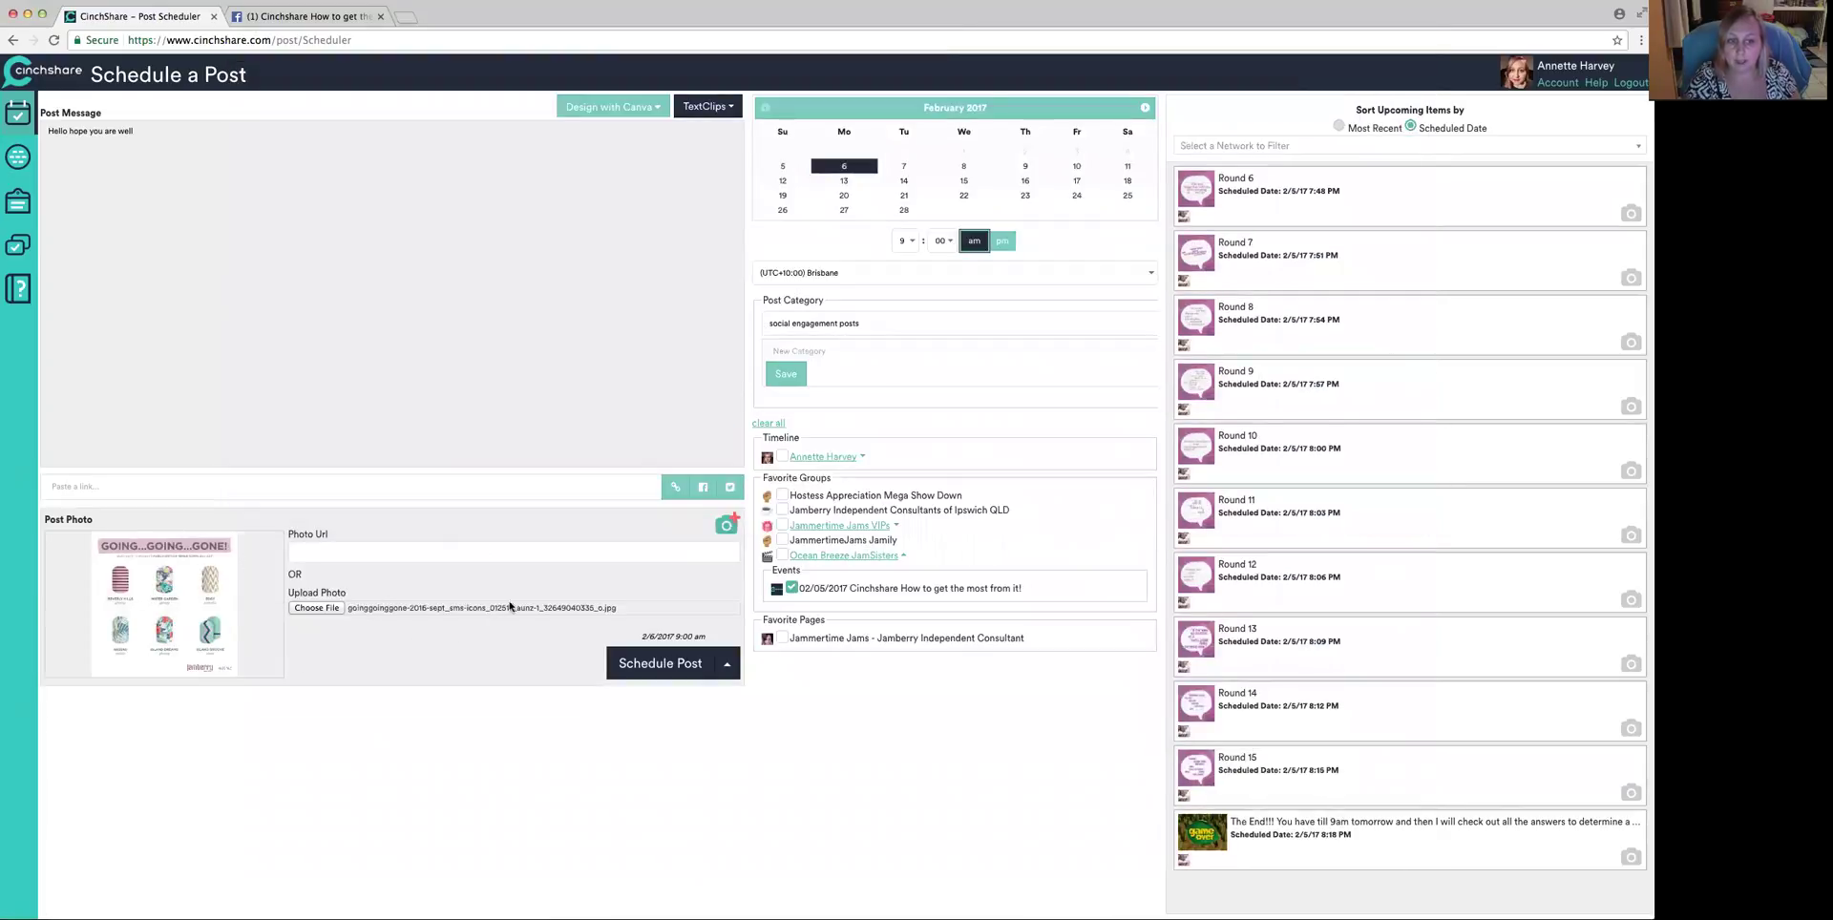
# - Add the aunz-2 image and a third Going Going Gone image as additional photos and update the post
pyautogui.click(729, 525)
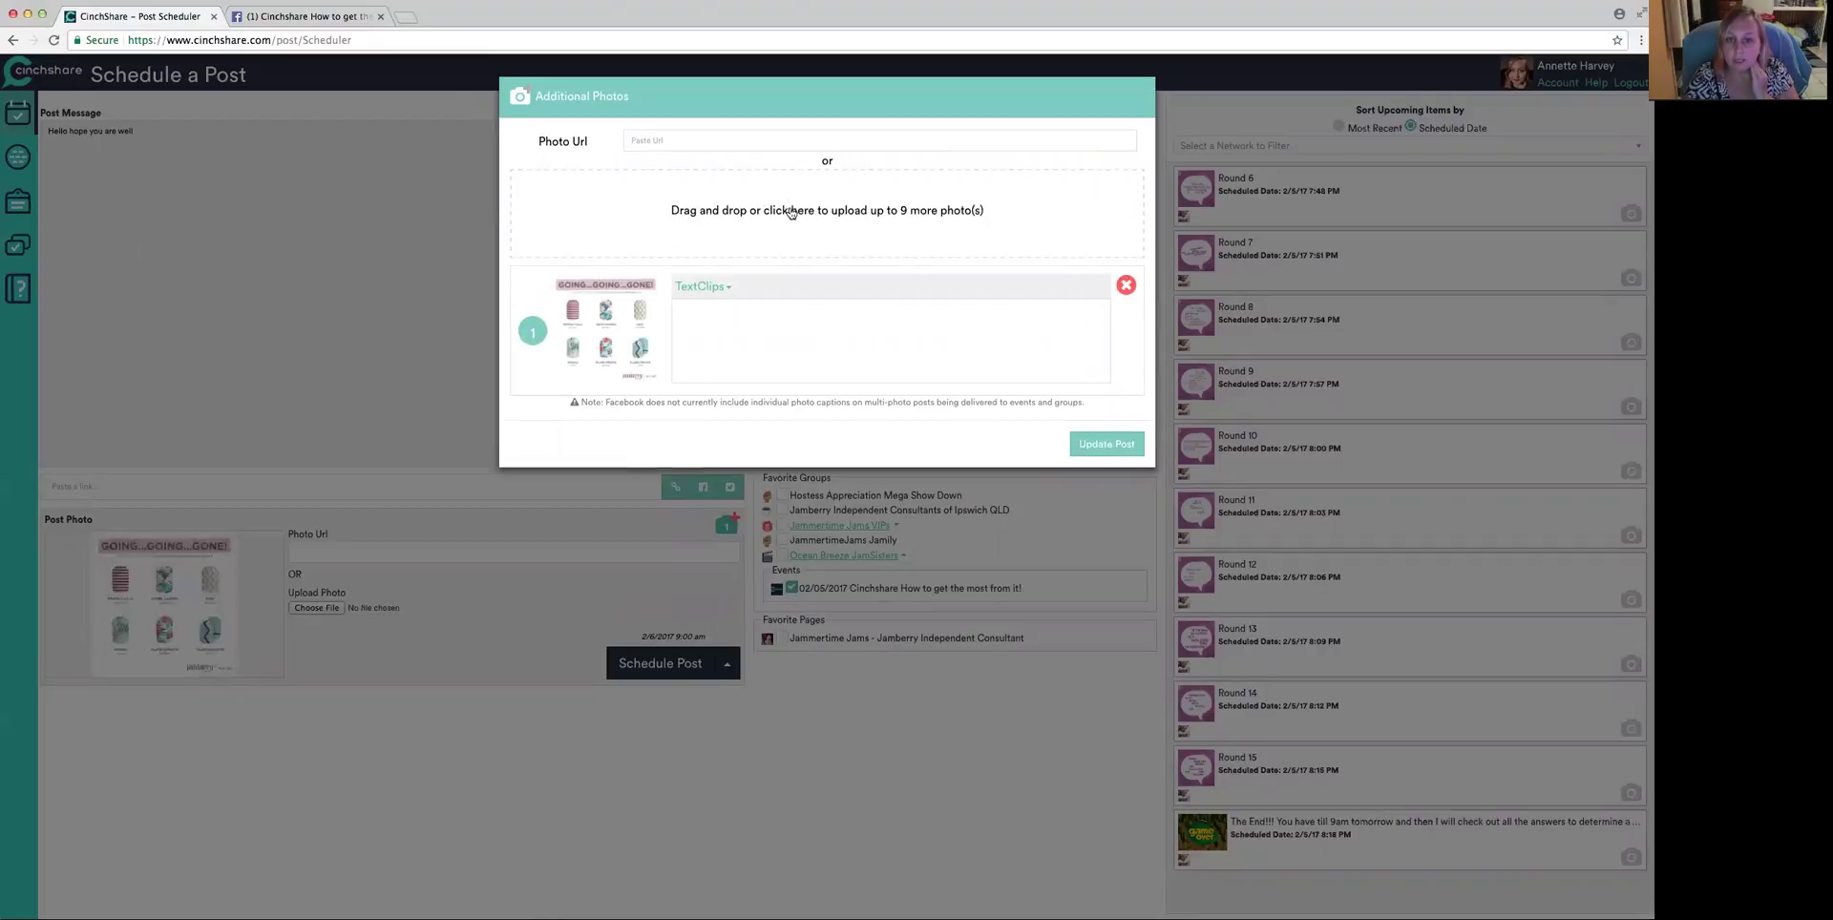
pyautogui.click(790, 212)
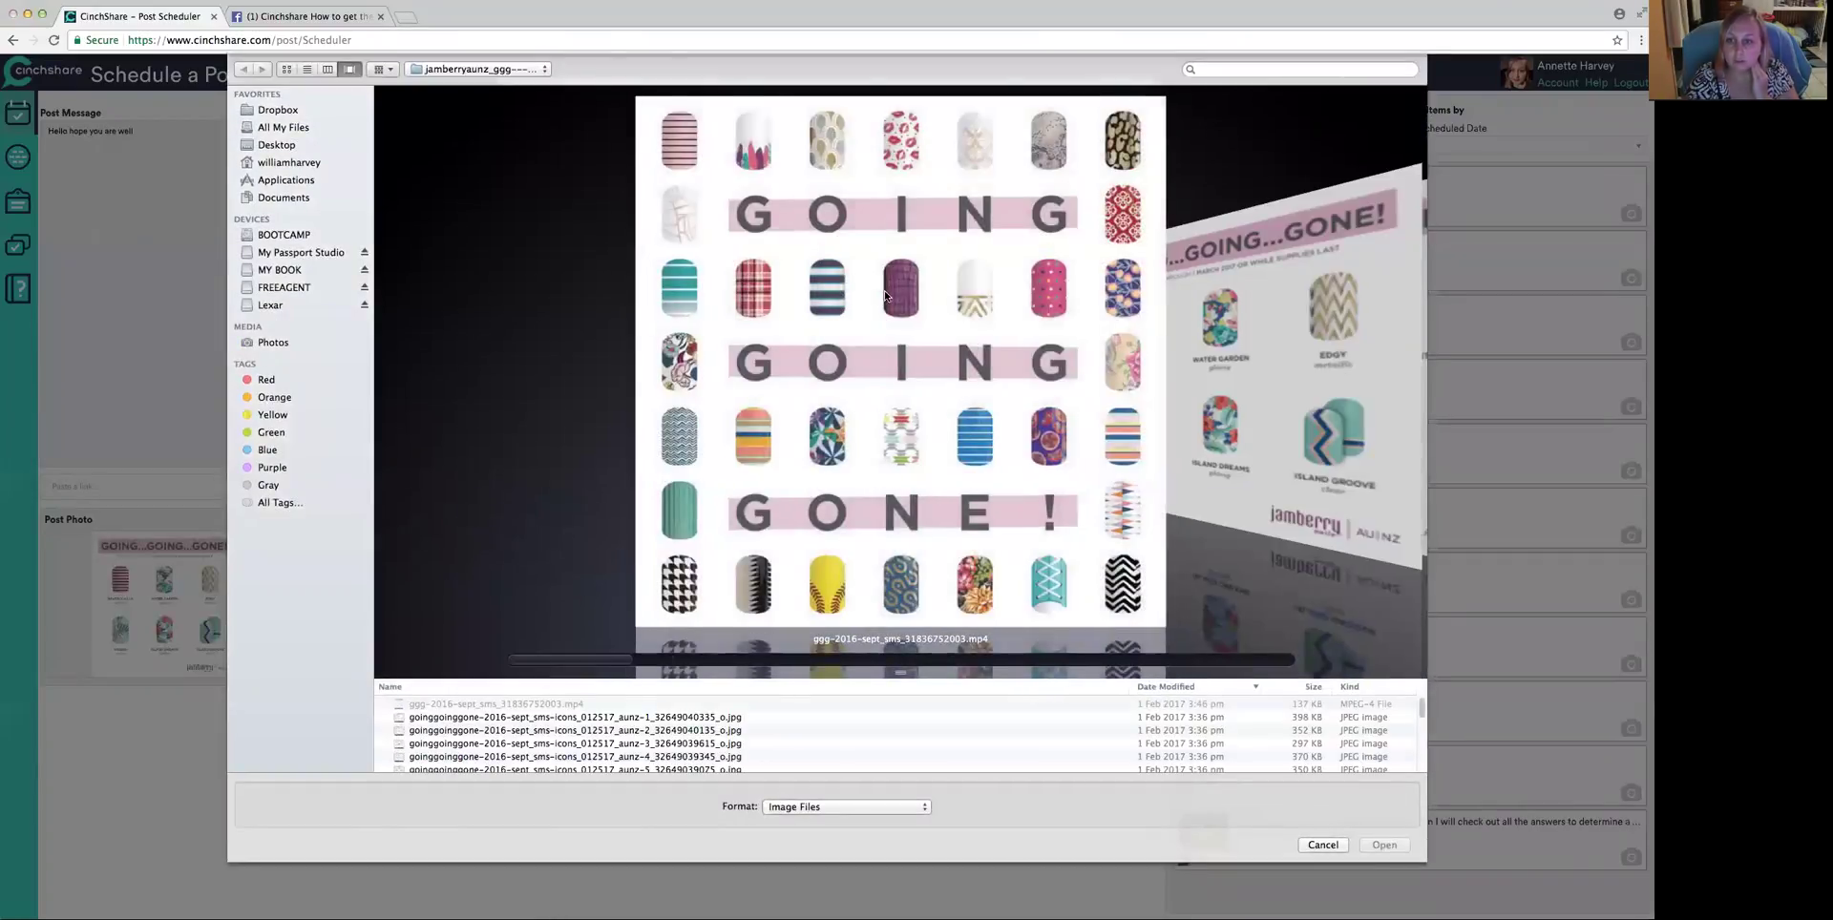
pyautogui.hscroll(2, 886, 305)
pyautogui.doubleClick(803, 730)
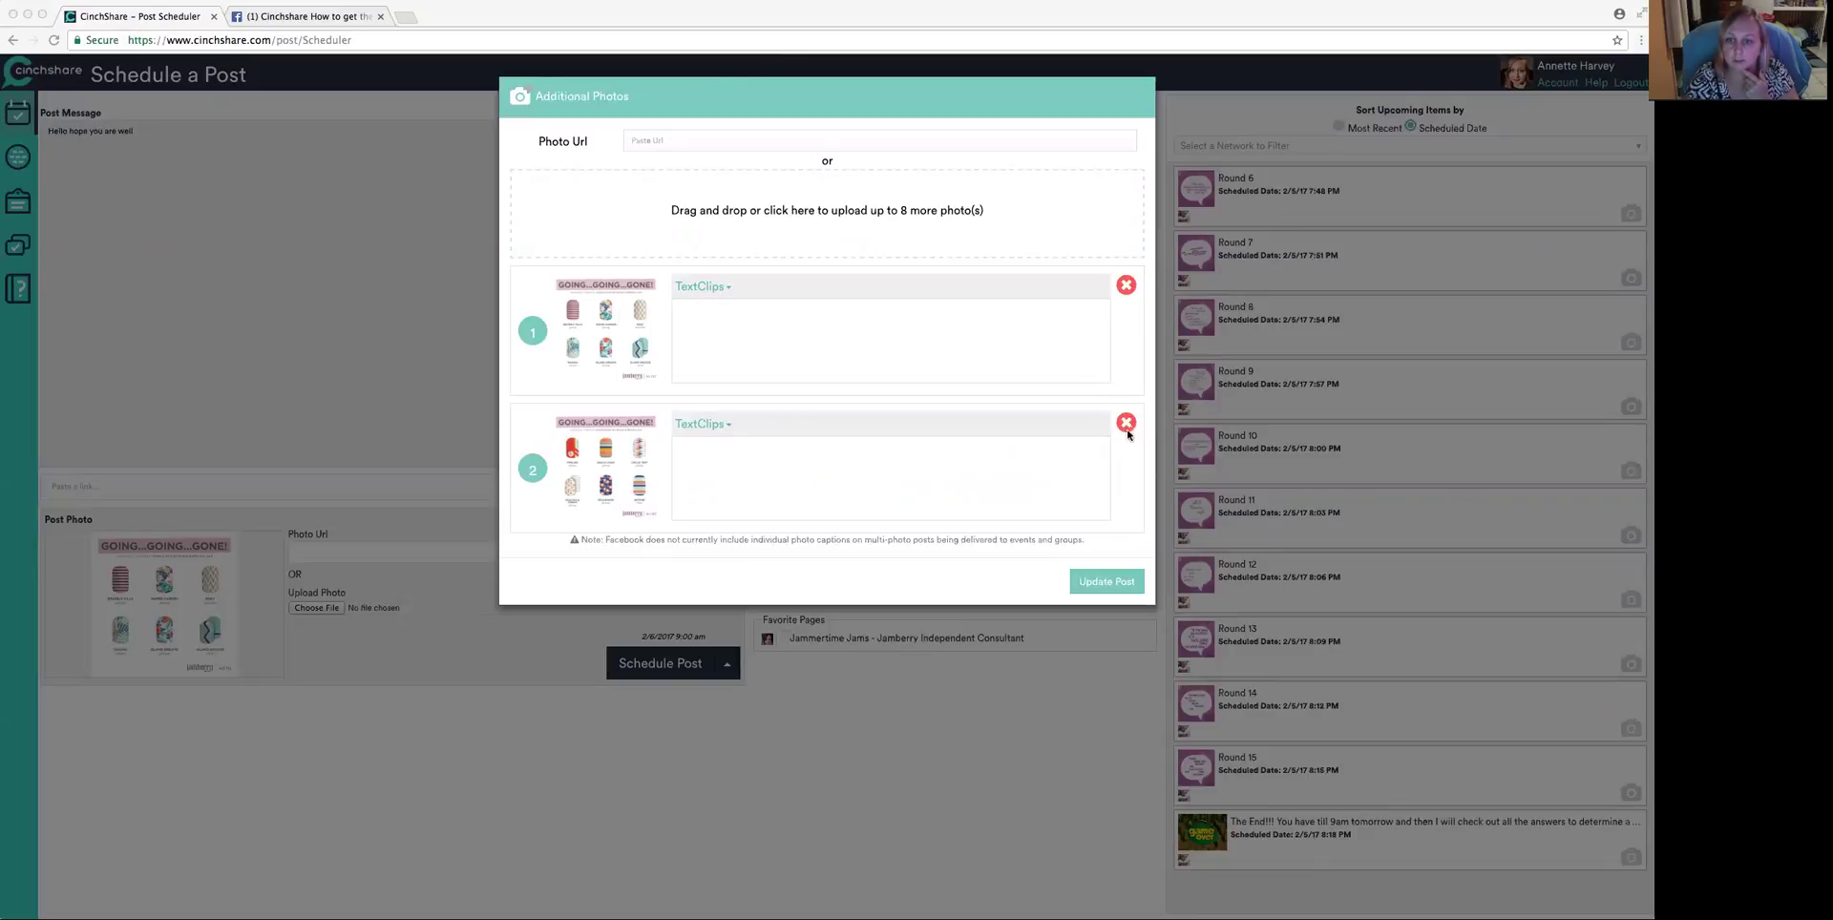
pyautogui.moveTo(1078, 438); pyautogui.dragTo(716, 205)
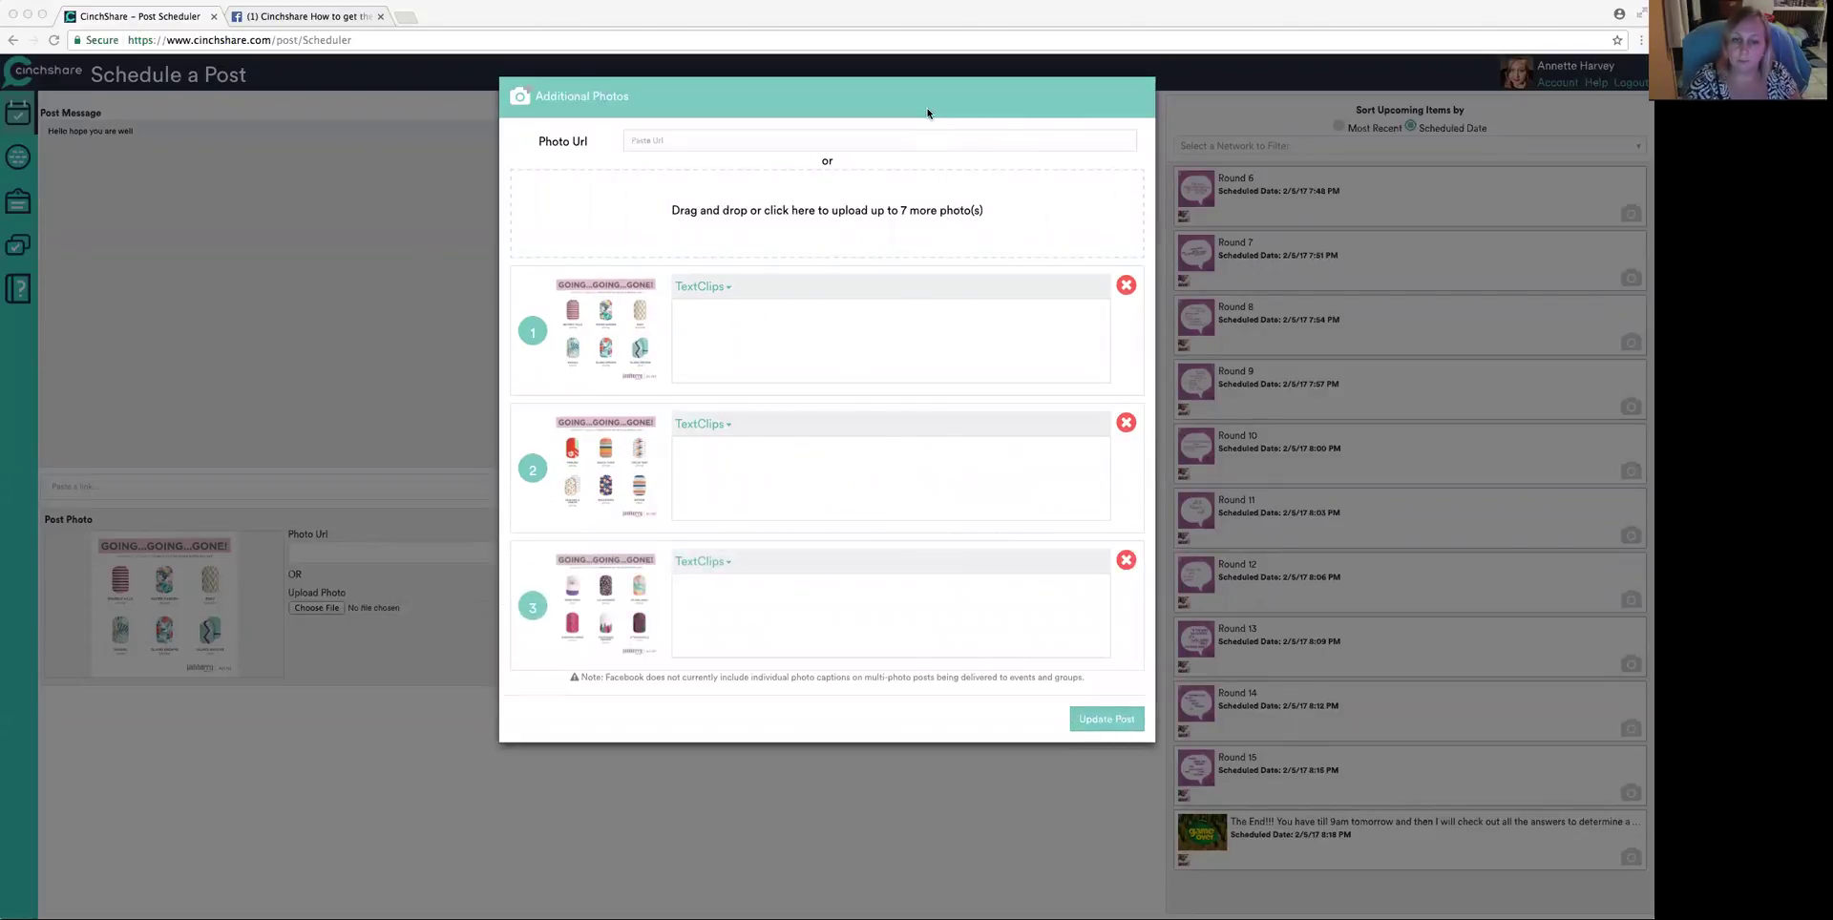
pyautogui.click(1107, 719)
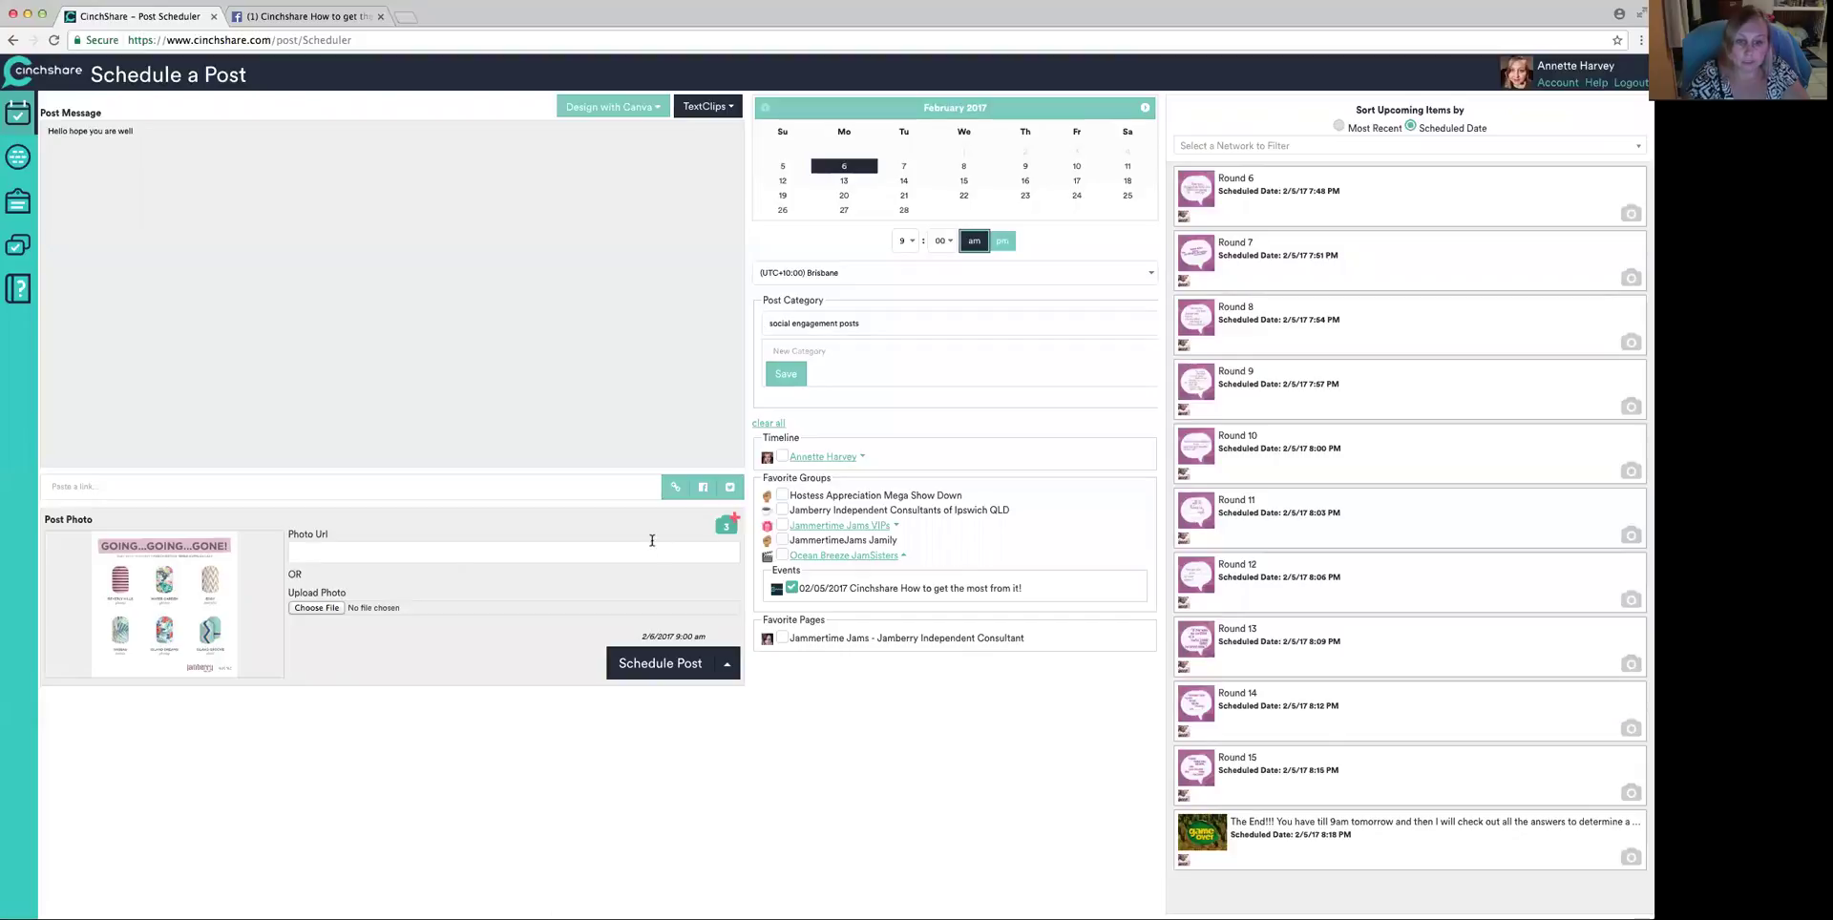
# - Remove all three Going Going Gone photos from the post's additional photos
pyautogui.click(726, 525)
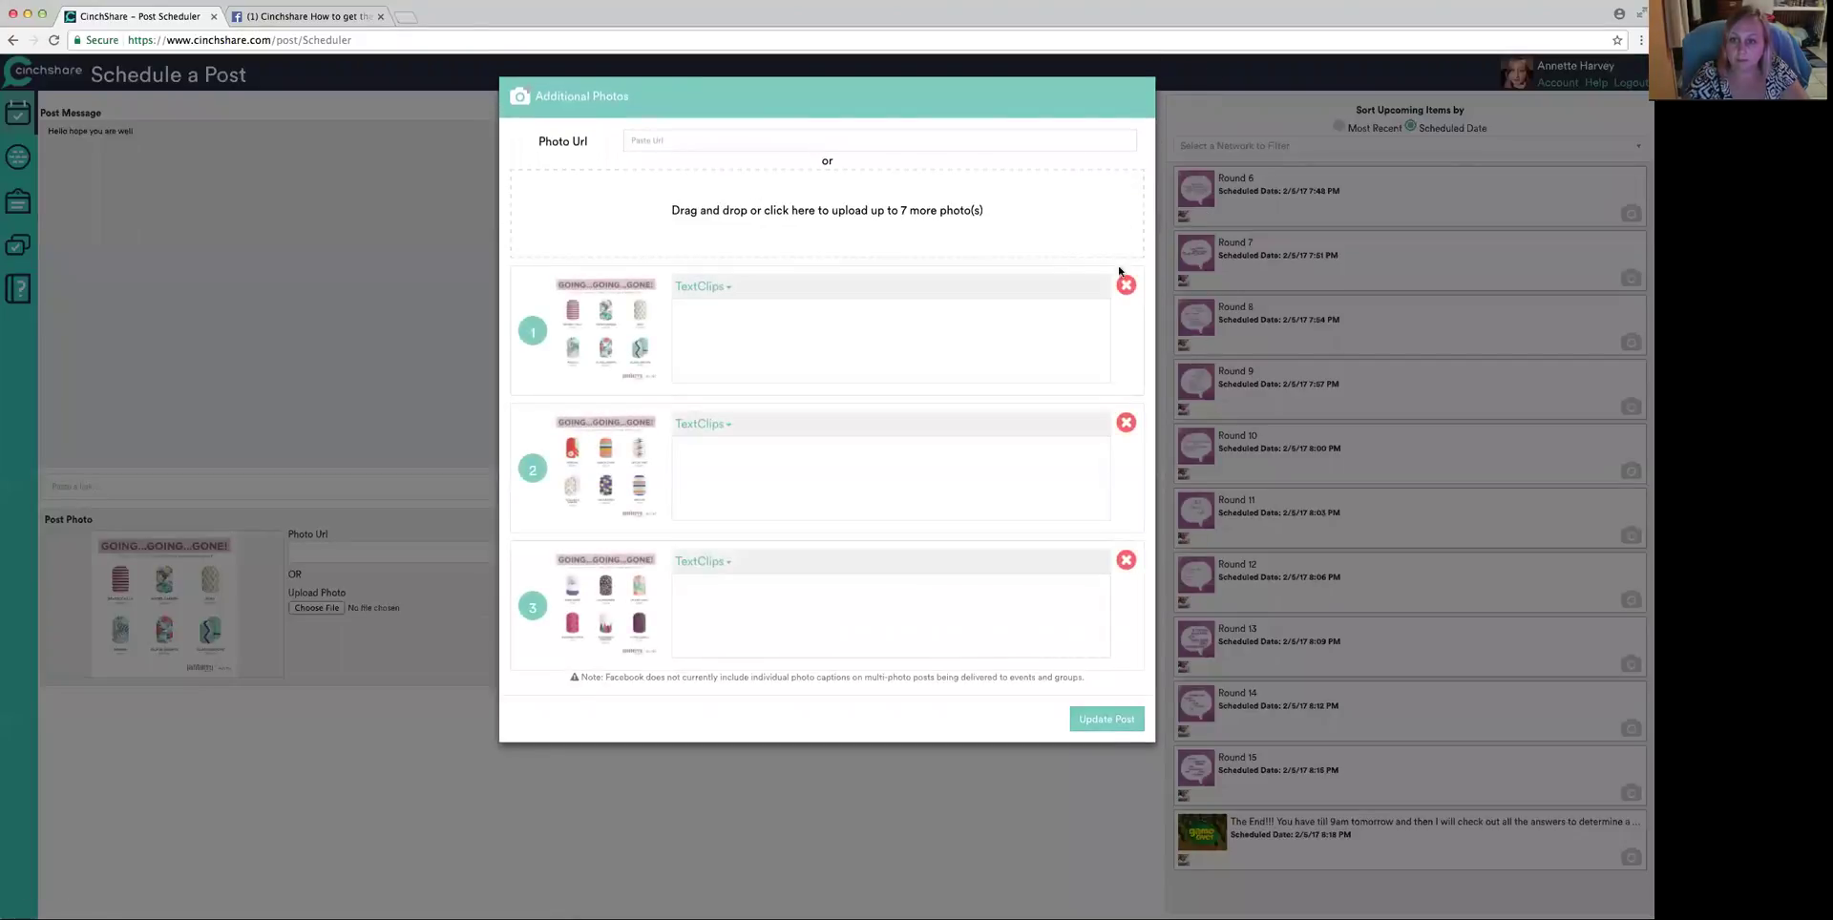
pyautogui.click(1126, 284)
pyautogui.click(1125, 285)
pyautogui.click(1127, 287)
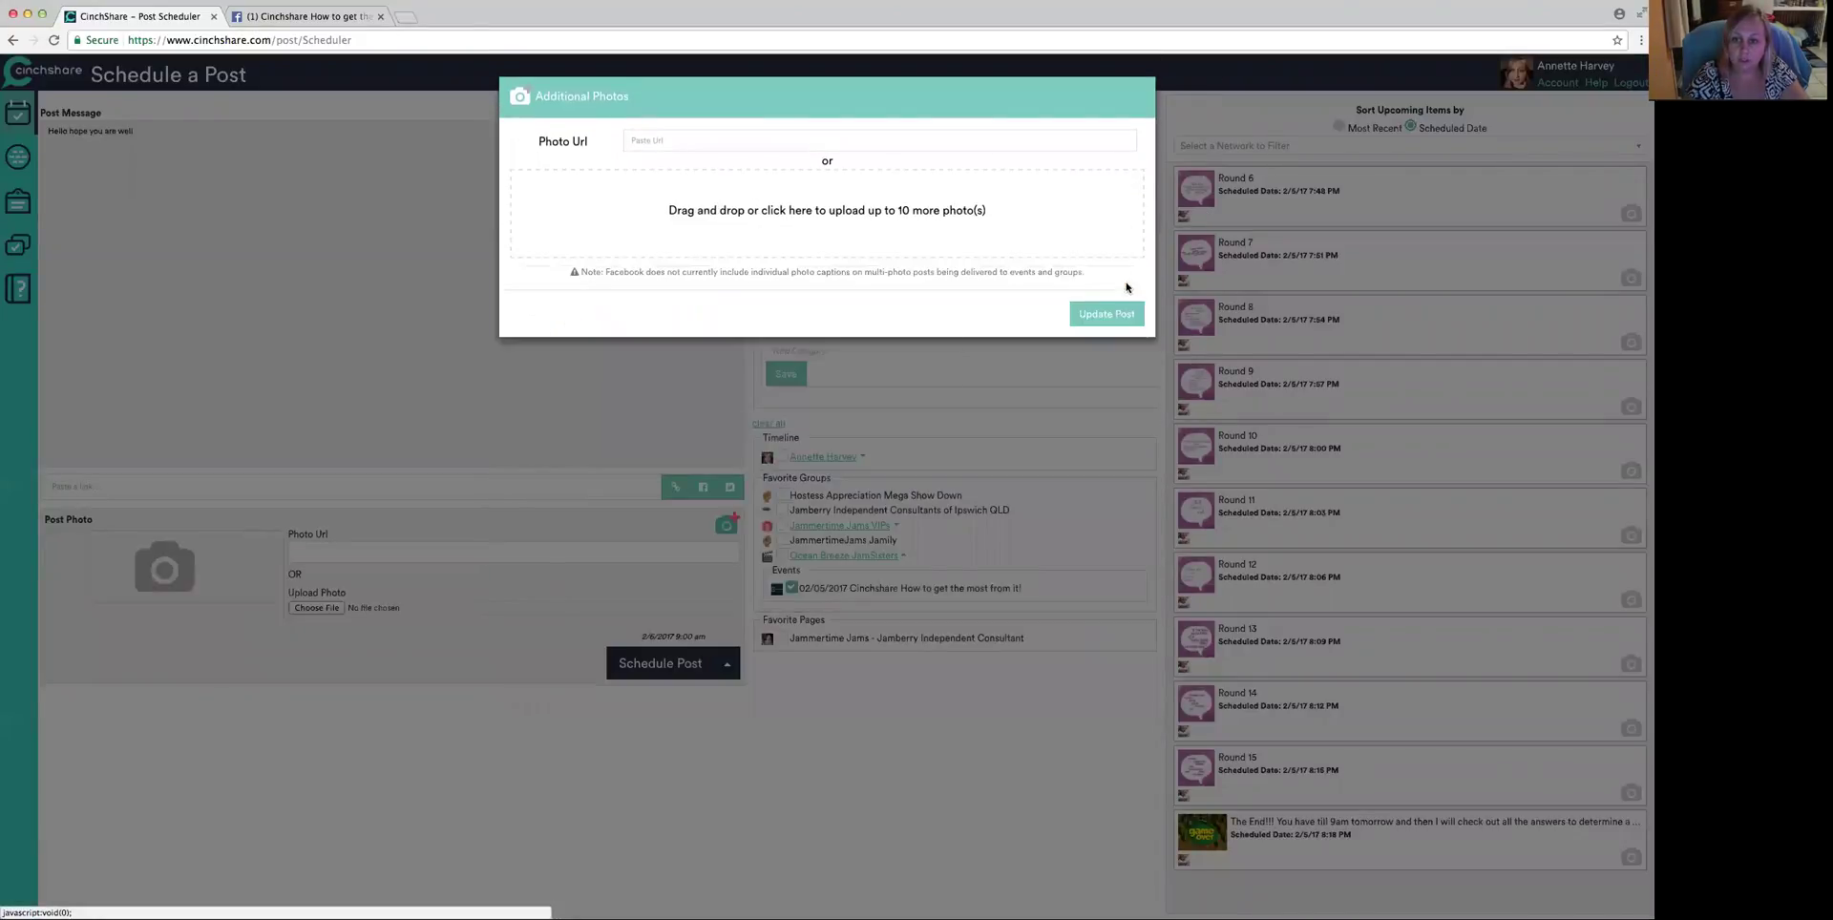
# - Search Google Images for "welcome" in a new browser tab and copy the image address of the colourful Welcome picture with the sun
pyautogui.click(413, 20)
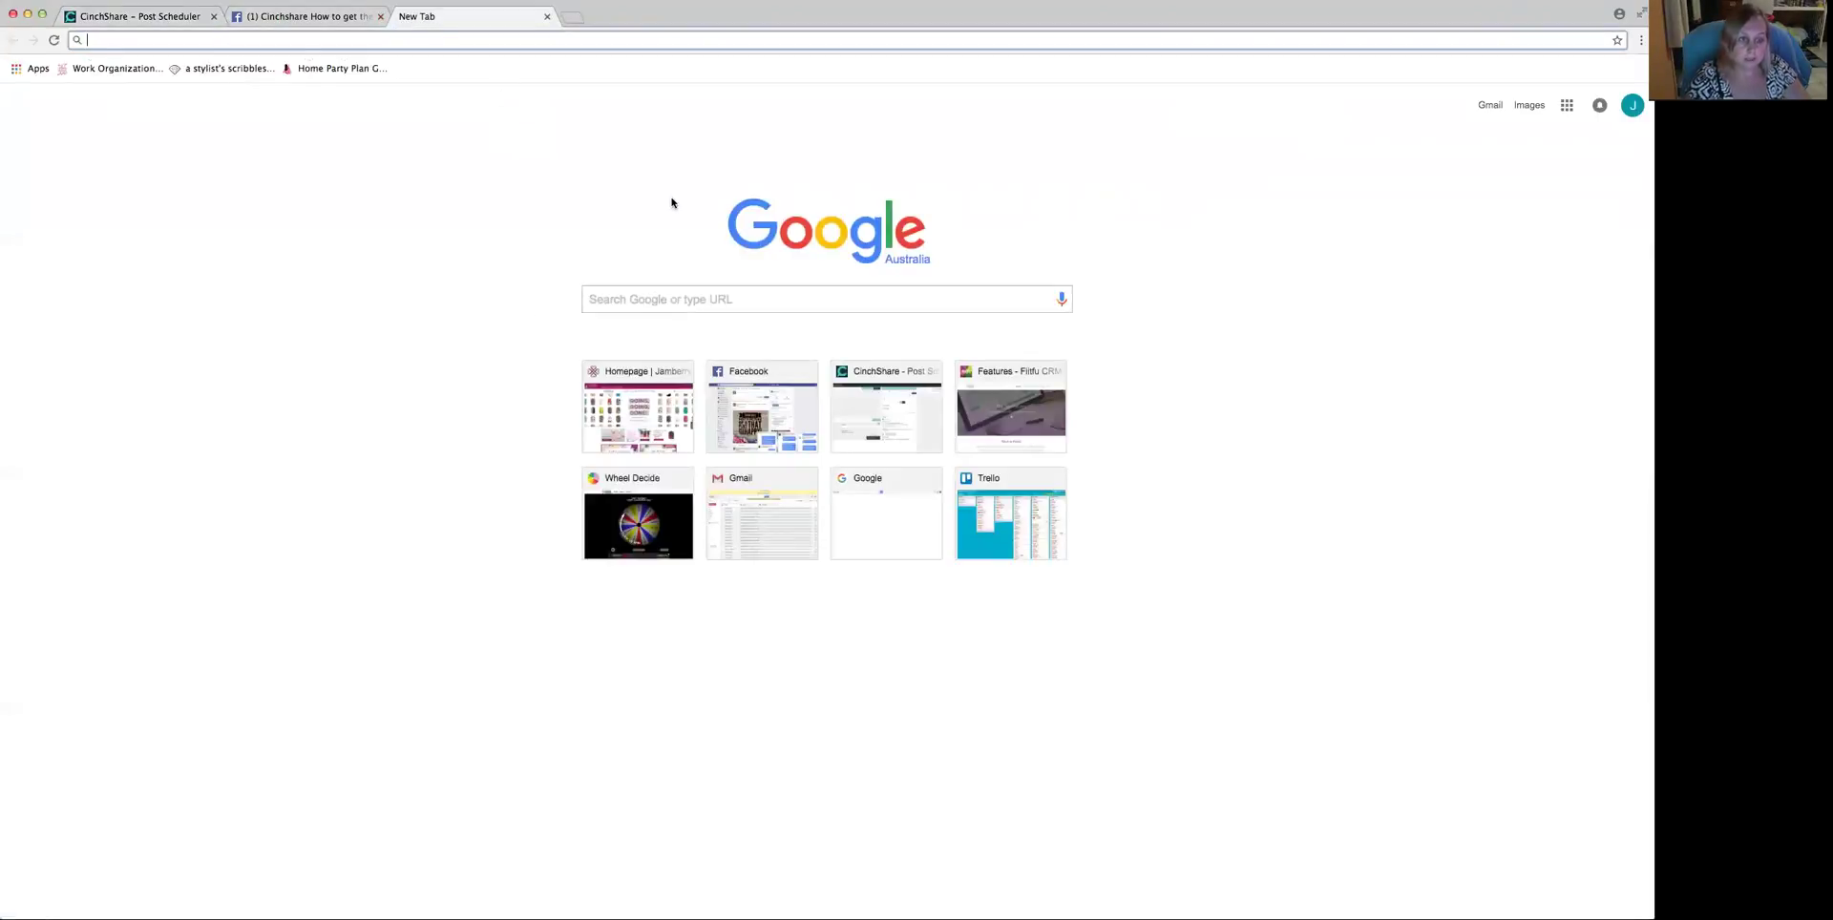
pyautogui.write('welcome')
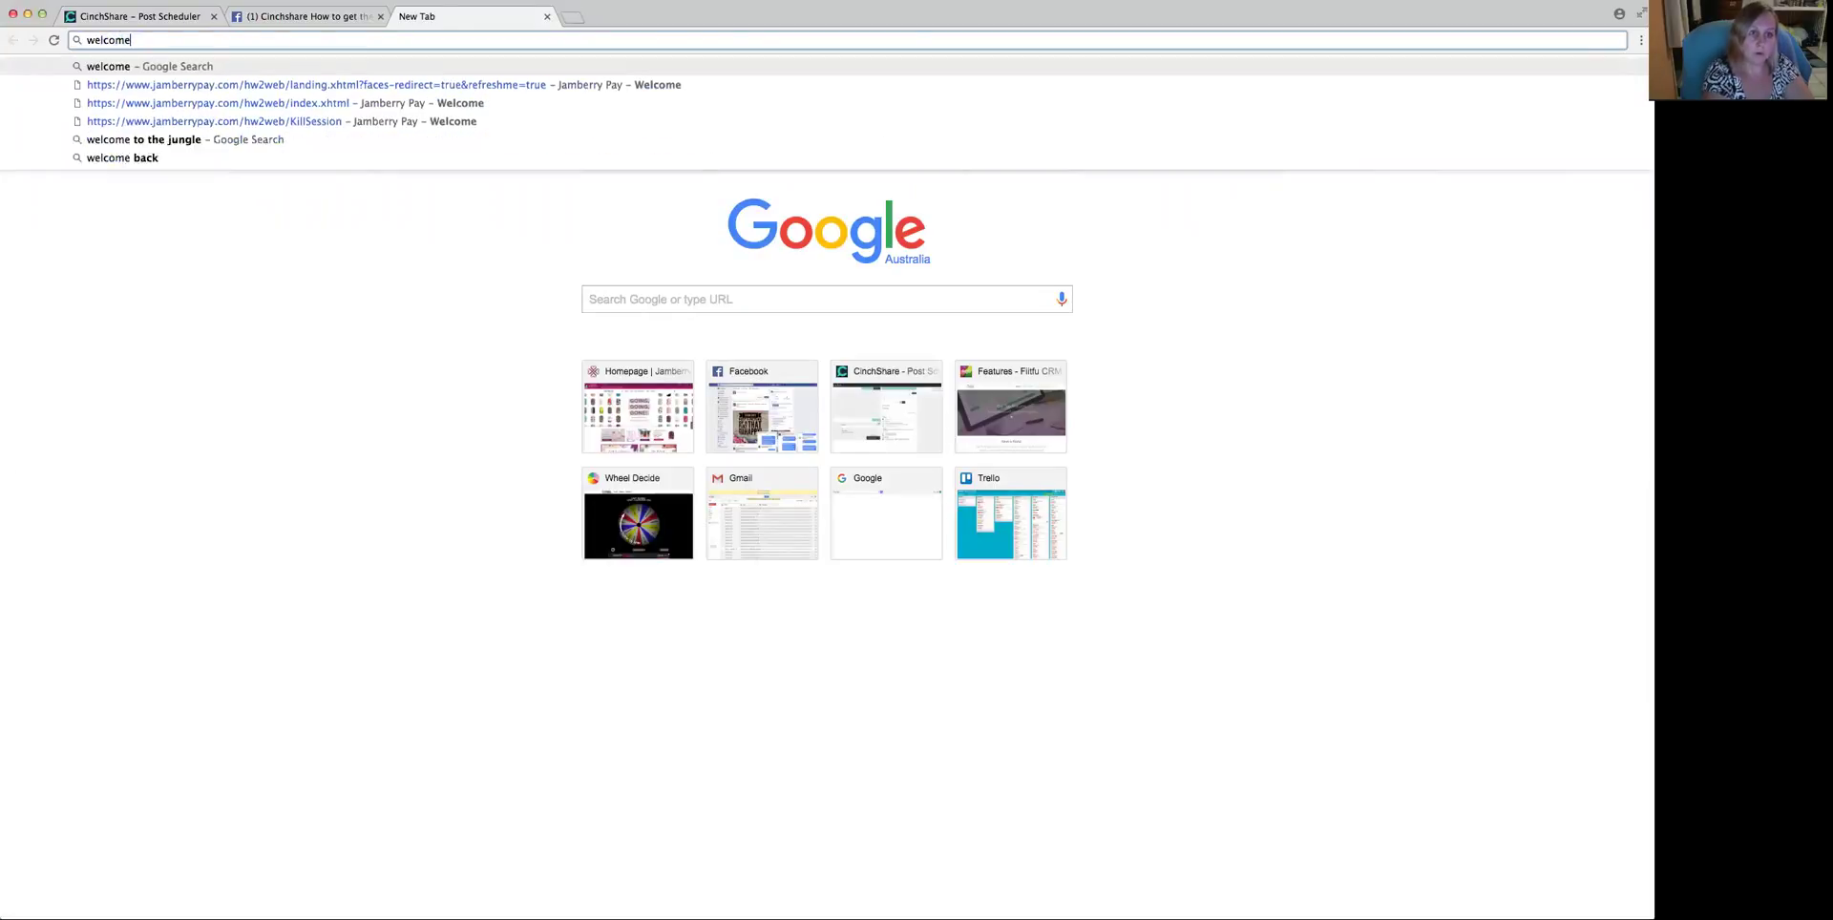
pyautogui.press('Return')
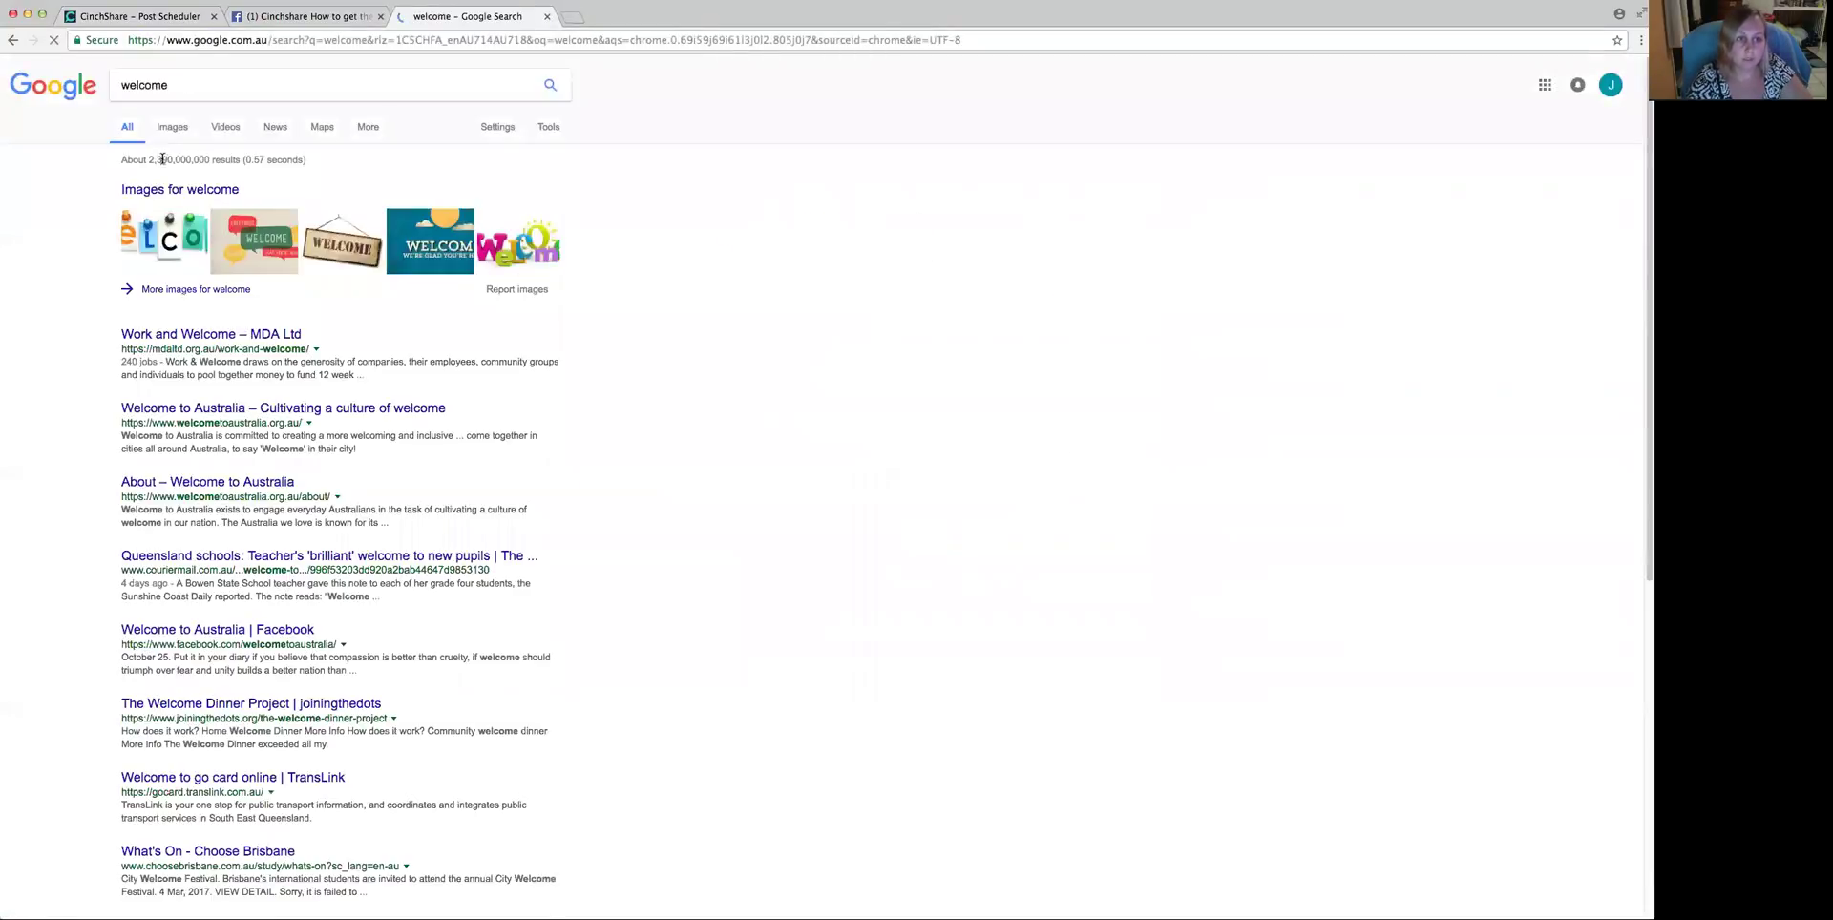
pyautogui.click(173, 131)
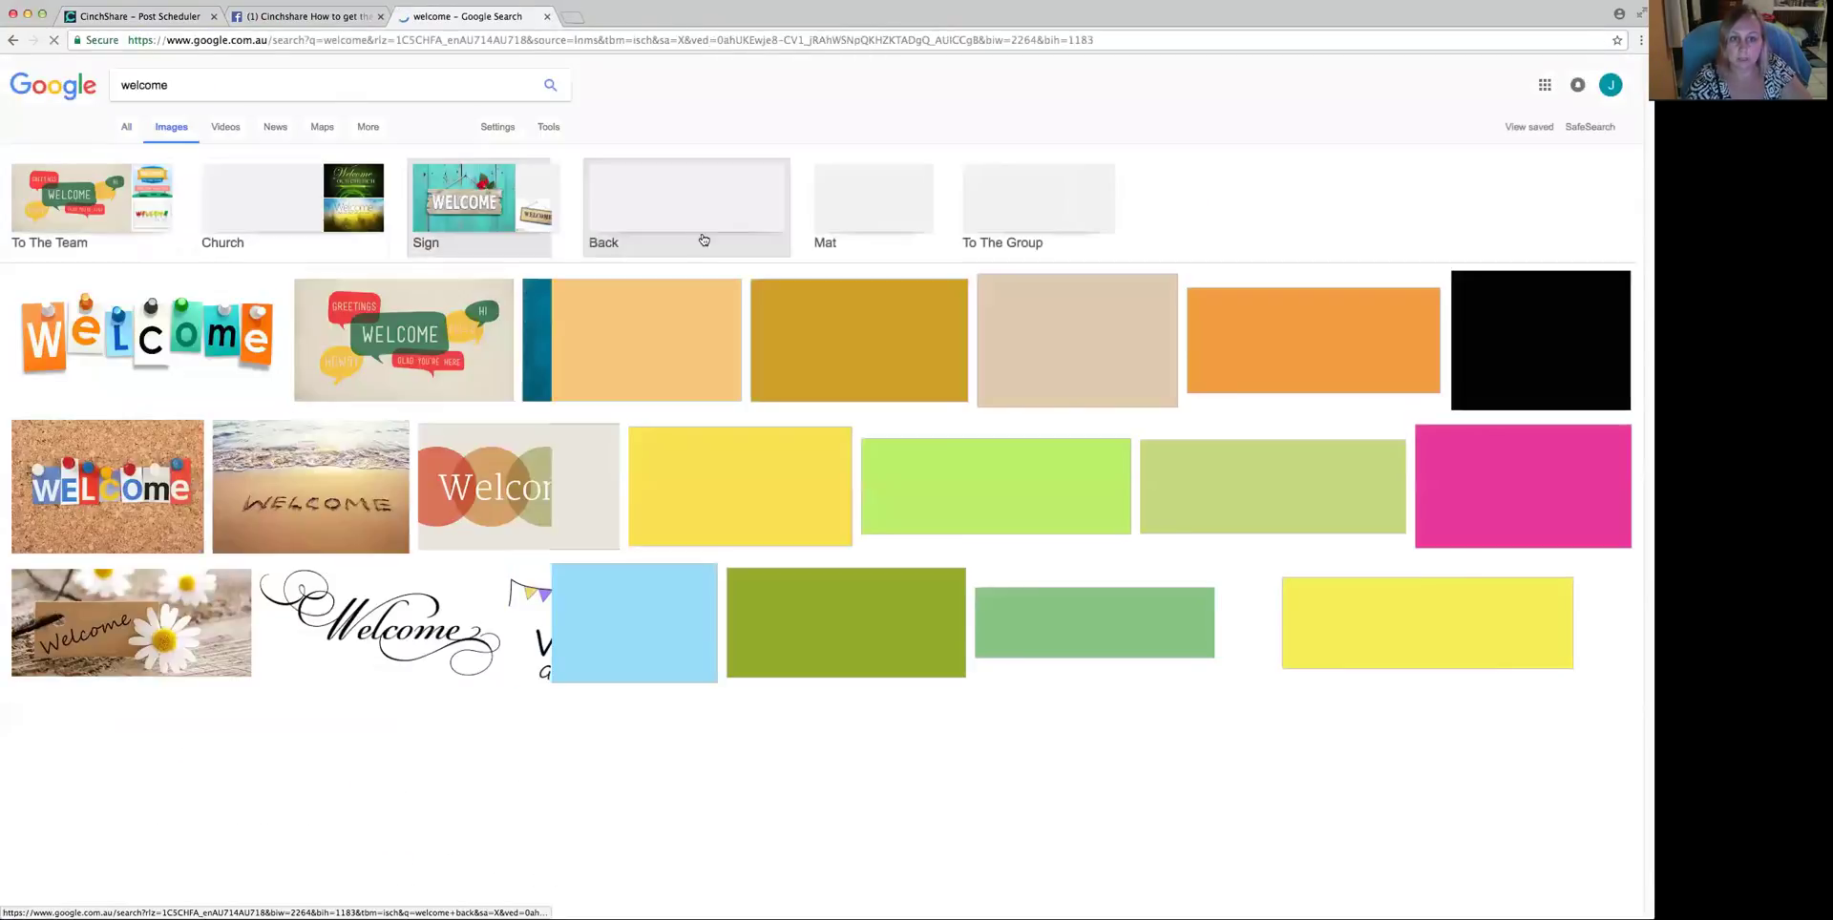
pyautogui.click(846, 350)
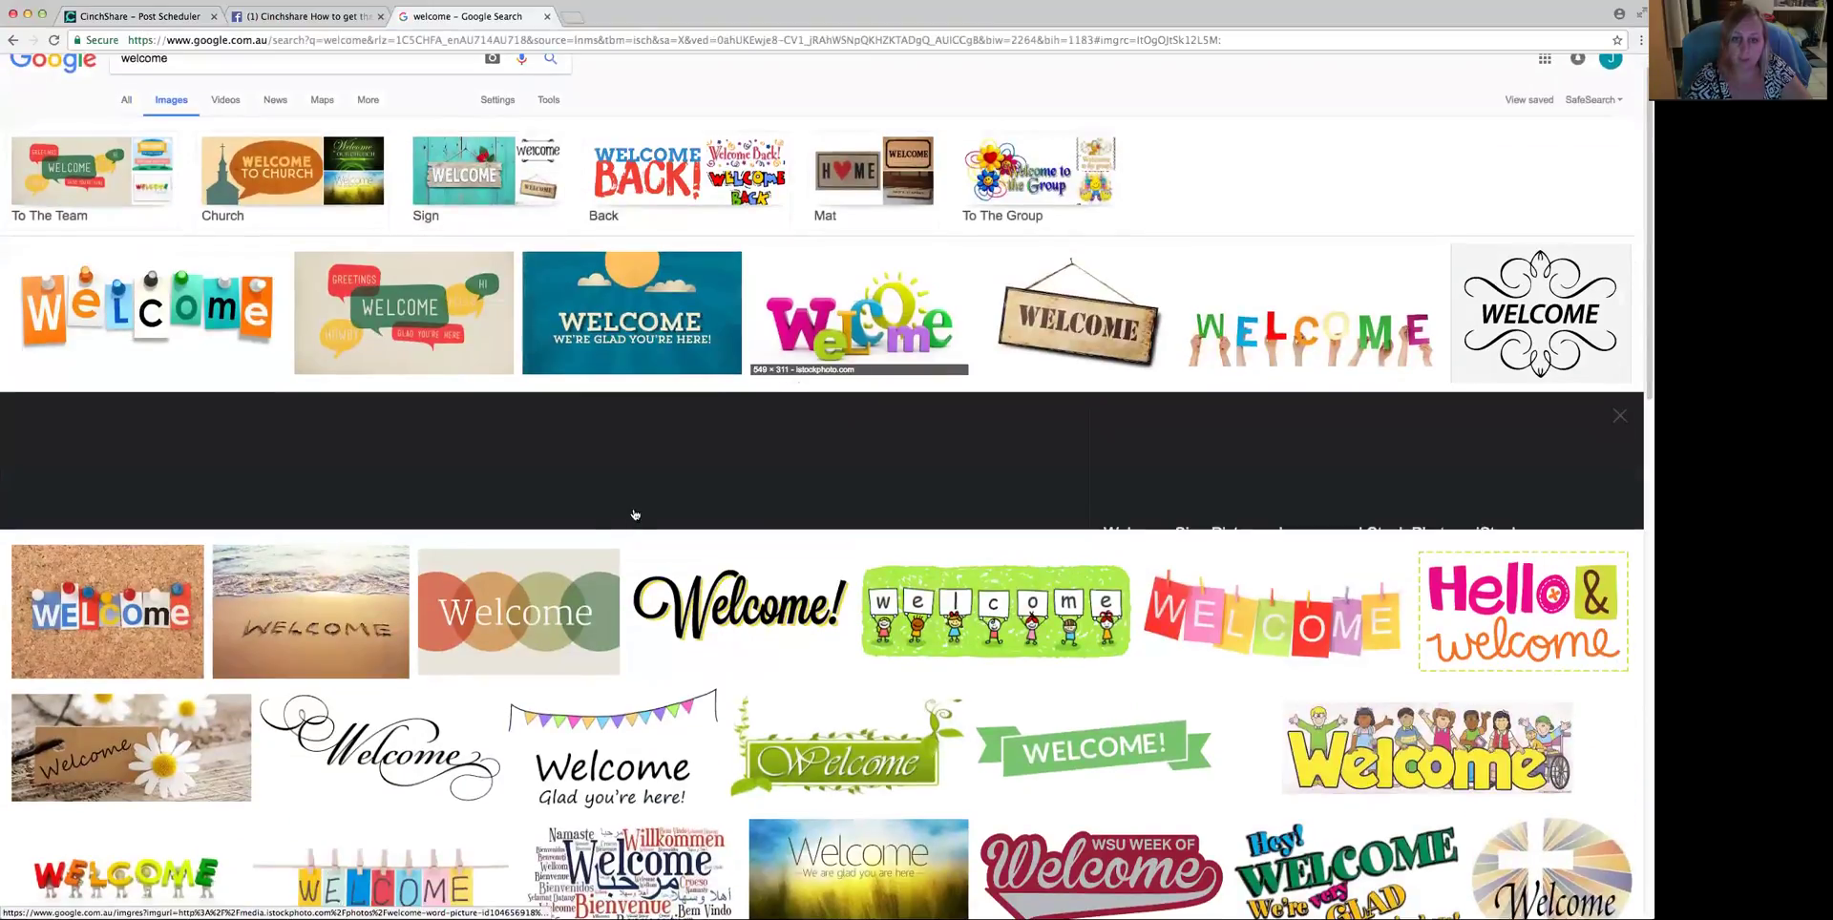
pyautogui.rightClick(577, 513)
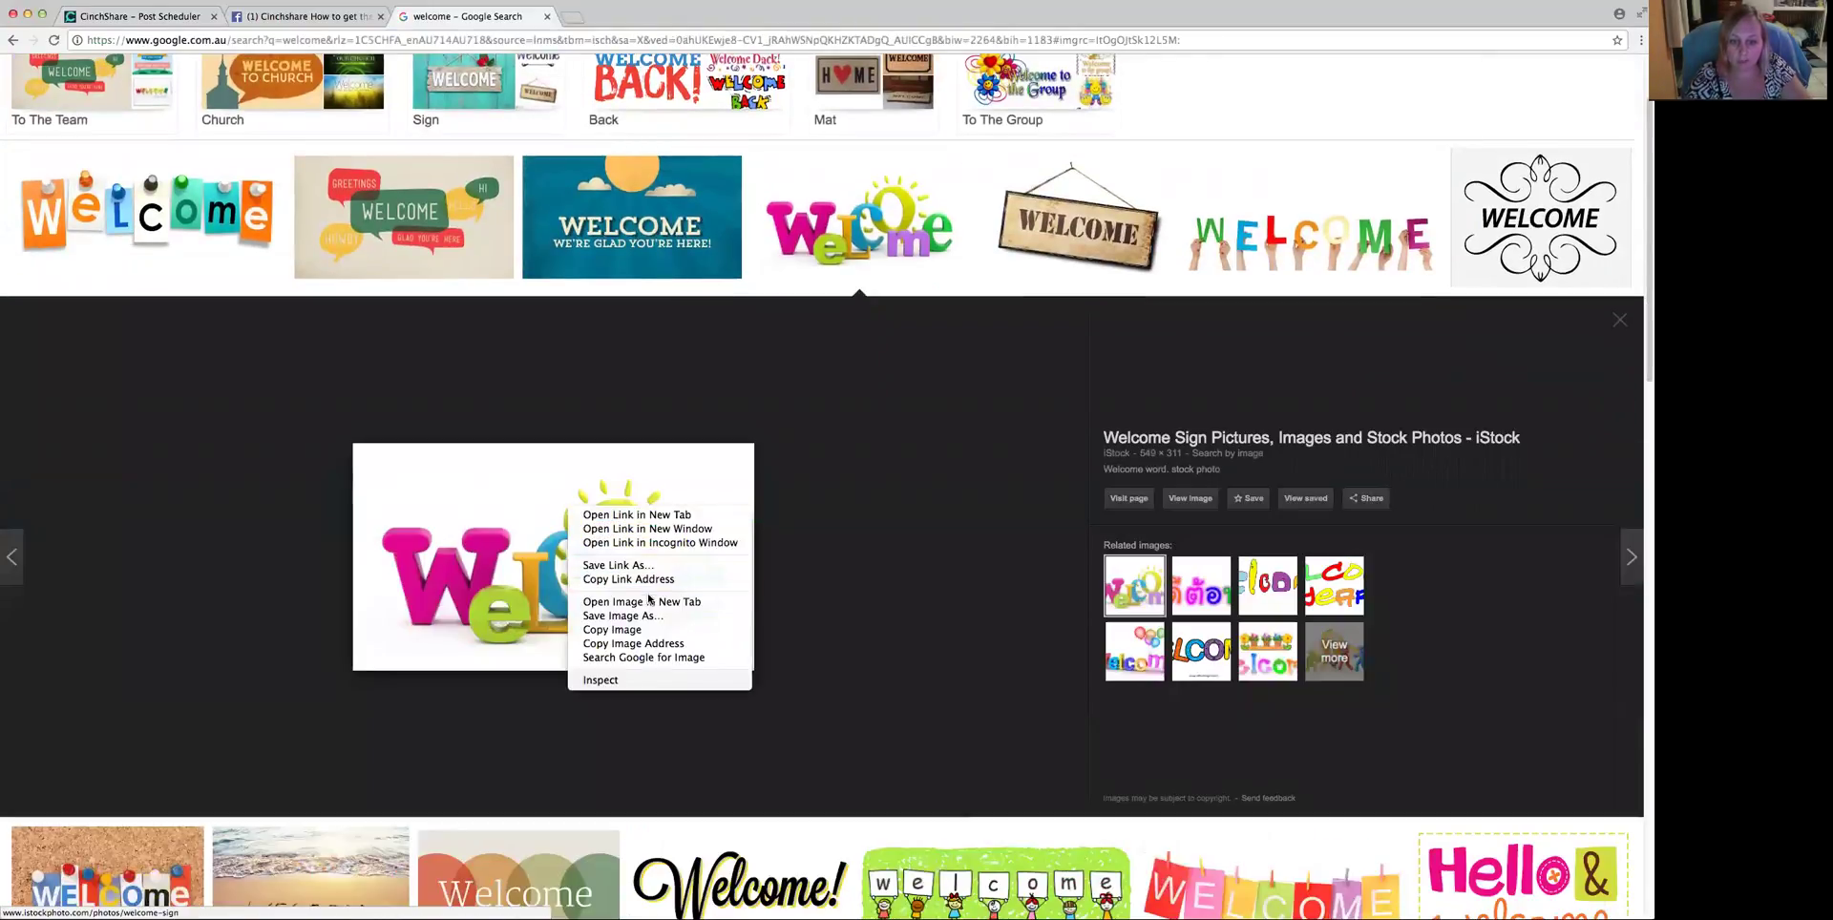
pyautogui.click(634, 647)
# - Return to the CinchShare scheduler, close the additional photos dialog and paste the copied image address as the post's photo URL
pyautogui.click(180, 17)
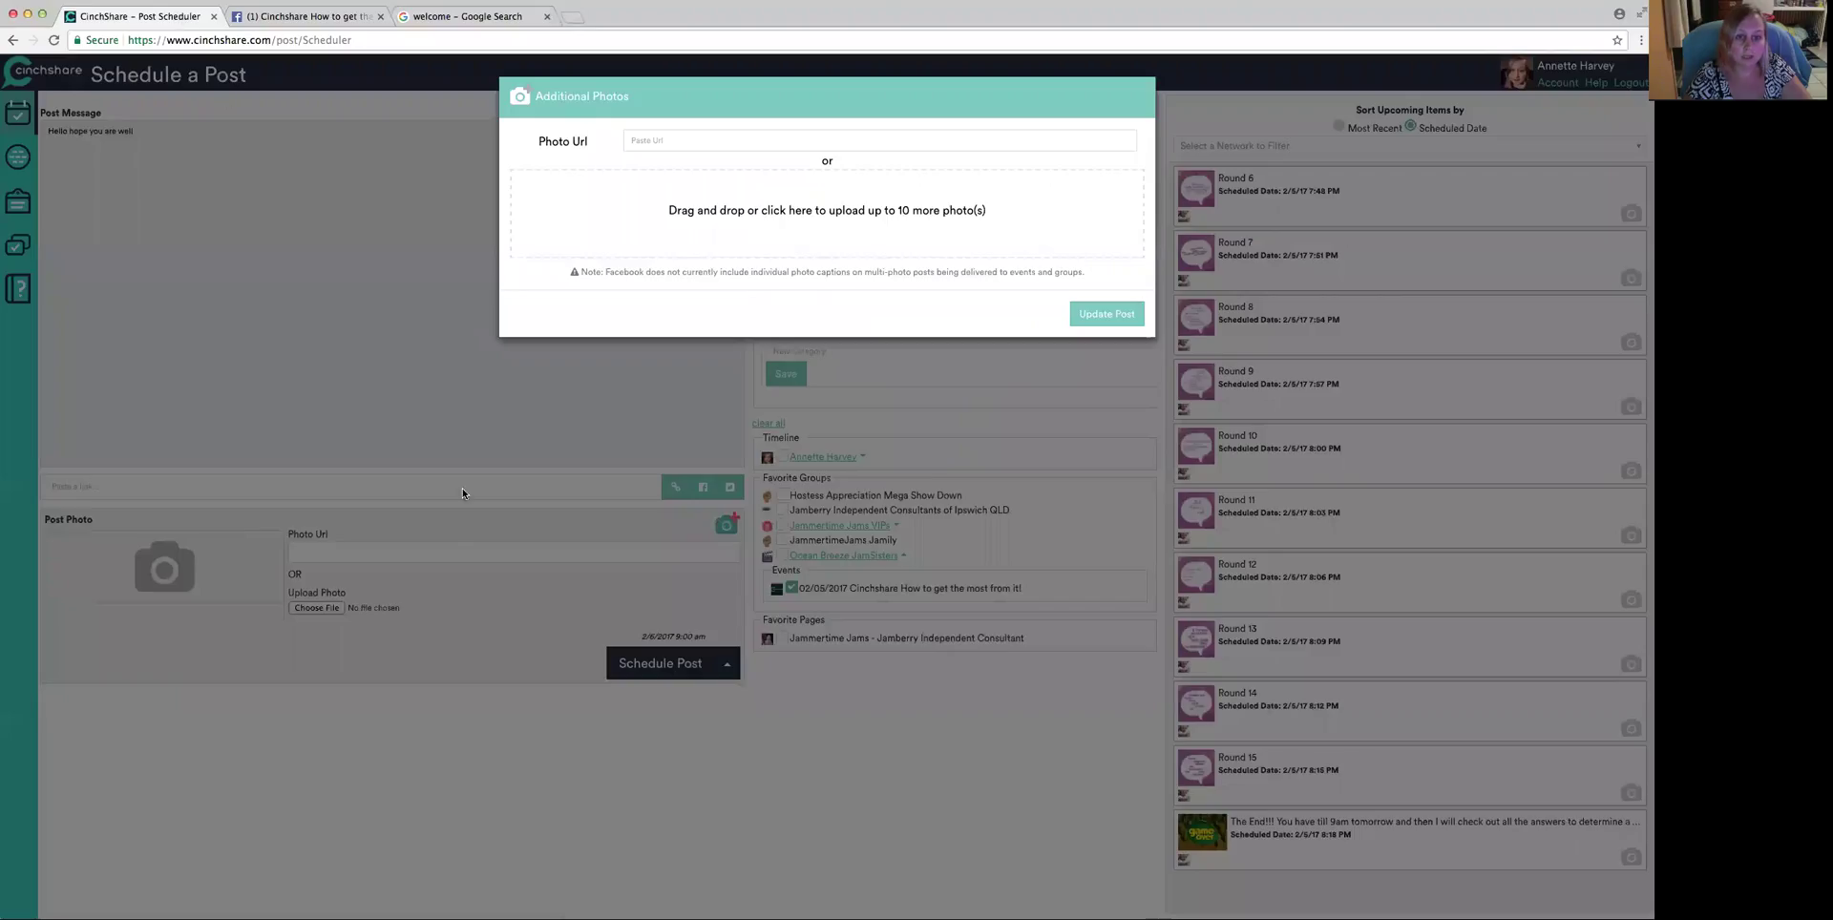
pyautogui.click(1086, 312)
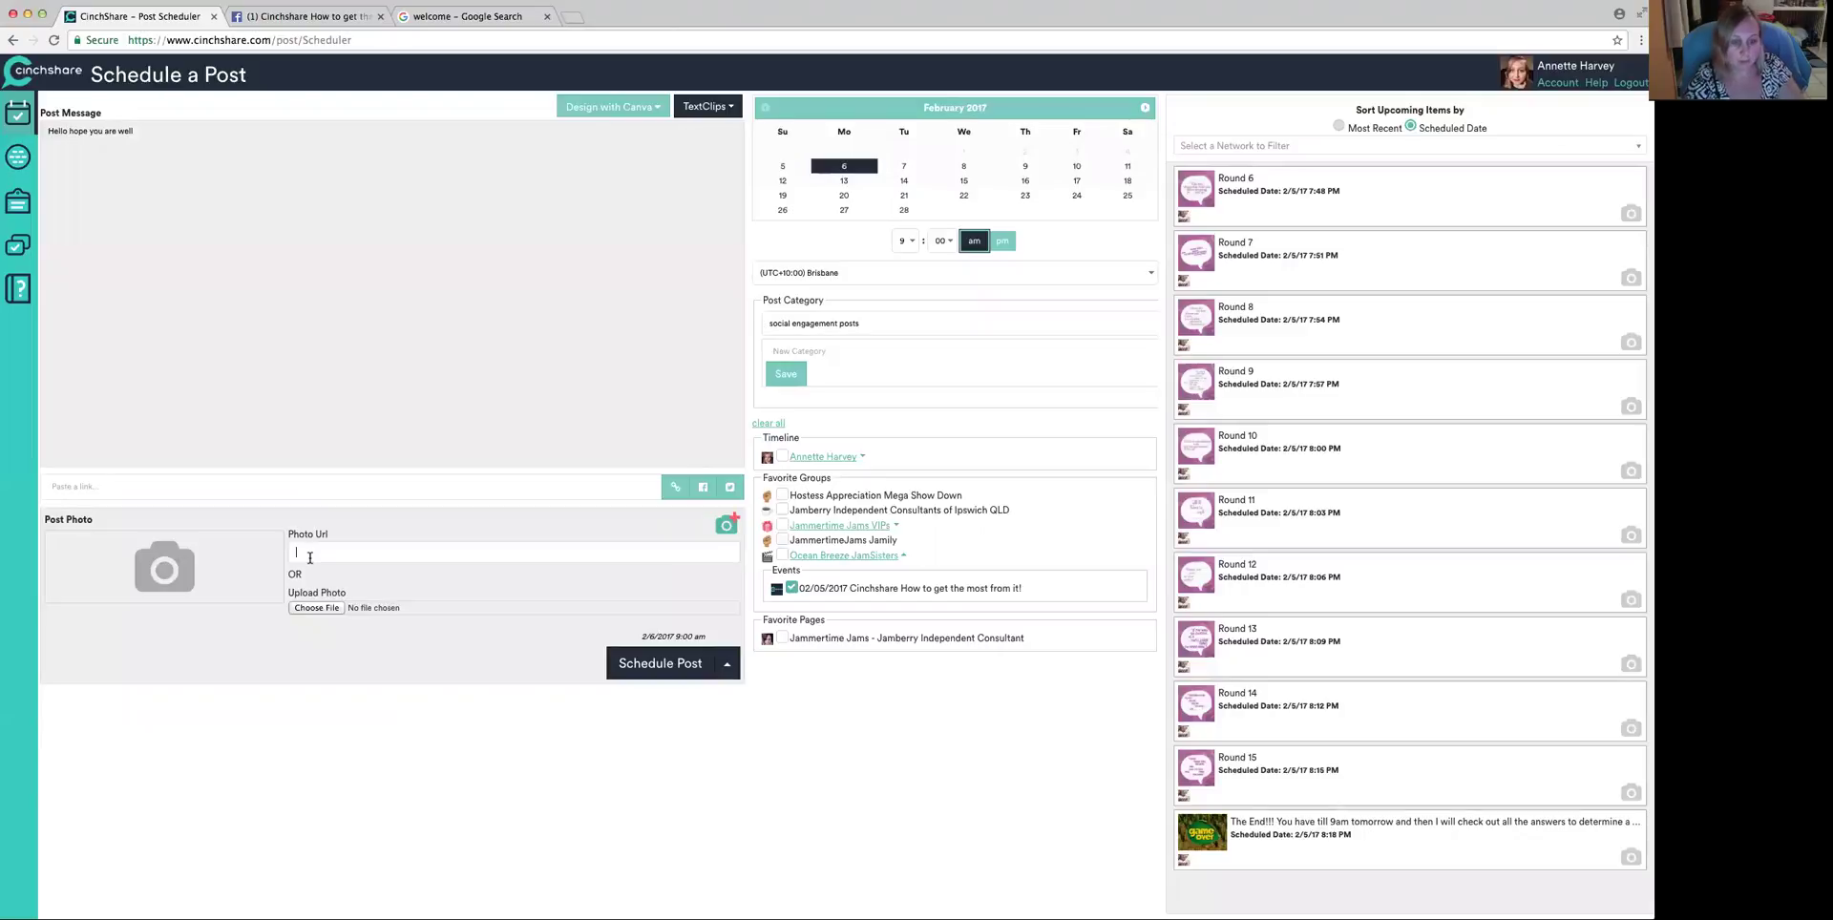
pyautogui.press('super+v')
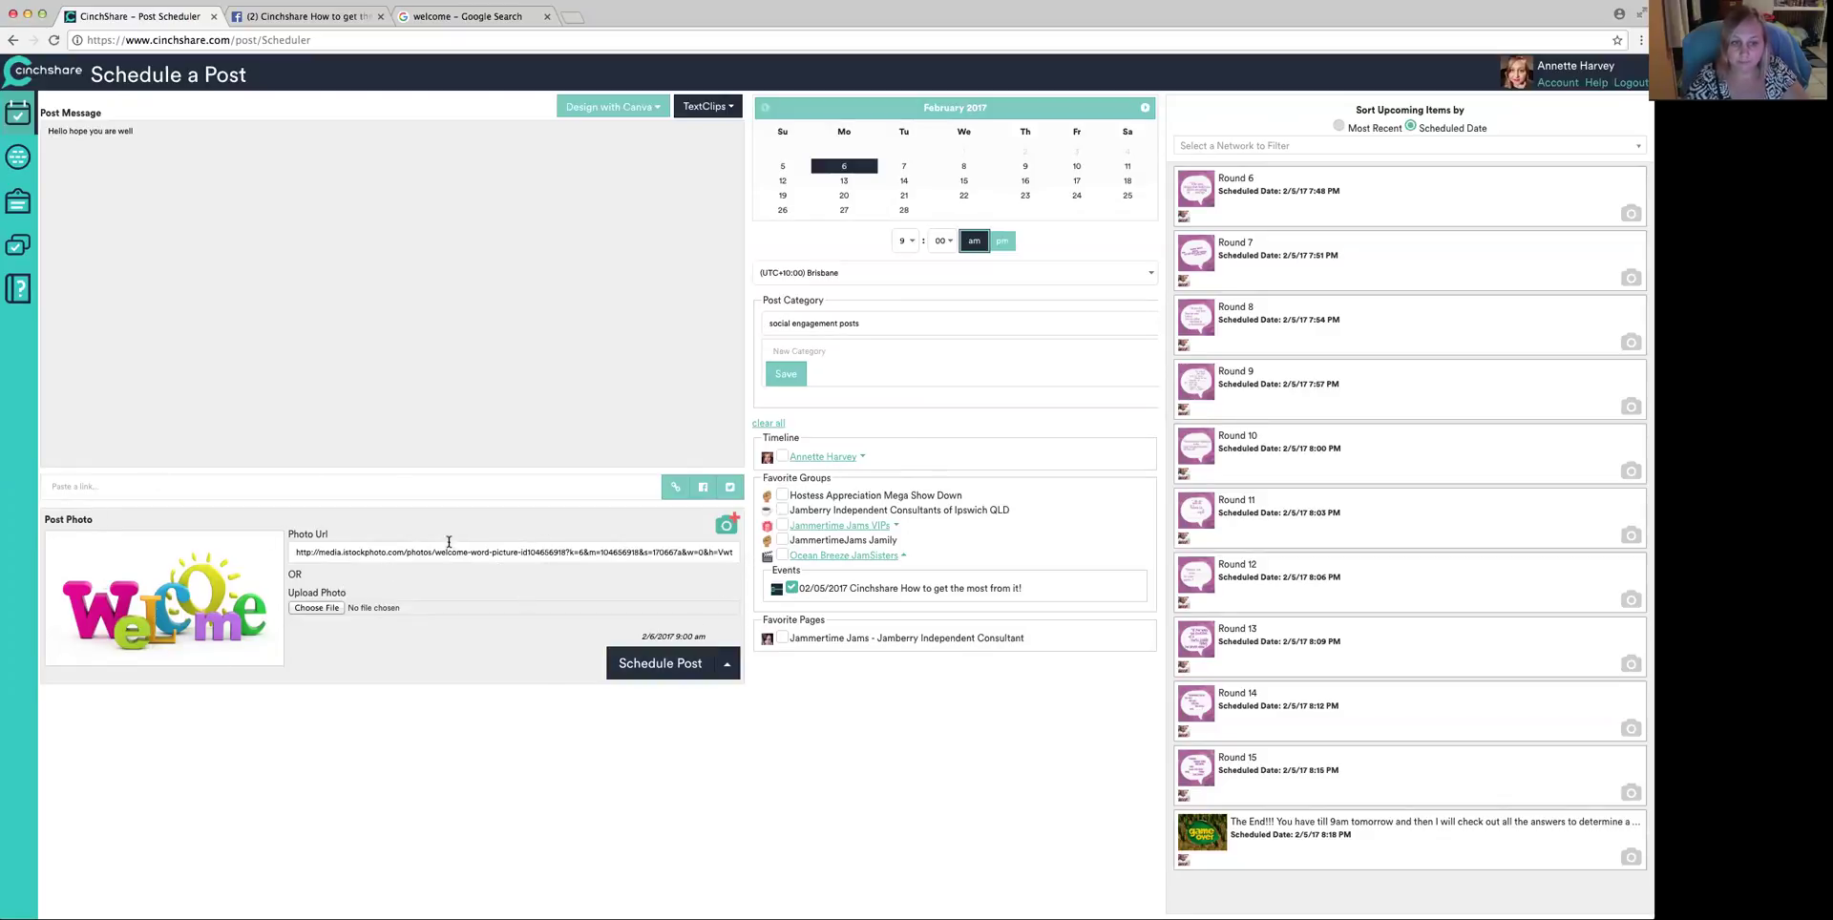
# - Clear the photo URL to remove the Welcome picture from the post
pyautogui.tripleClick(327, 556)
pyautogui.press('BackSpace')
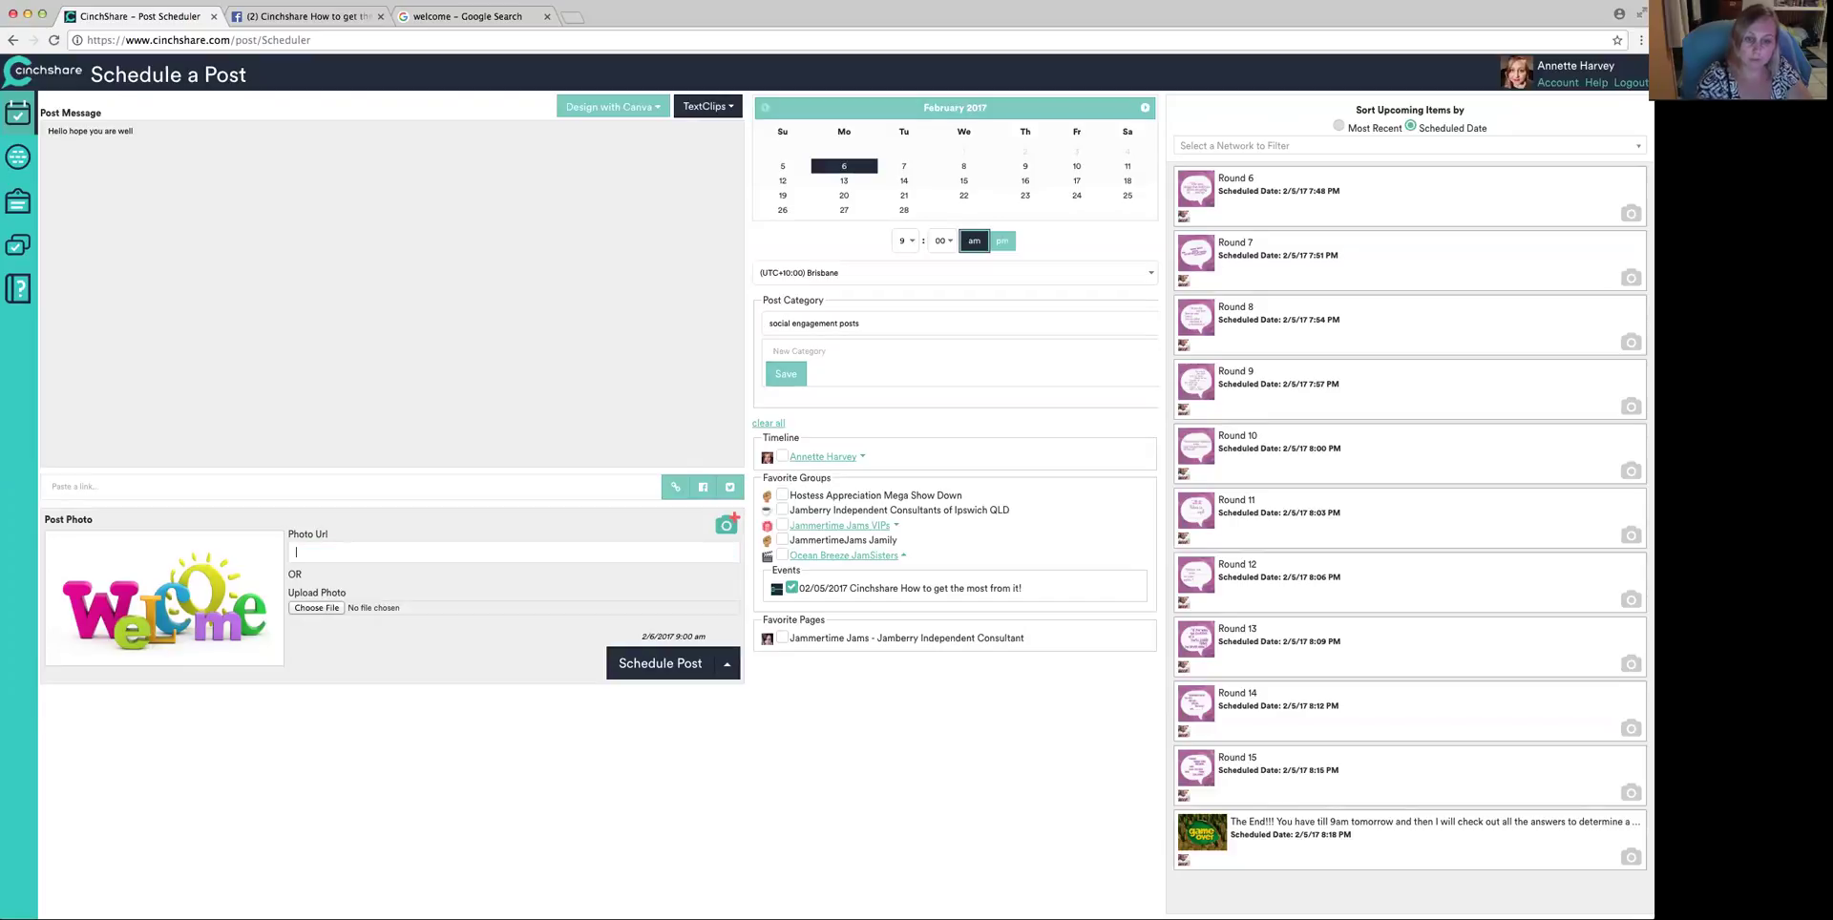
# - Open the Jamberry homepage jammertimejams.jamberry.com/au/en/ in a new browser tab
pyautogui.click(574, 18)
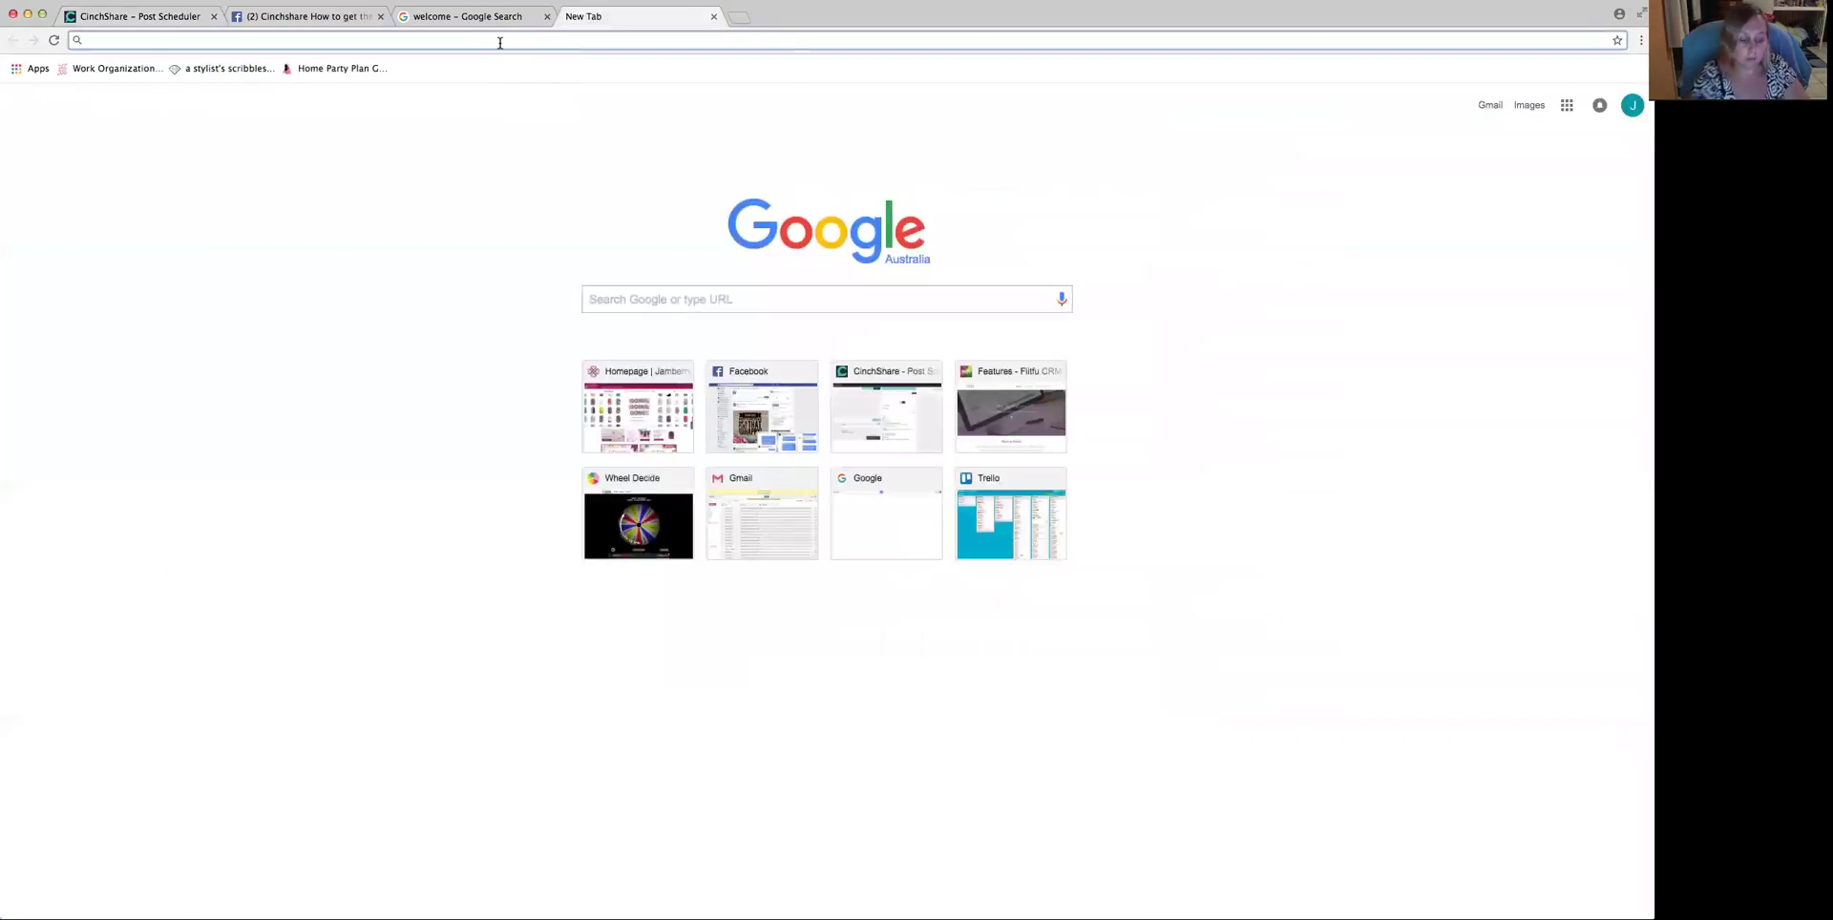
pyautogui.write('jam,m')
pyautogui.press('BackSpace')
pyautogui.press('BackSpace')
pyautogui.write('berry')
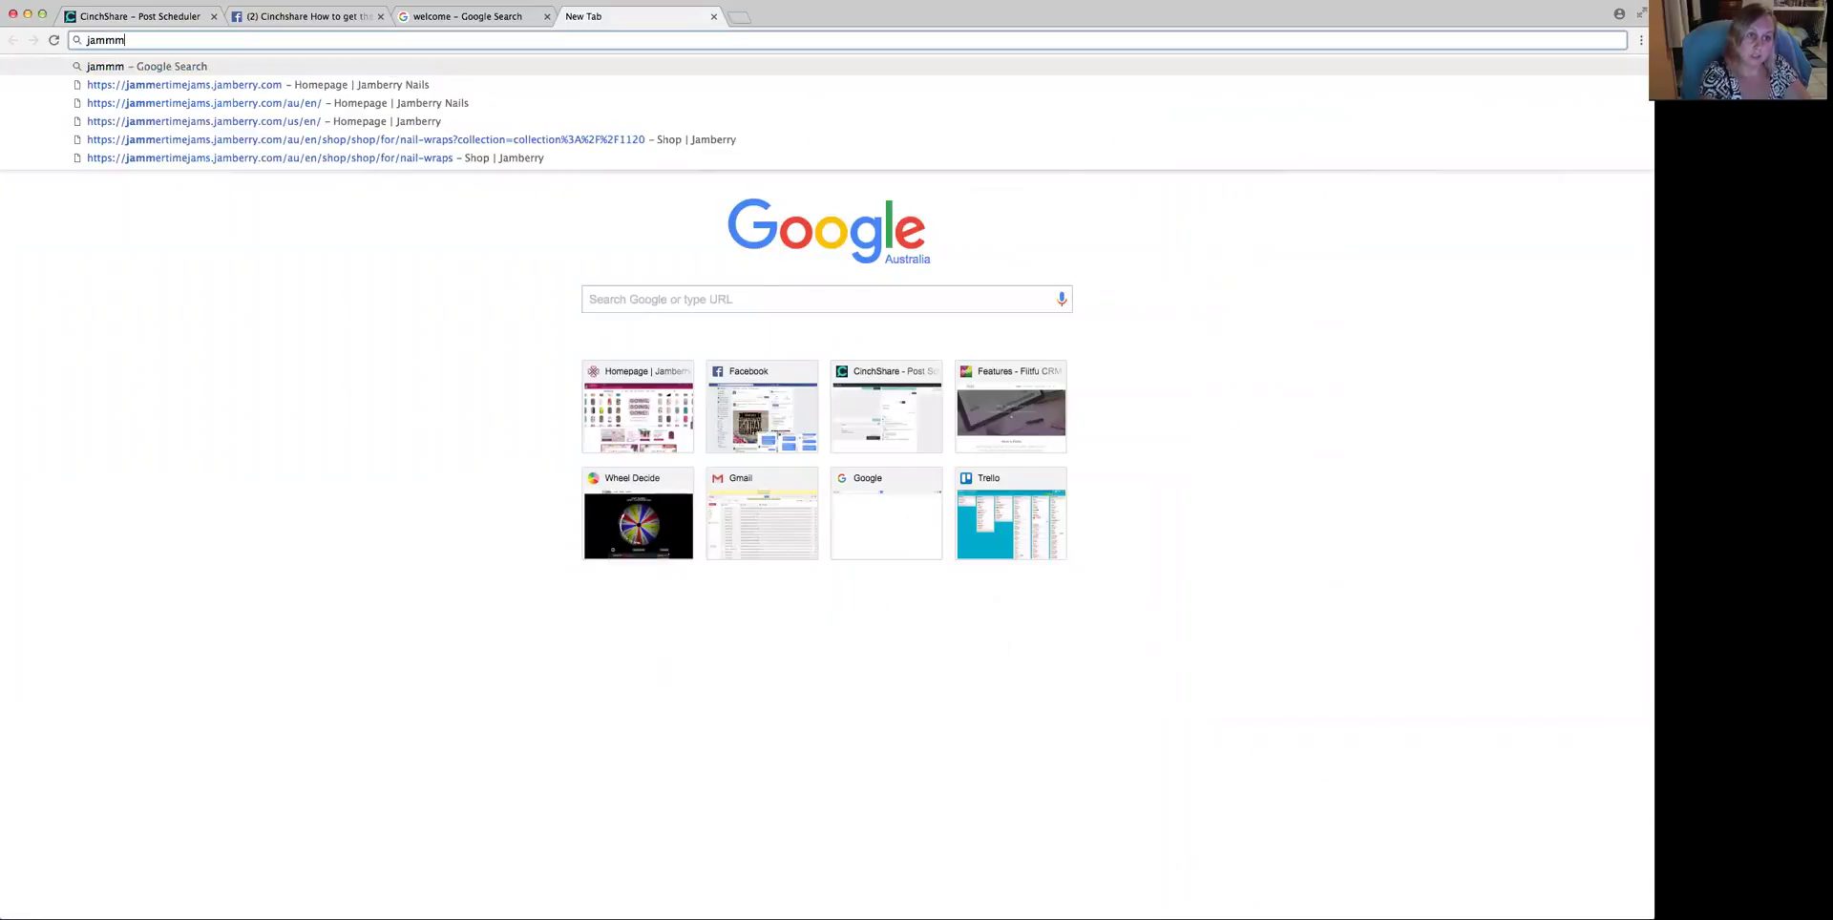
pyautogui.press('Return')
pyautogui.press('super+l')
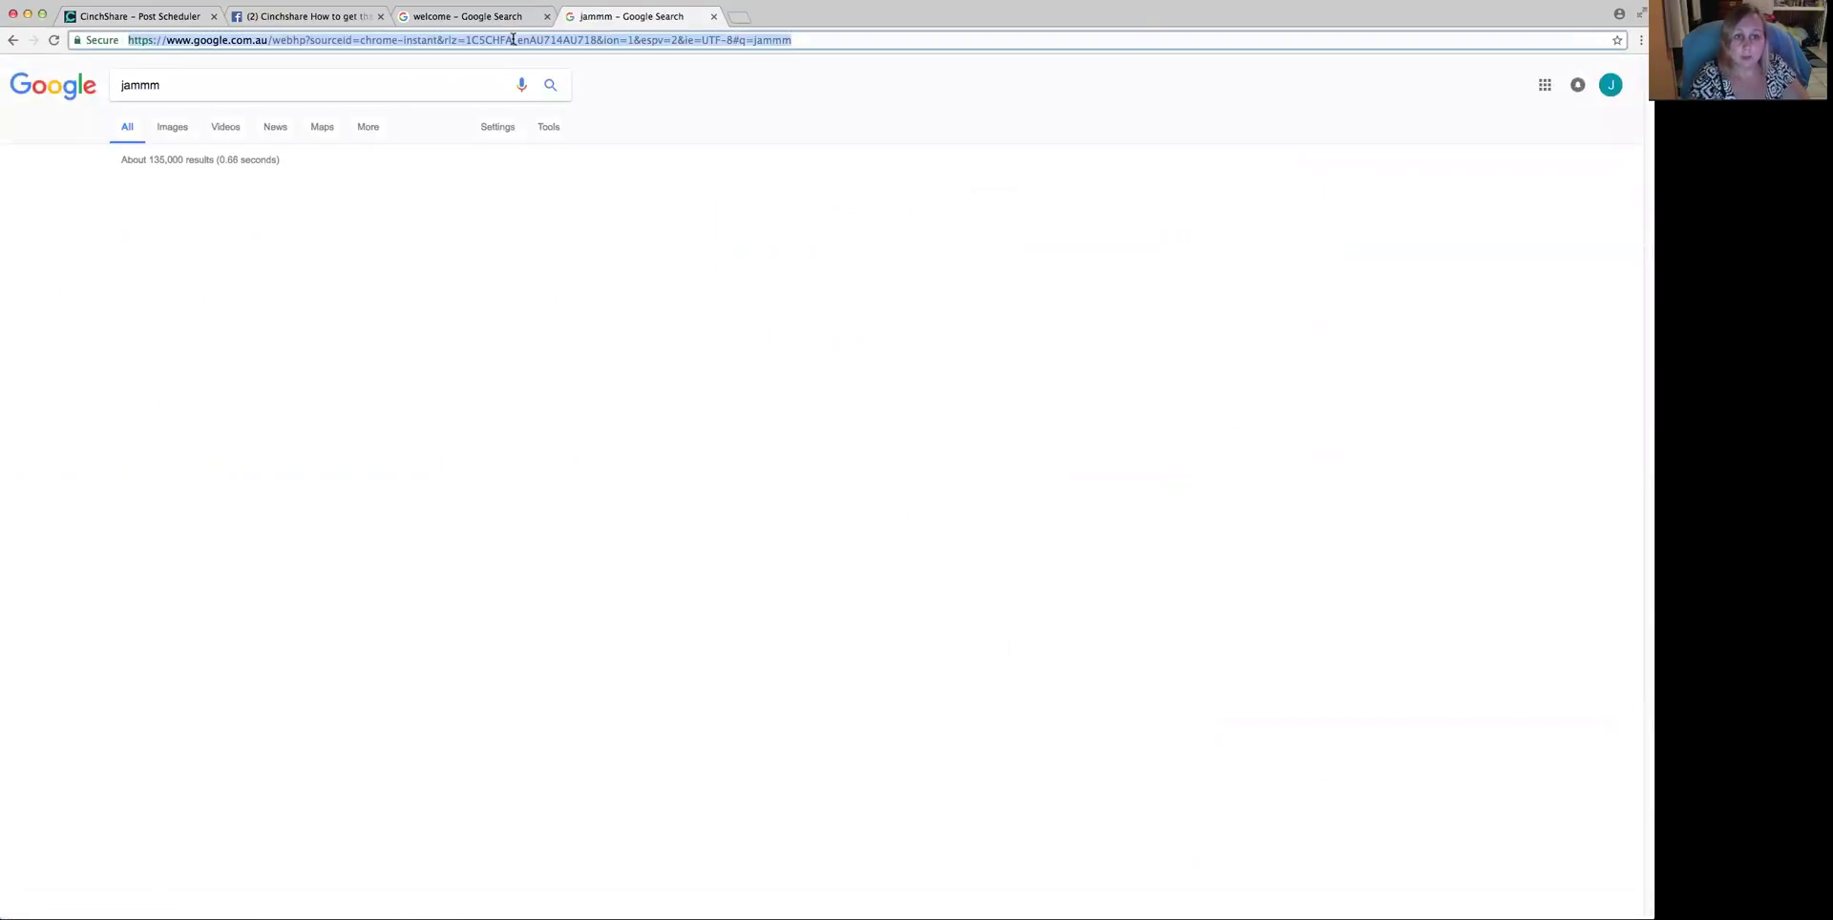
pyautogui.write('ja/au/en/')
pyautogui.press('Return')
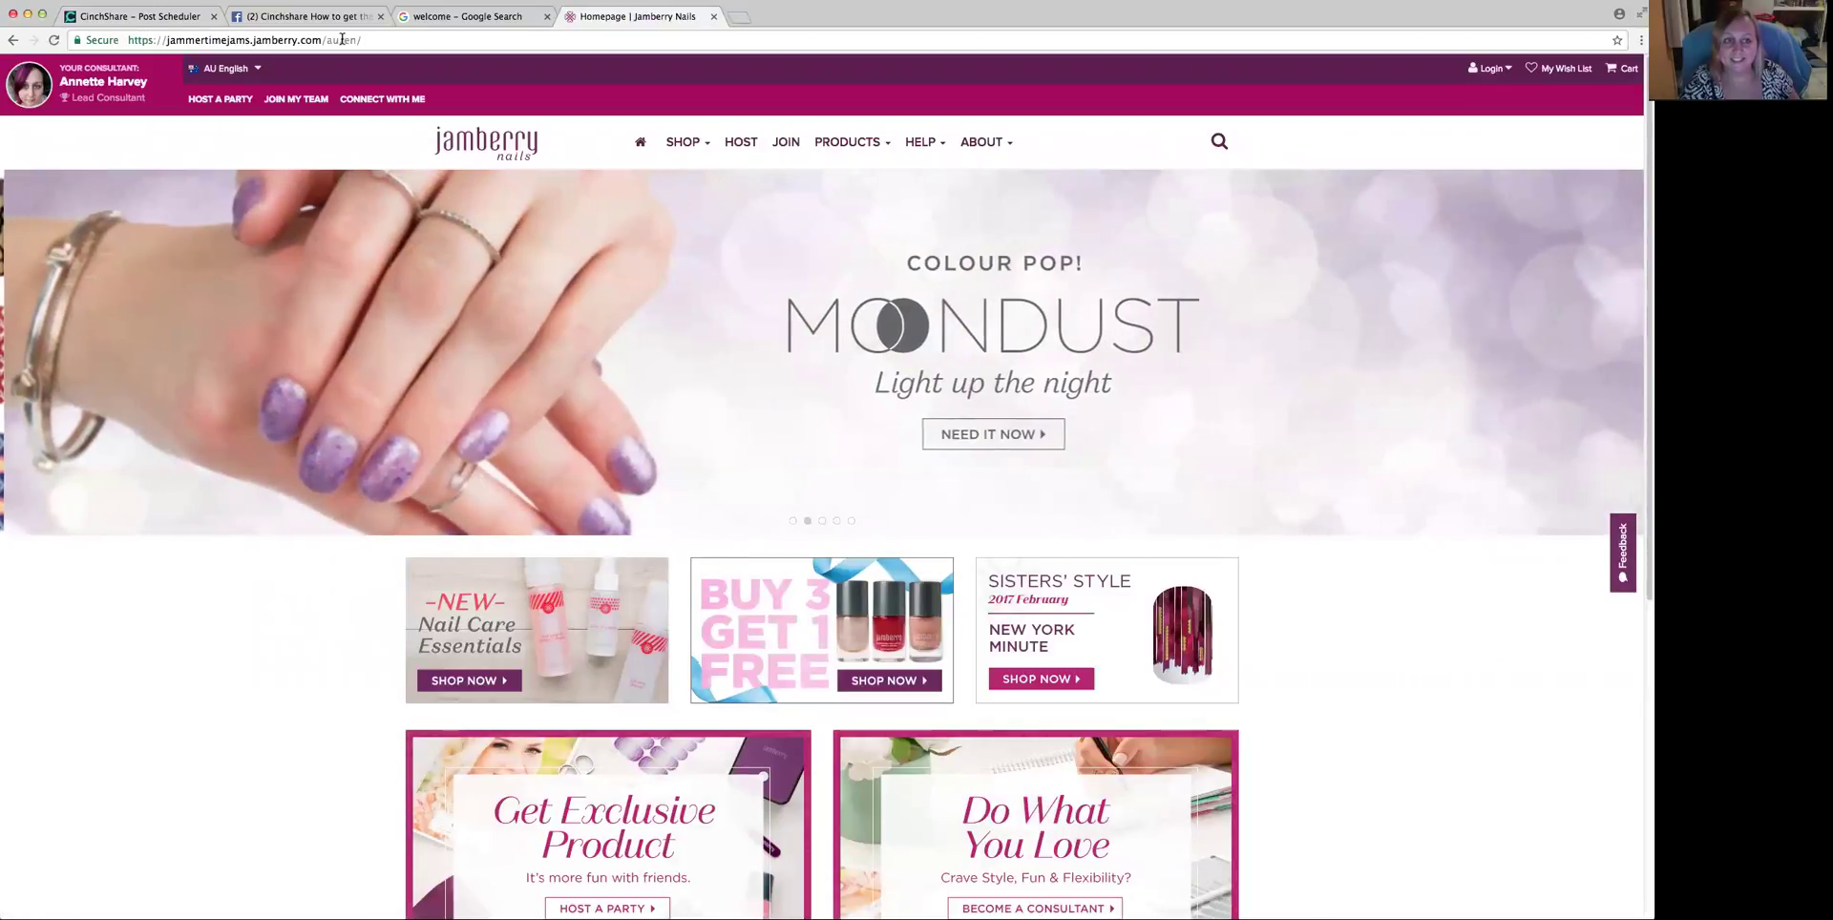
# - Copy the Jamberry homepage address and attach it as the link of the CinchShare post
pyautogui.click(340, 40)
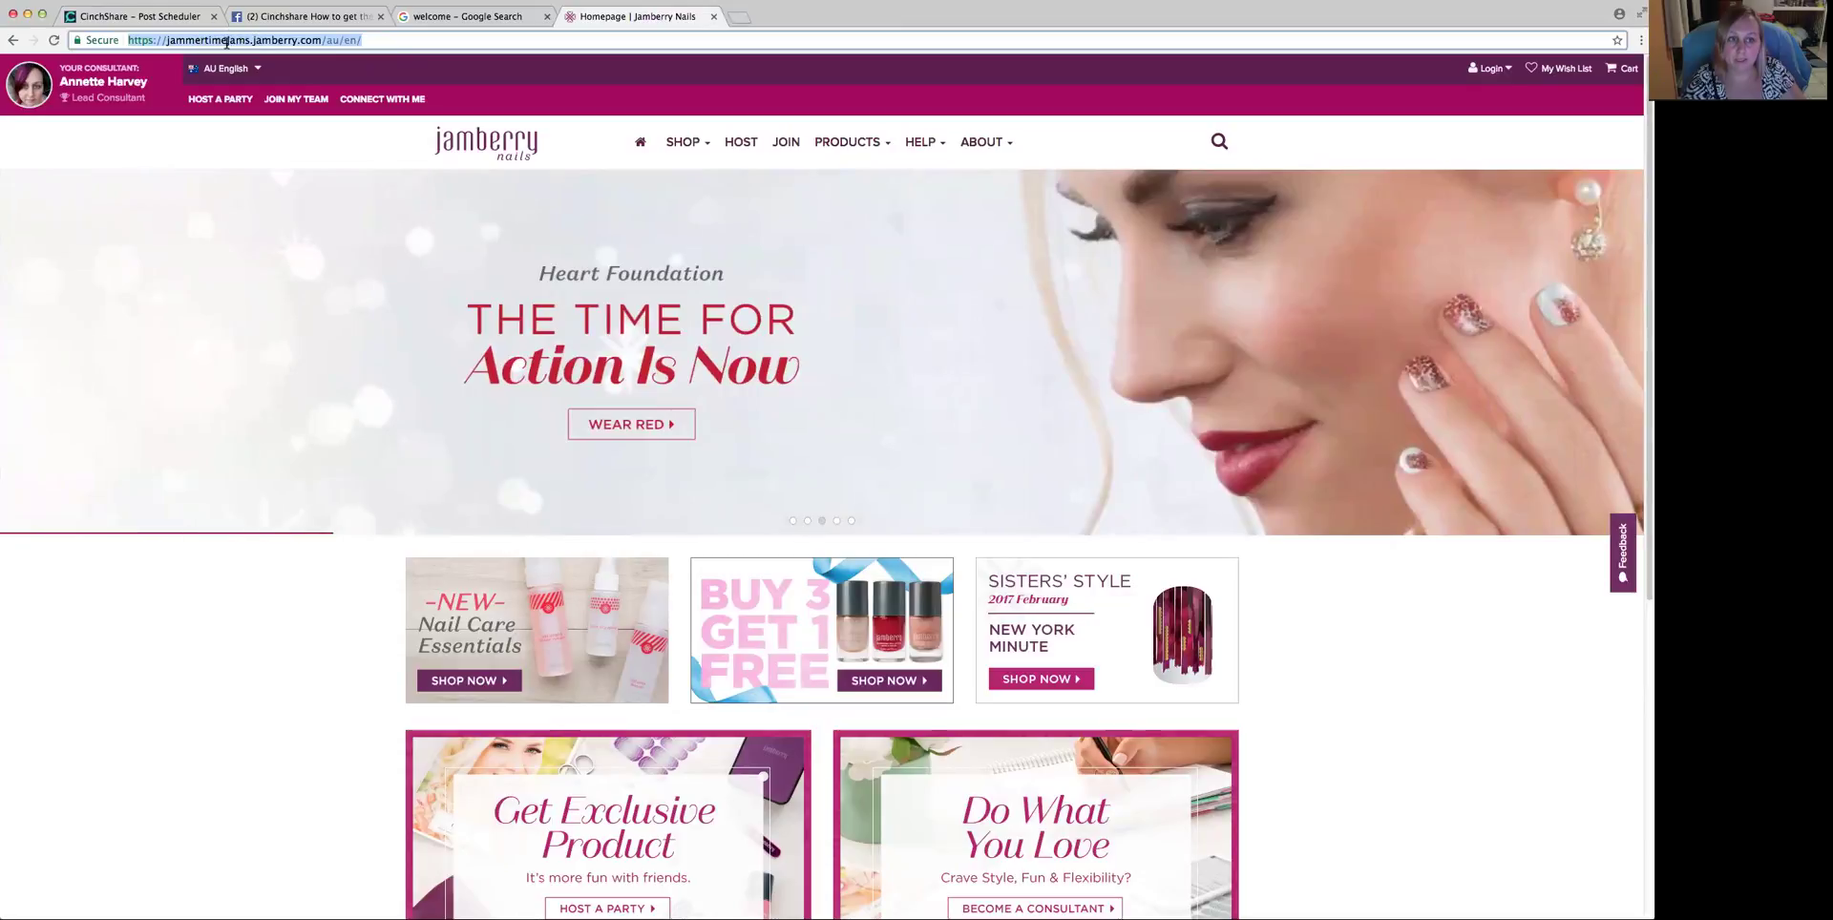
pyautogui.click(187, 23)
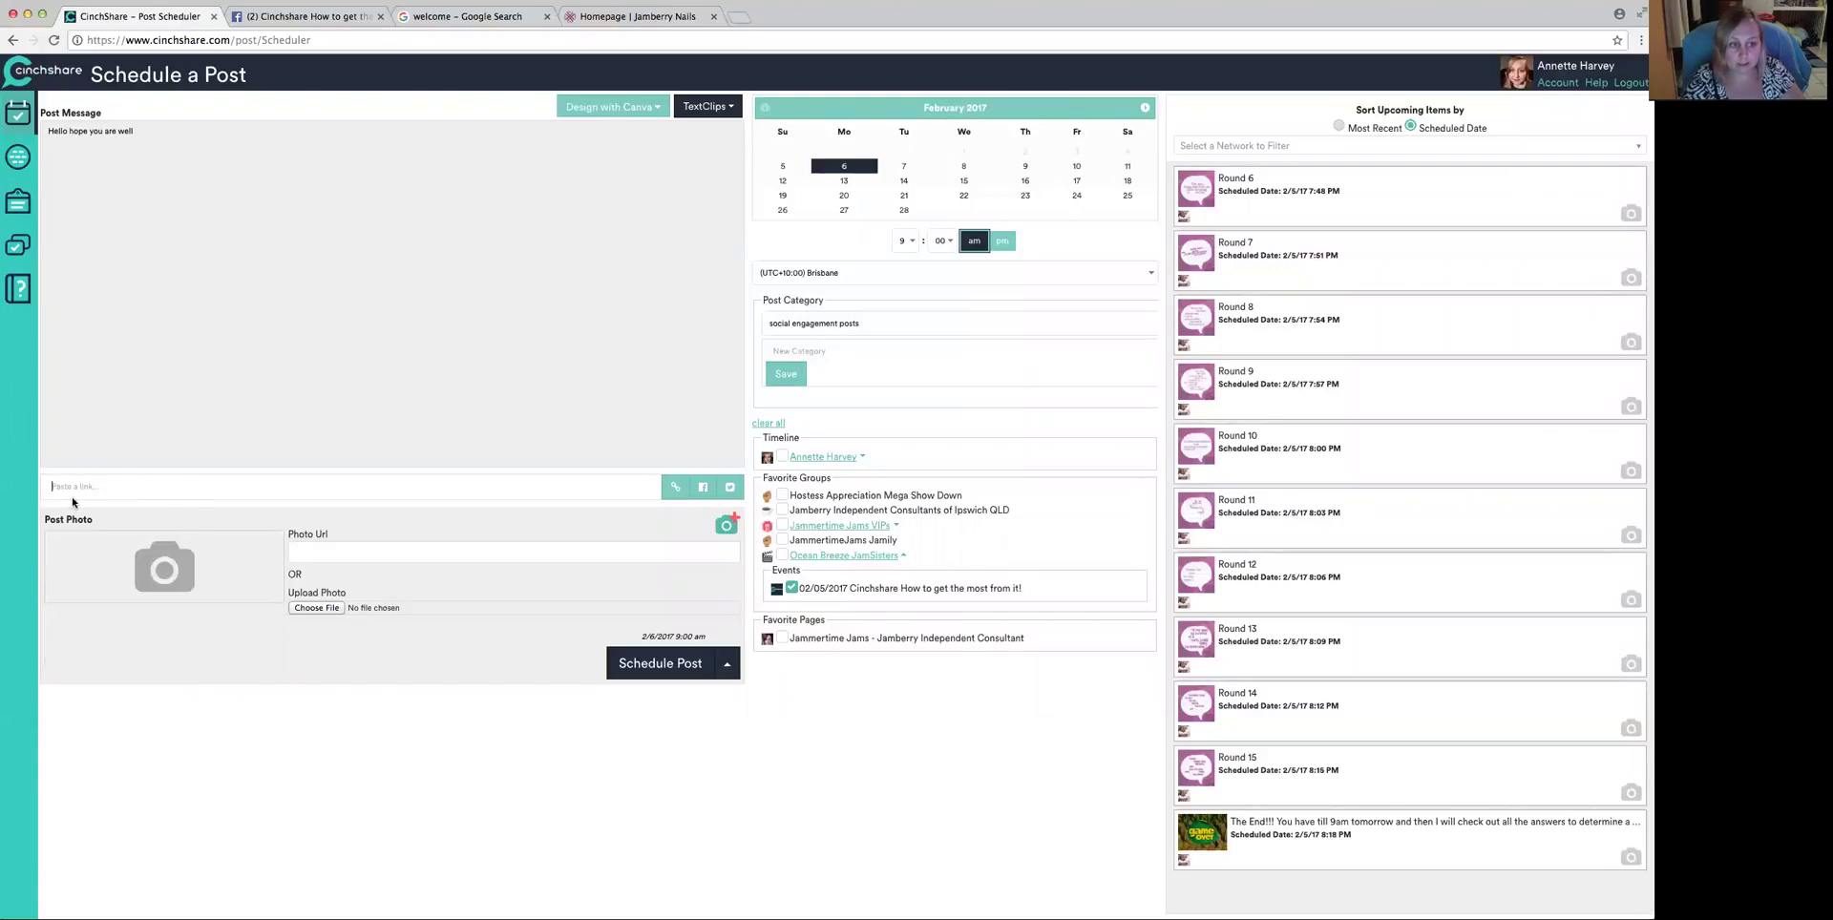
pyautogui.press('super+v')
pyautogui.click(672, 492)
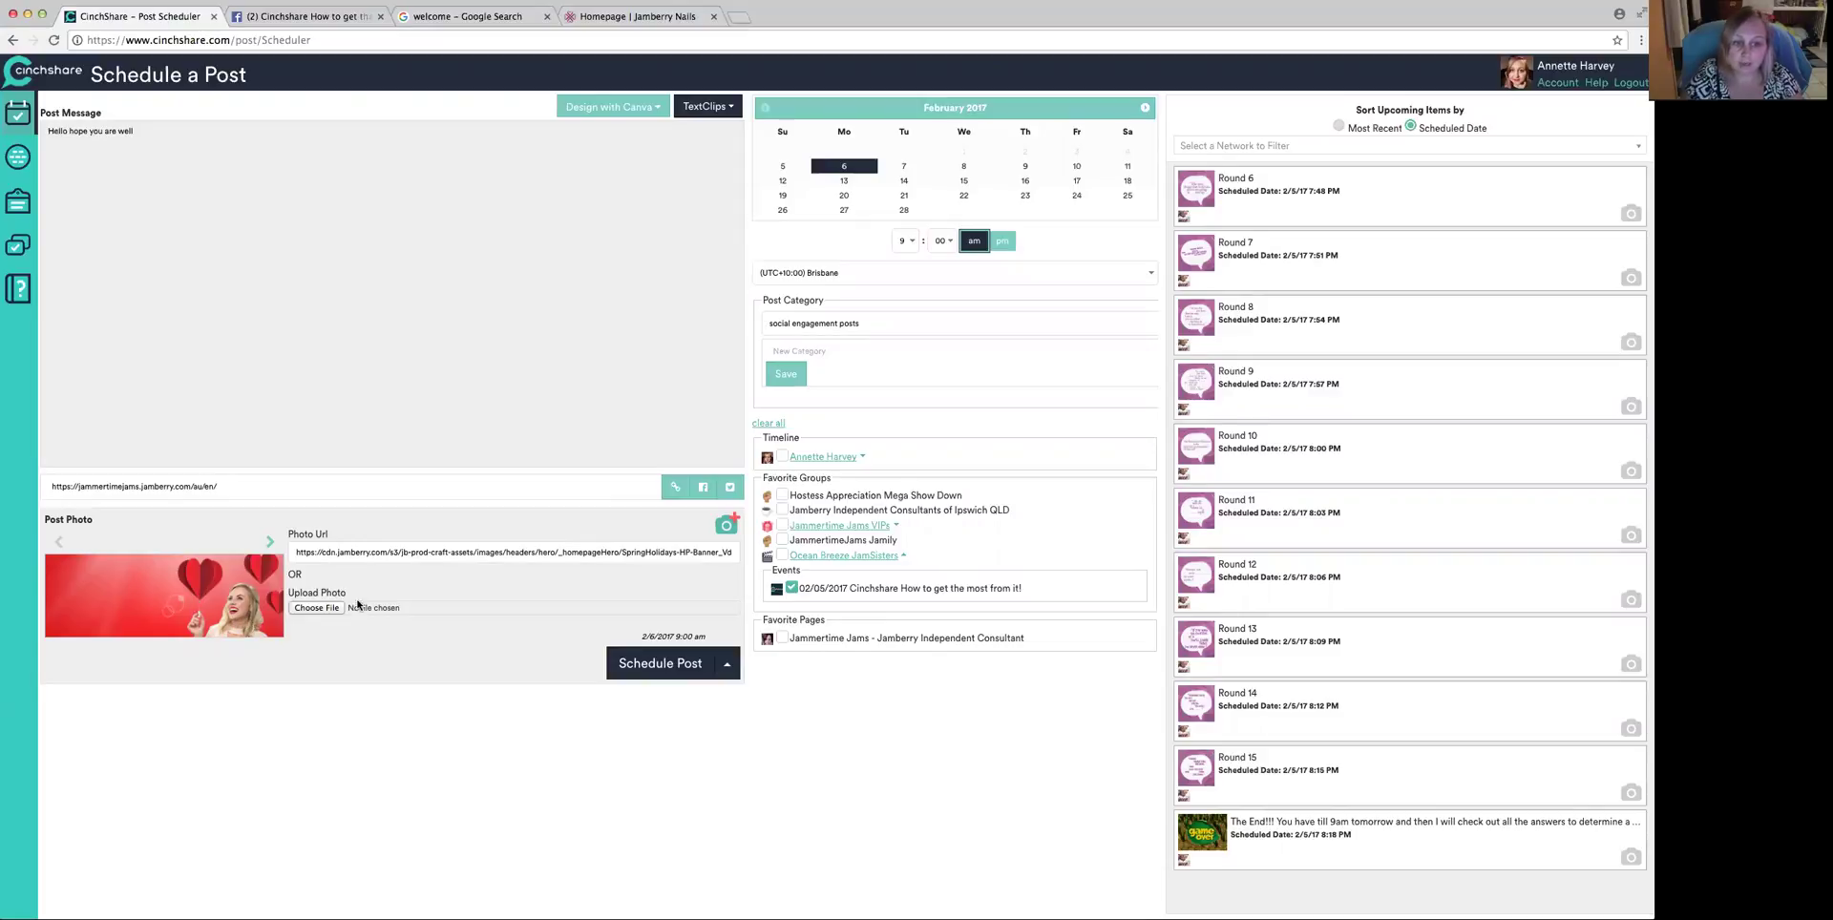
# - Replace the link's picture by uploading the "going going gone" nail collage from the Current Month Specials folder
pyautogui.click(325, 608)
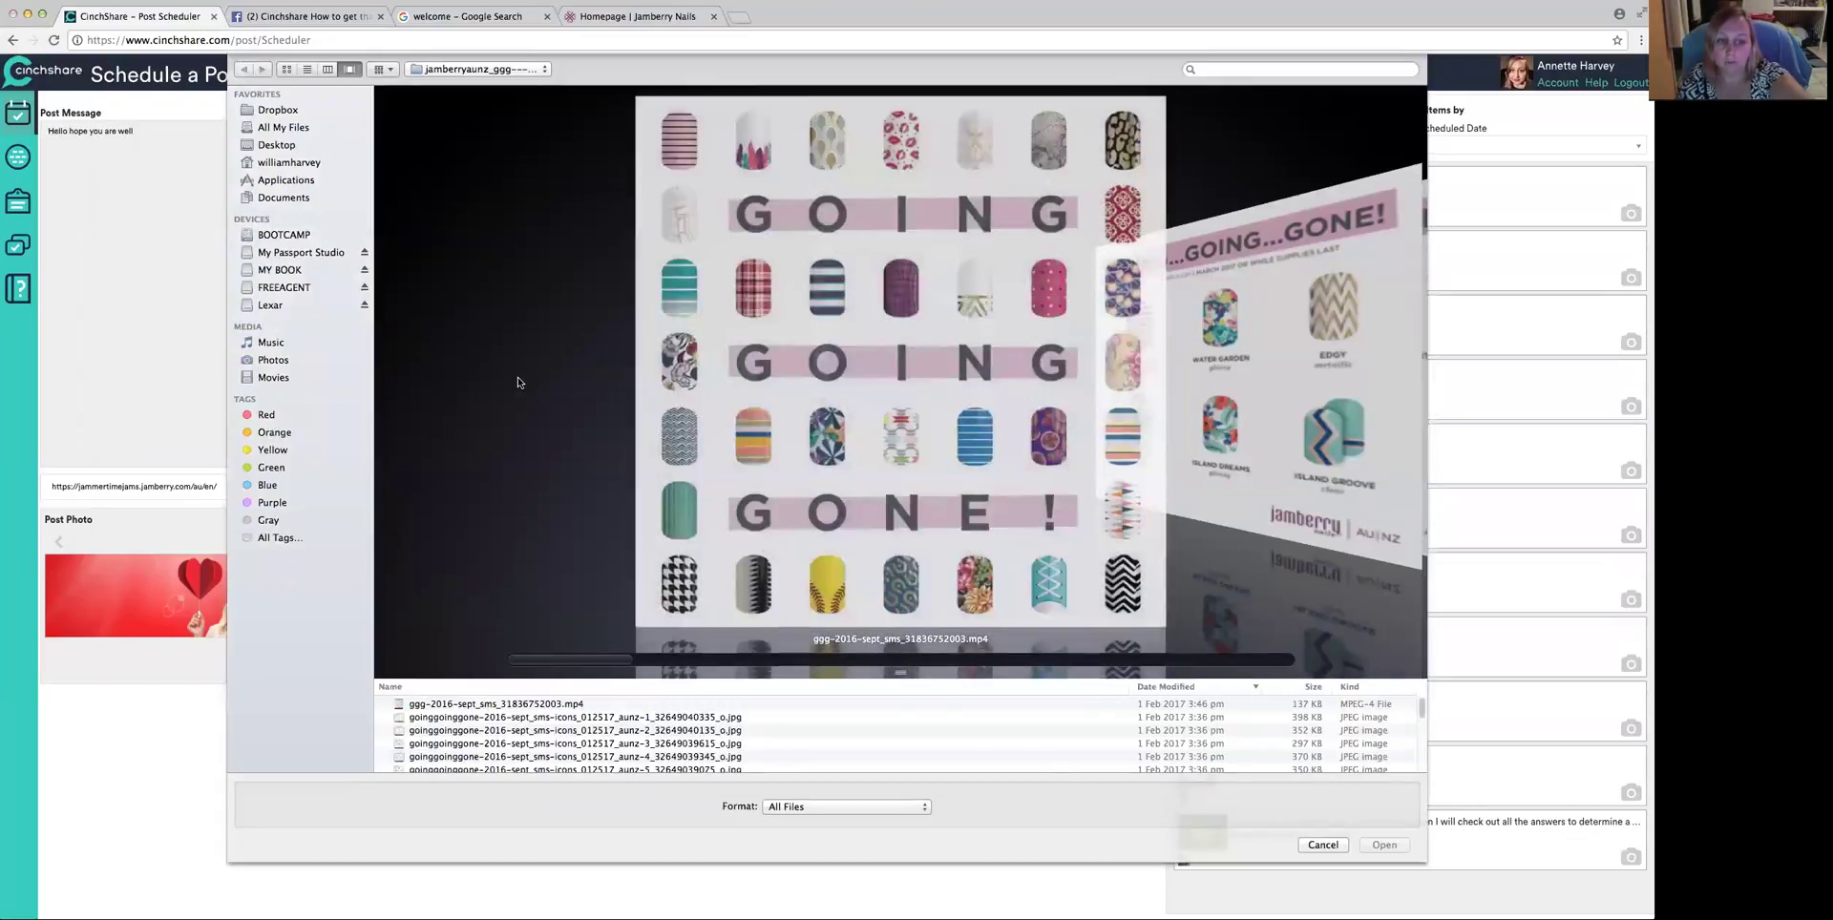
pyautogui.scroll(-2, 580, 393)
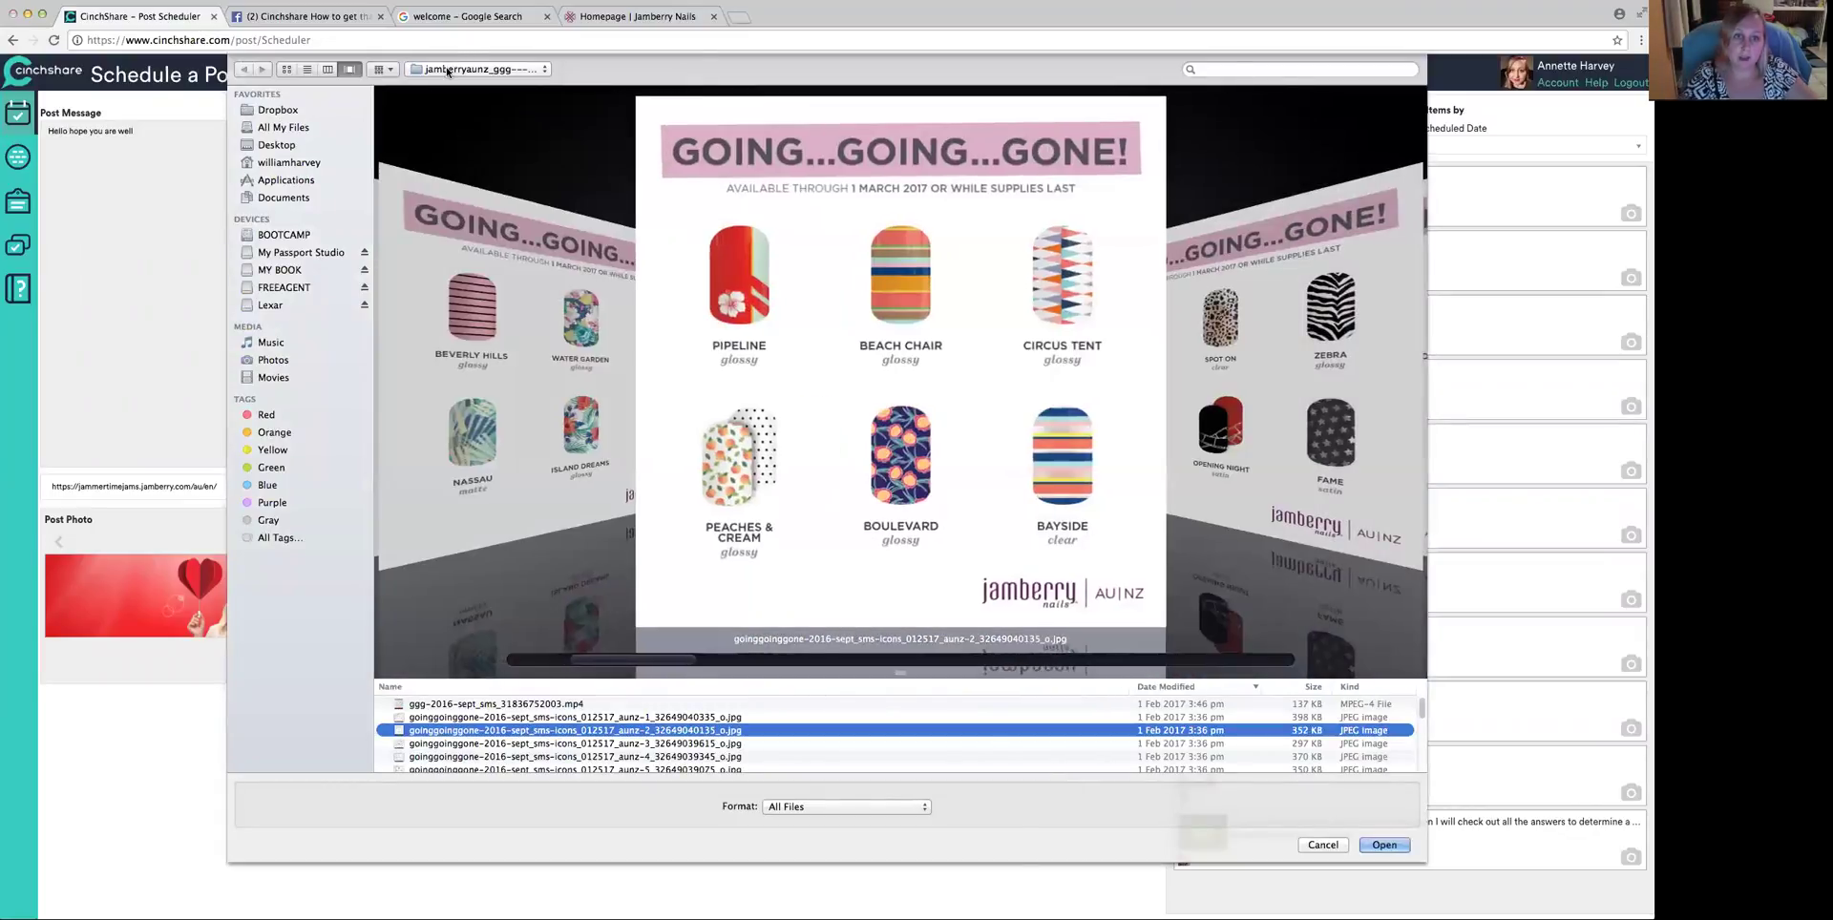
pyautogui.click(450, 70)
pyautogui.click(448, 84)
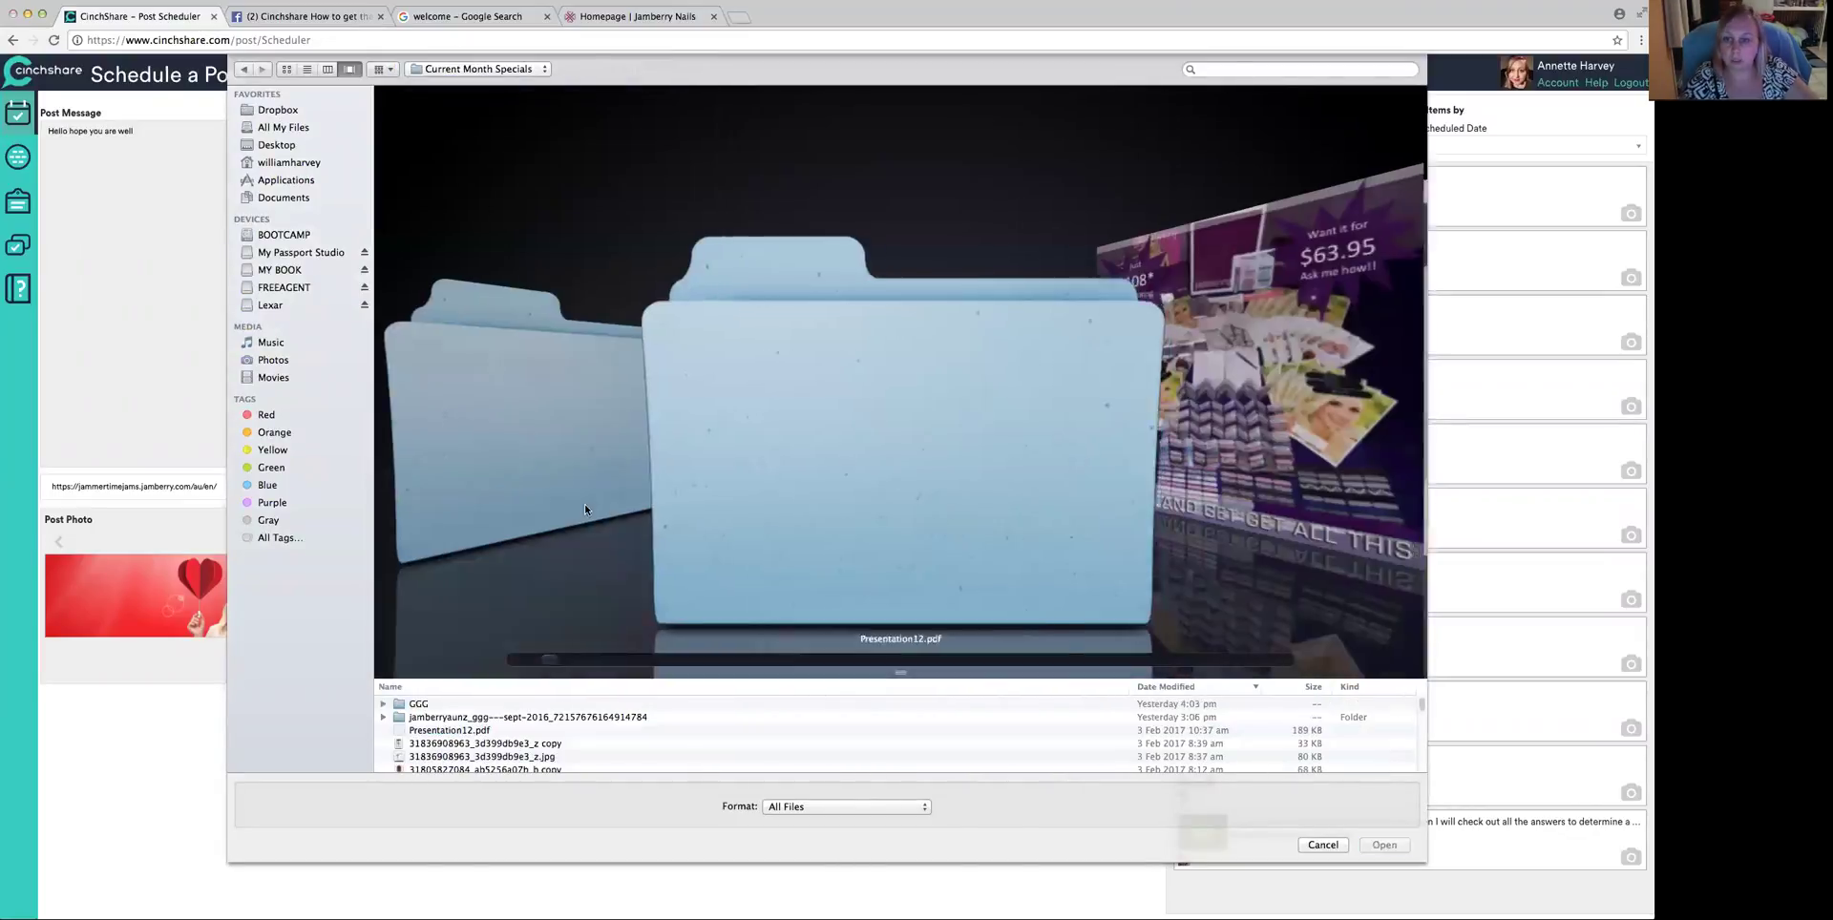
pyautogui.scroll(-10, 585, 510)
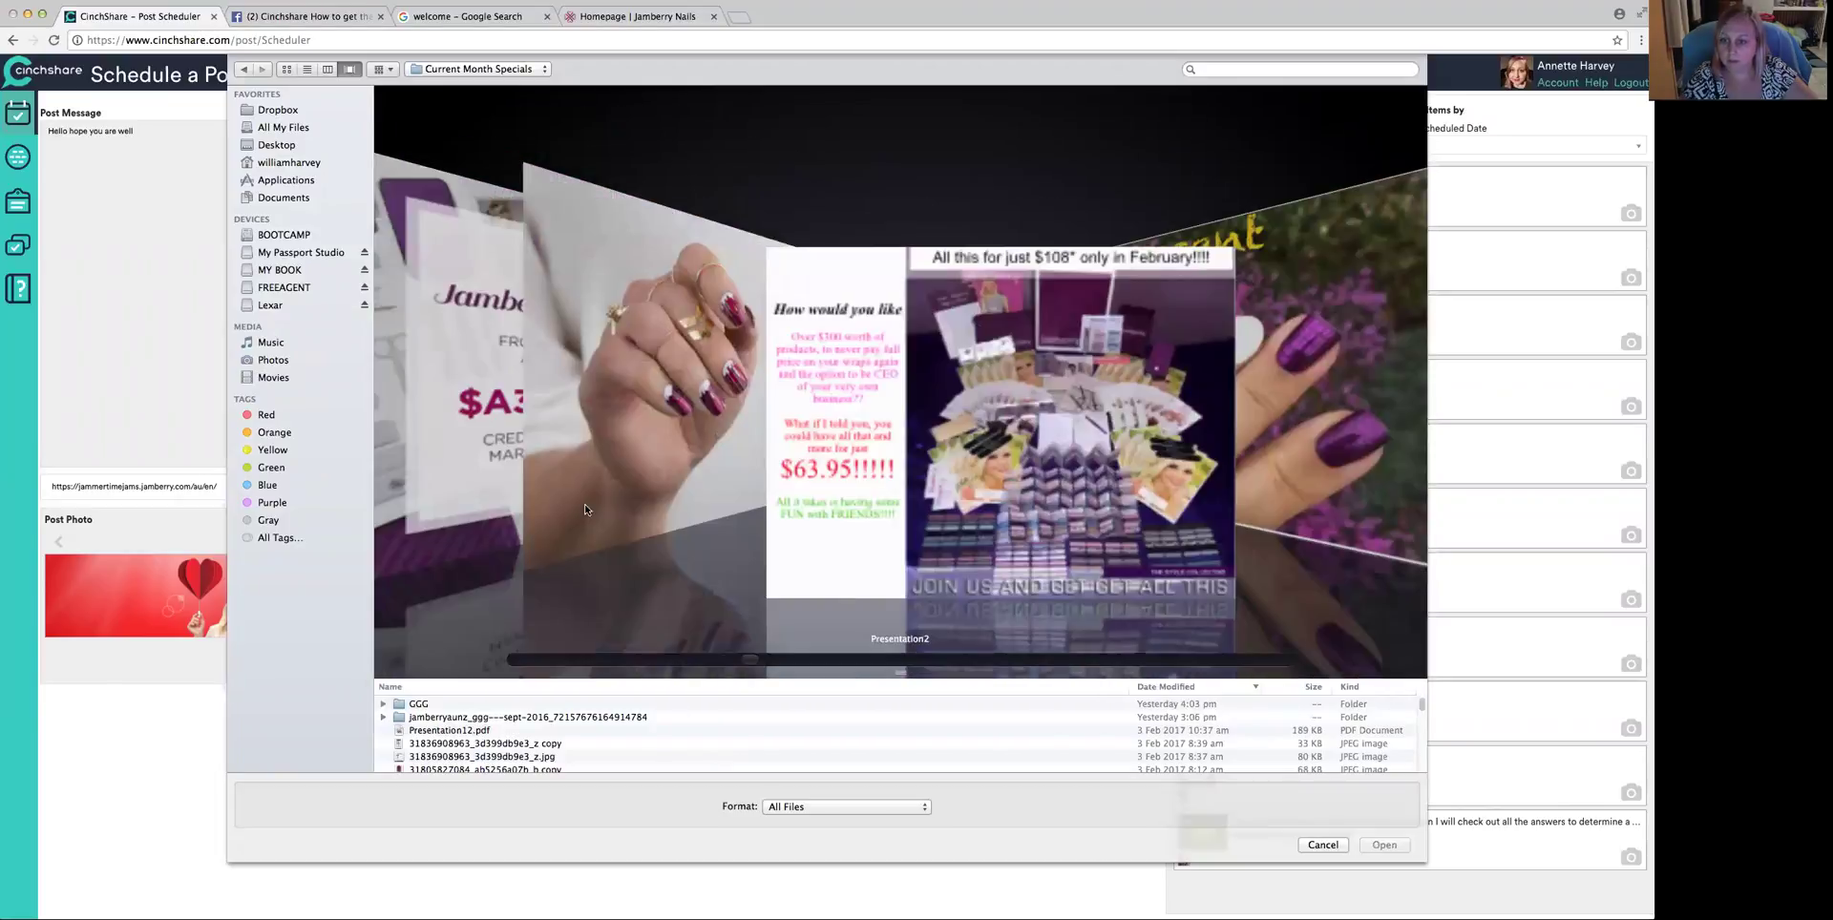
pyautogui.scroll(-3, 585, 509)
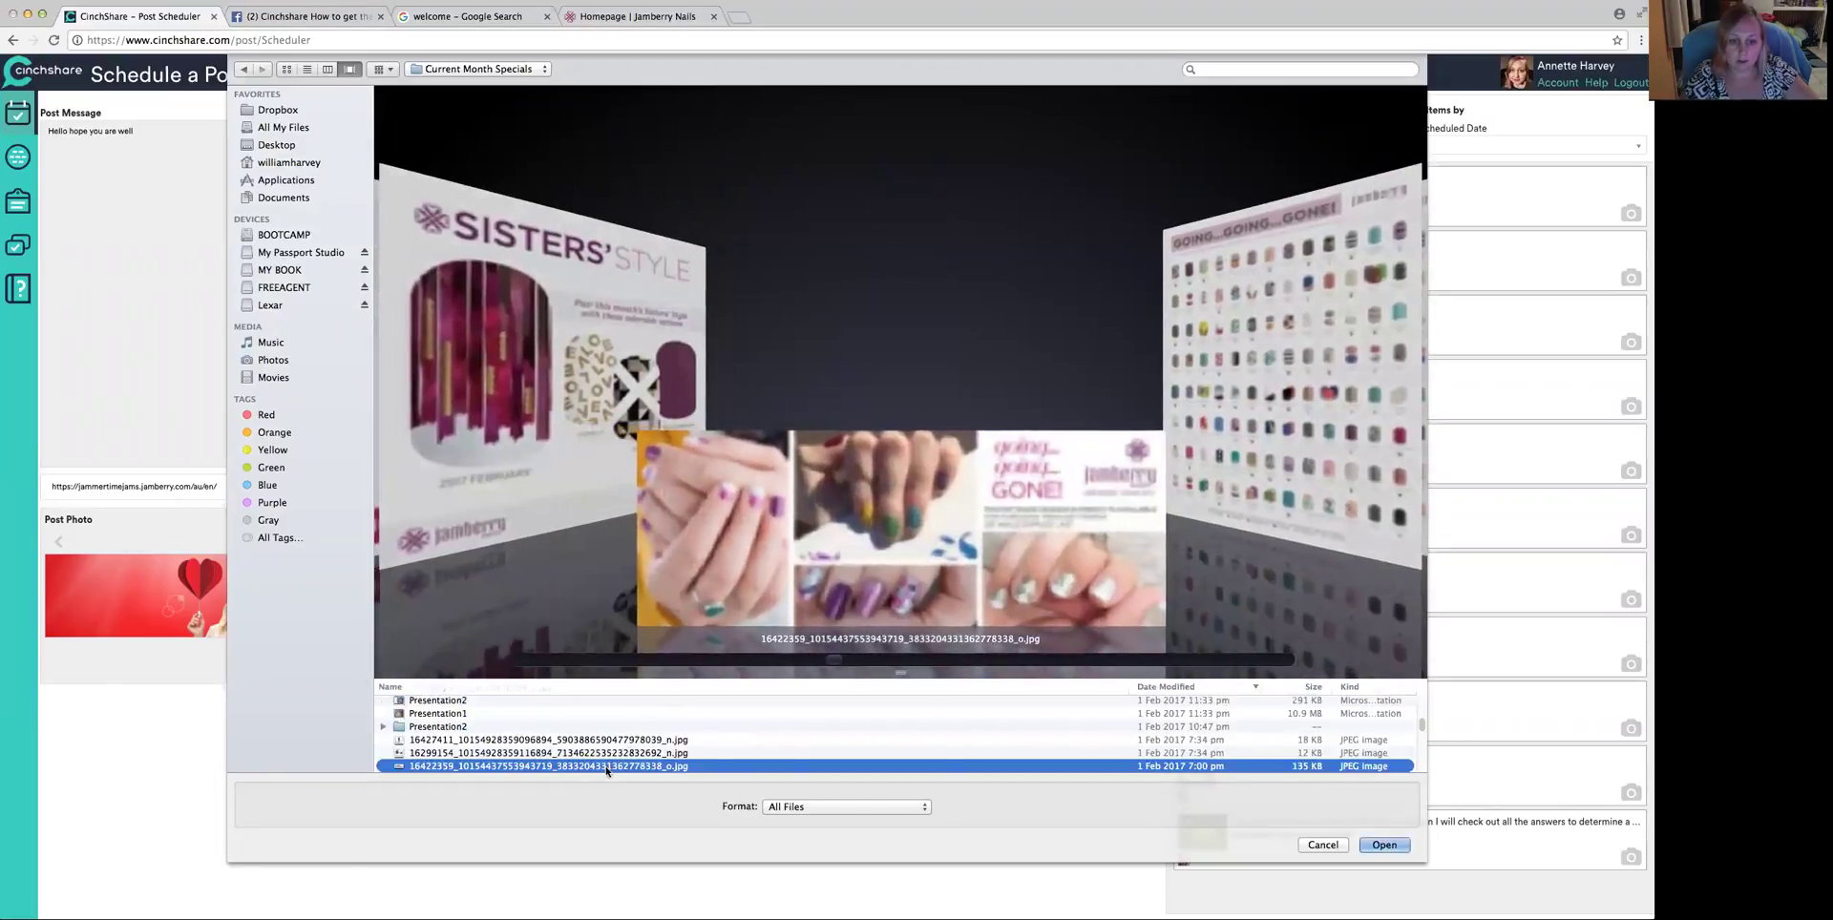
pyautogui.doubleClick(613, 754)
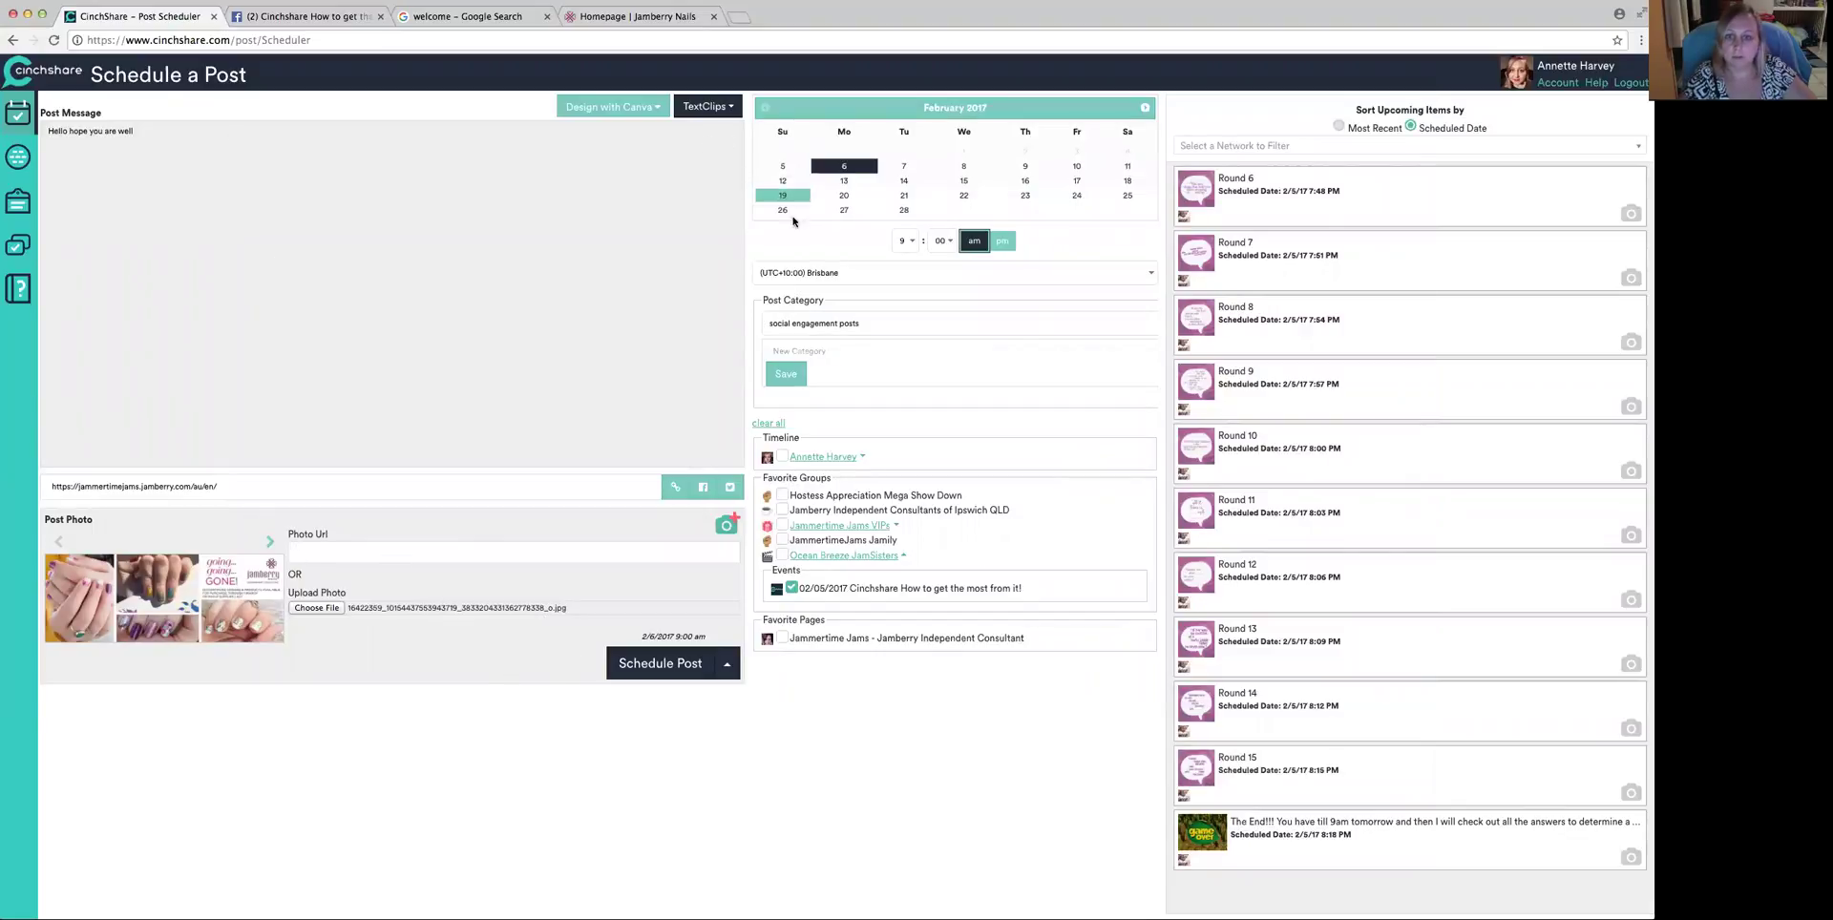
# - Set the post's date to 5 February 2017 at 8:35 pm and schedule it
pyautogui.click(783, 167)
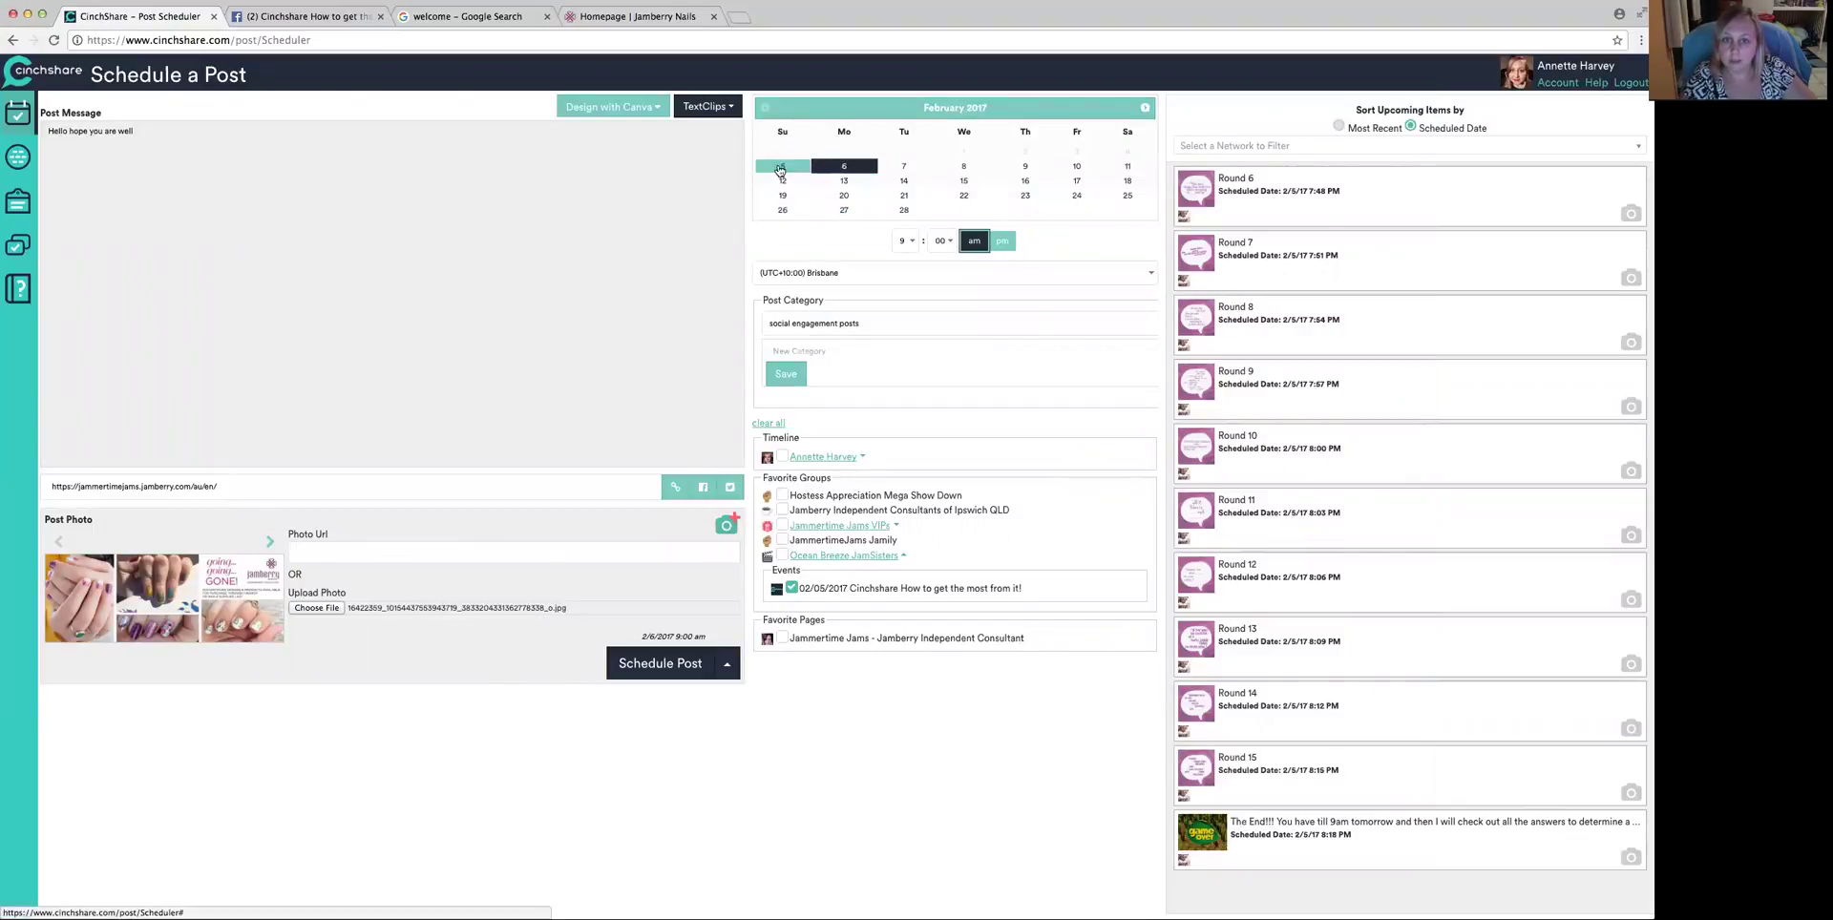
pyautogui.click(904, 240)
pyautogui.click(902, 230)
pyautogui.click(940, 240)
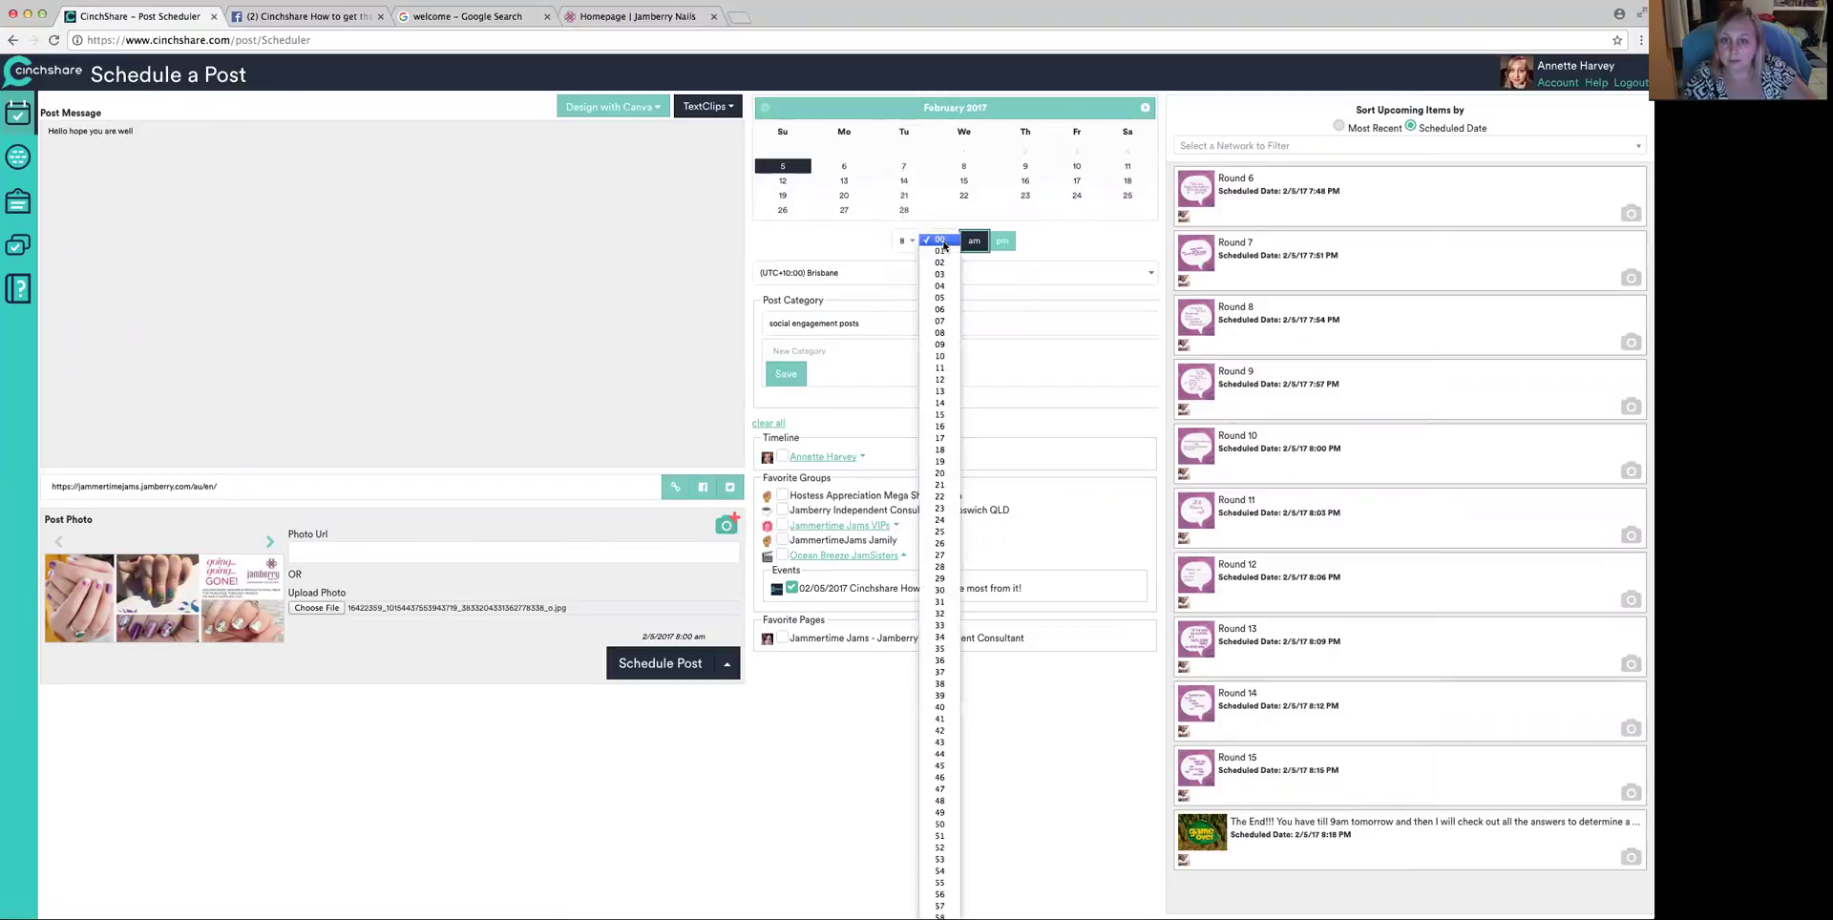
pyautogui.click(941, 649)
pyautogui.click(1000, 241)
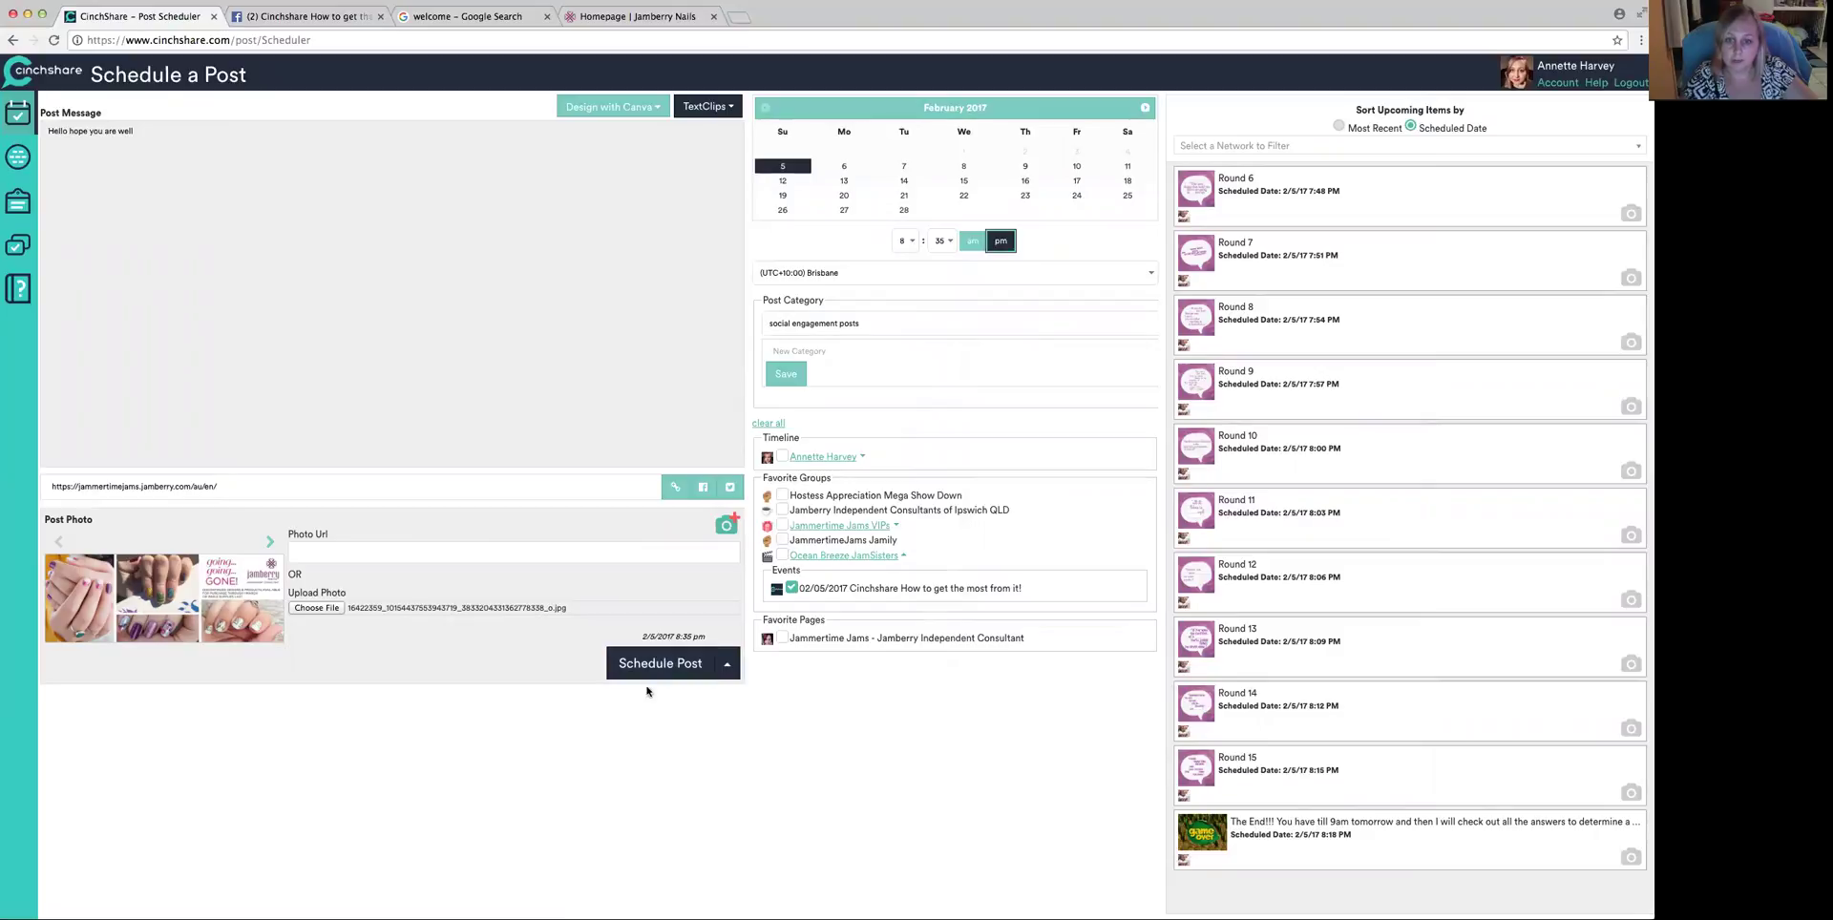
pyautogui.click(643, 674)
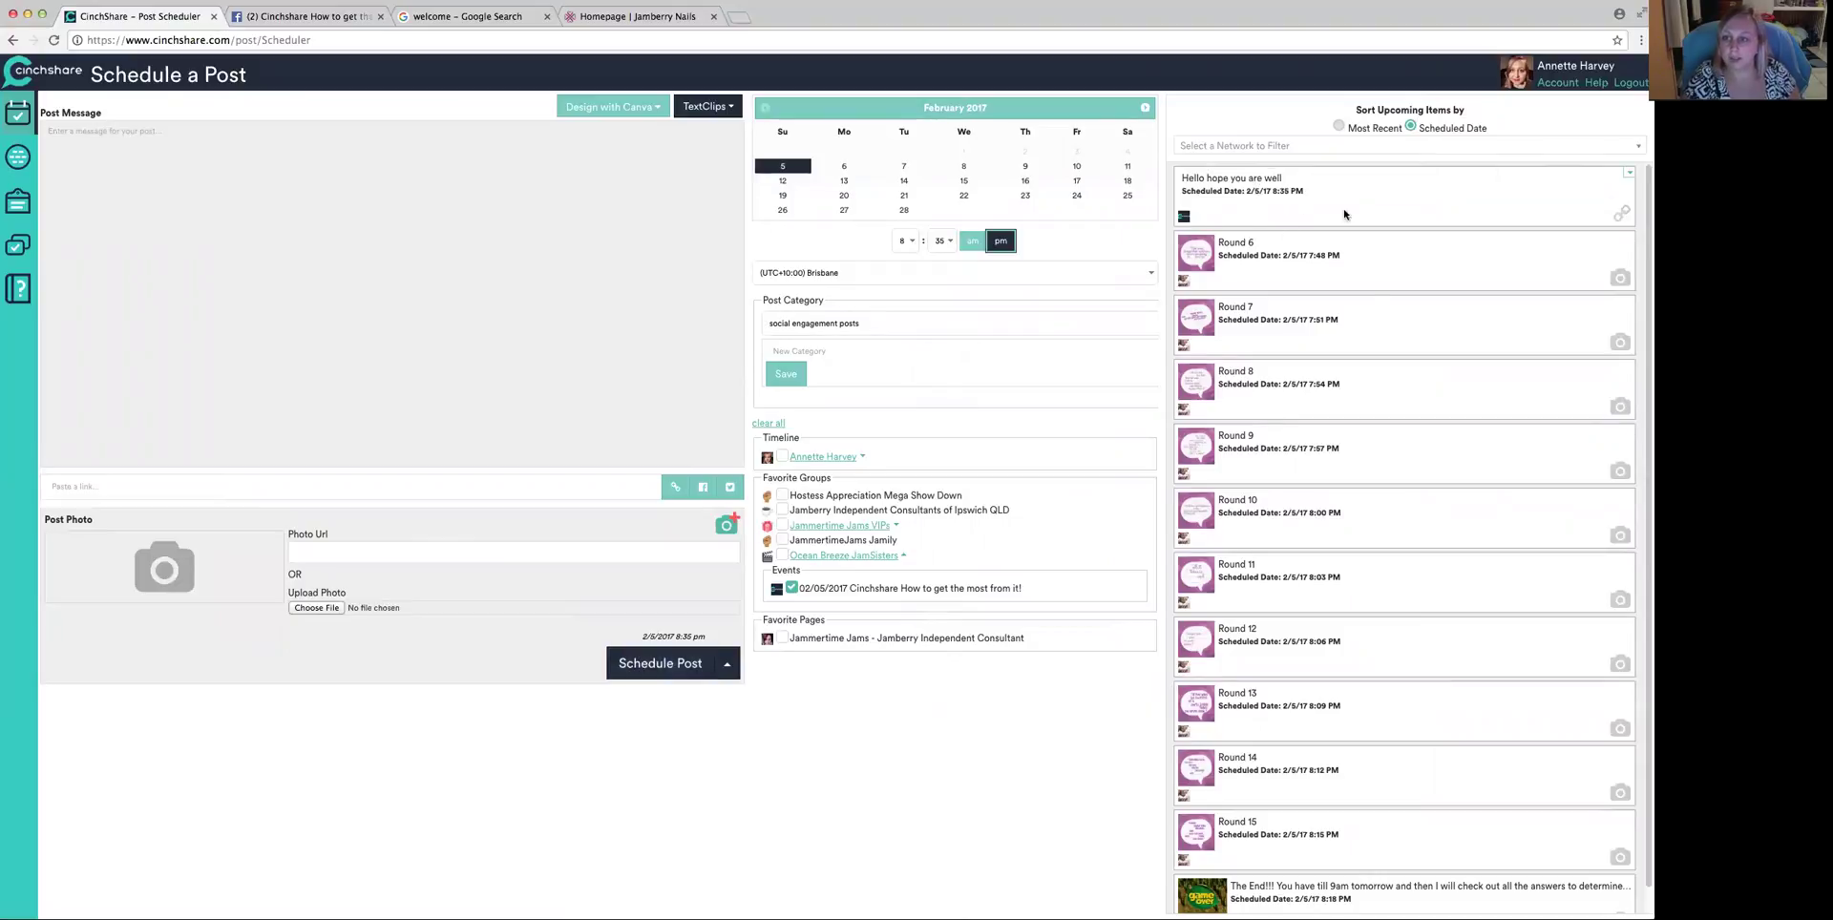
# - Sort the upcoming posts by most recent and return them to scheduled date order
pyautogui.click(1339, 128)
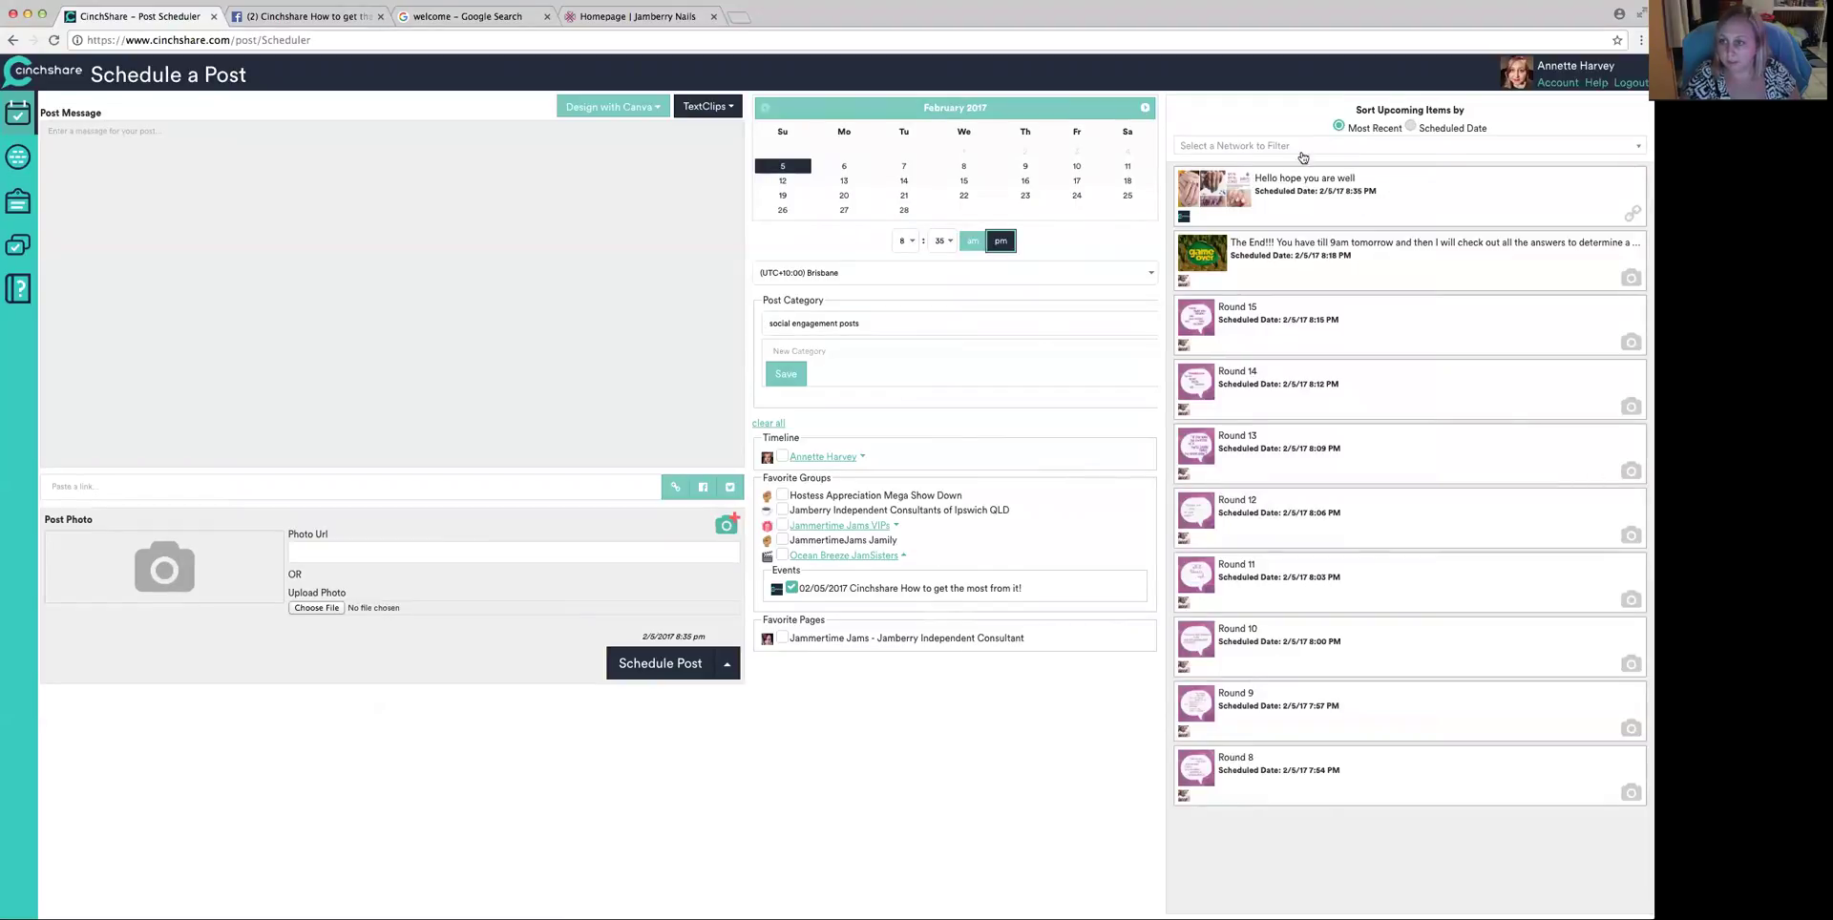
pyautogui.click(1410, 128)
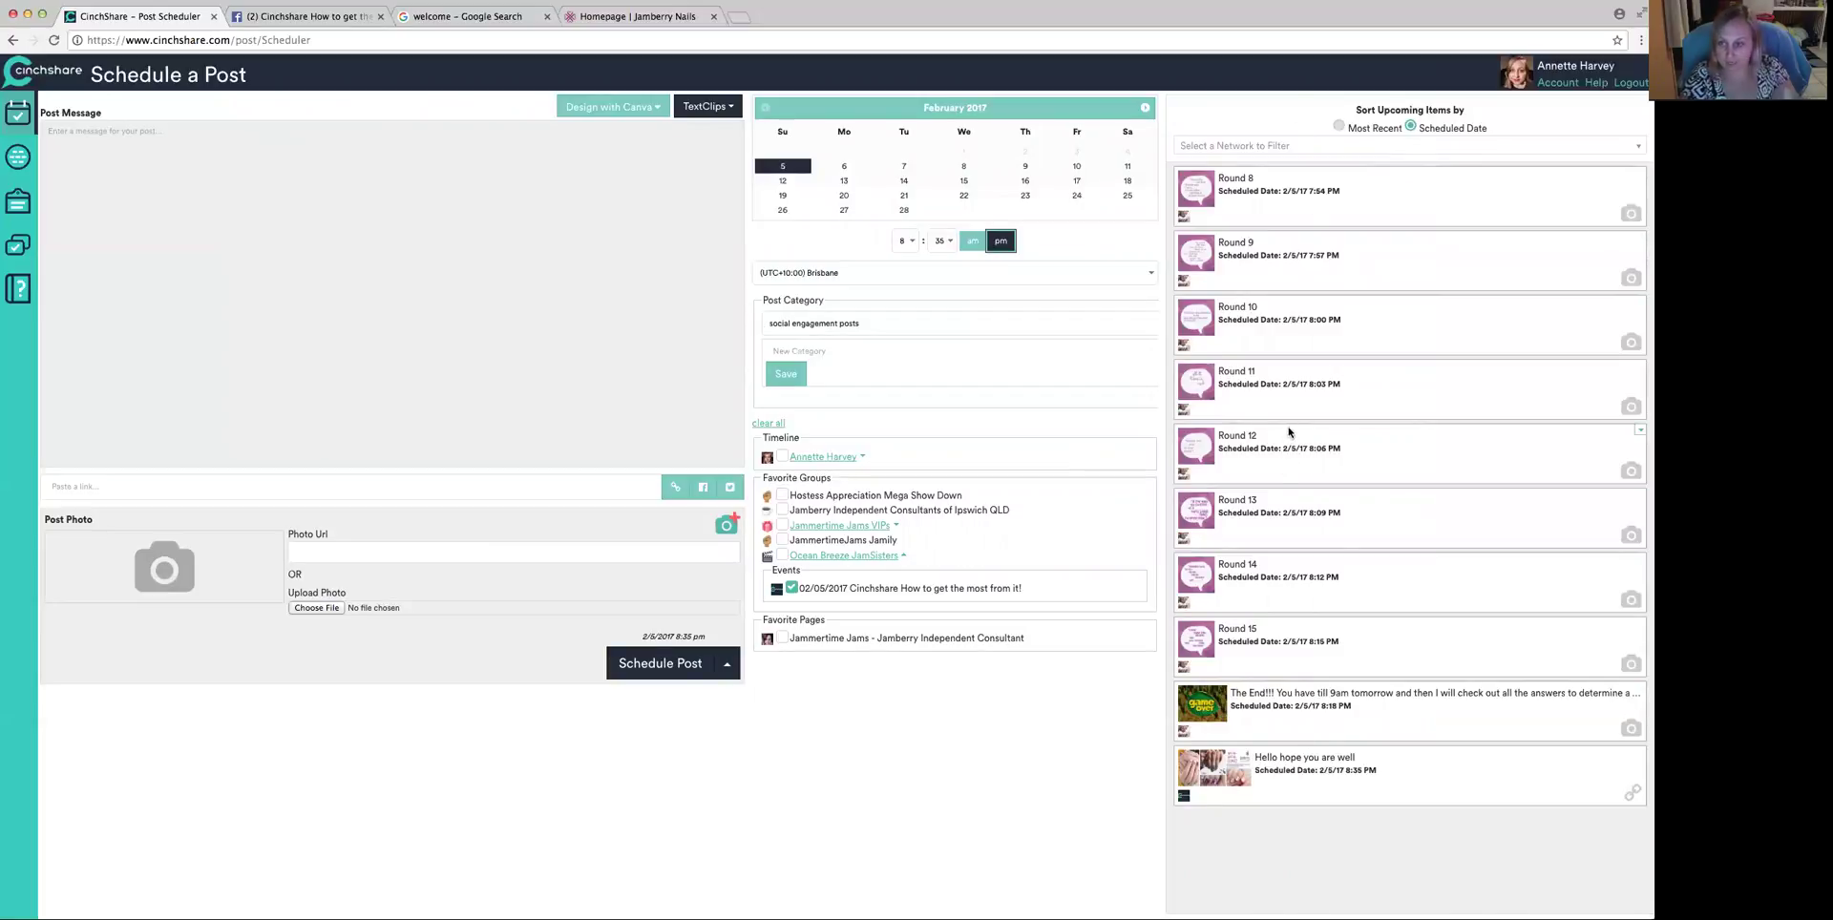
# - Filter the upcoming posts by the Going Going Gone event, and switch the filter to the event "Cinchshare How to get the most from it!"
pyautogui.click(1279, 147)
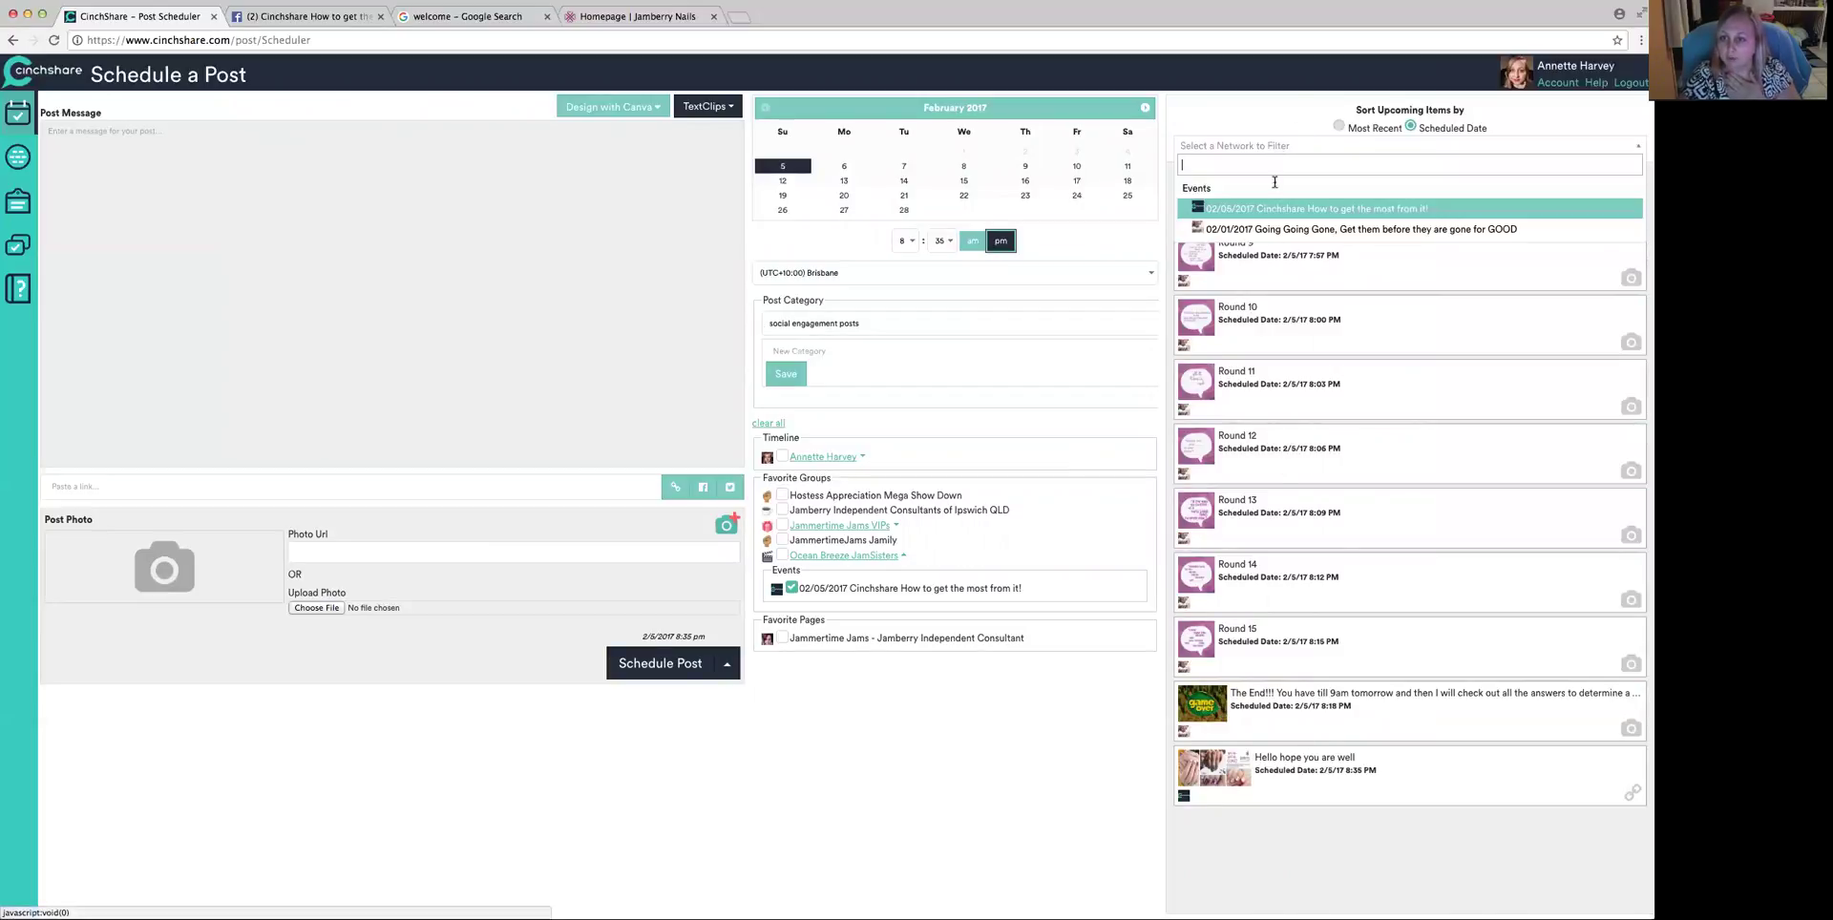
pyautogui.click(1275, 230)
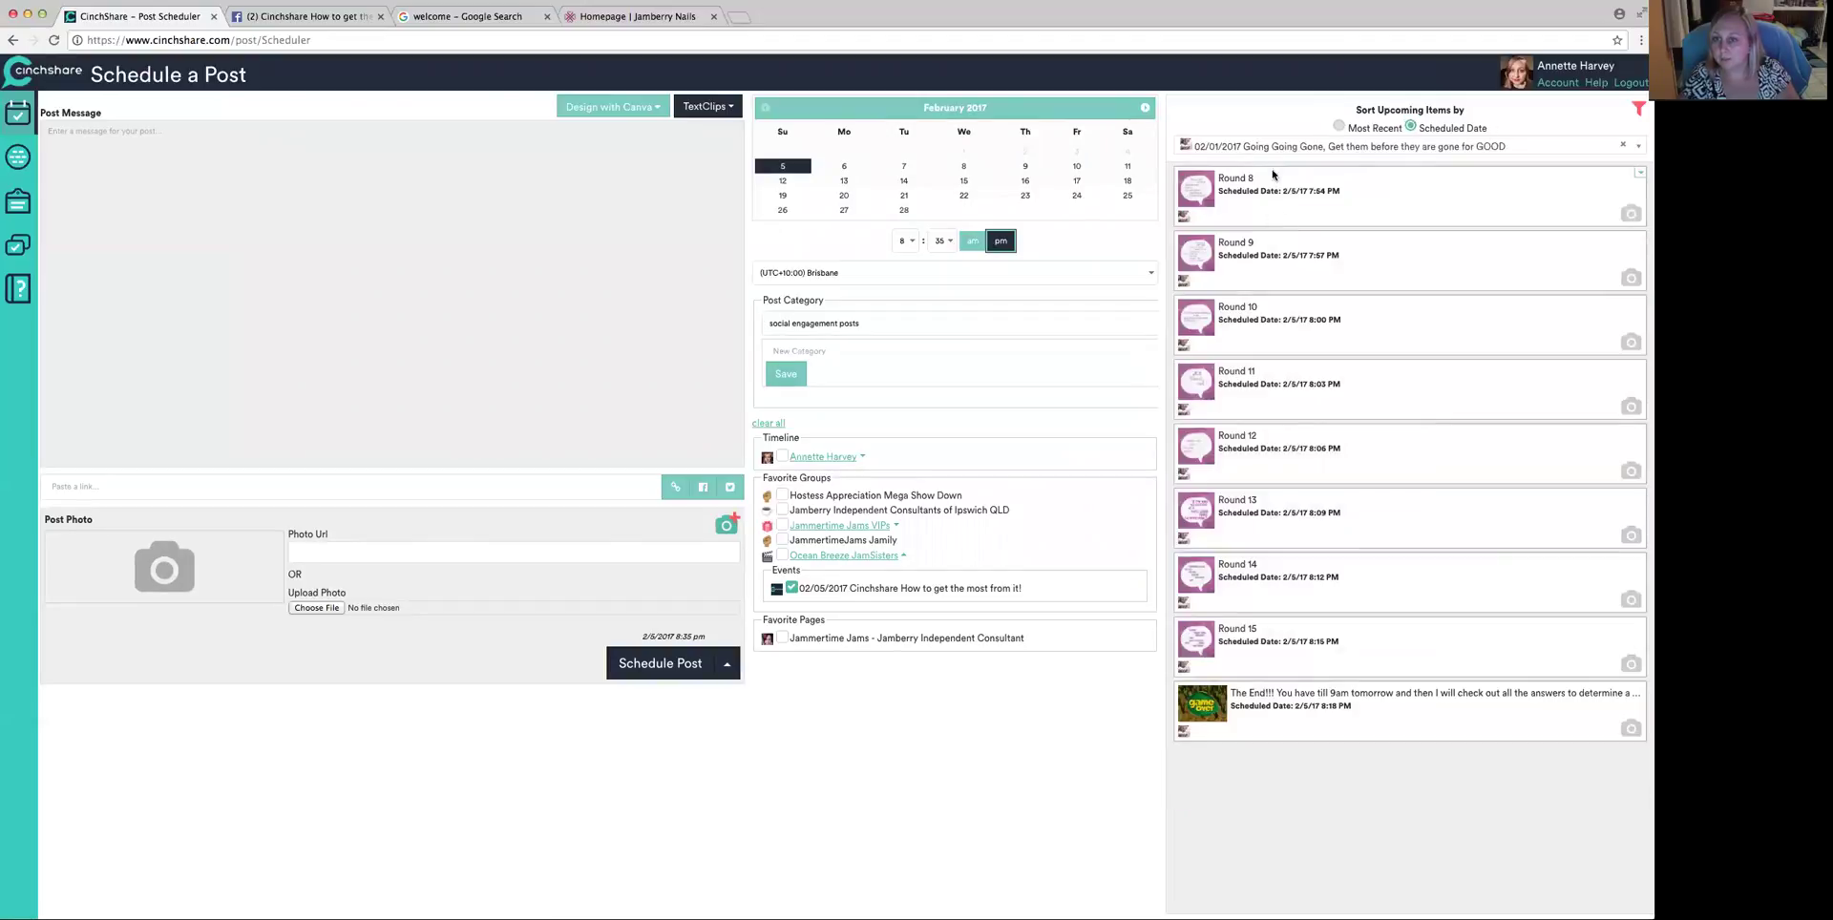
pyautogui.click(1273, 153)
pyautogui.click(1284, 205)
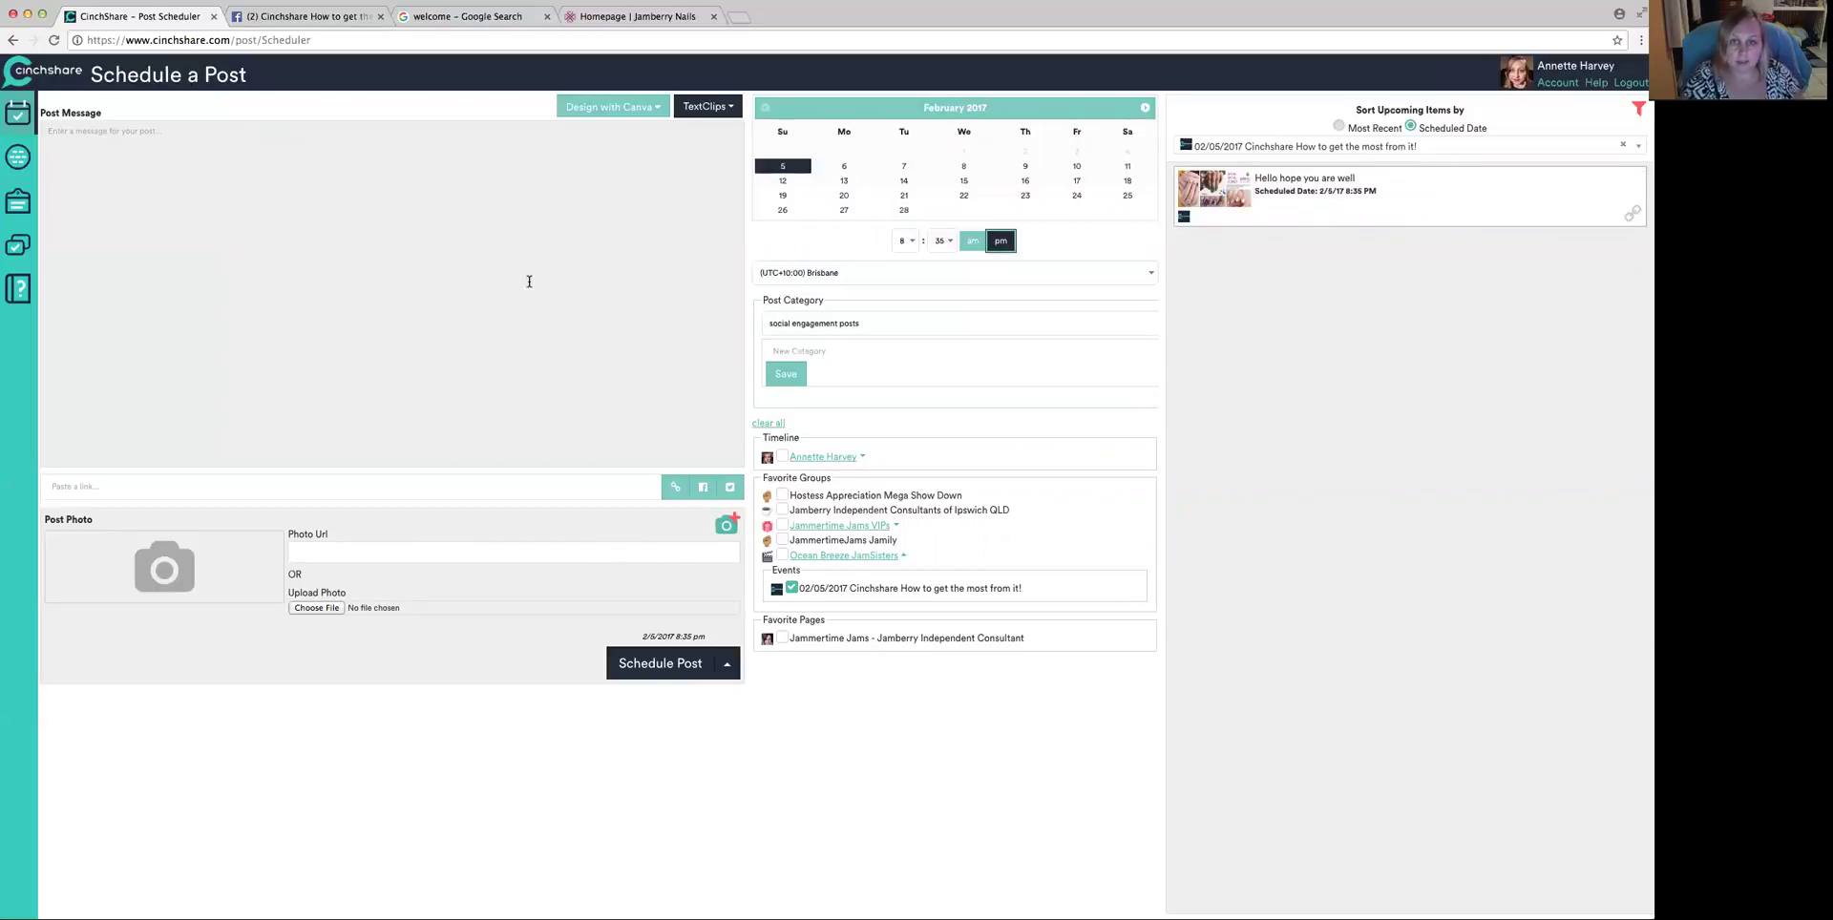
# - Switch to Facebook and copy the link address of the "I am looking for...." picture in the news feed
pyautogui.click(333, 19)
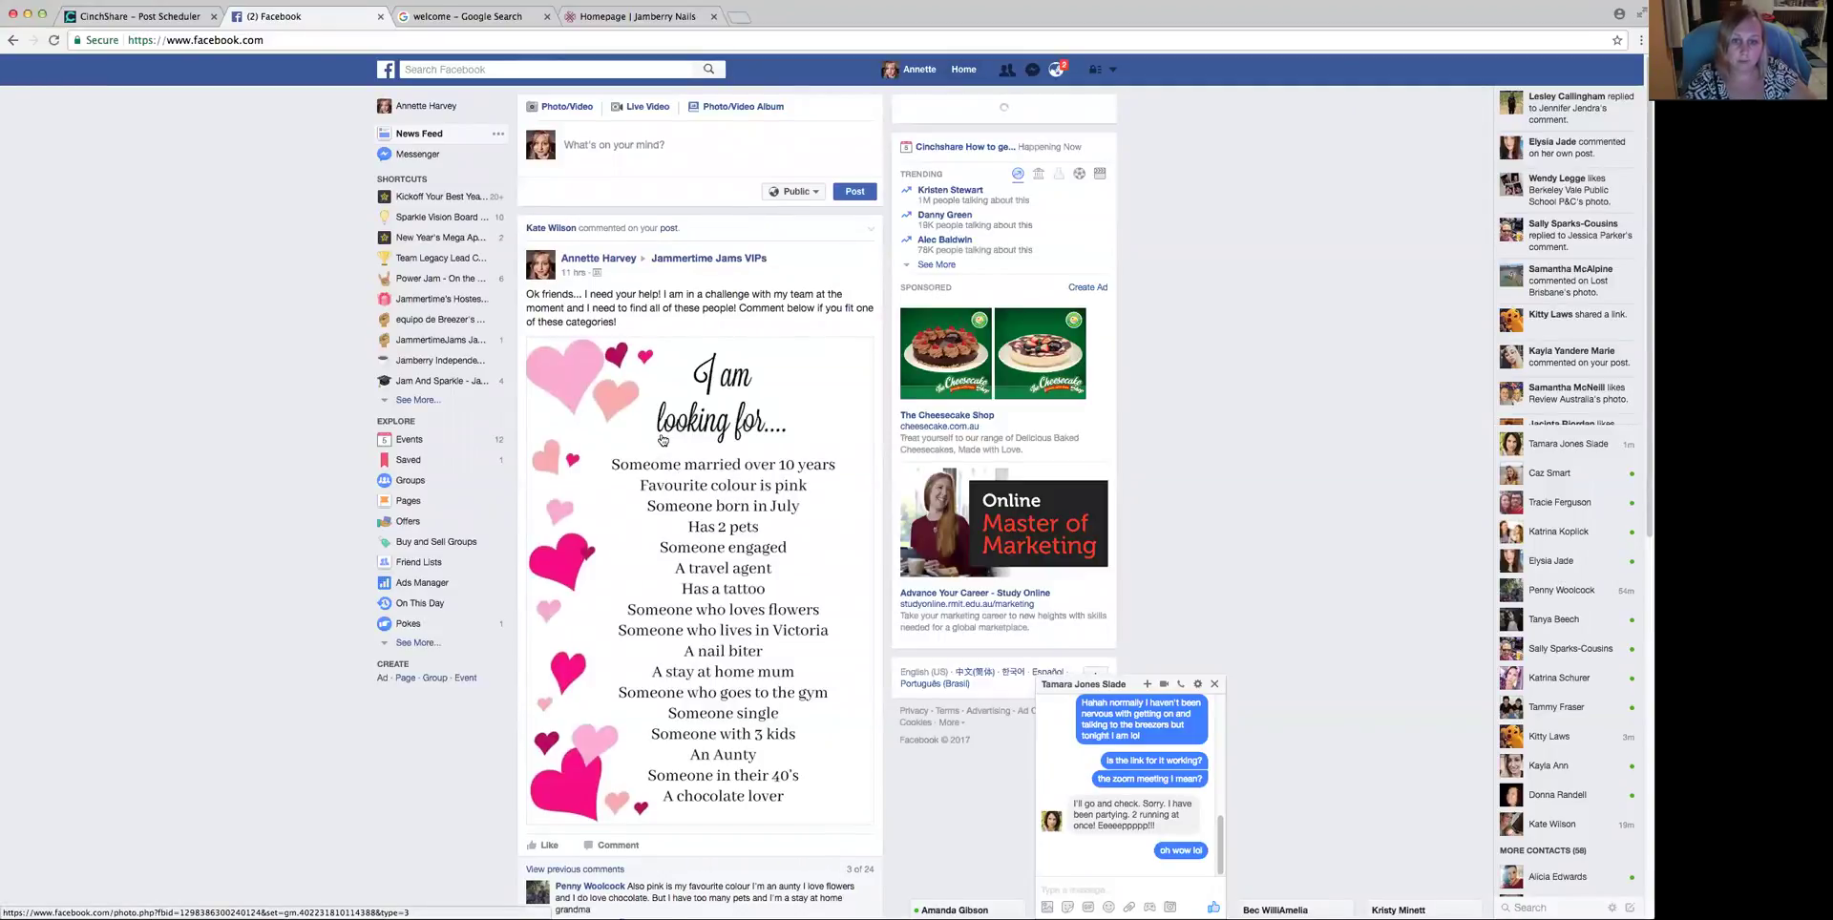
pyautogui.scroll(-1, 663, 439)
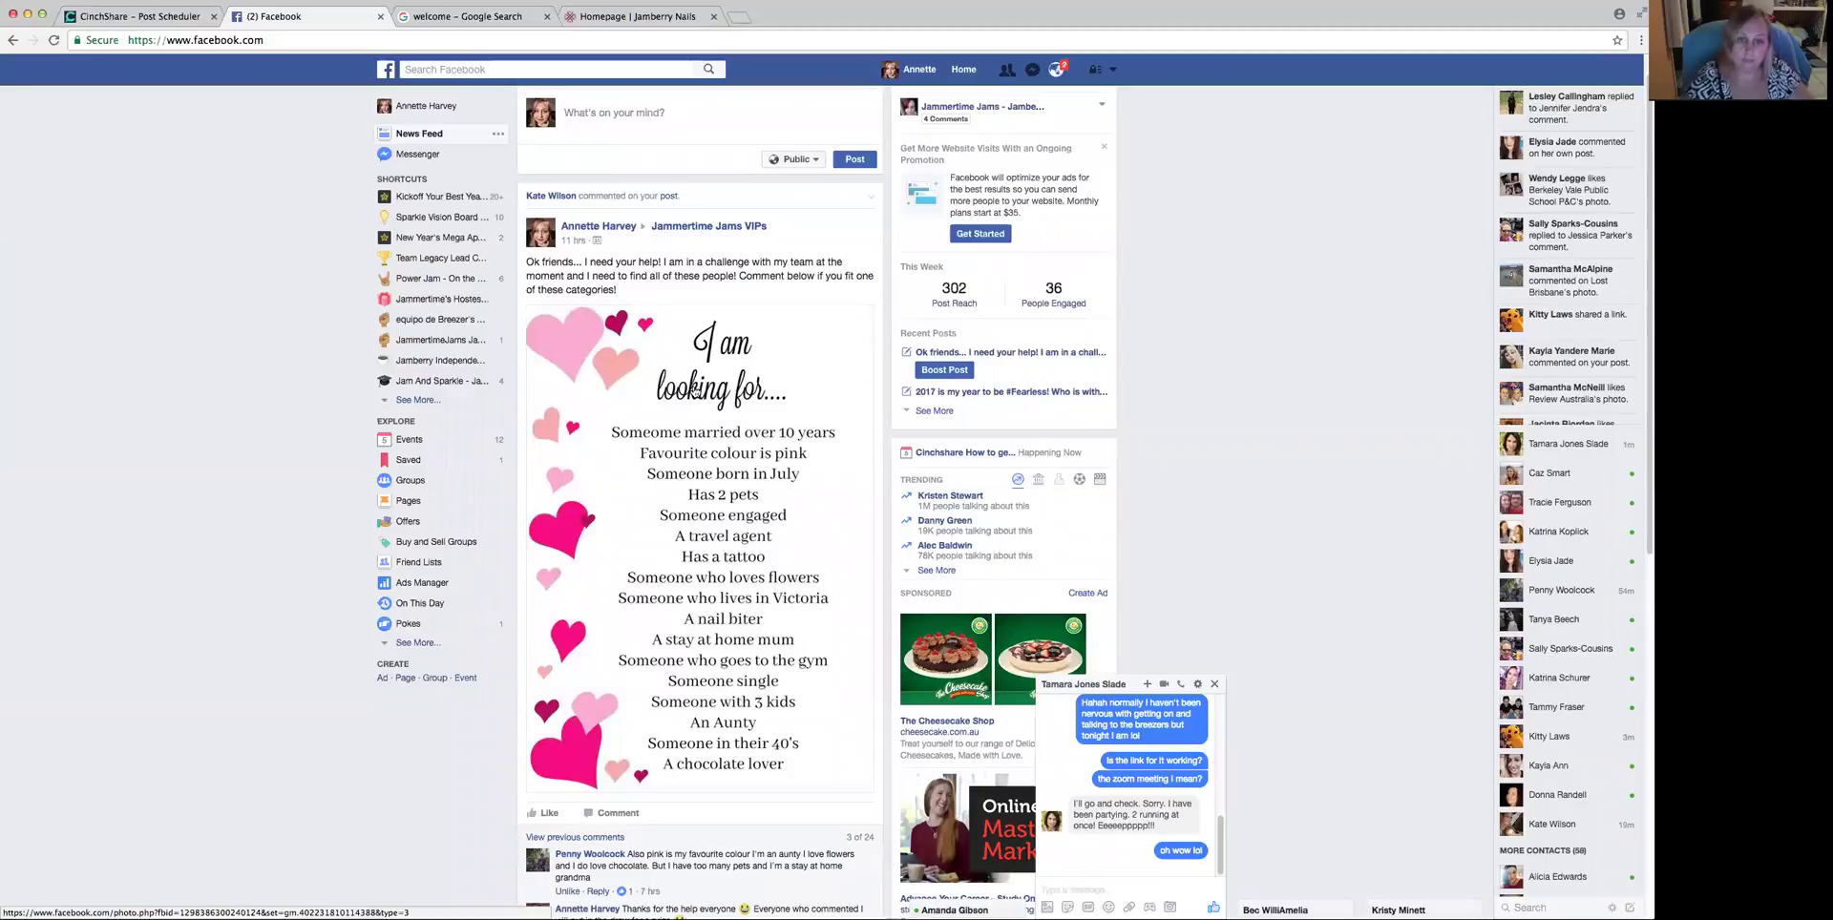
pyautogui.rightClick(695, 387)
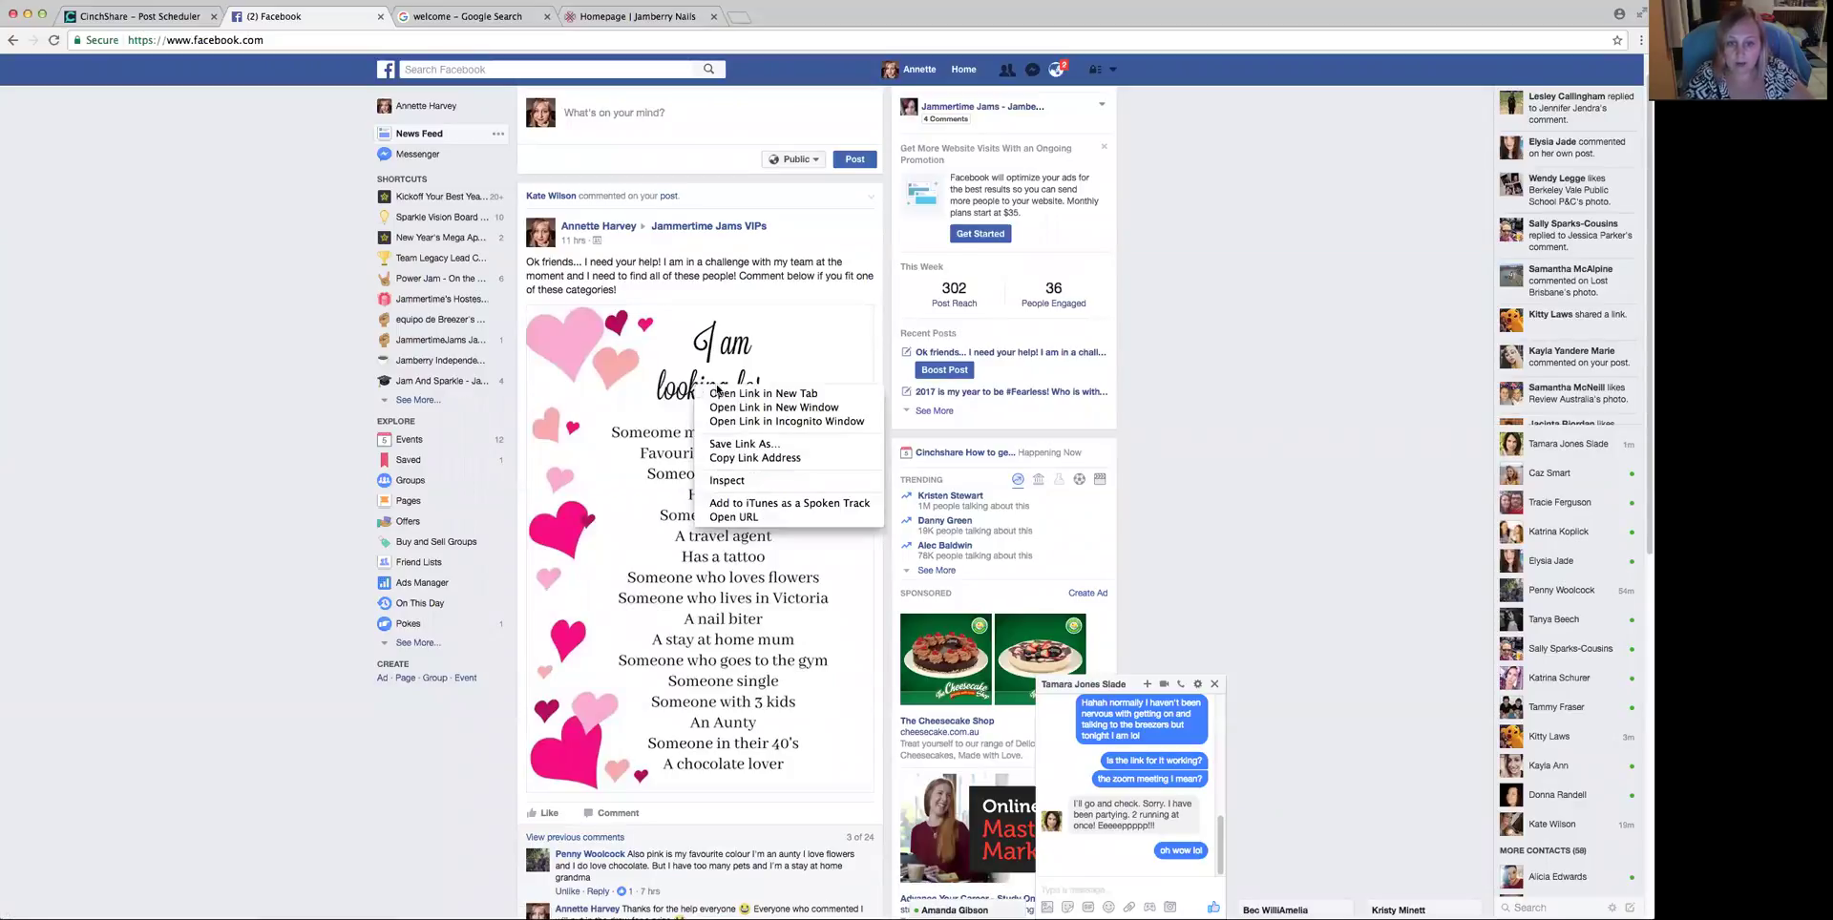
pyautogui.click(735, 458)
# - Import the copied Facebook post's text and picture into a new CinchShare post and save it without scheduling
pyautogui.click(138, 16)
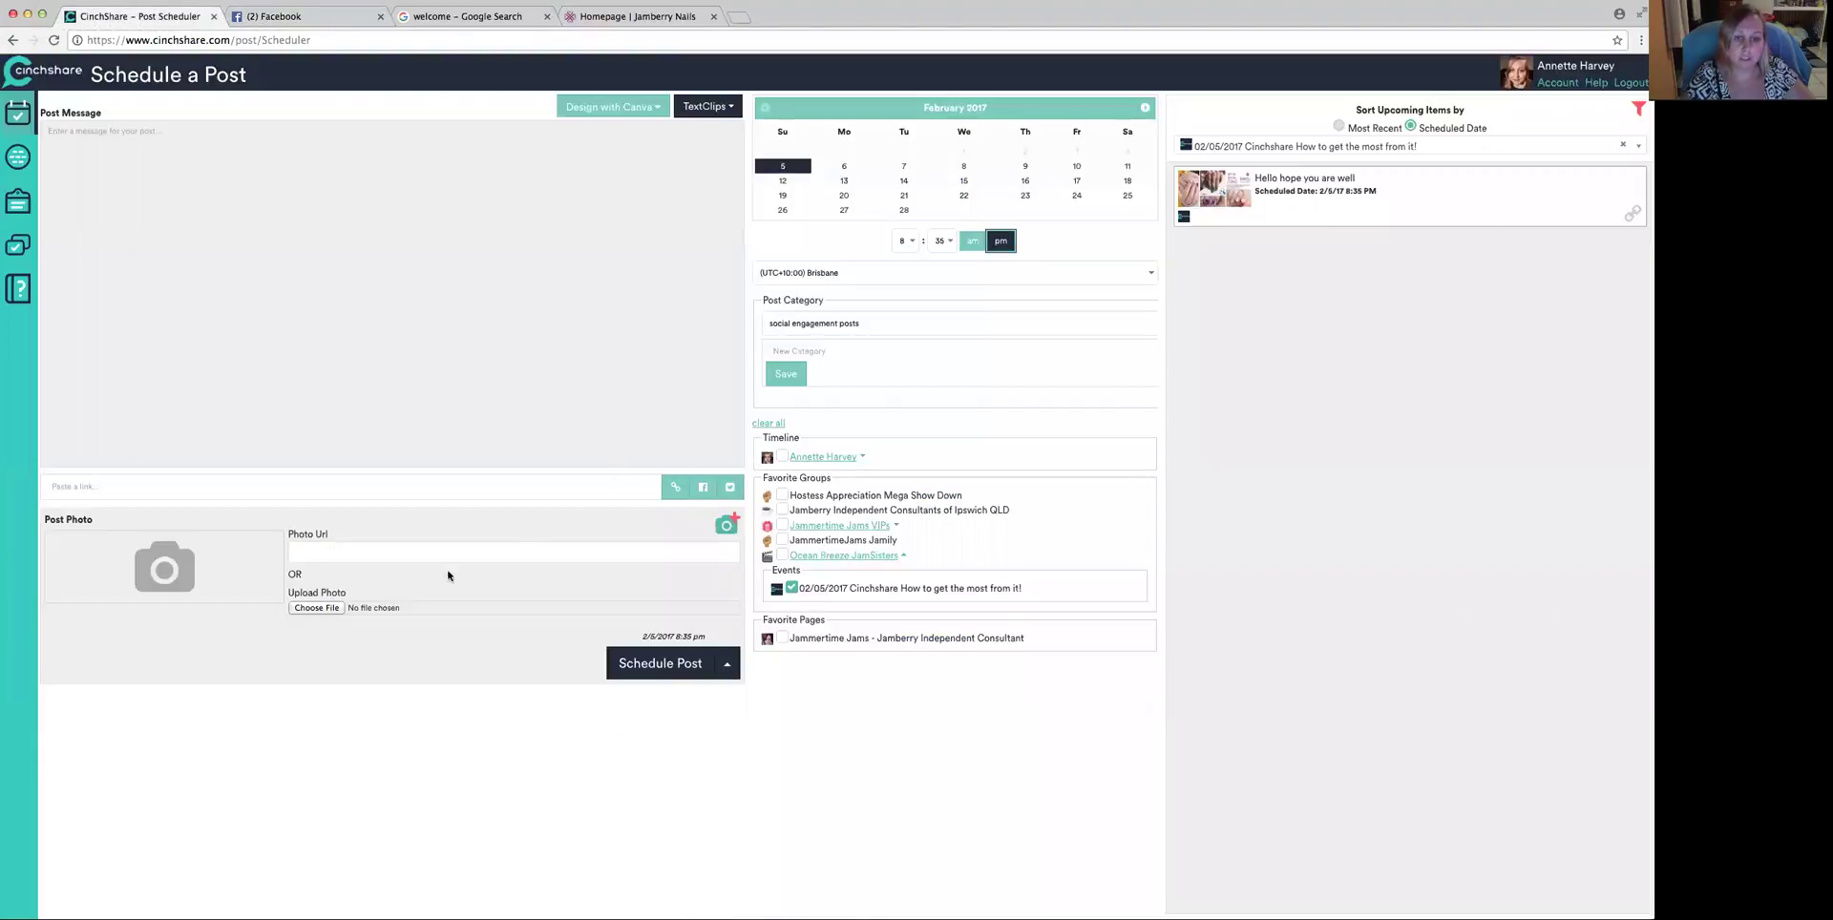
pyautogui.press('super+v')
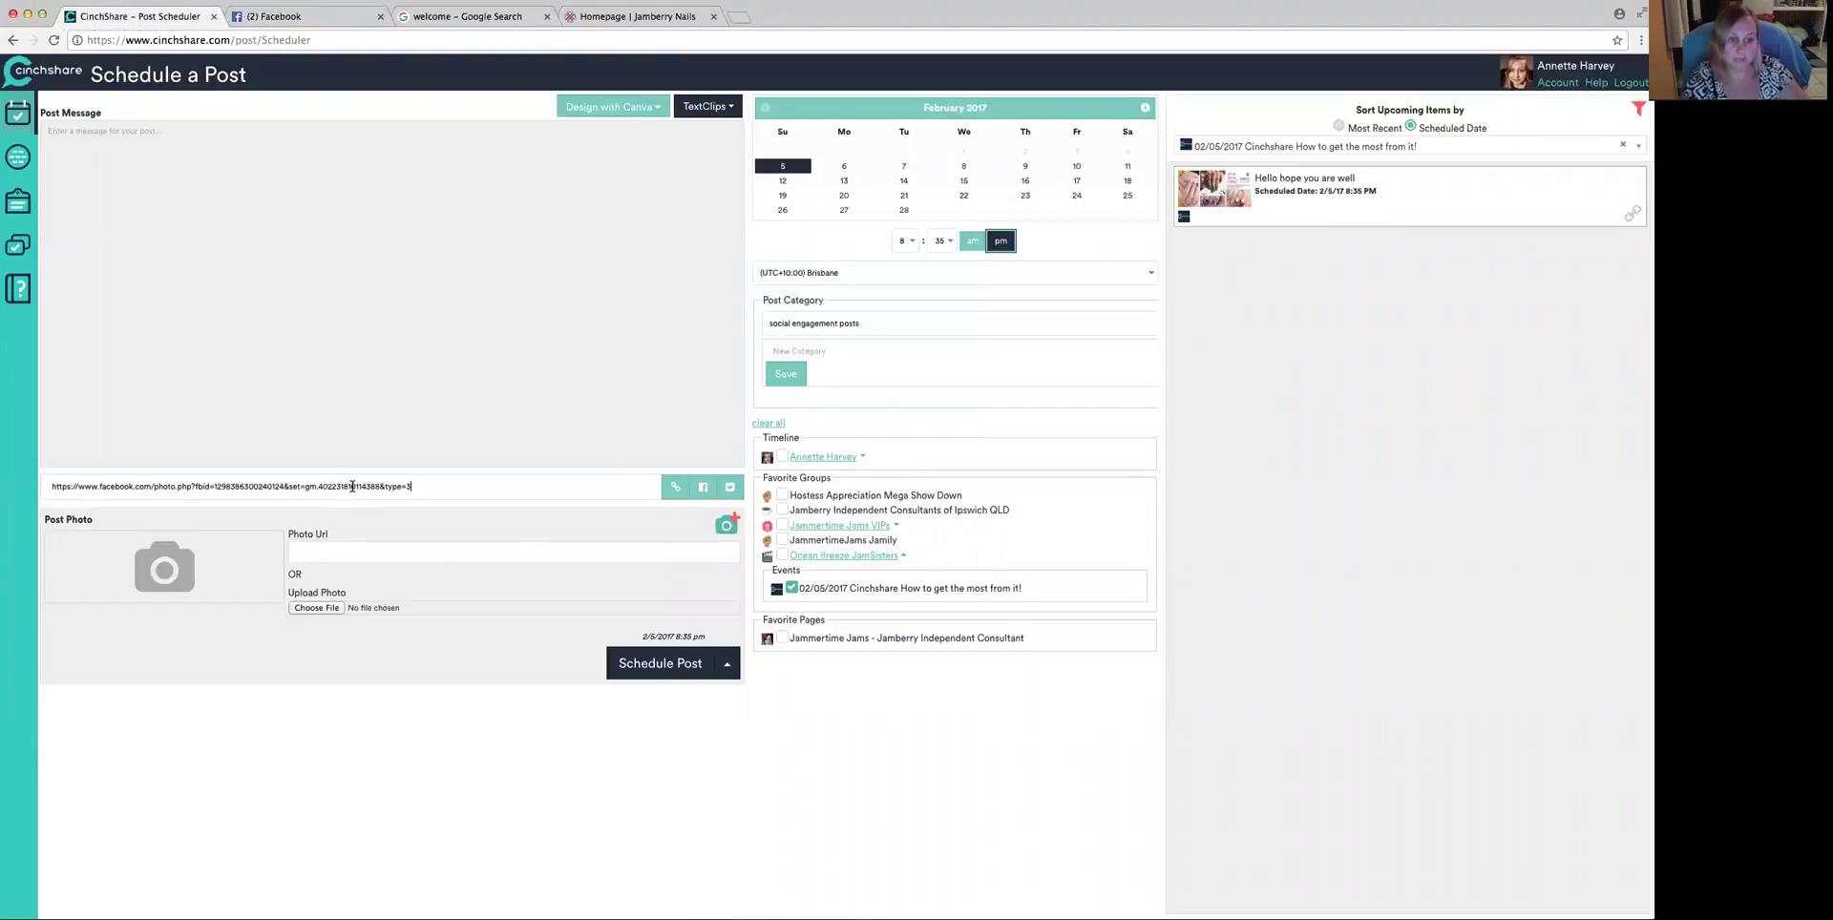
pyautogui.click(703, 487)
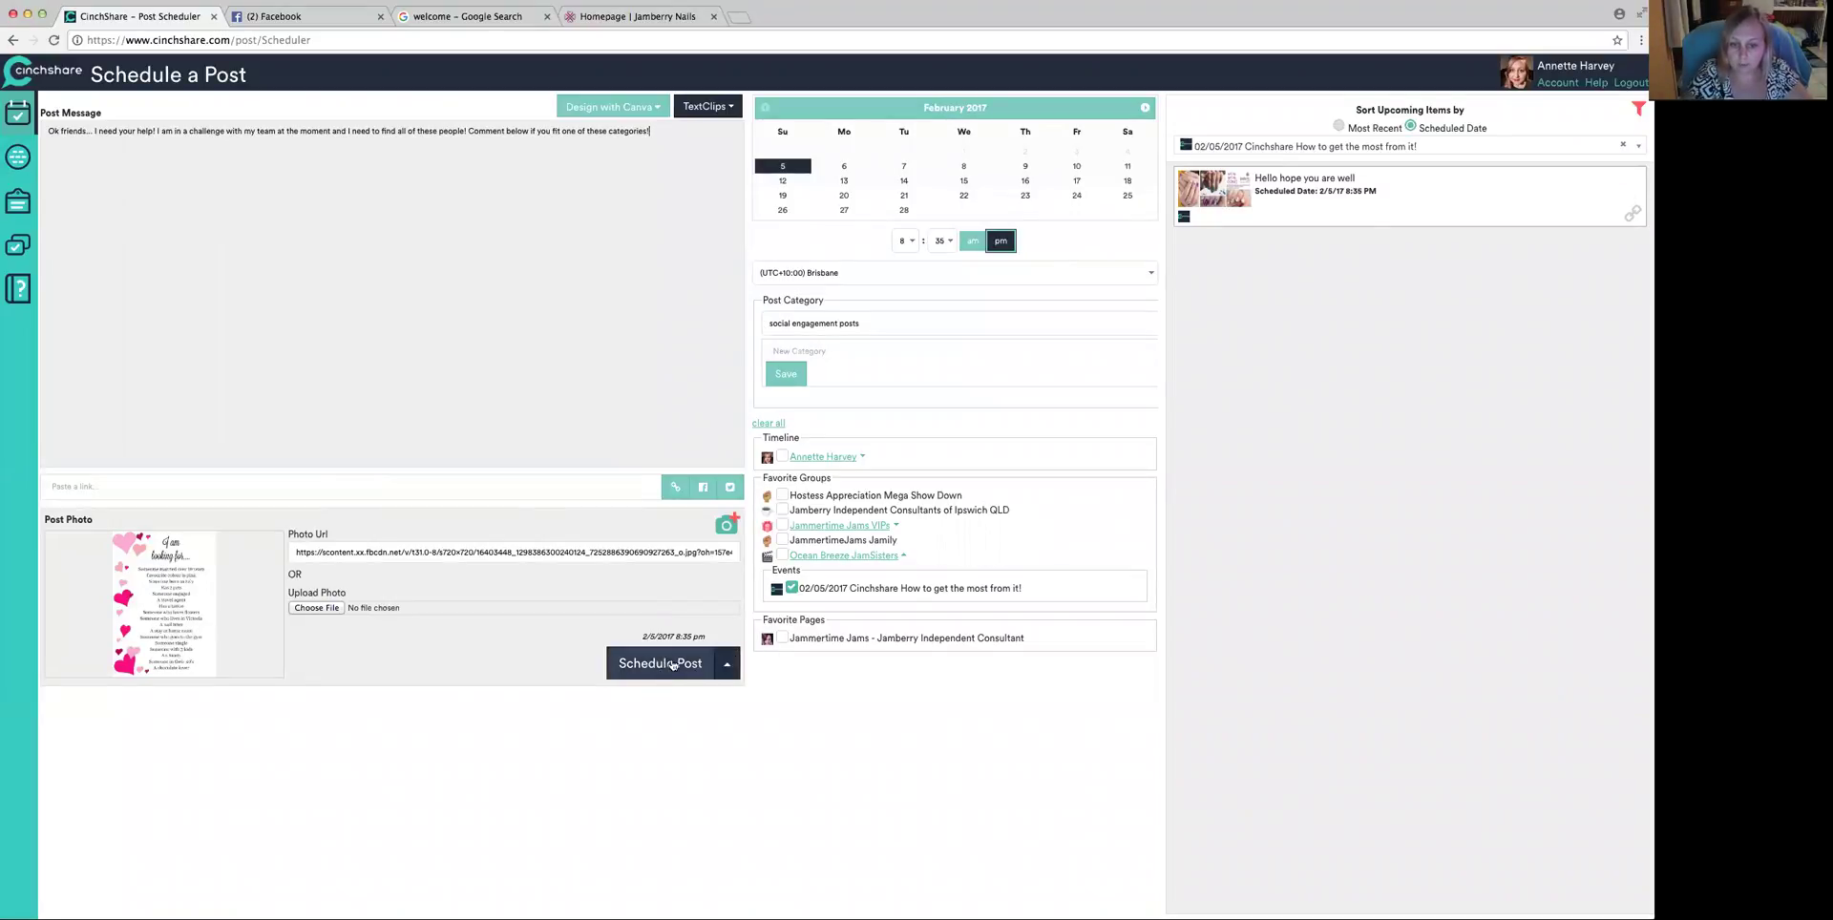
pyautogui.click(729, 666)
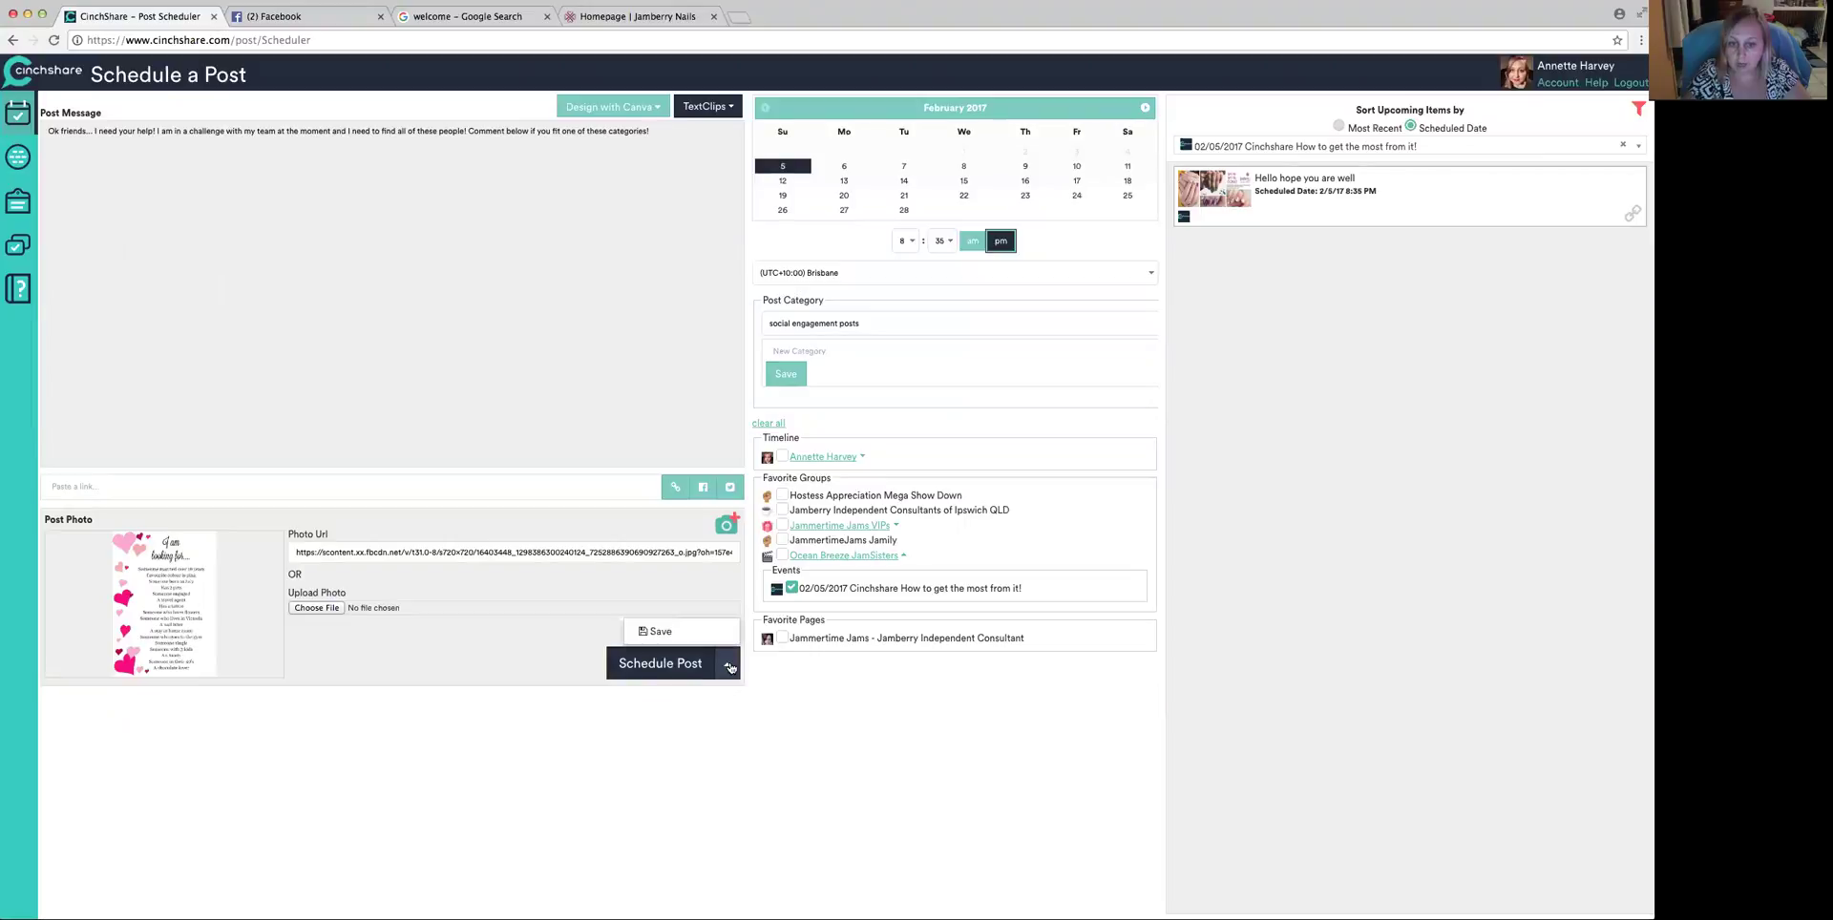
pyautogui.click(670, 634)
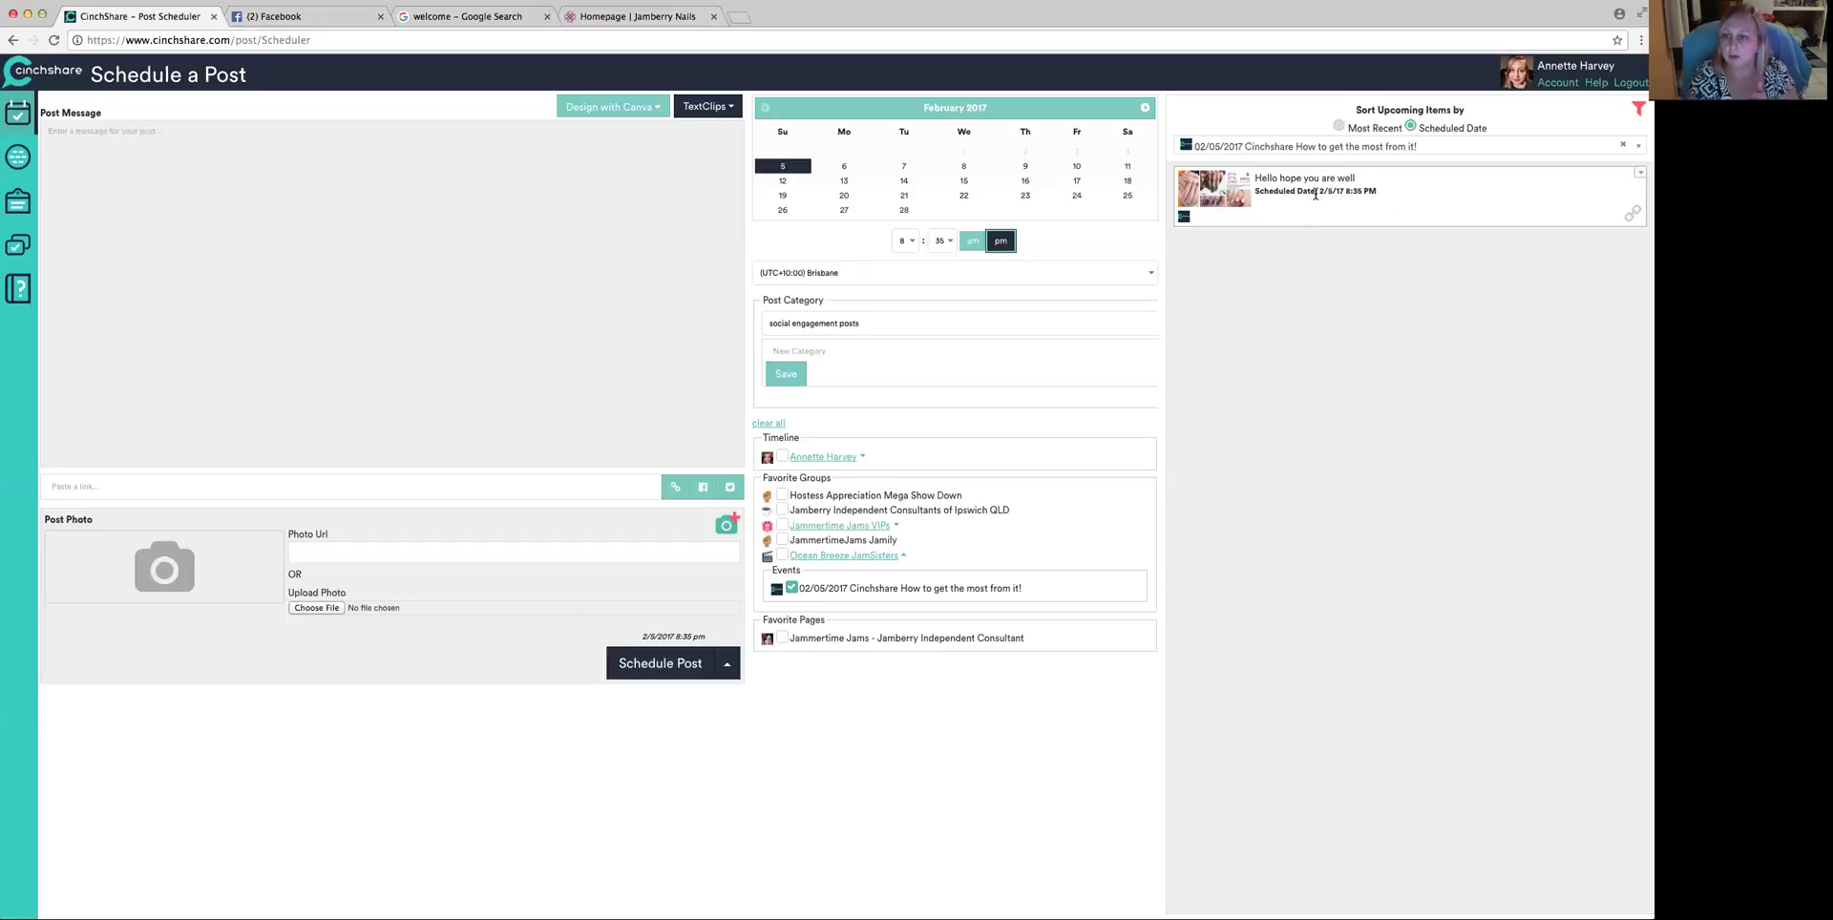
# - Load a copy of the scheduled "Hello hope you are well" post, look through its pictures, and cancel the copy
pyautogui.click(1640, 173)
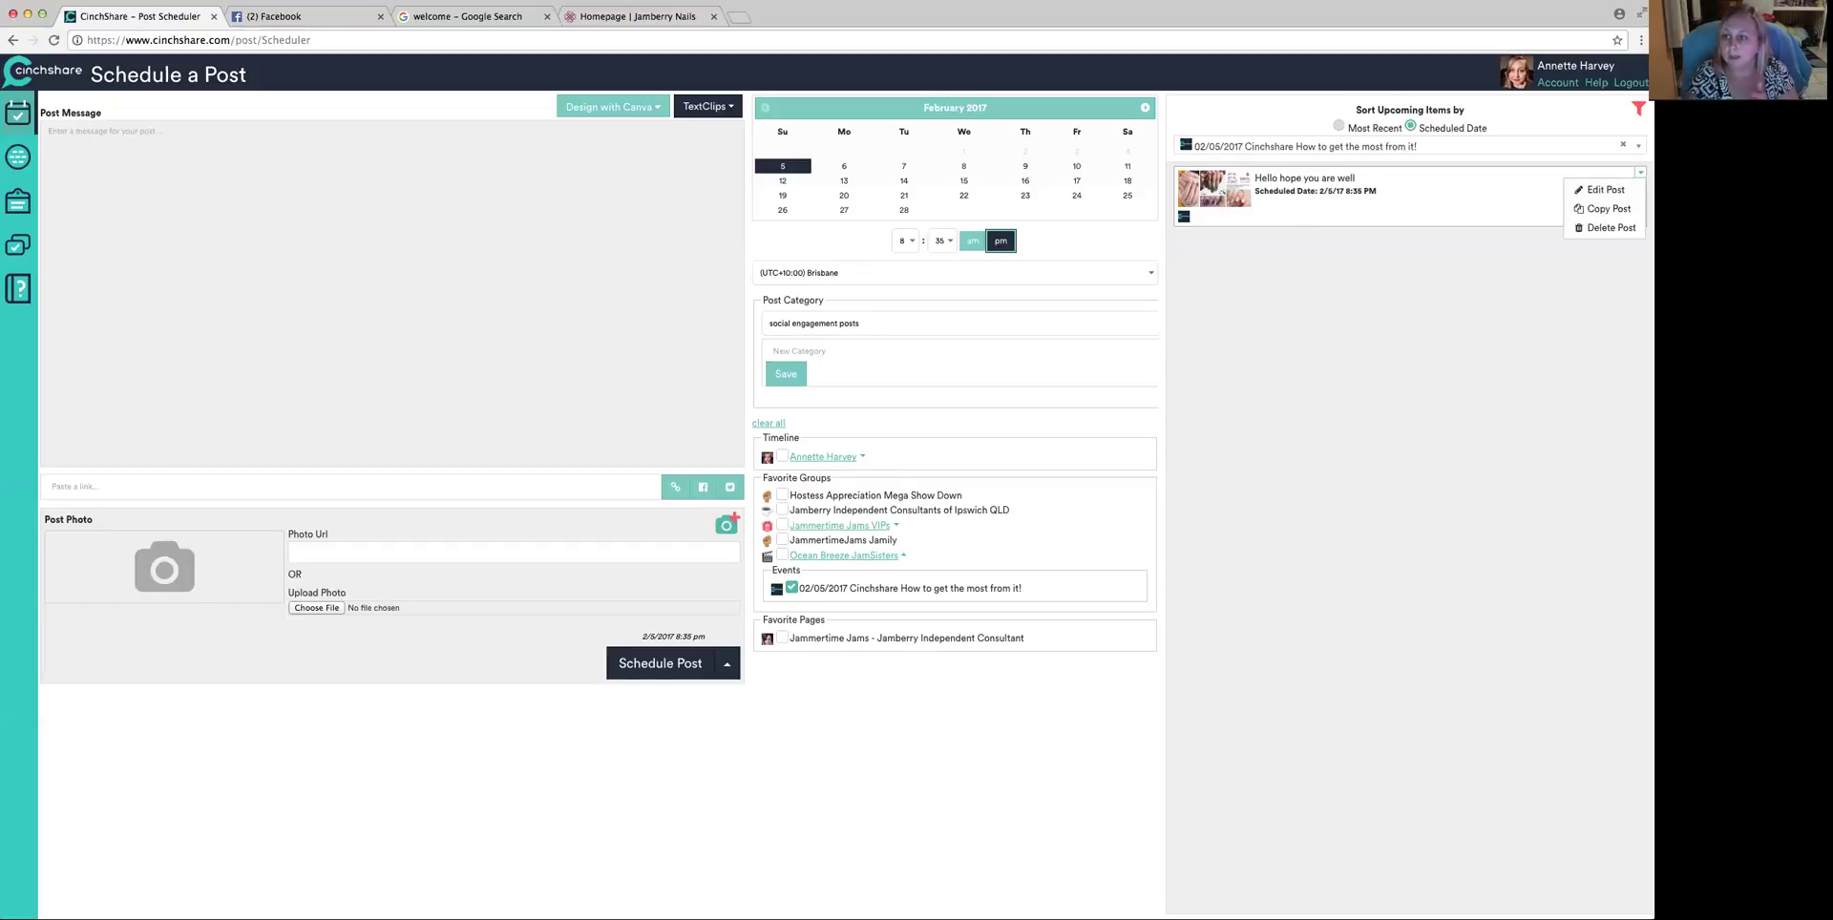
pyautogui.click(1620, 210)
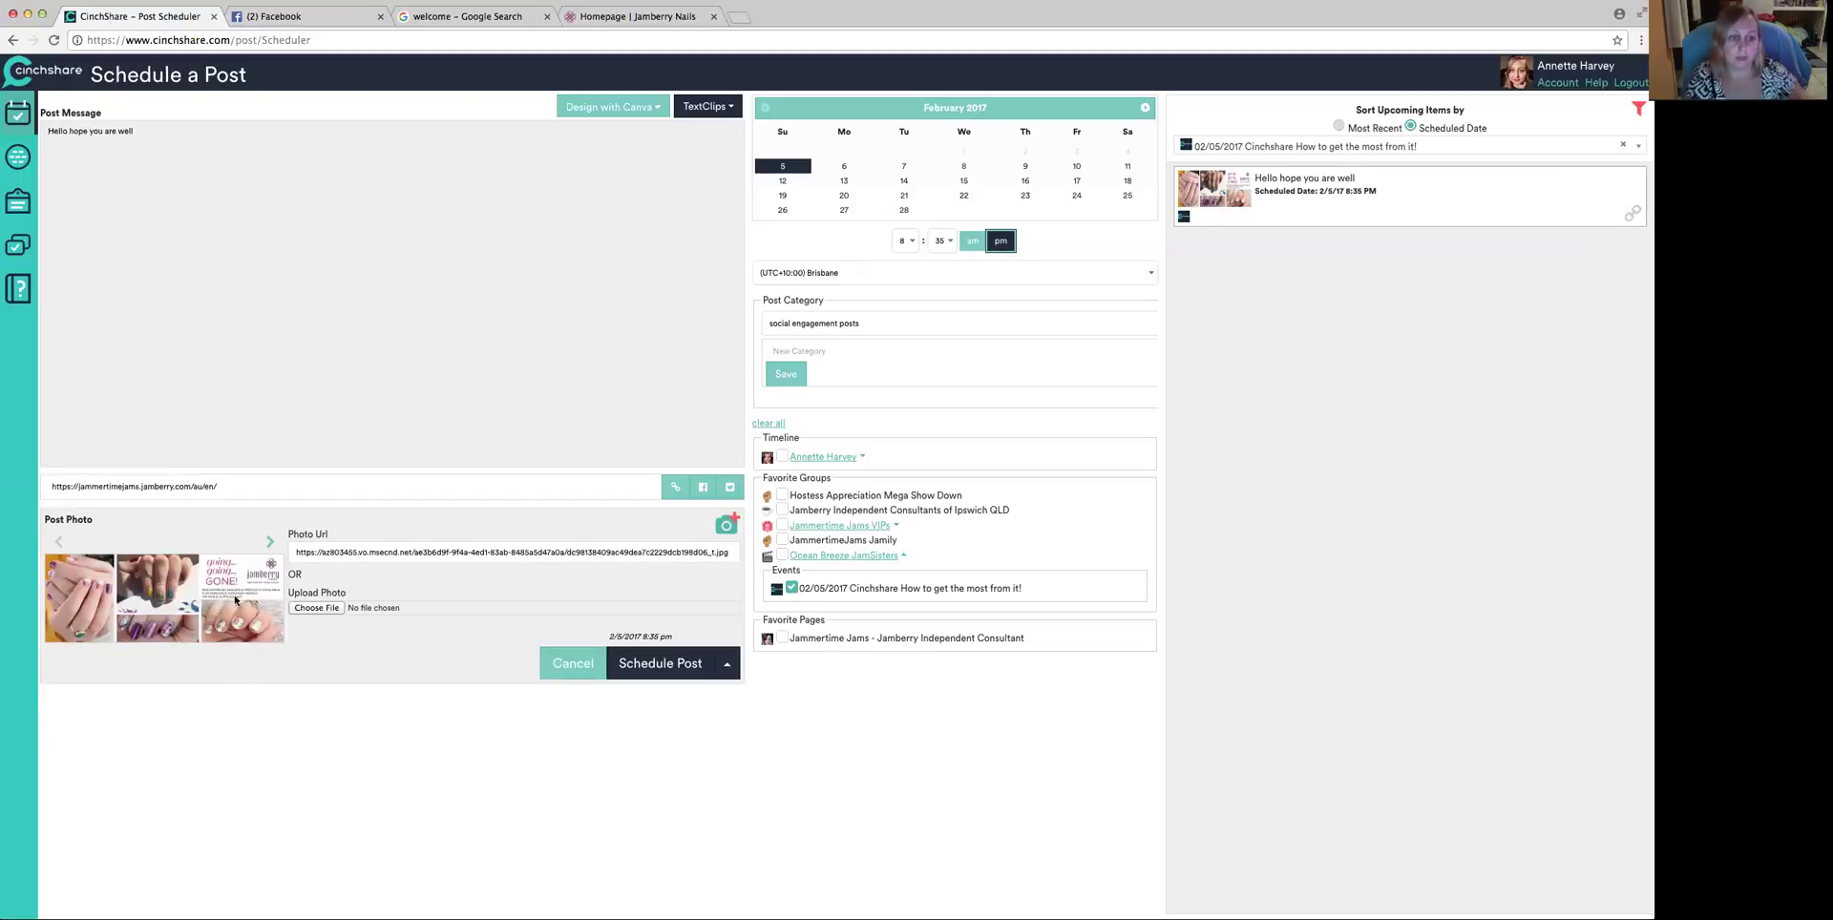
pyautogui.click(270, 542)
pyautogui.click(55, 543)
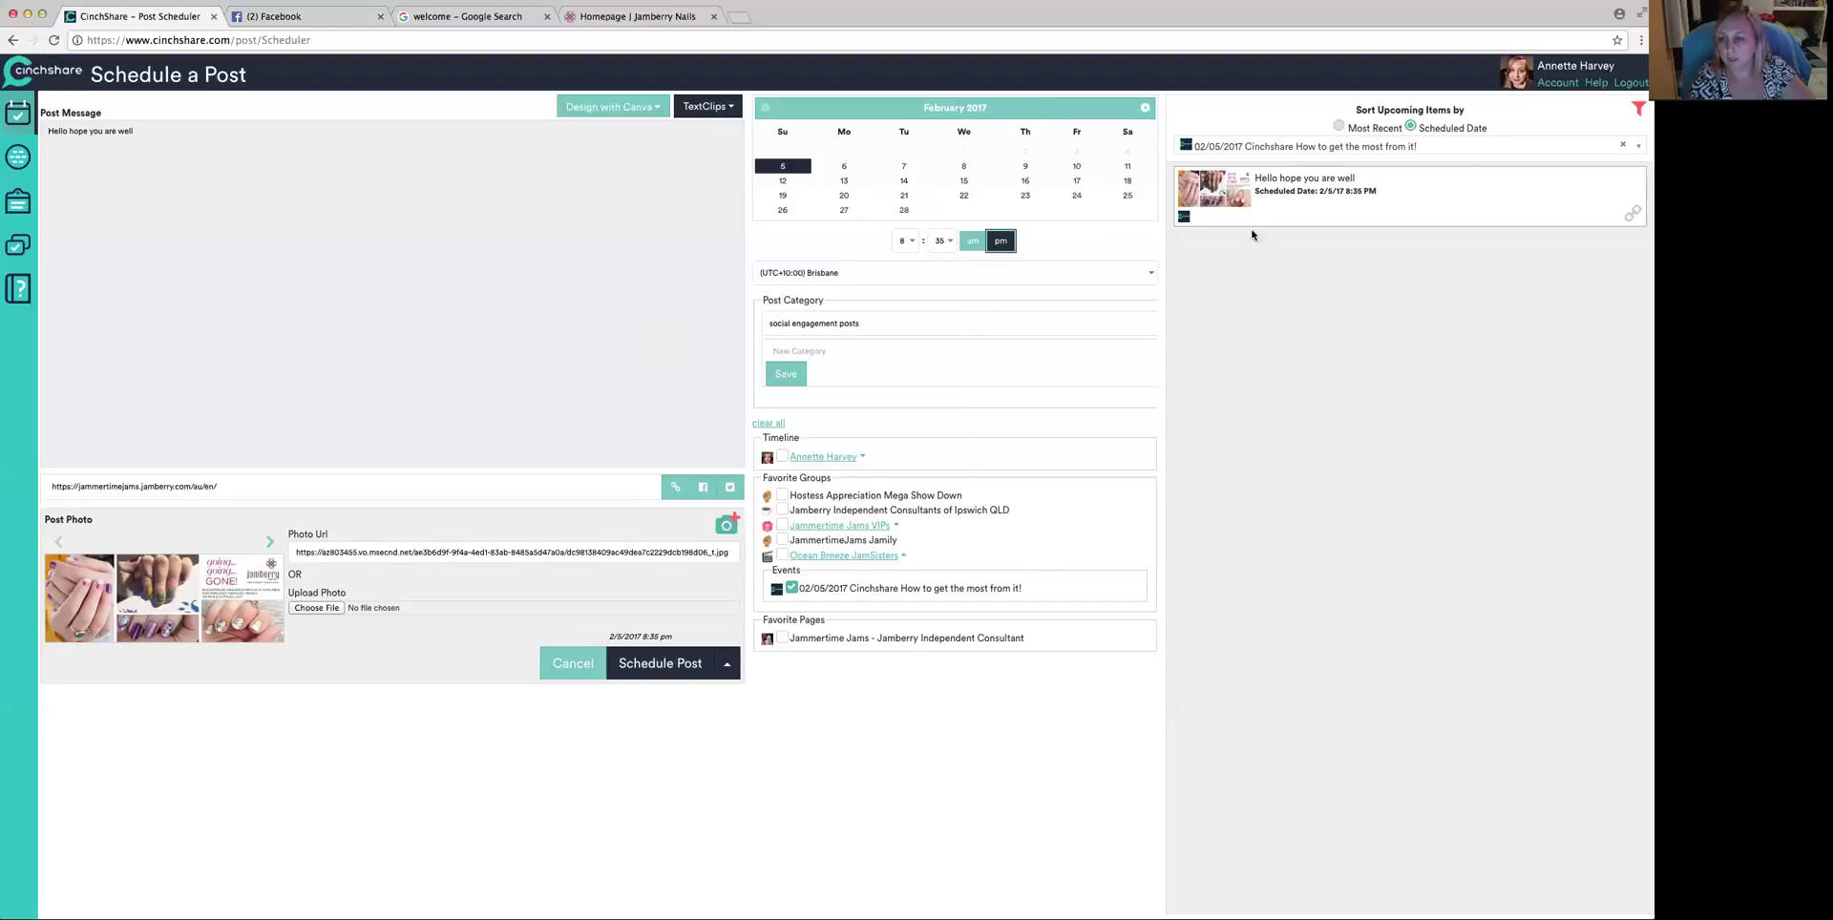
pyautogui.click(576, 667)
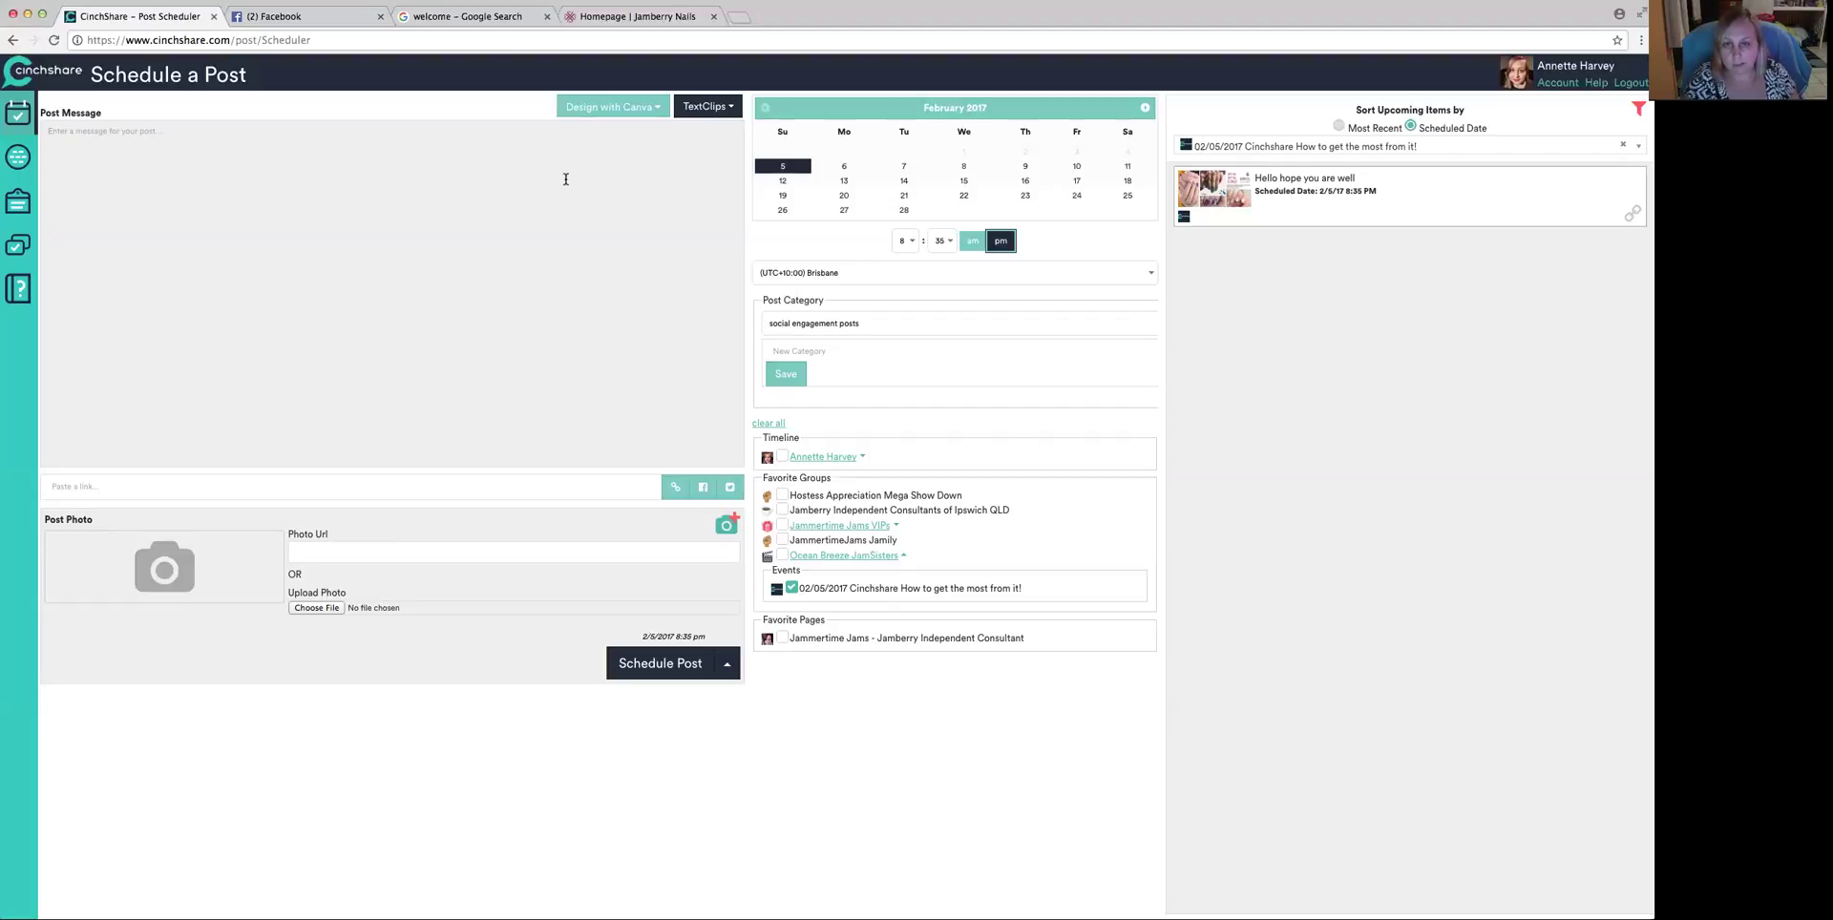
# - View the saved TextClips and the blank form for creating a new TextClip, closing it without saving
pyautogui.click(13, 204)
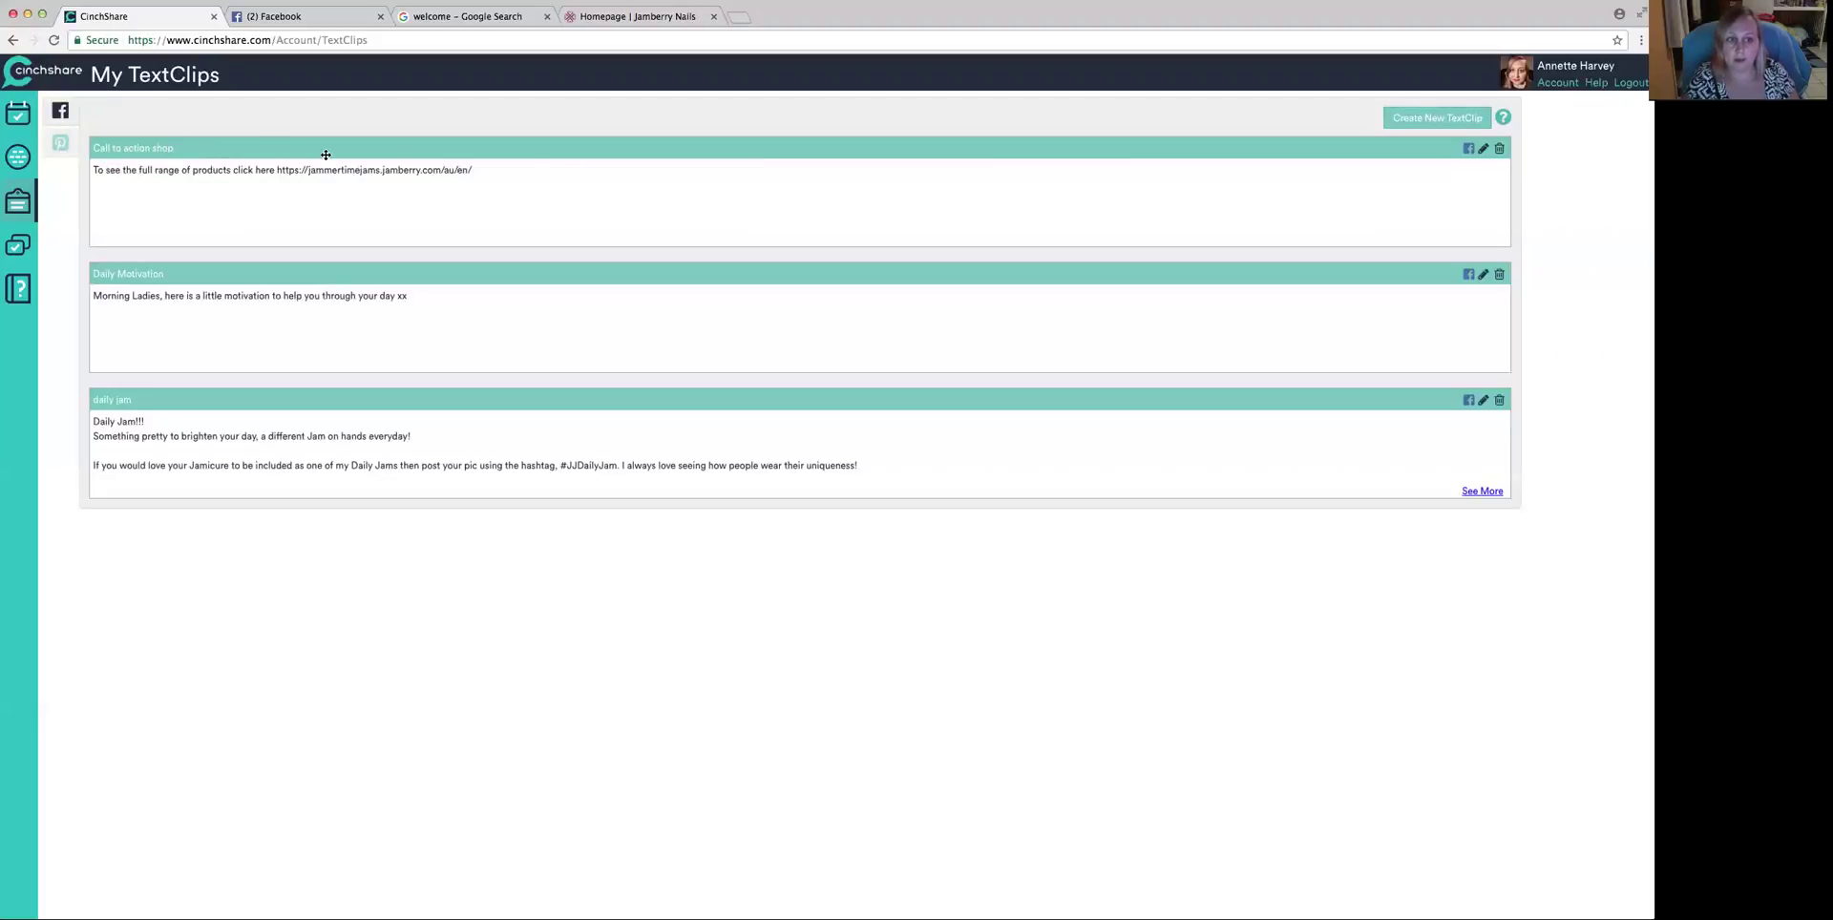
pyautogui.click(1422, 116)
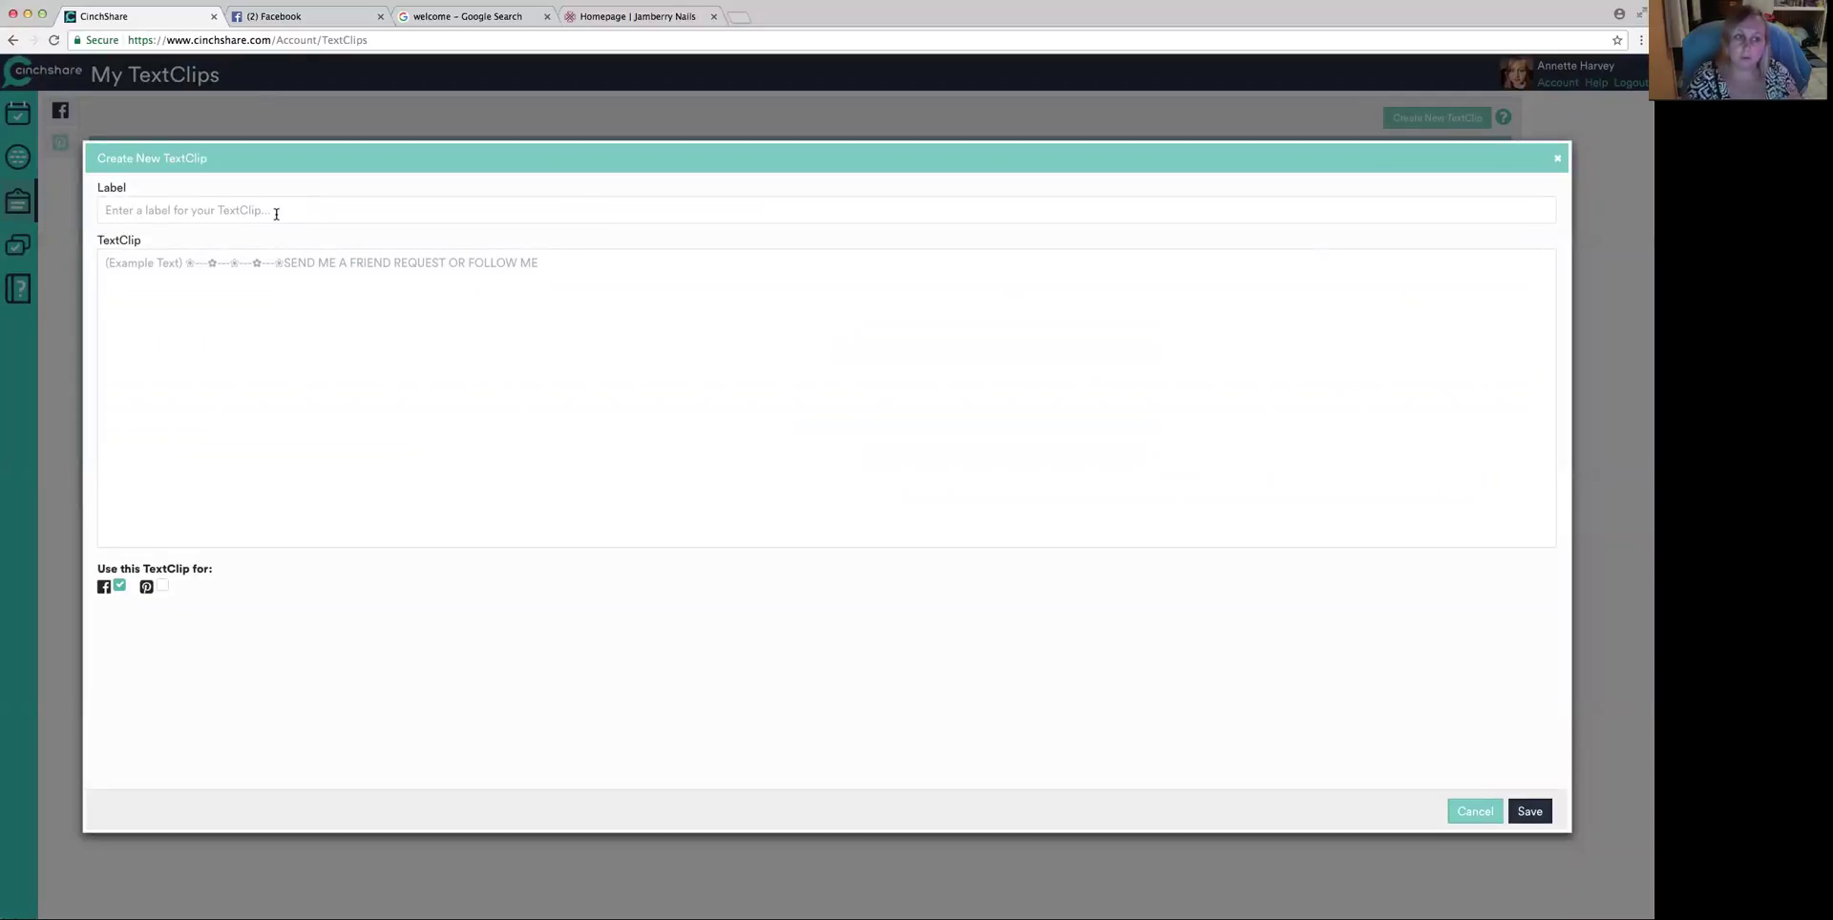
pyautogui.click(148, 266)
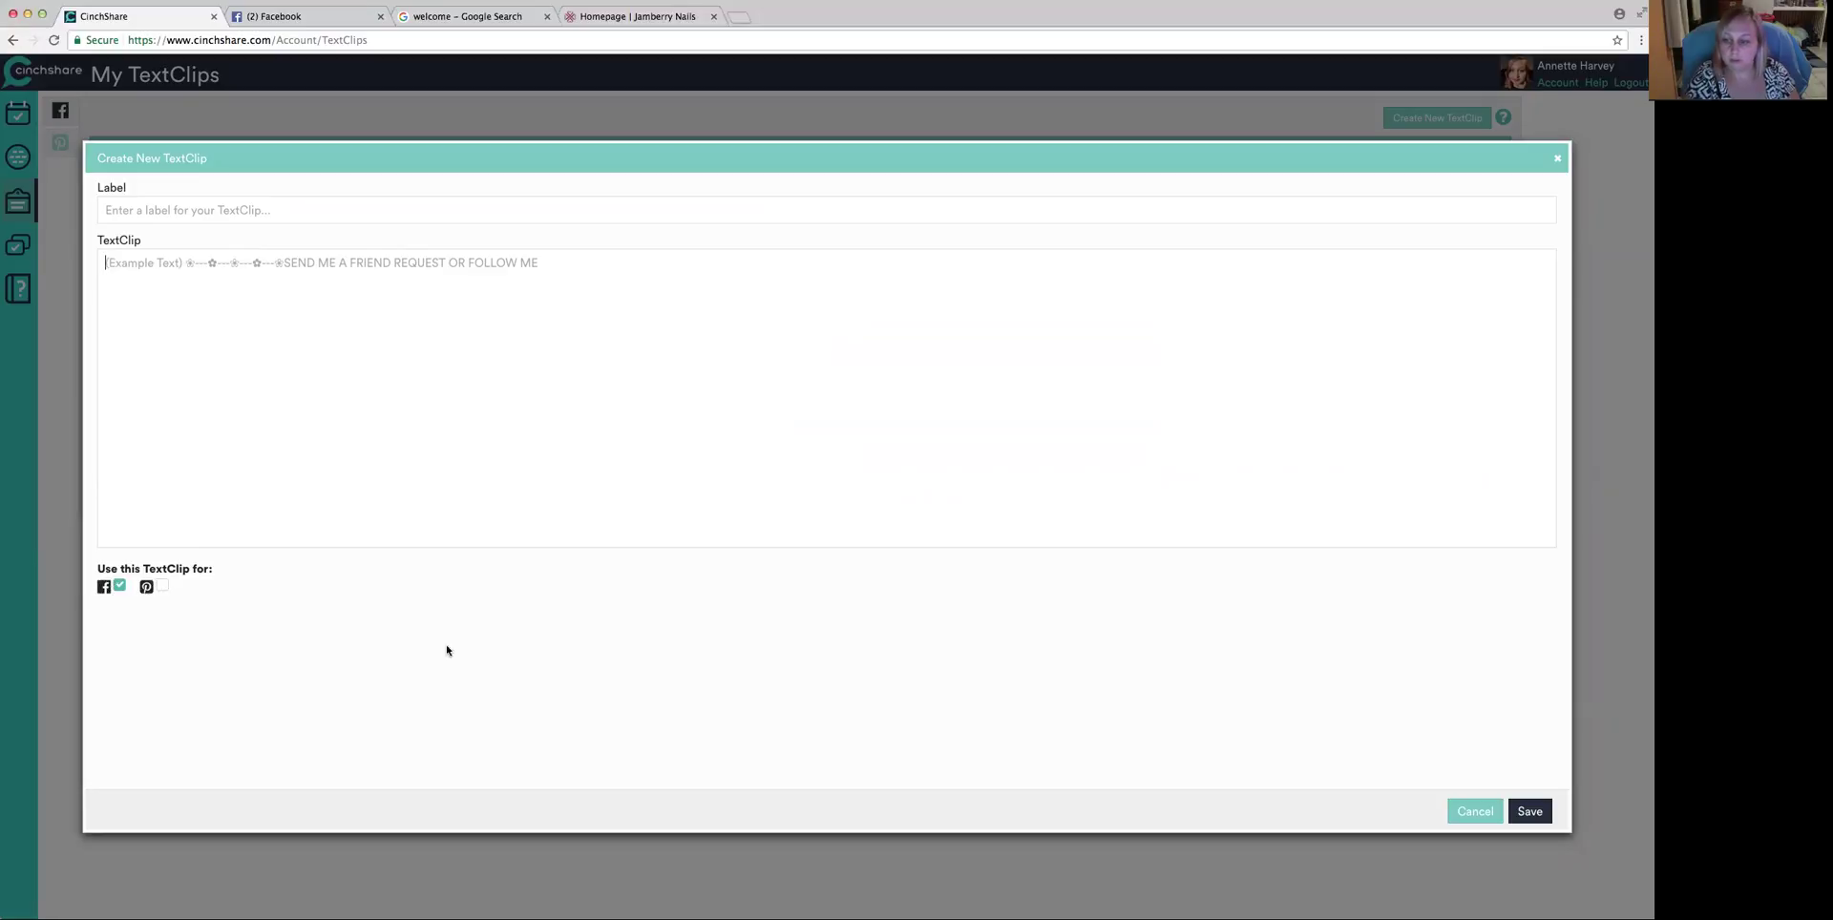
pyautogui.click(1555, 161)
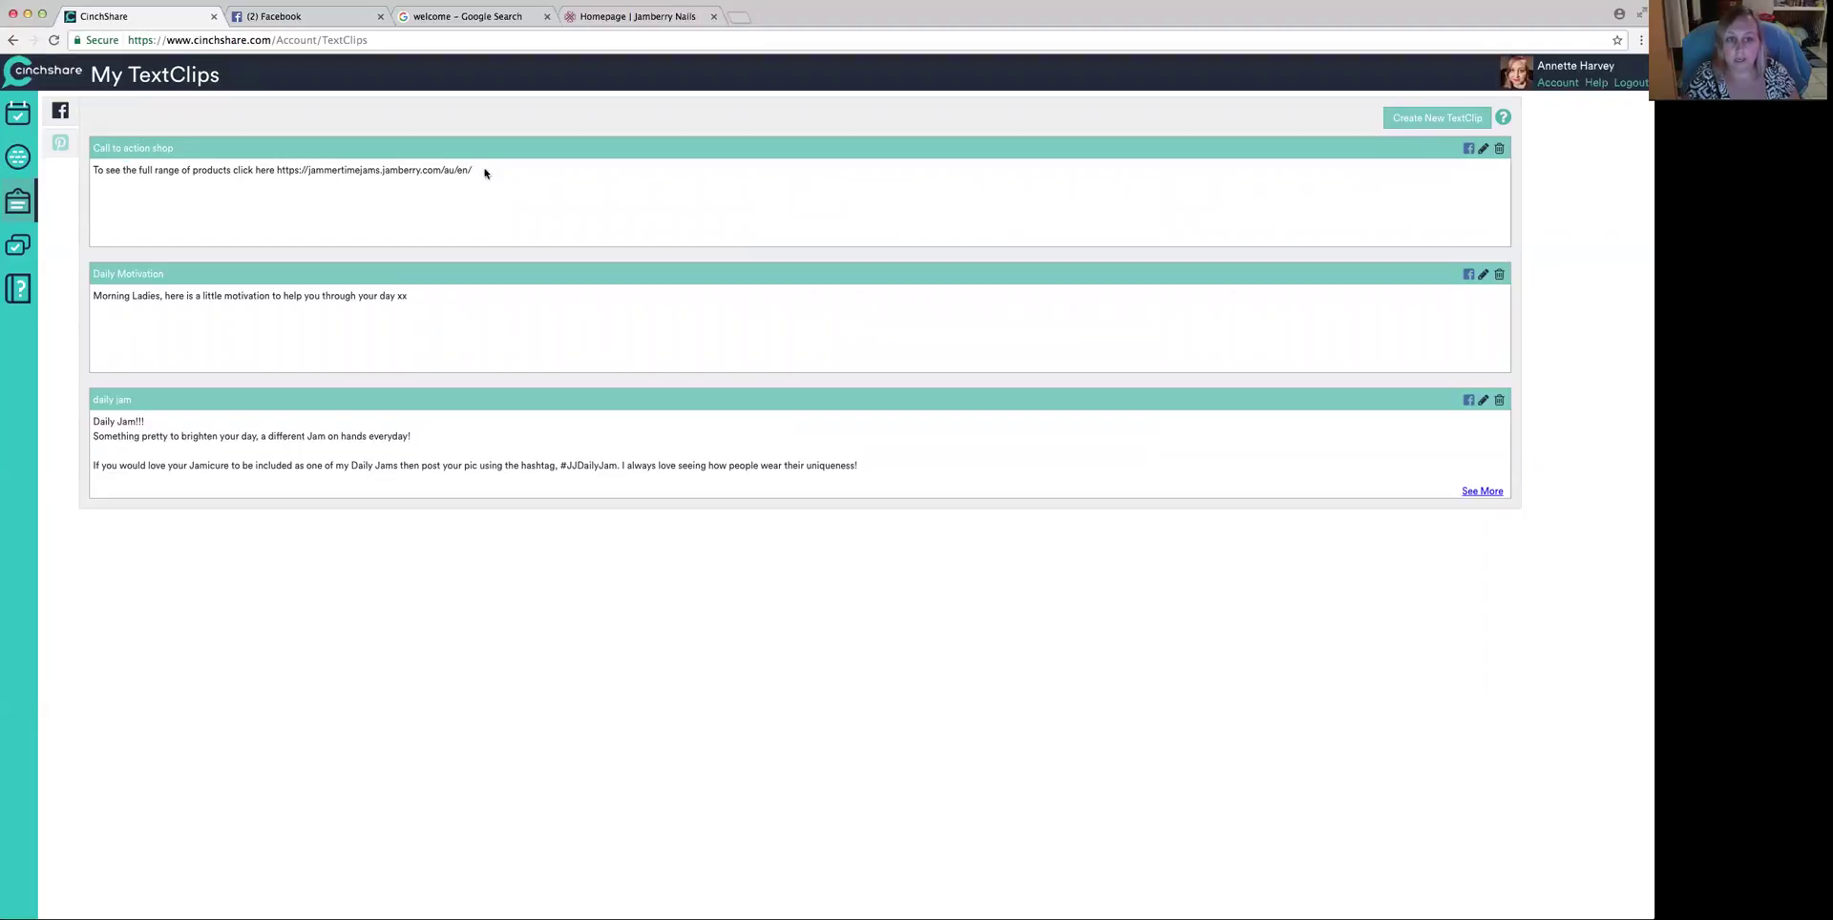
# - Return to the post scheduler and insert the "Call to action shop" TextClip into the message
pyautogui.click(16, 114)
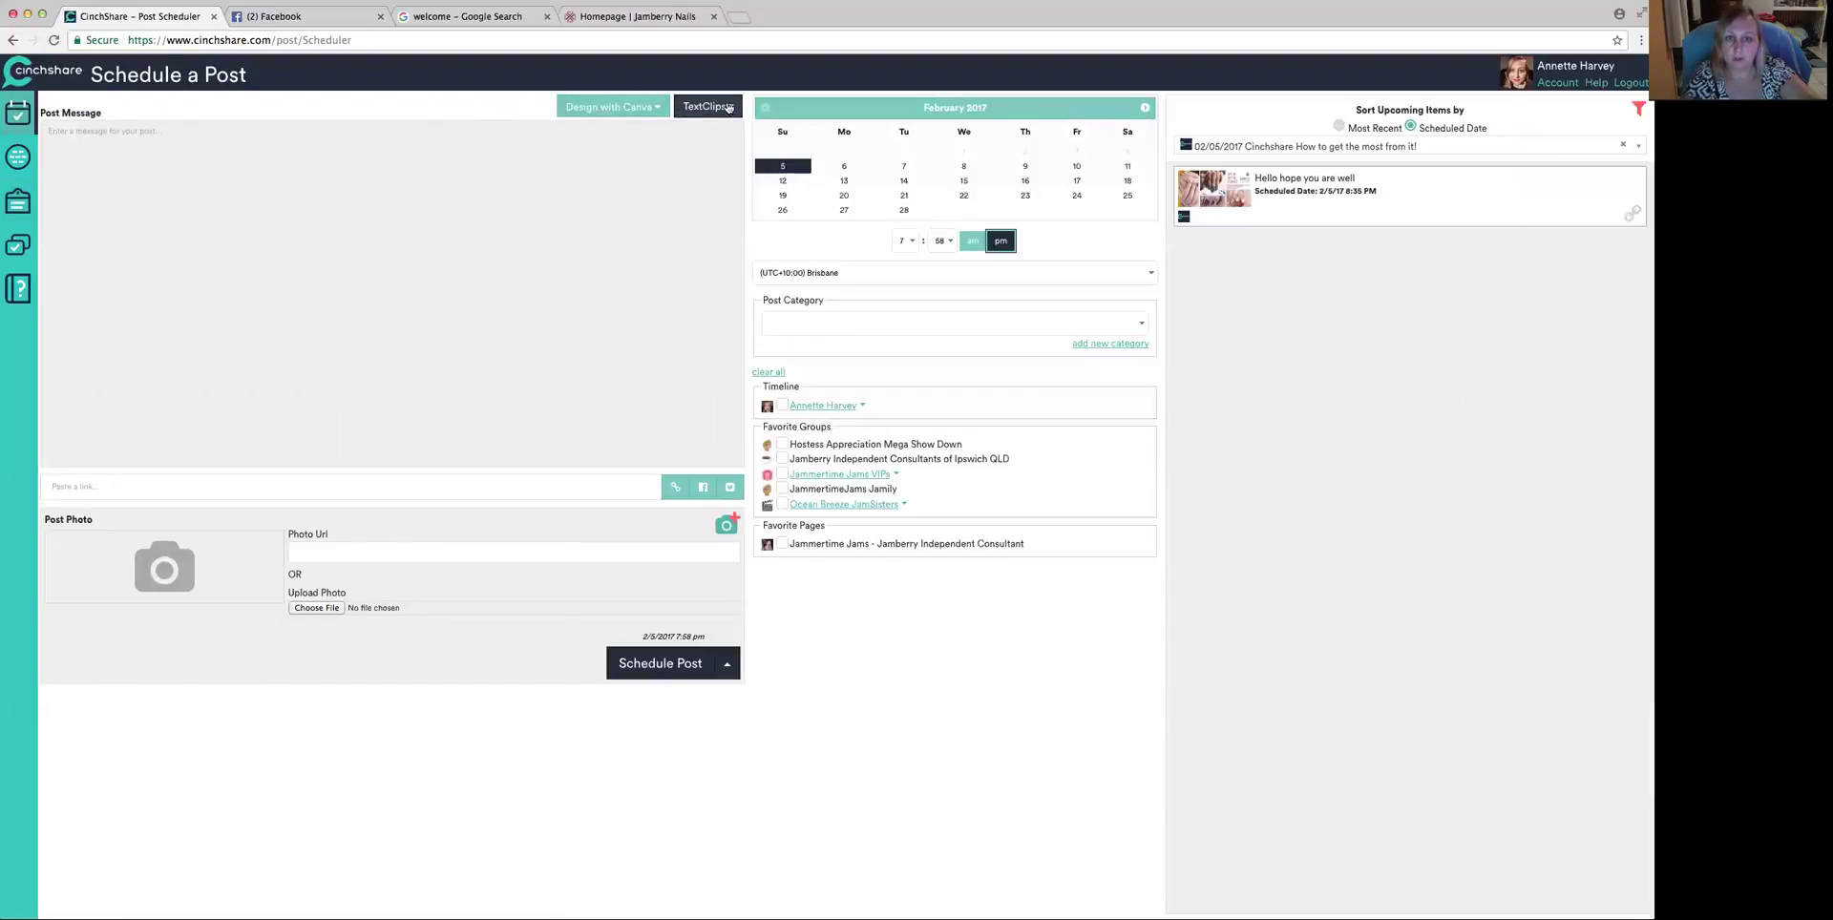
pyautogui.click(723, 106)
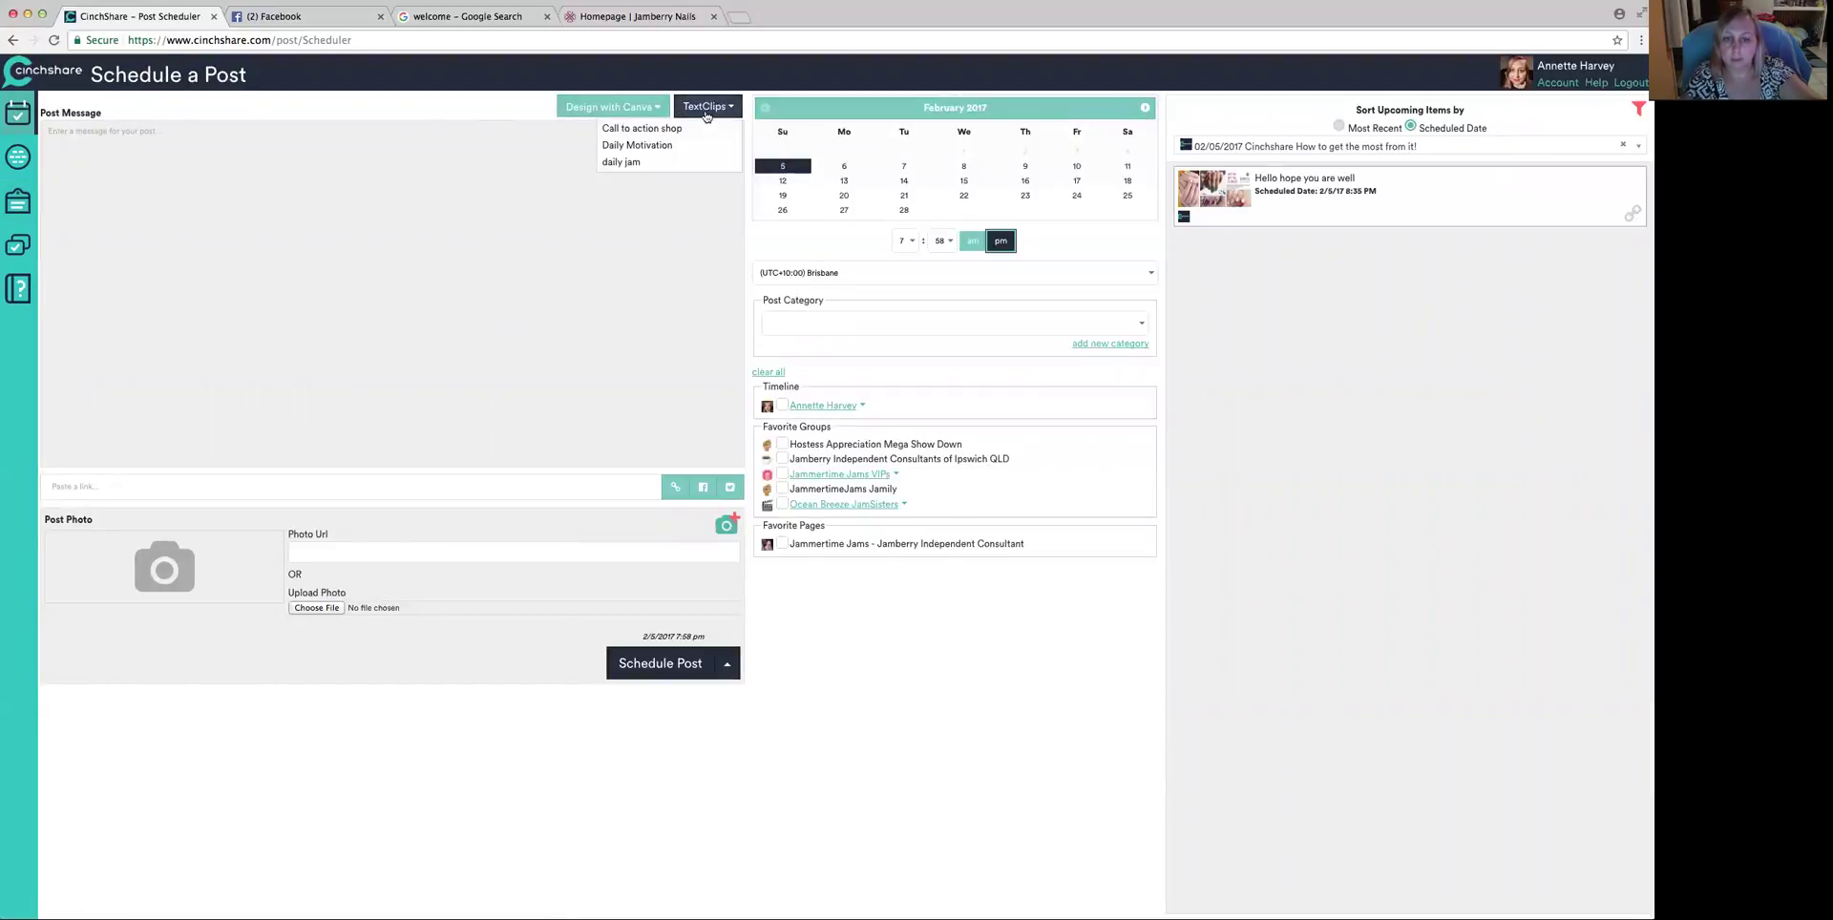
pyautogui.click(677, 128)
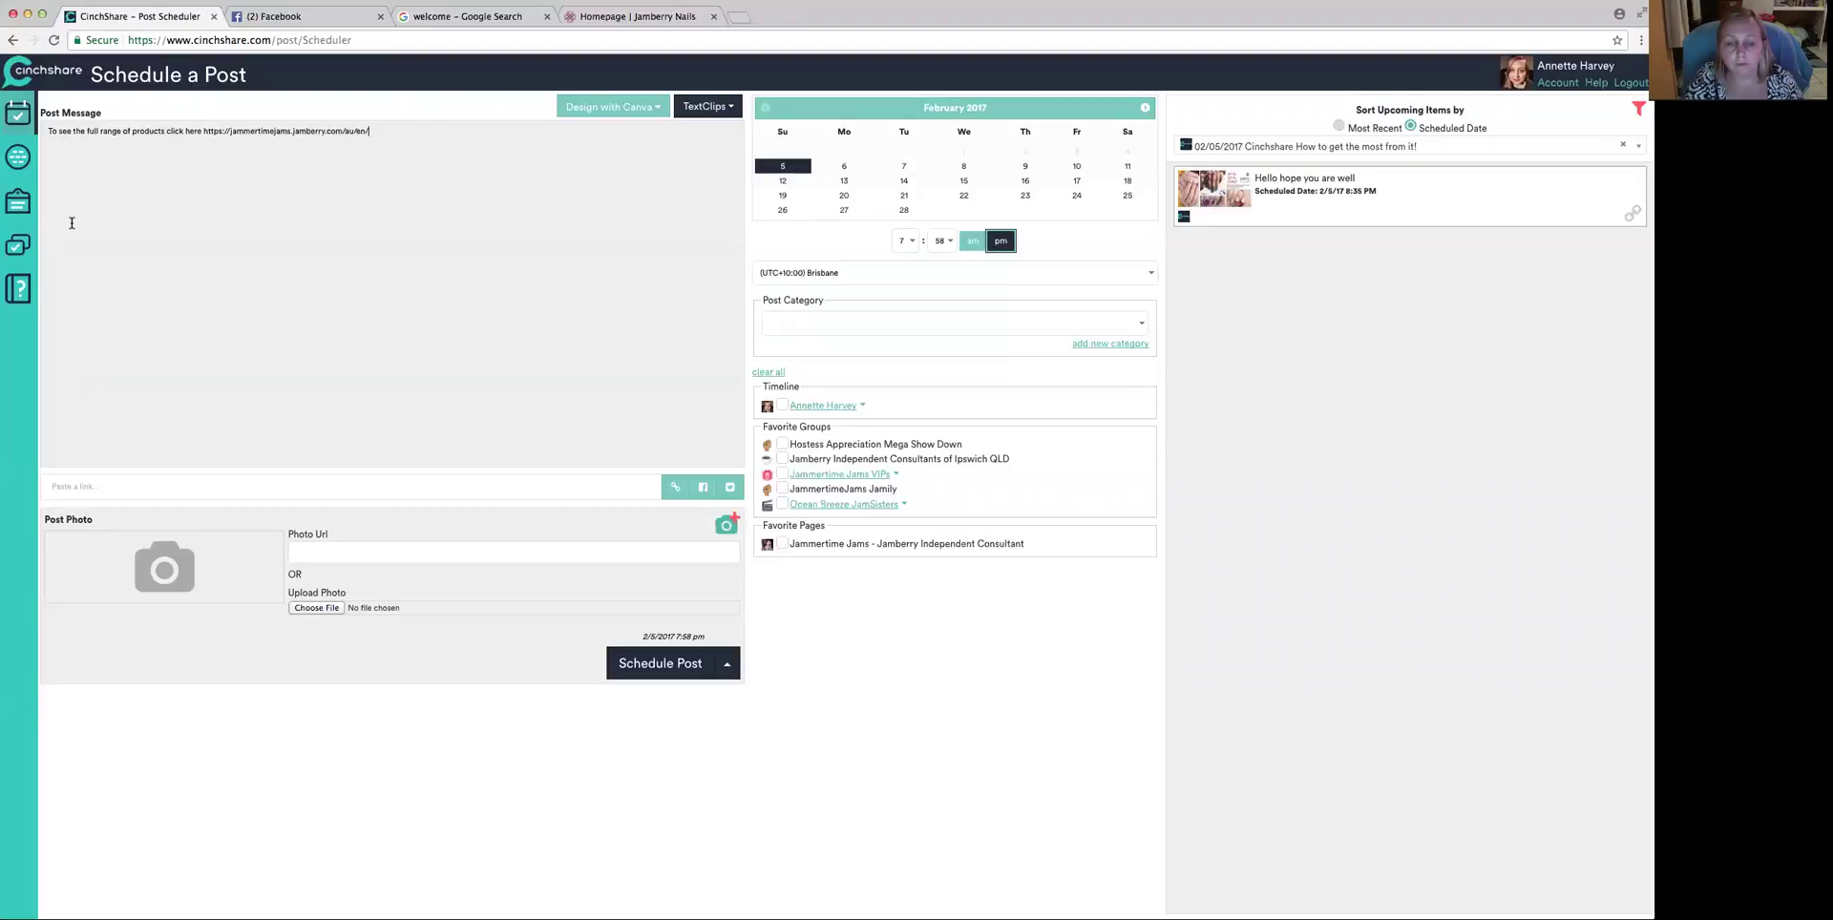
# - Select the saved "Ok friends... I need your help!" post among the managed posts and send it to Batch Post
pyautogui.click(14, 247)
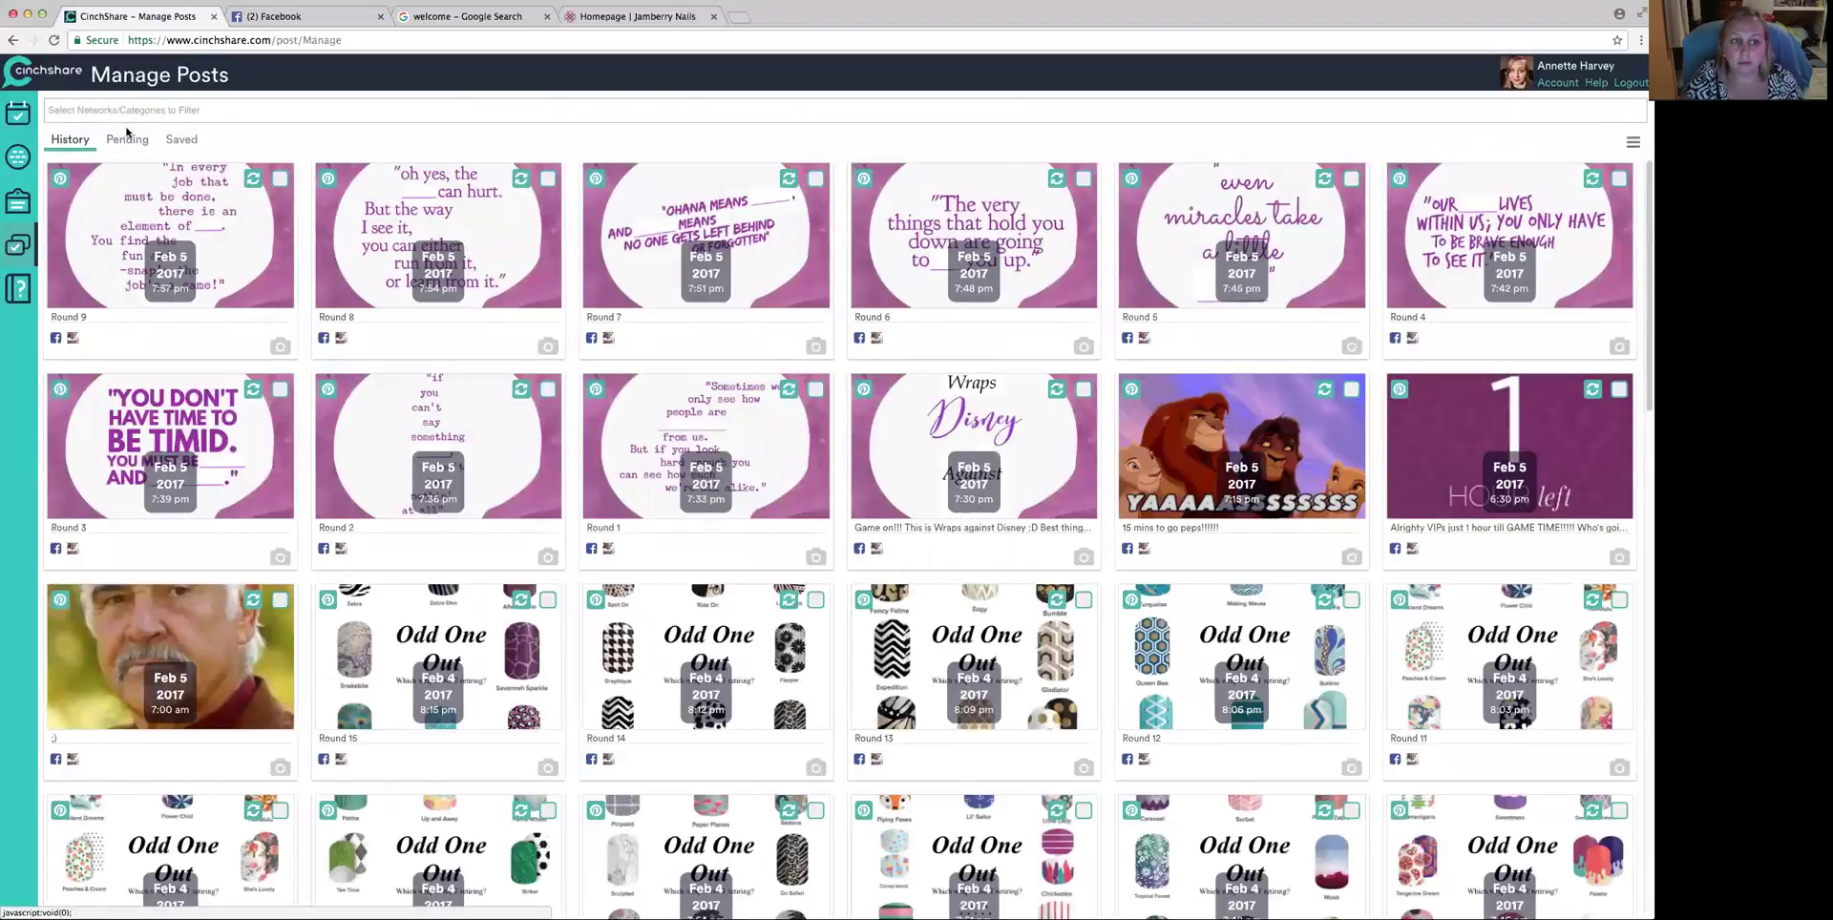
pyautogui.click(179, 140)
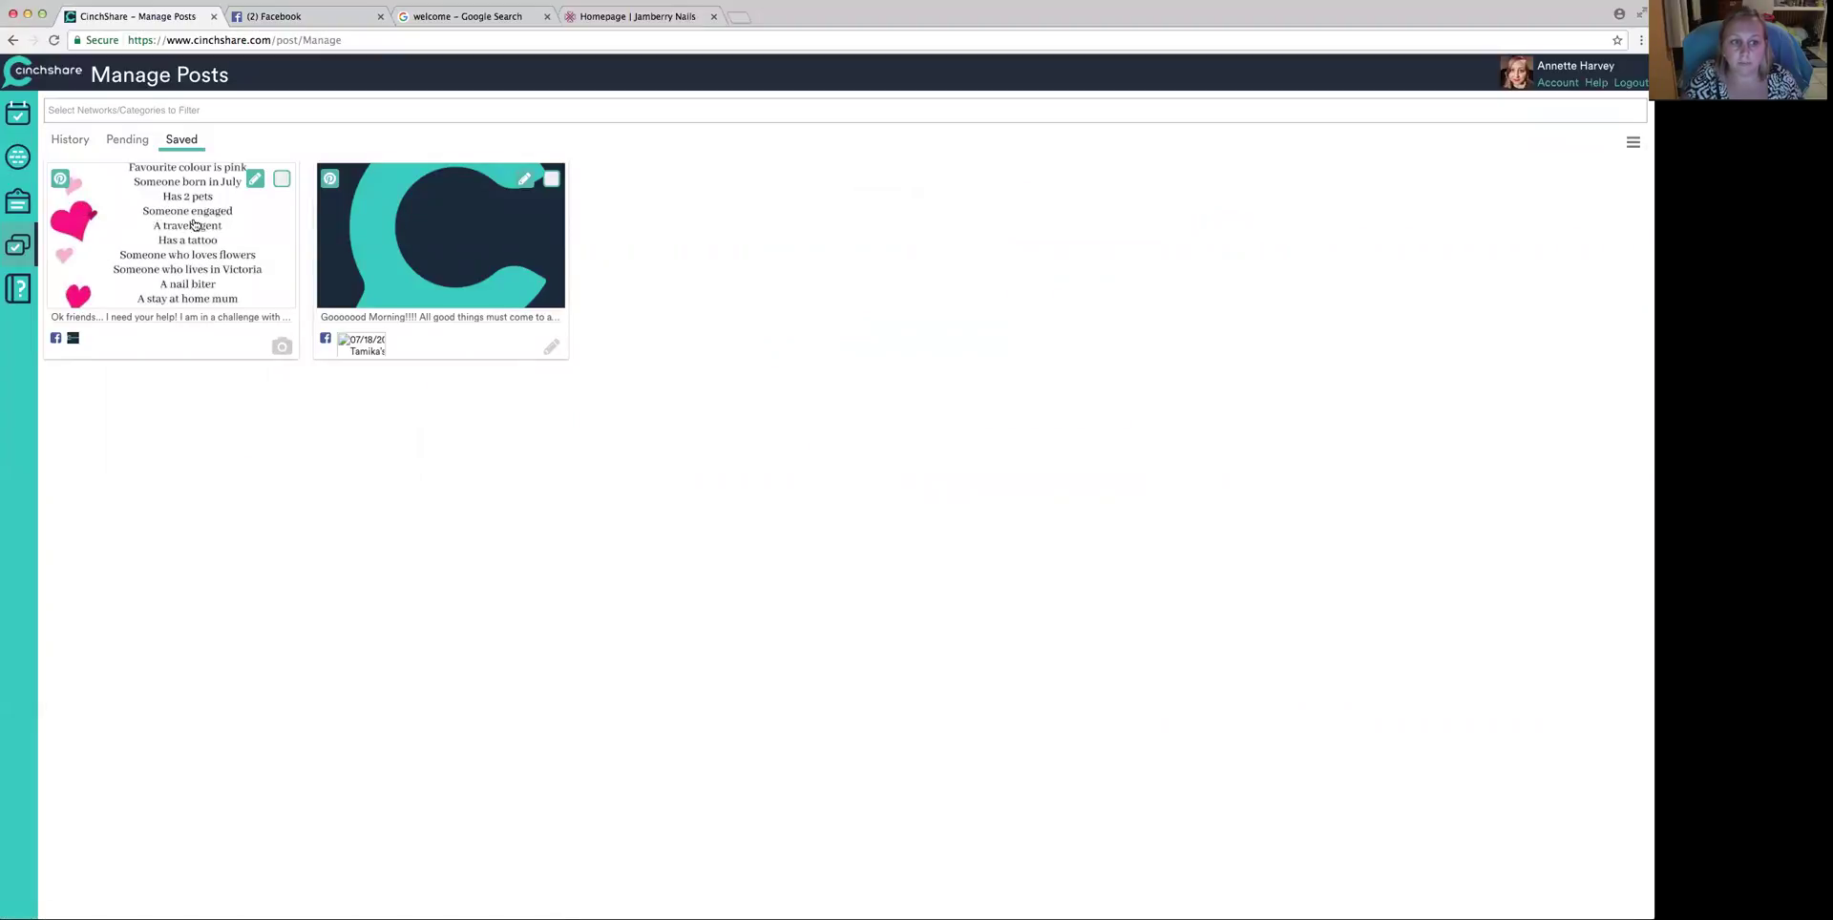
pyautogui.click(281, 181)
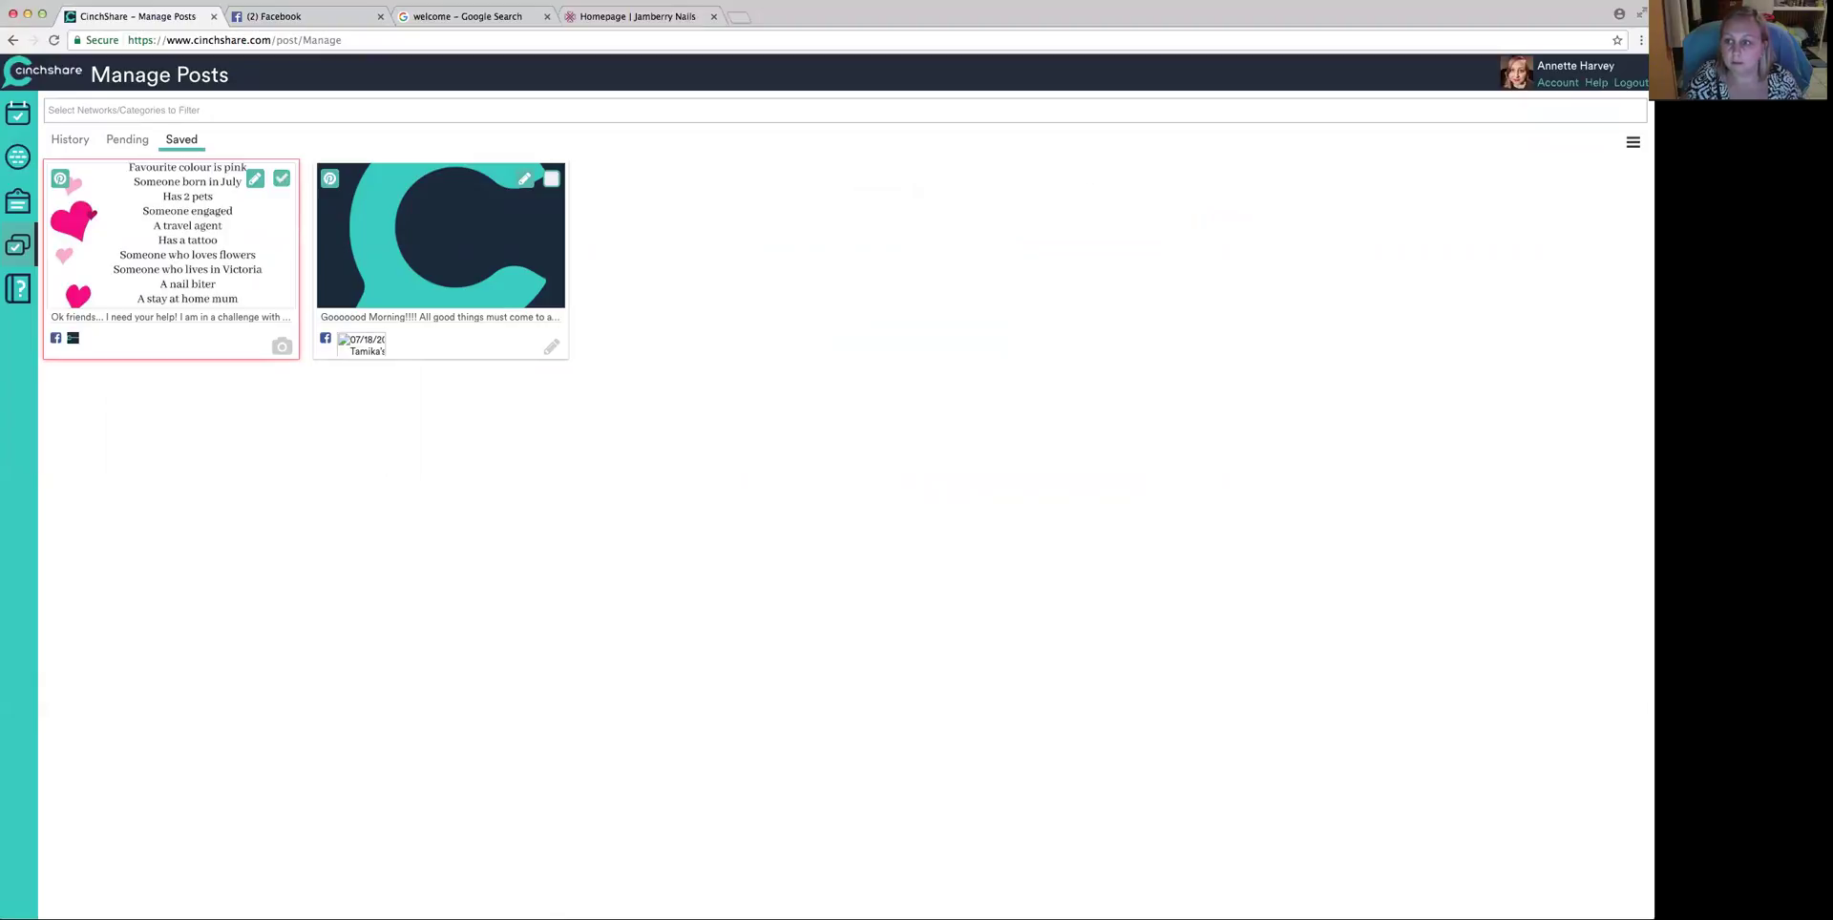
pyautogui.click(1632, 141)
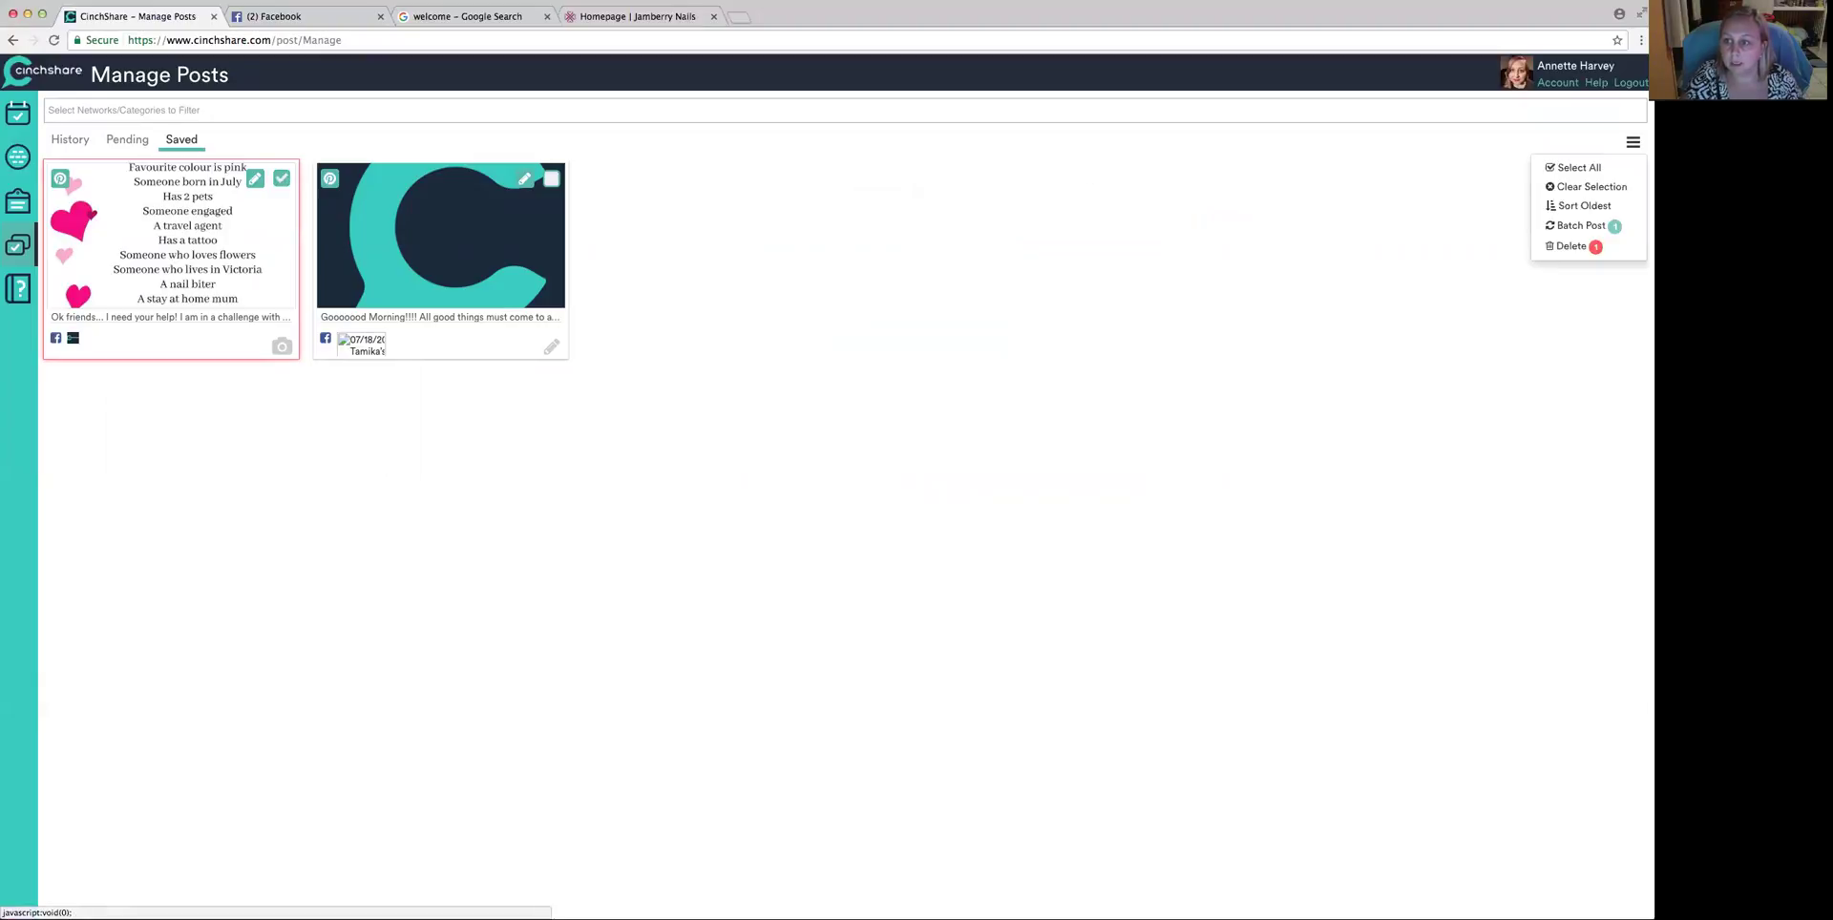
pyautogui.click(1567, 232)
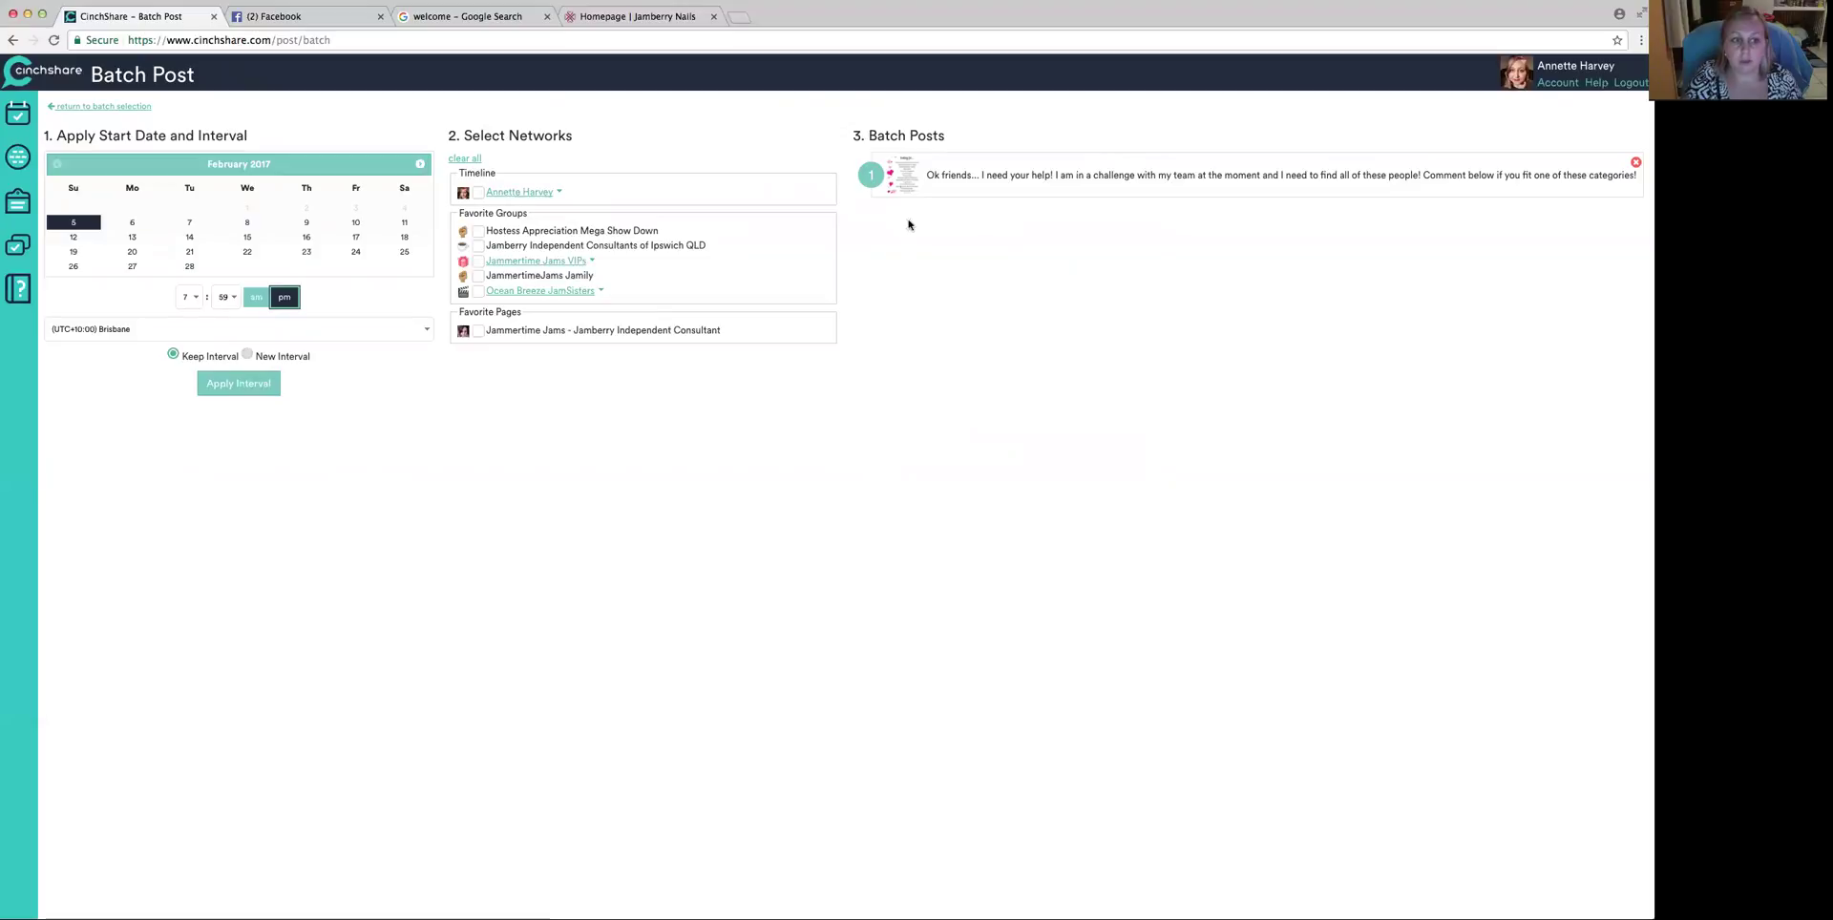
# - Apply the kept interval and schedule the batch to the event "Cinchshare How to get the most from it!"
pyautogui.click(245, 382)
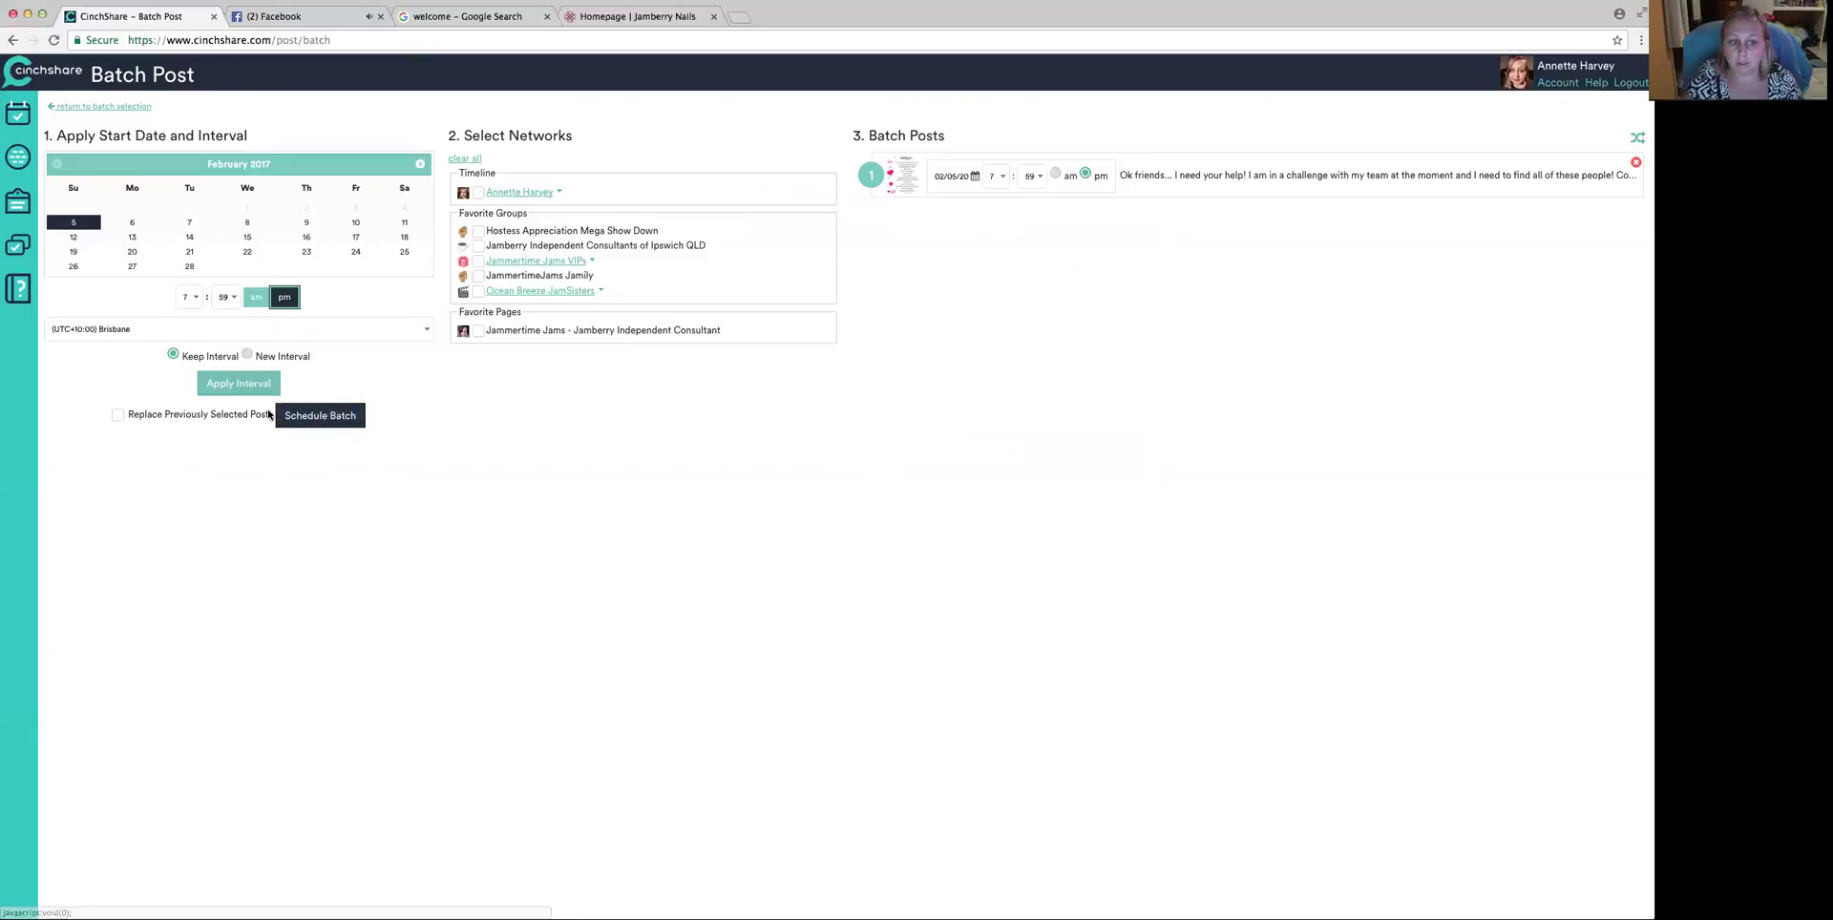
pyautogui.click(320, 418)
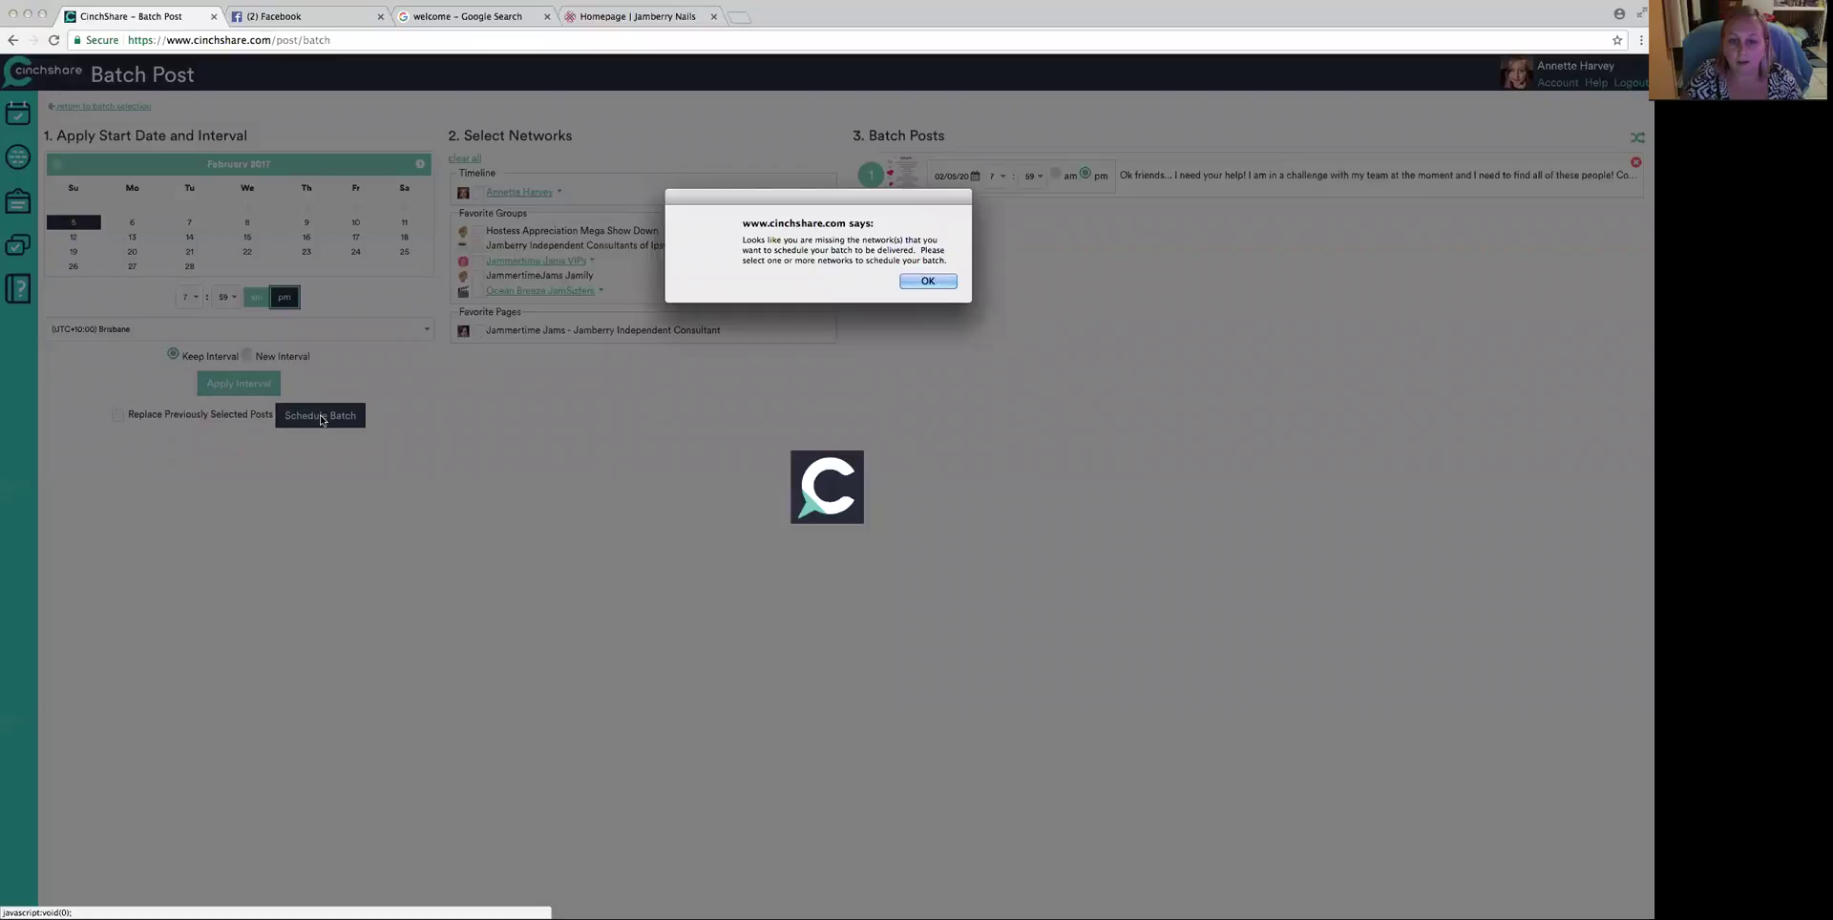
pyautogui.press('Return')
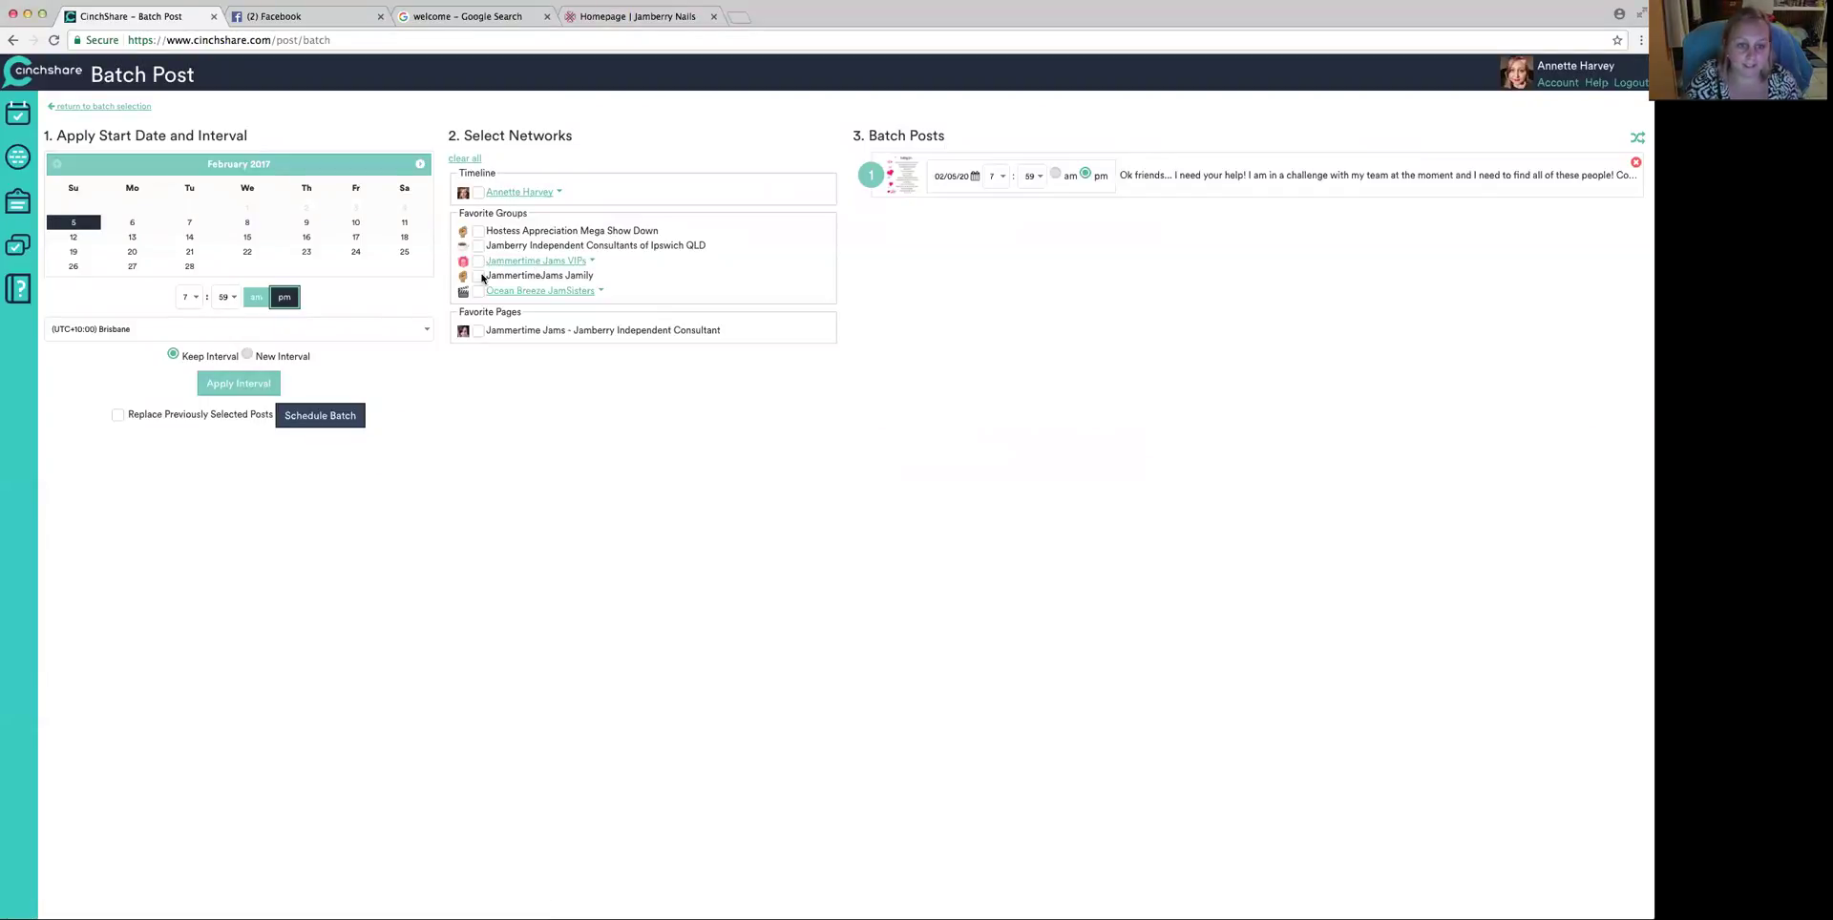
pyautogui.click(601, 291)
pyautogui.click(487, 324)
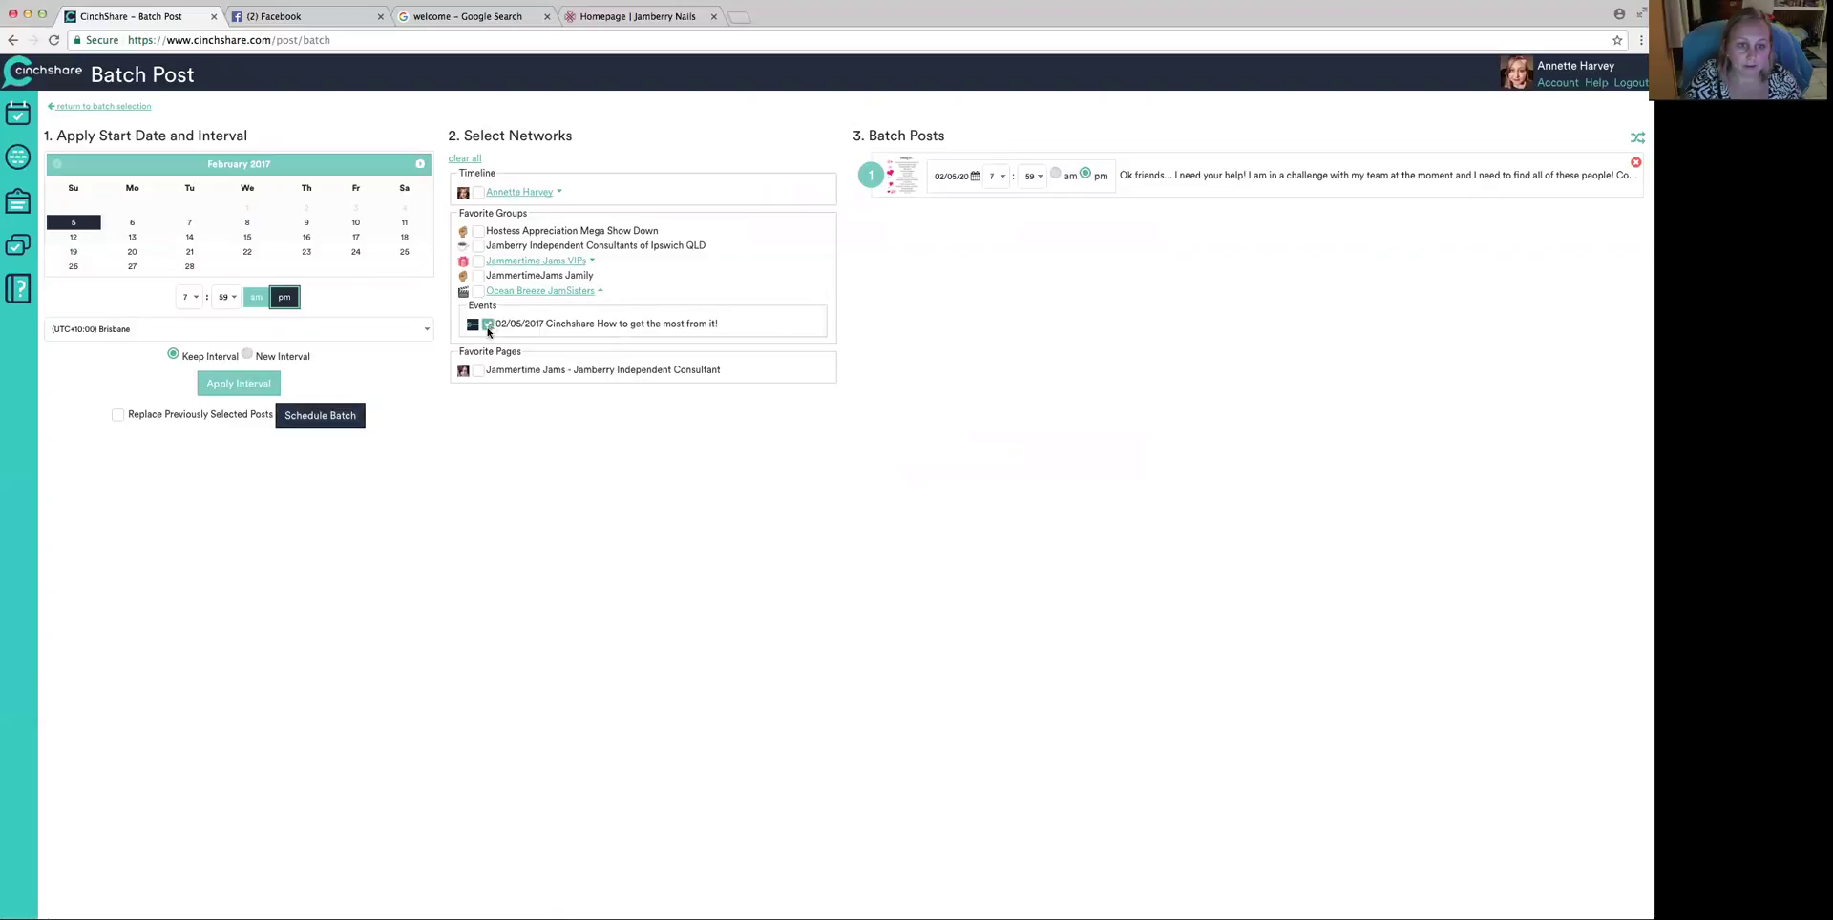
pyautogui.click(329, 415)
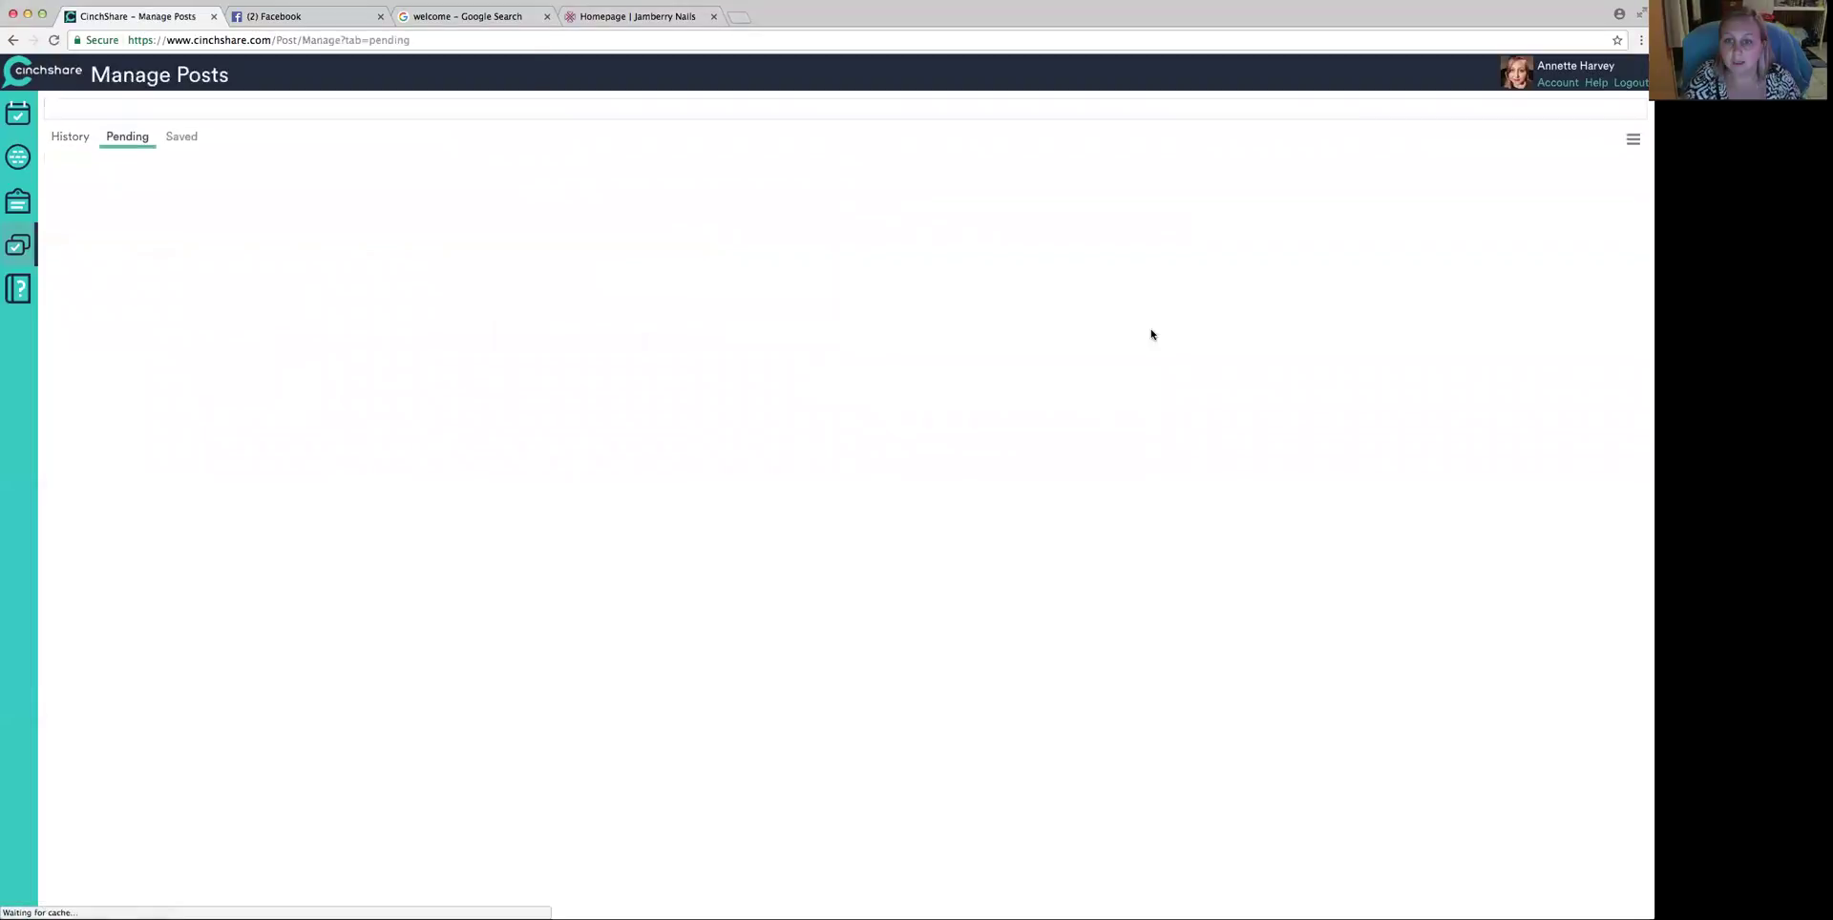
# - Delete the "Ok friends... I need your help!" post from the scheduler's upcoming items
pyautogui.click(19, 114)
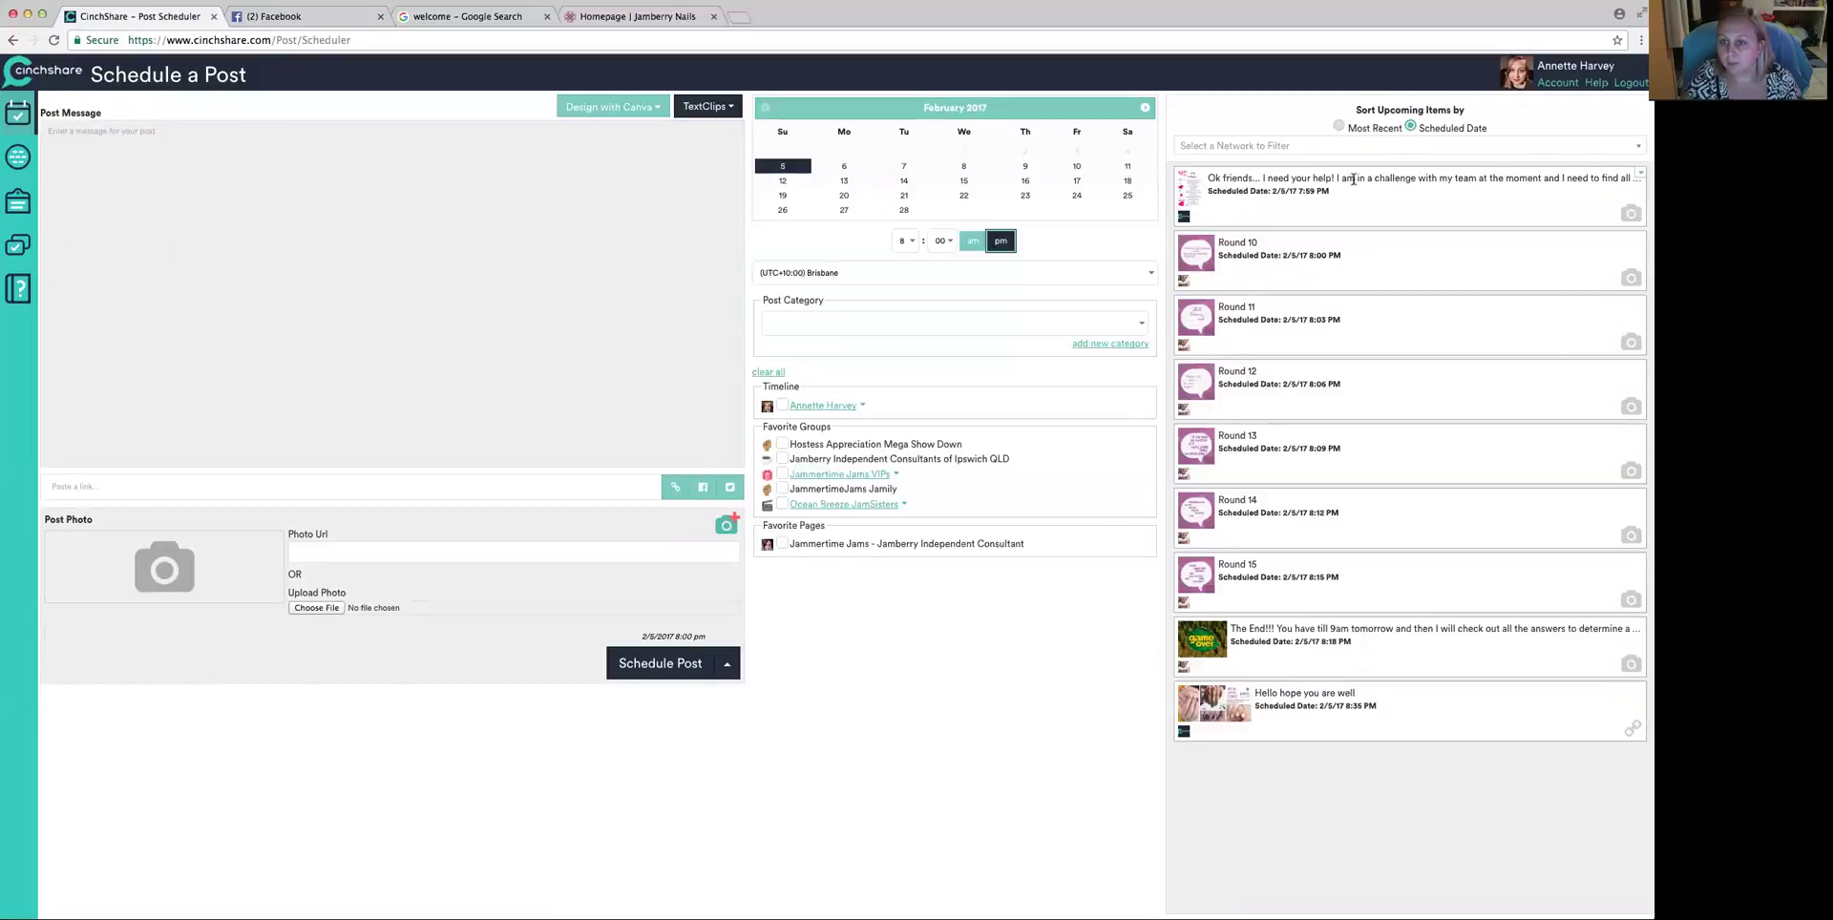
pyautogui.click(1639, 175)
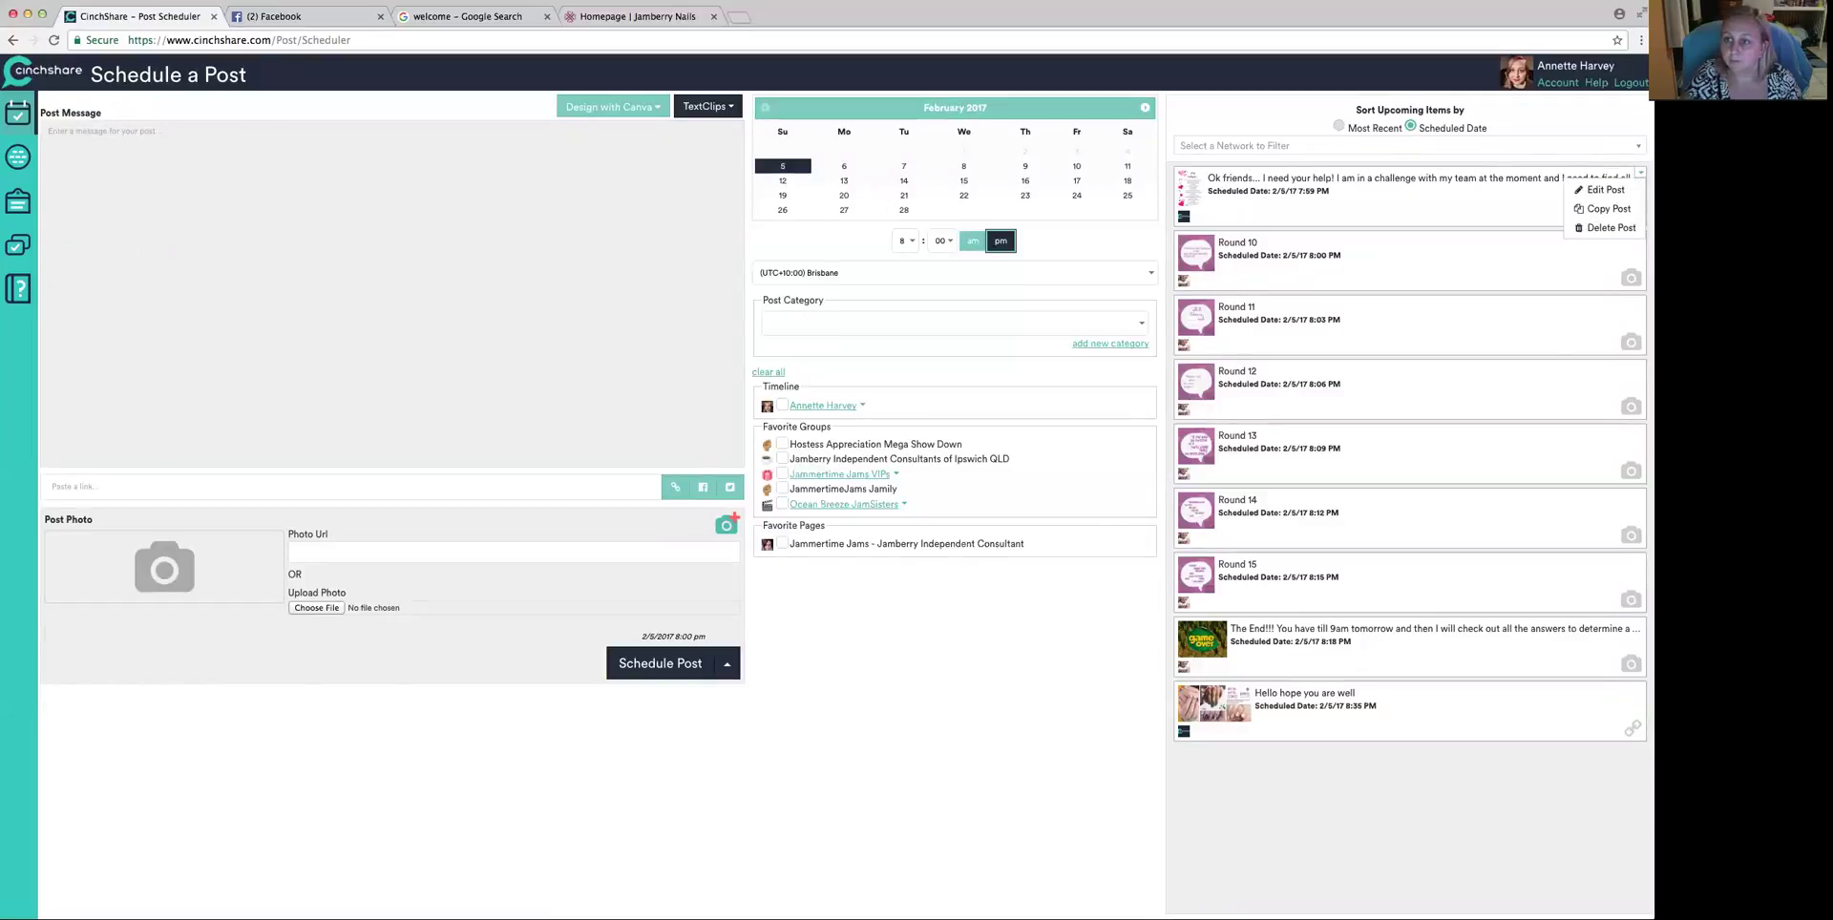
pyautogui.click(1613, 220)
pyautogui.click(1014, 141)
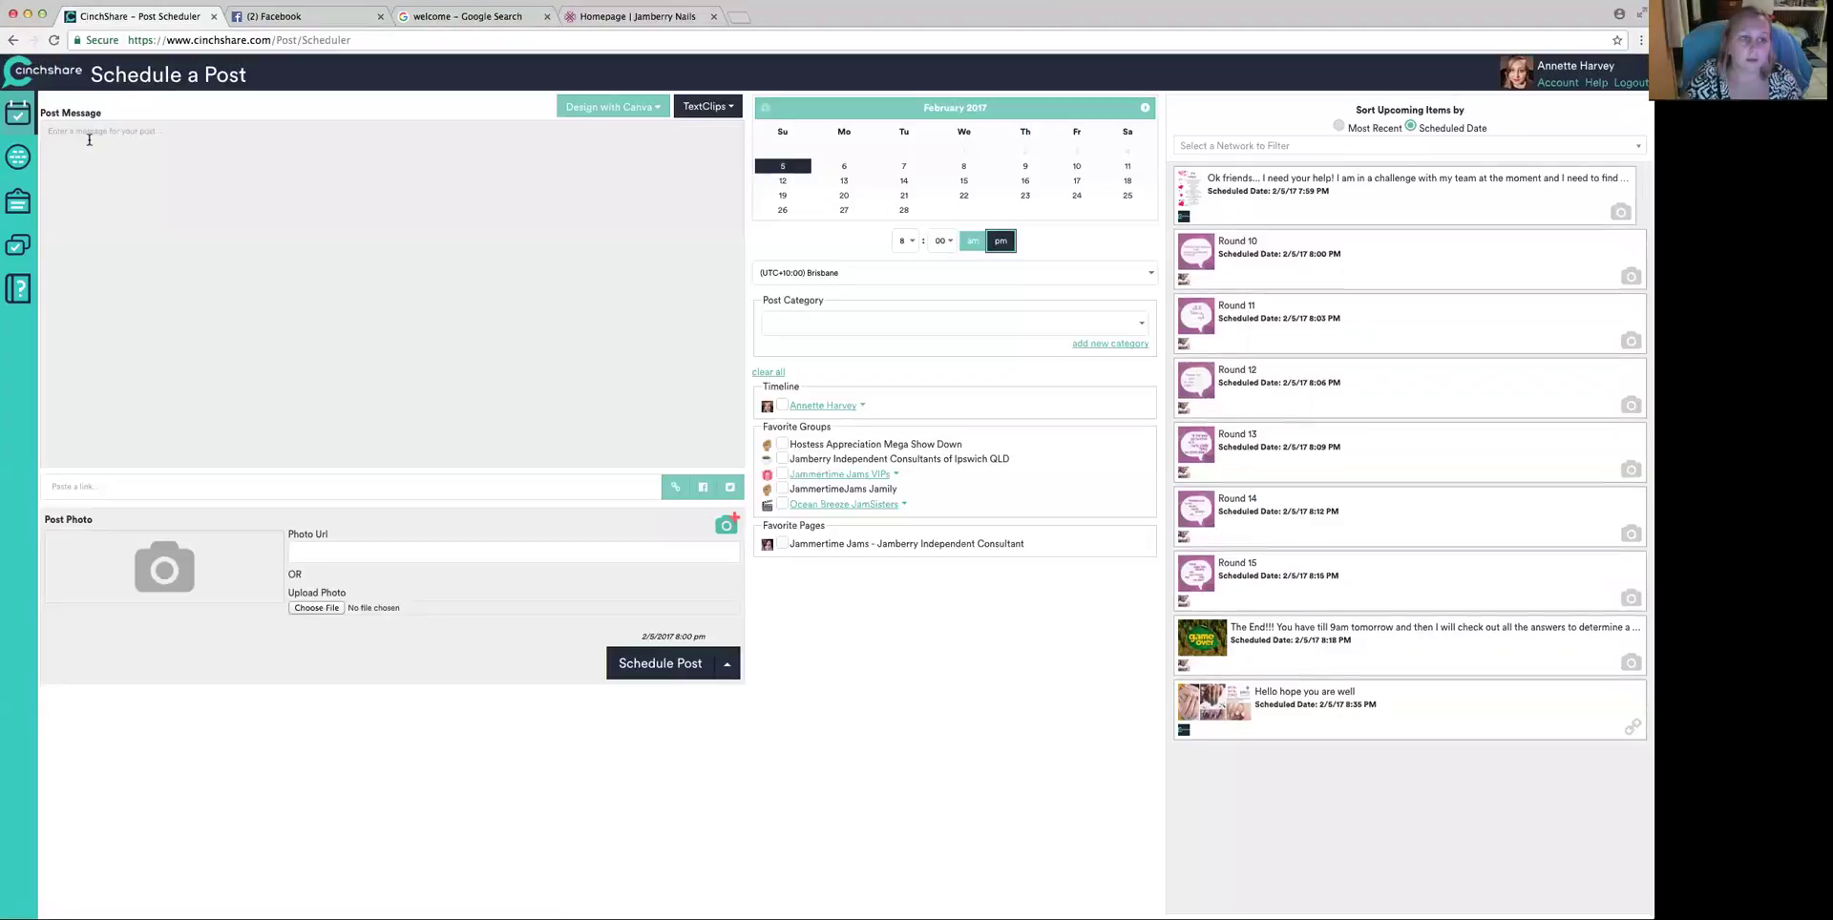
# - Filter the post history in Manage Posts by the event "Cinchshare How to get the most from it!"
pyautogui.click(19, 214)
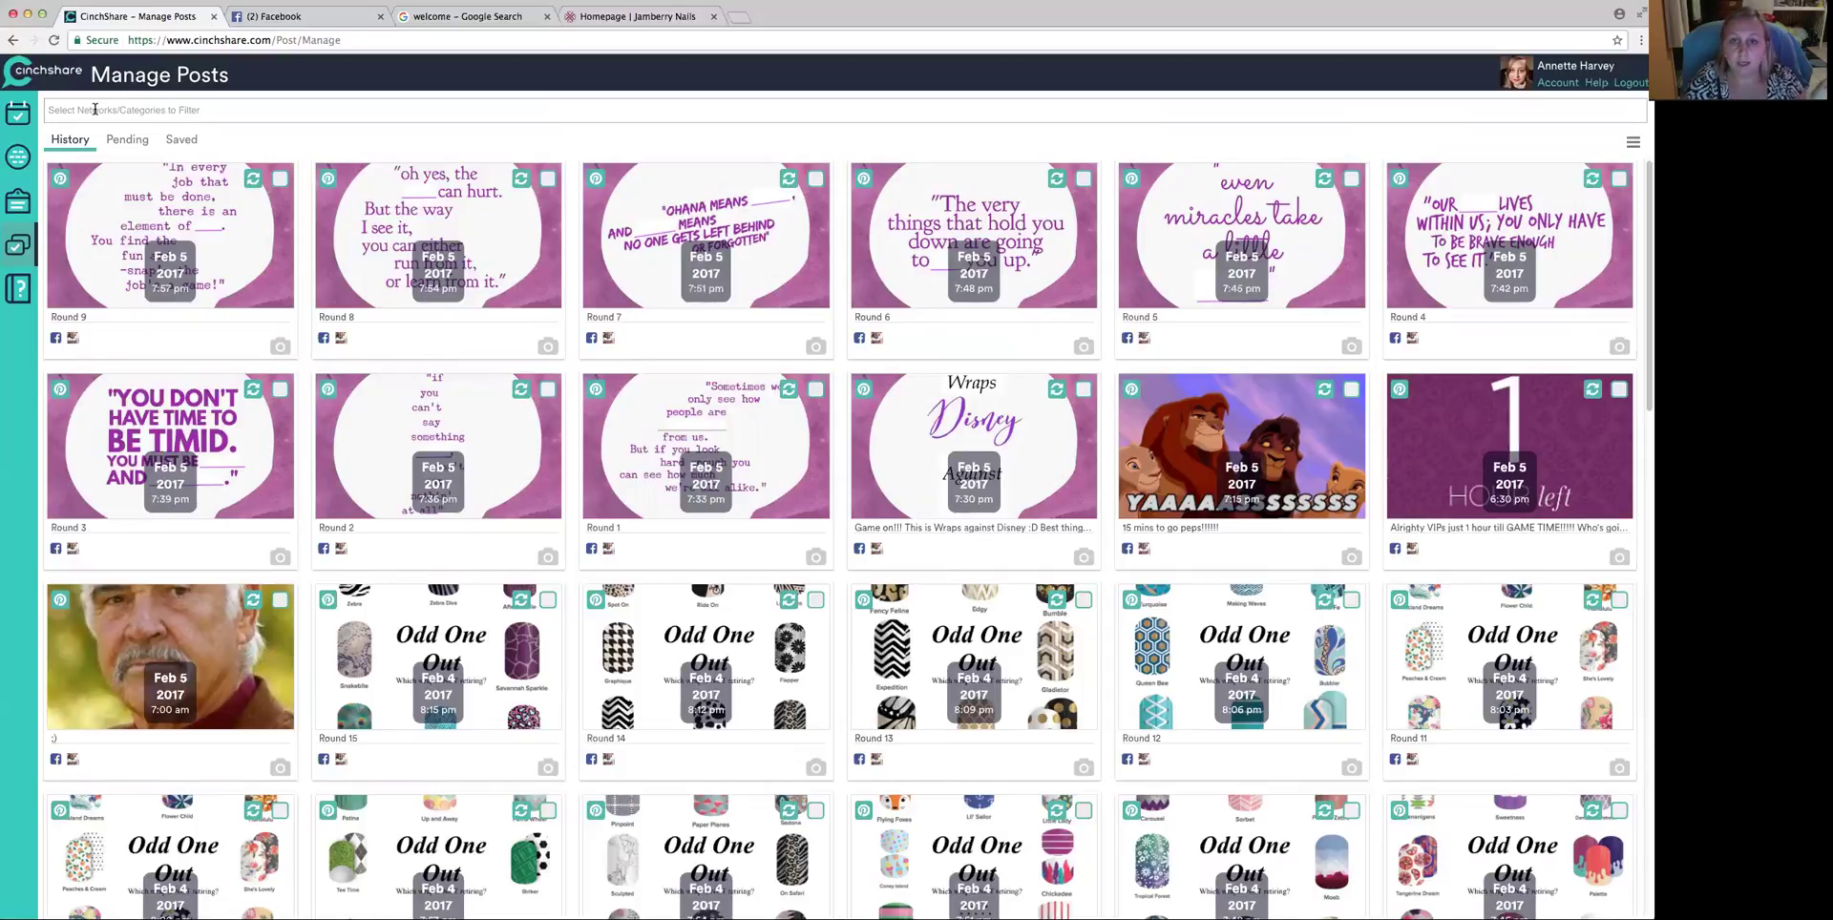
pyautogui.click(95, 109)
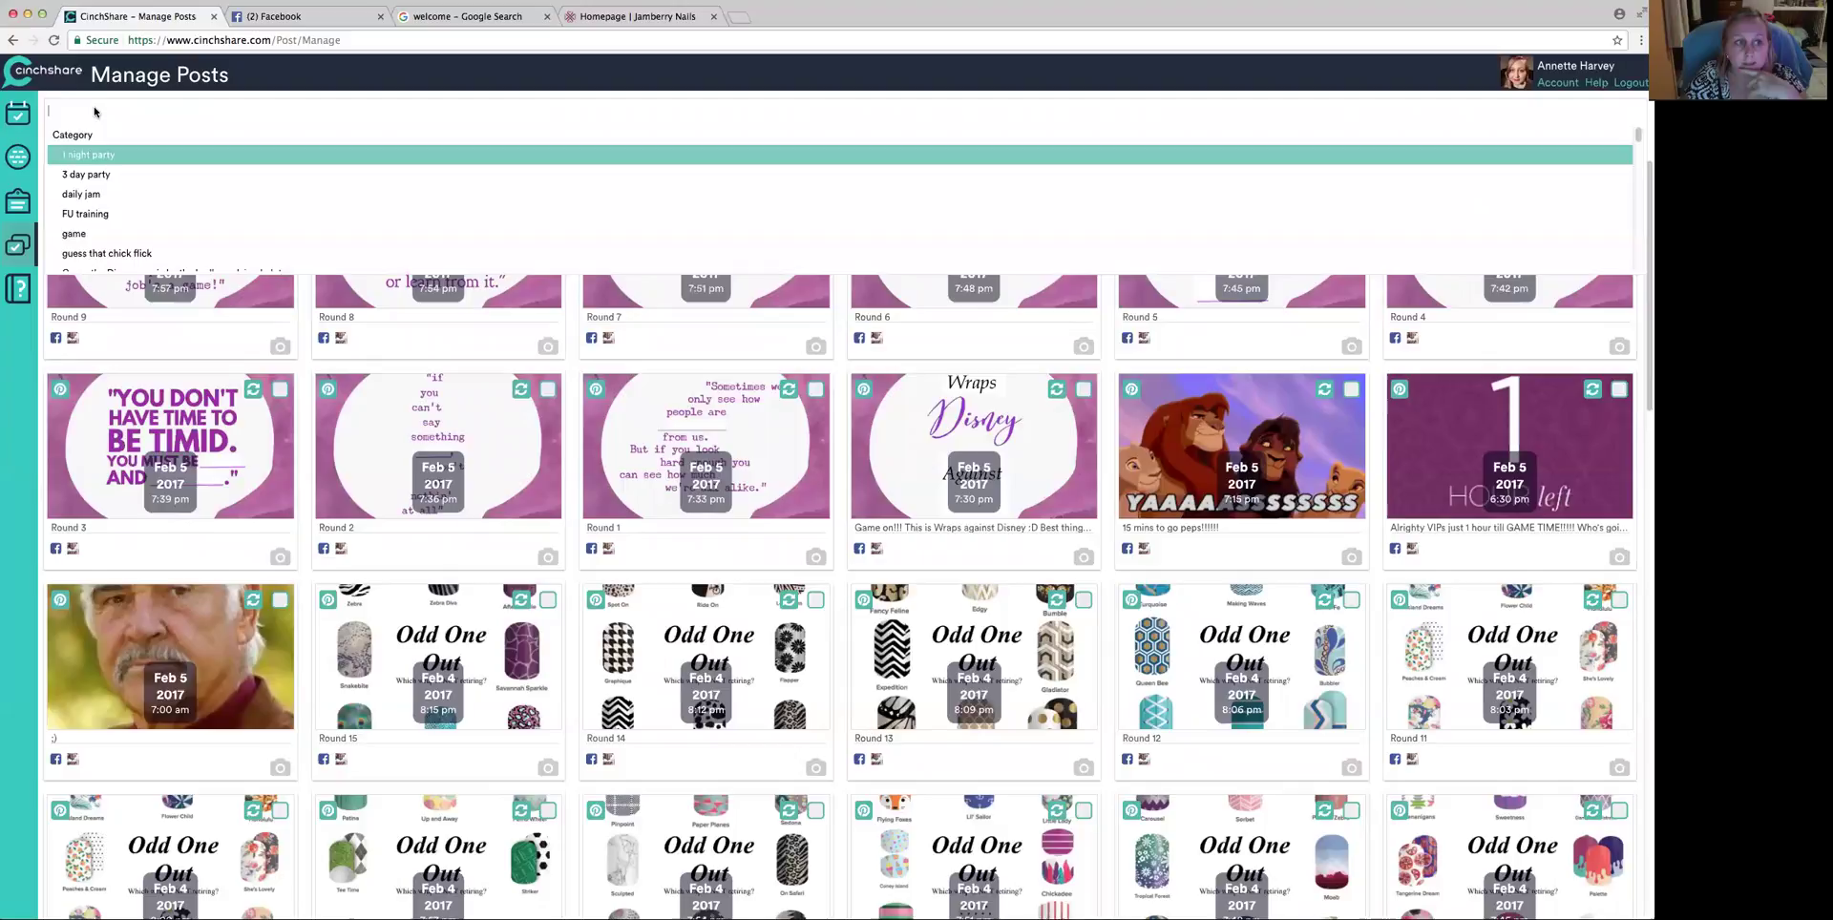
pyautogui.scroll(-1, 70, 166)
pyautogui.scroll(-5, 76, 165)
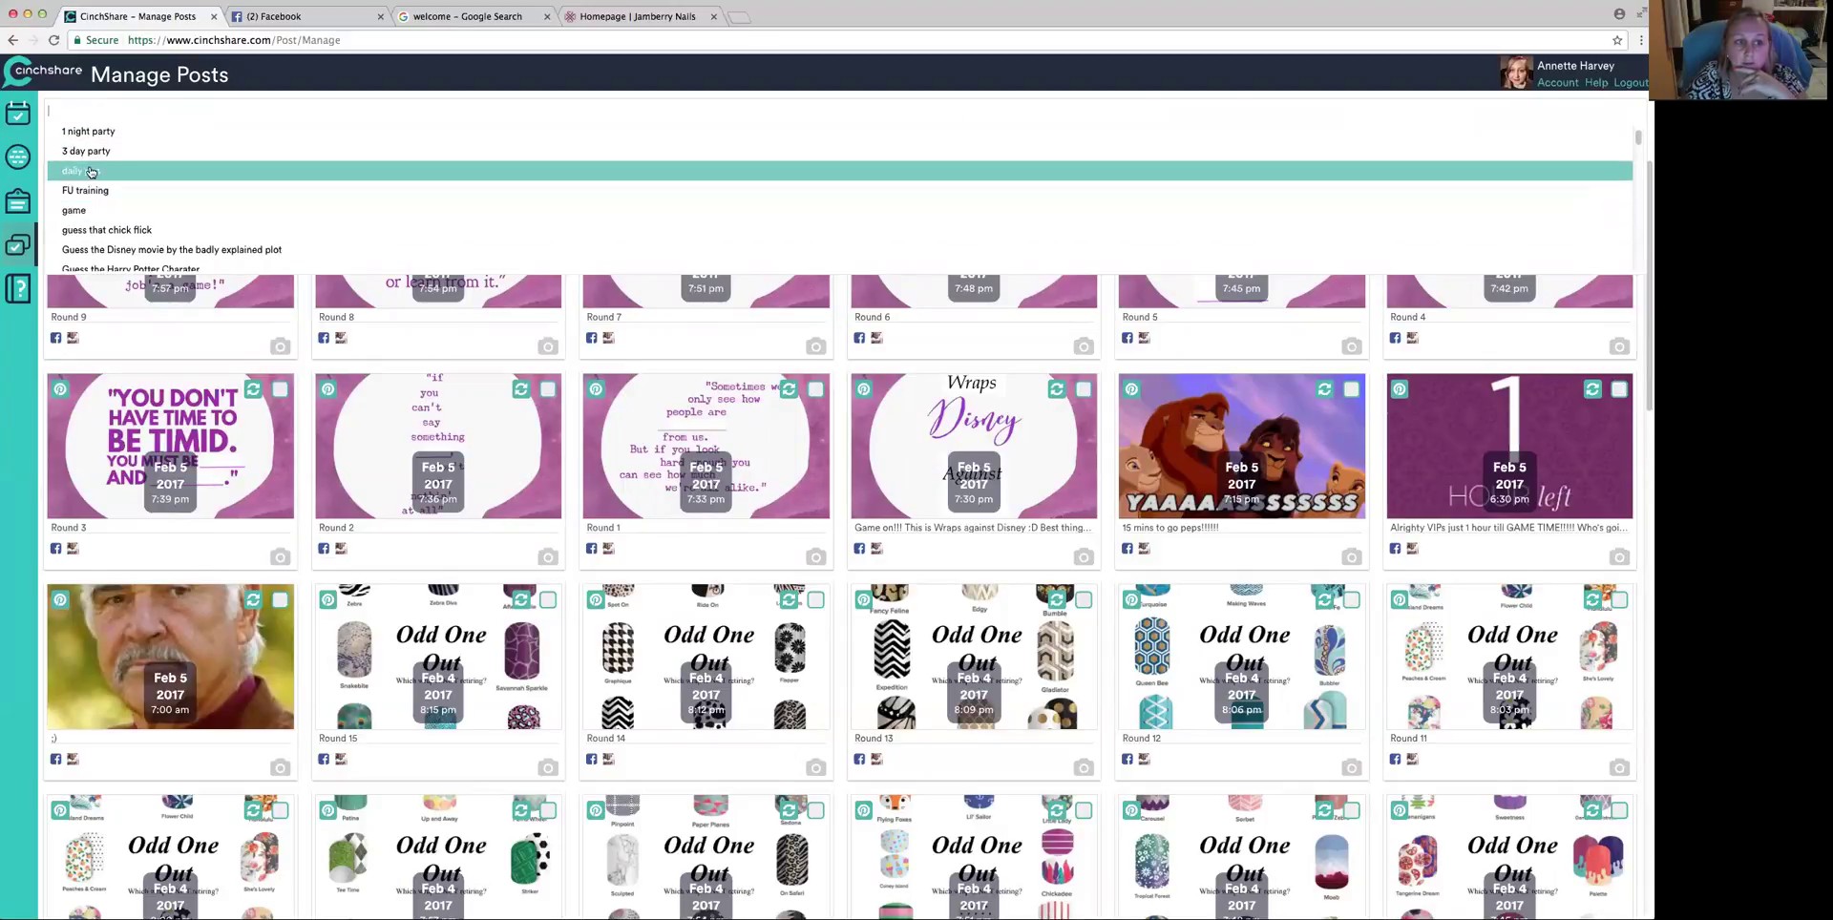
pyautogui.scroll(-6, 96, 182)
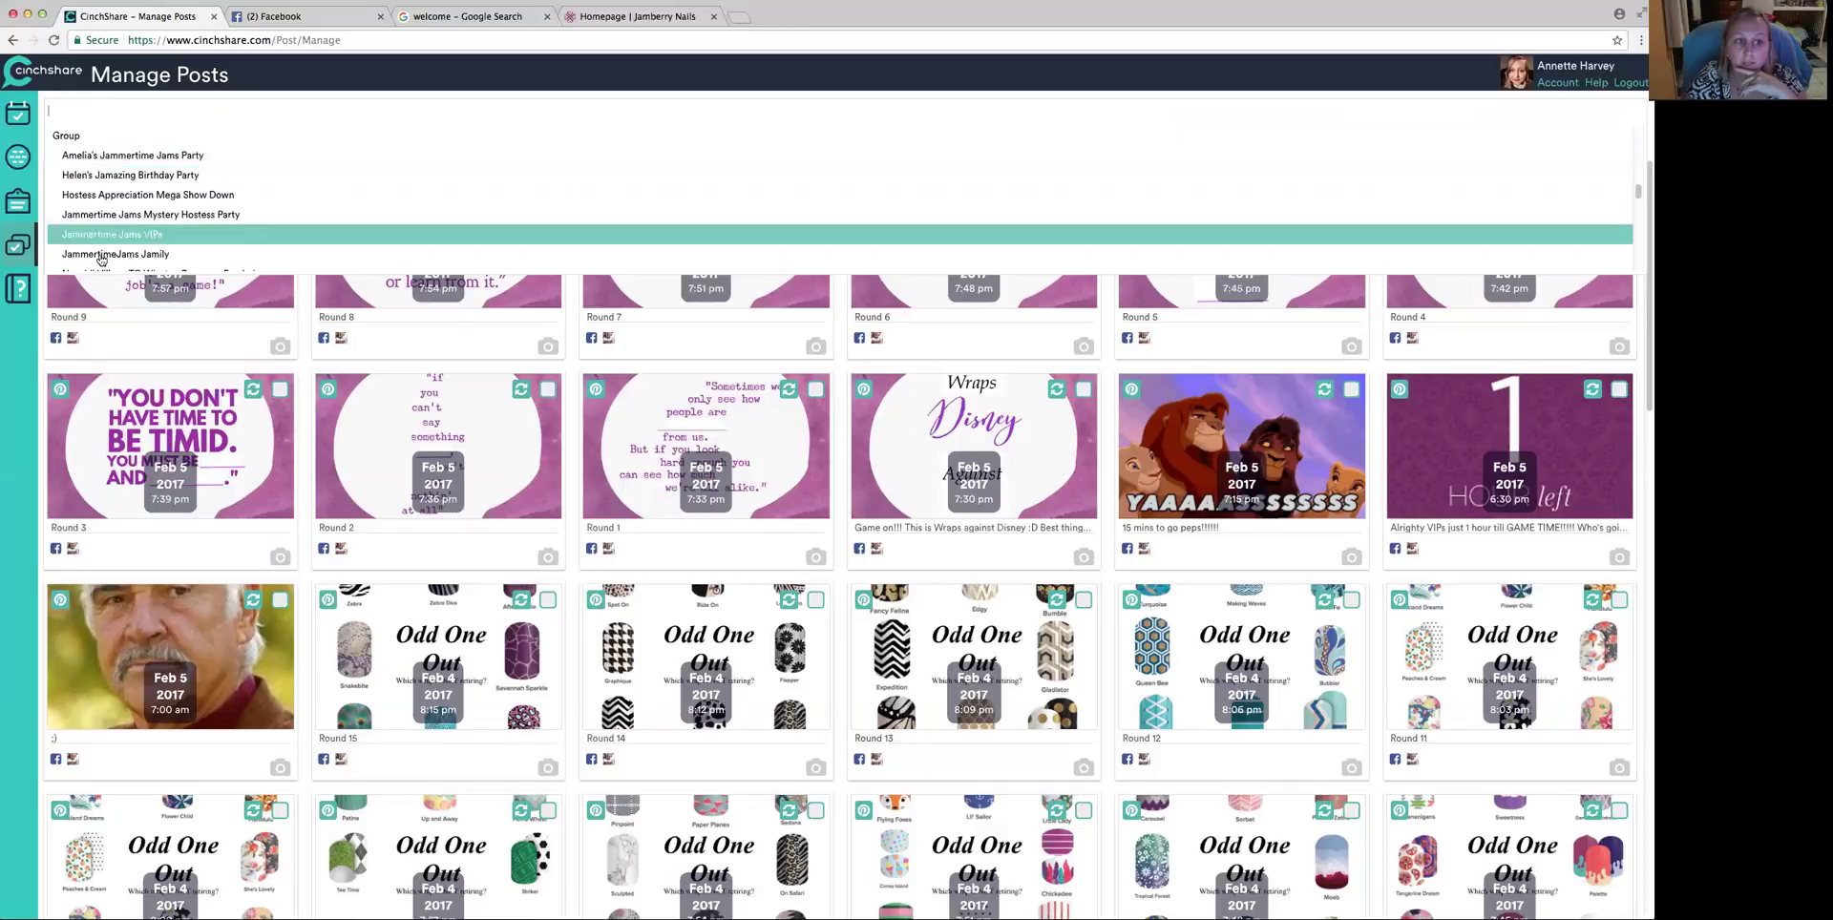
pyautogui.scroll(-3, 107, 243)
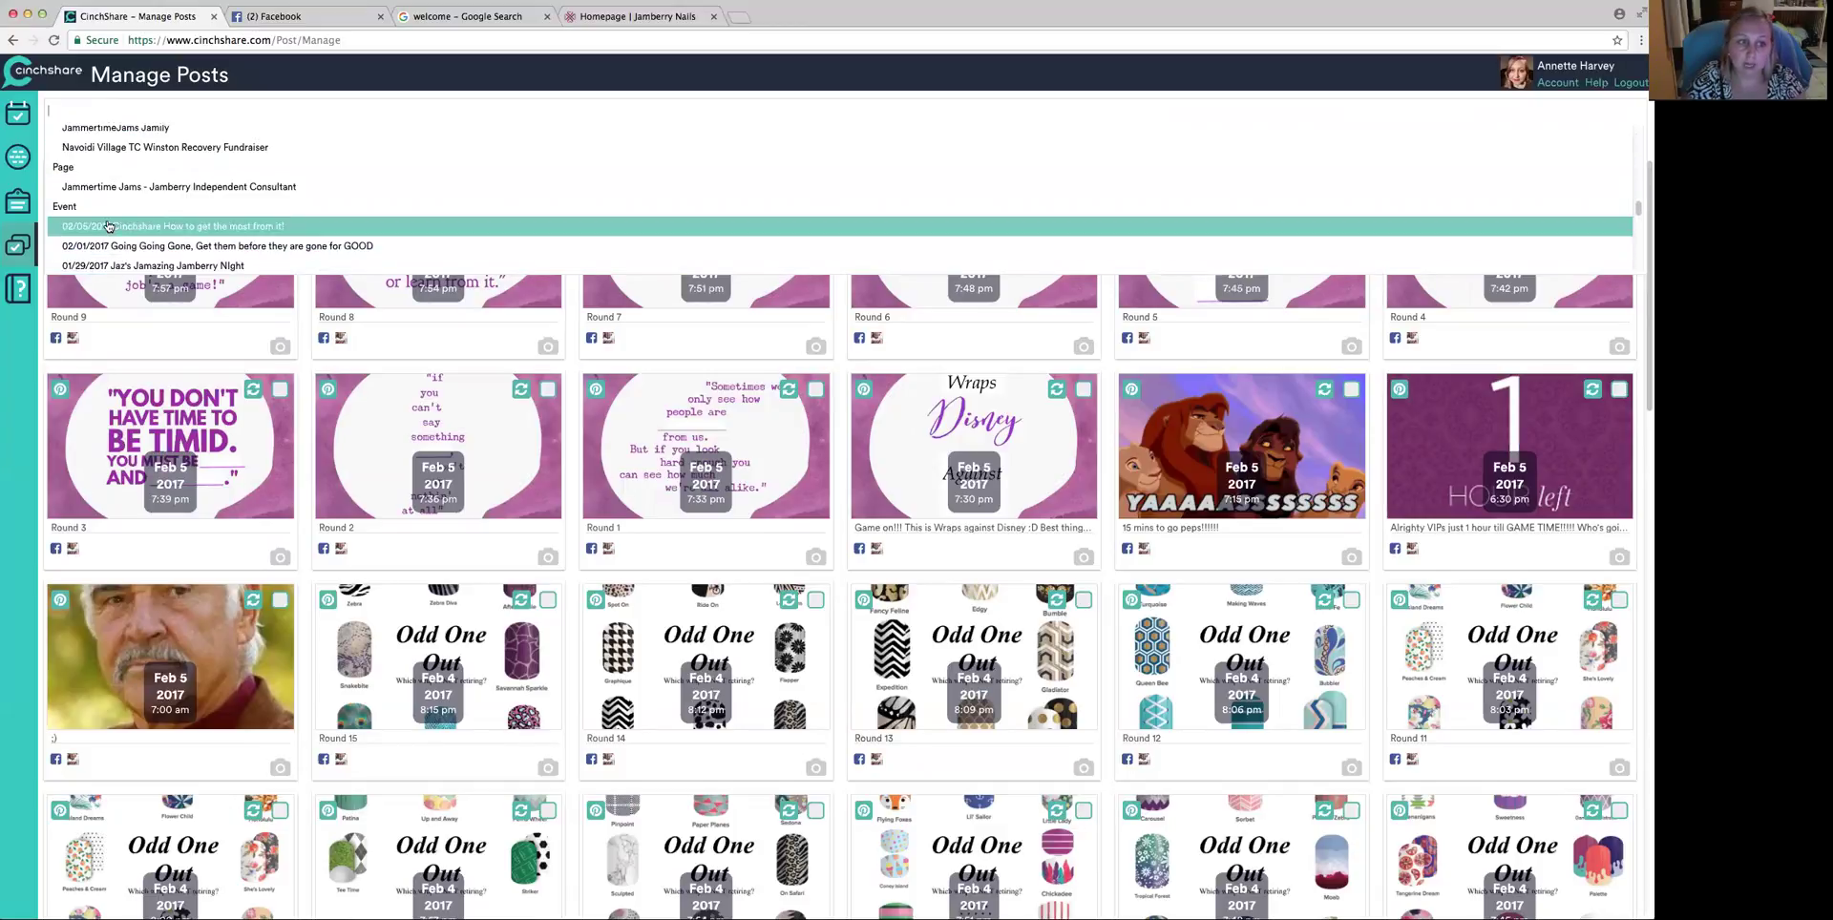
pyautogui.scroll(1, 110, 234)
pyautogui.click(112, 250)
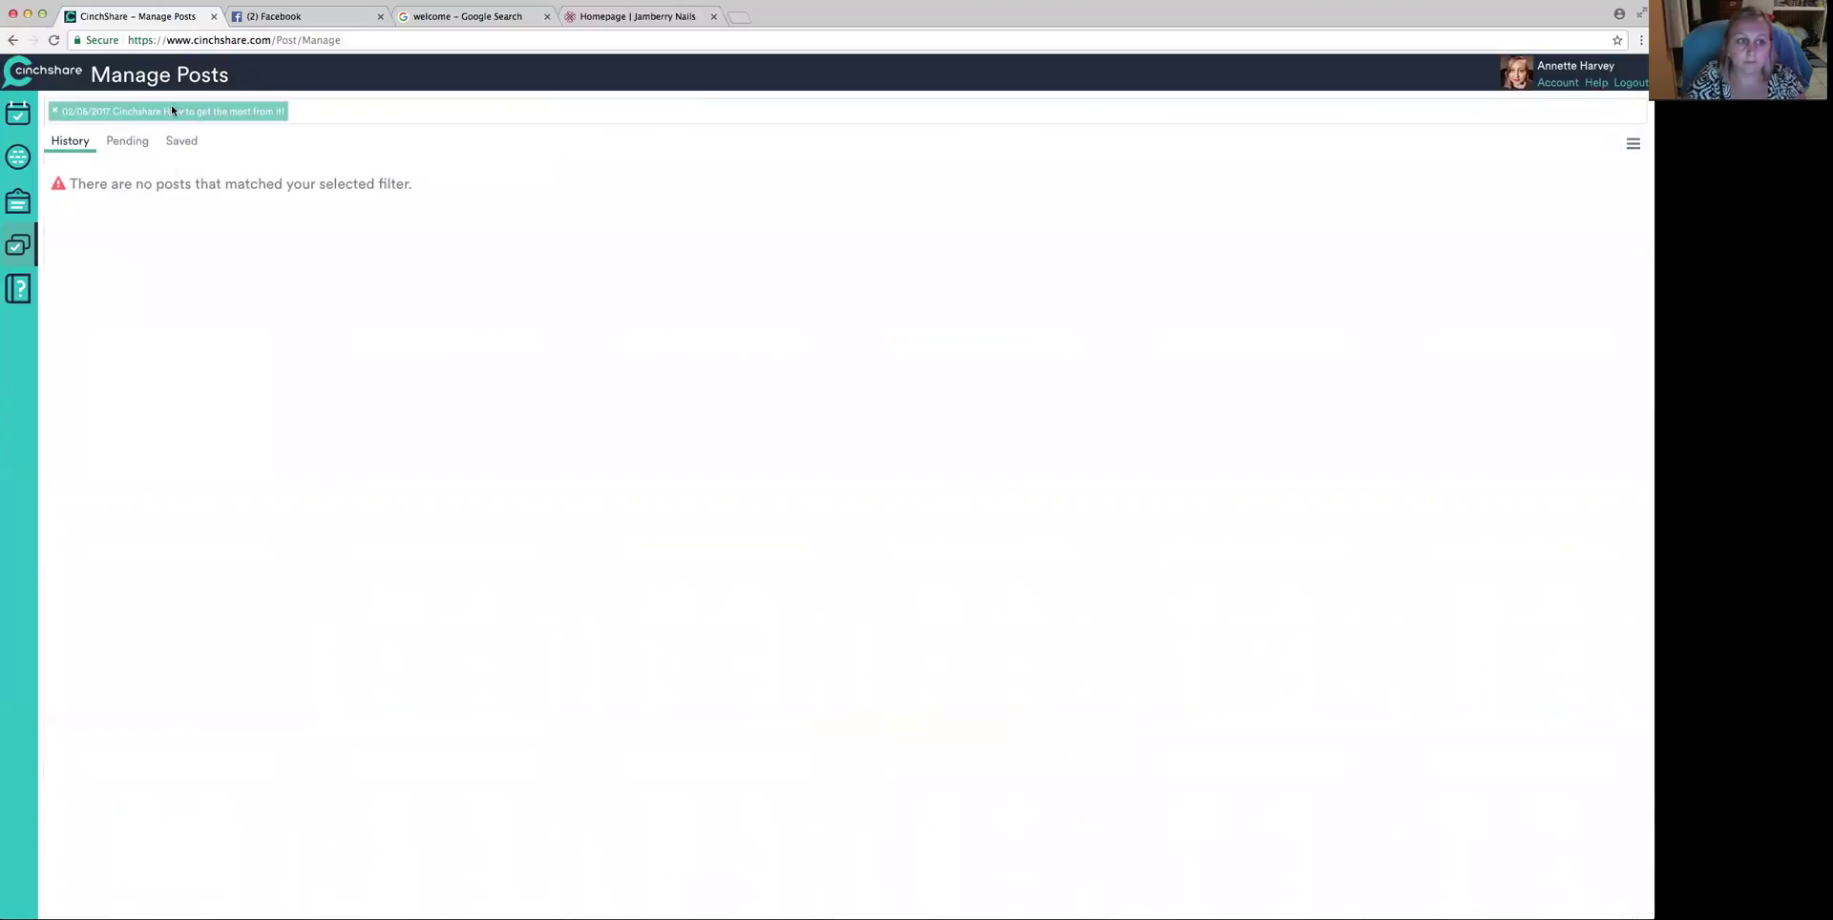
# - Replace the filter with the 11/28/2016 Happy Jamberry Party event and look through its past posts
pyautogui.click(55, 110)
pyautogui.click(93, 110)
pyautogui.scroll(-5, 92, 229)
pyautogui.scroll(2, 92, 235)
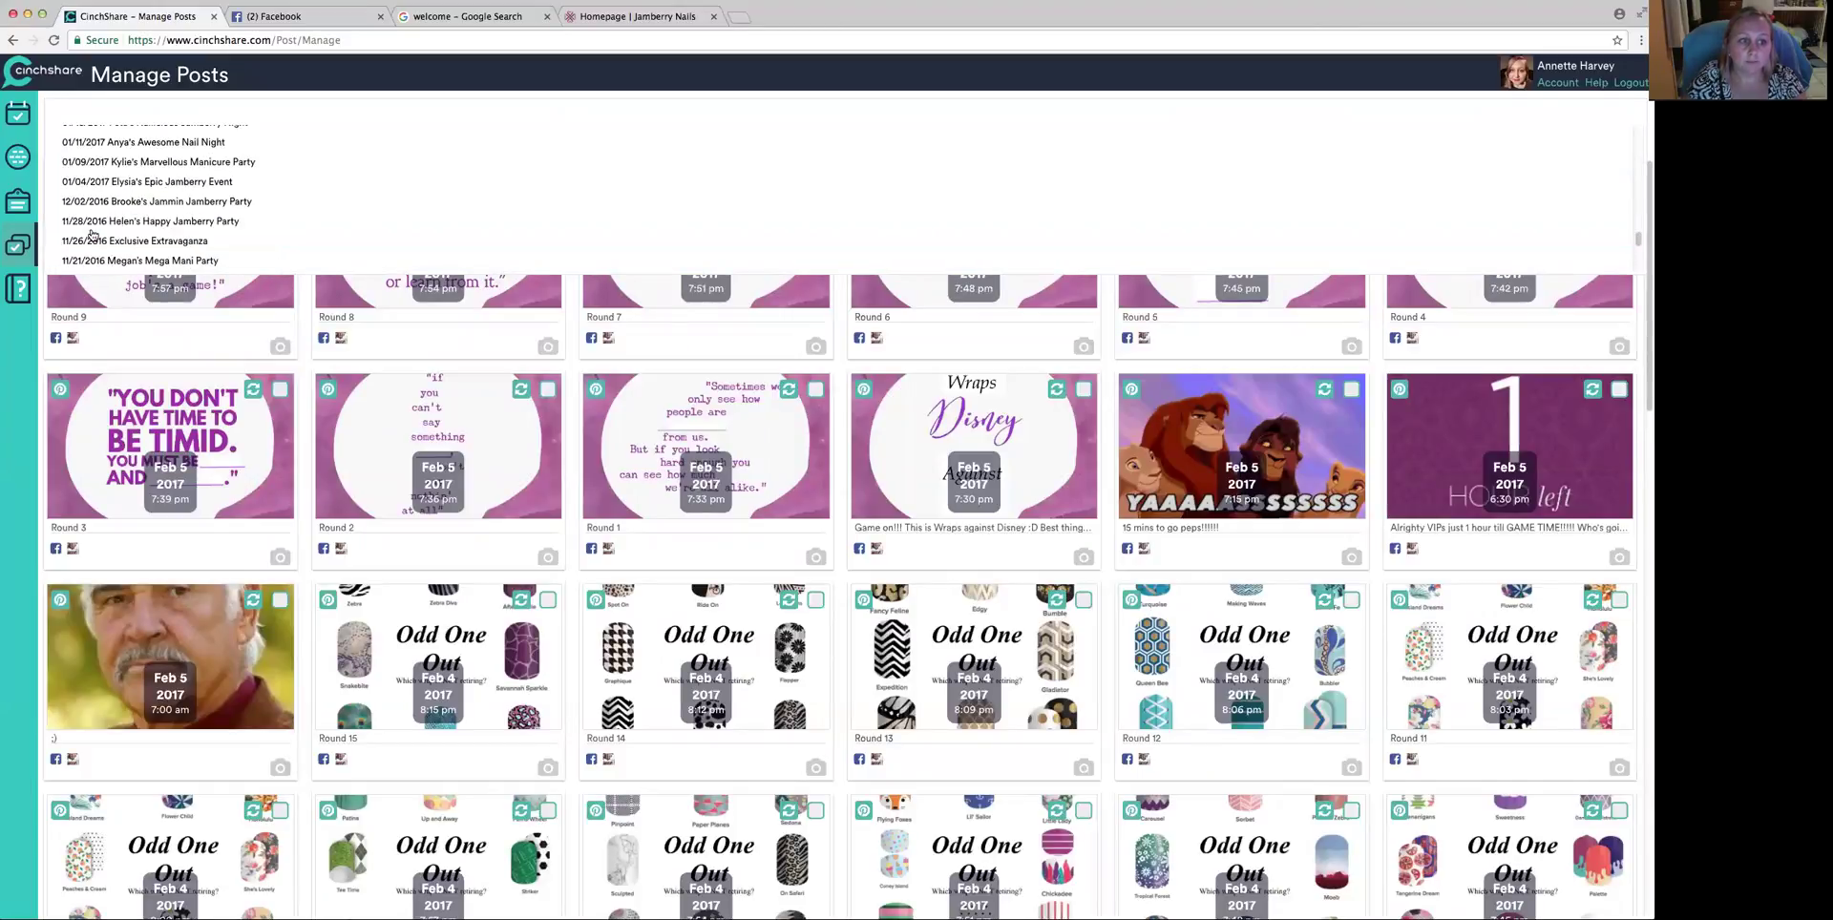
pyautogui.click(100, 217)
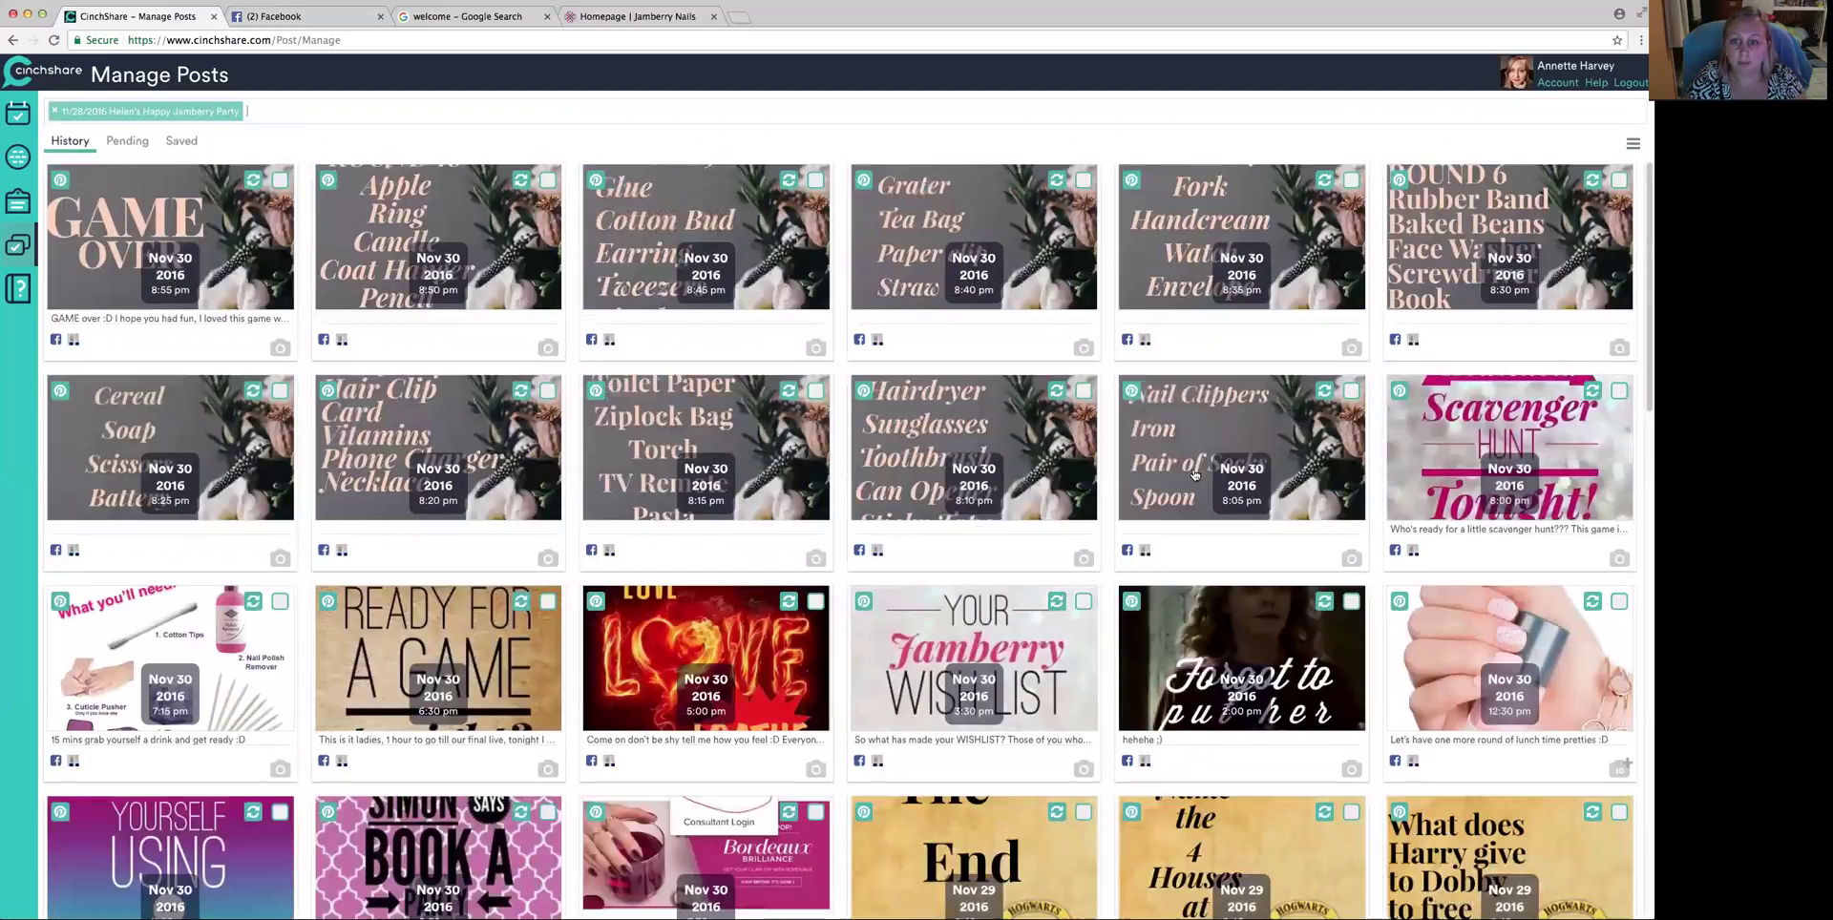
pyautogui.scroll(-3, 379, 465)
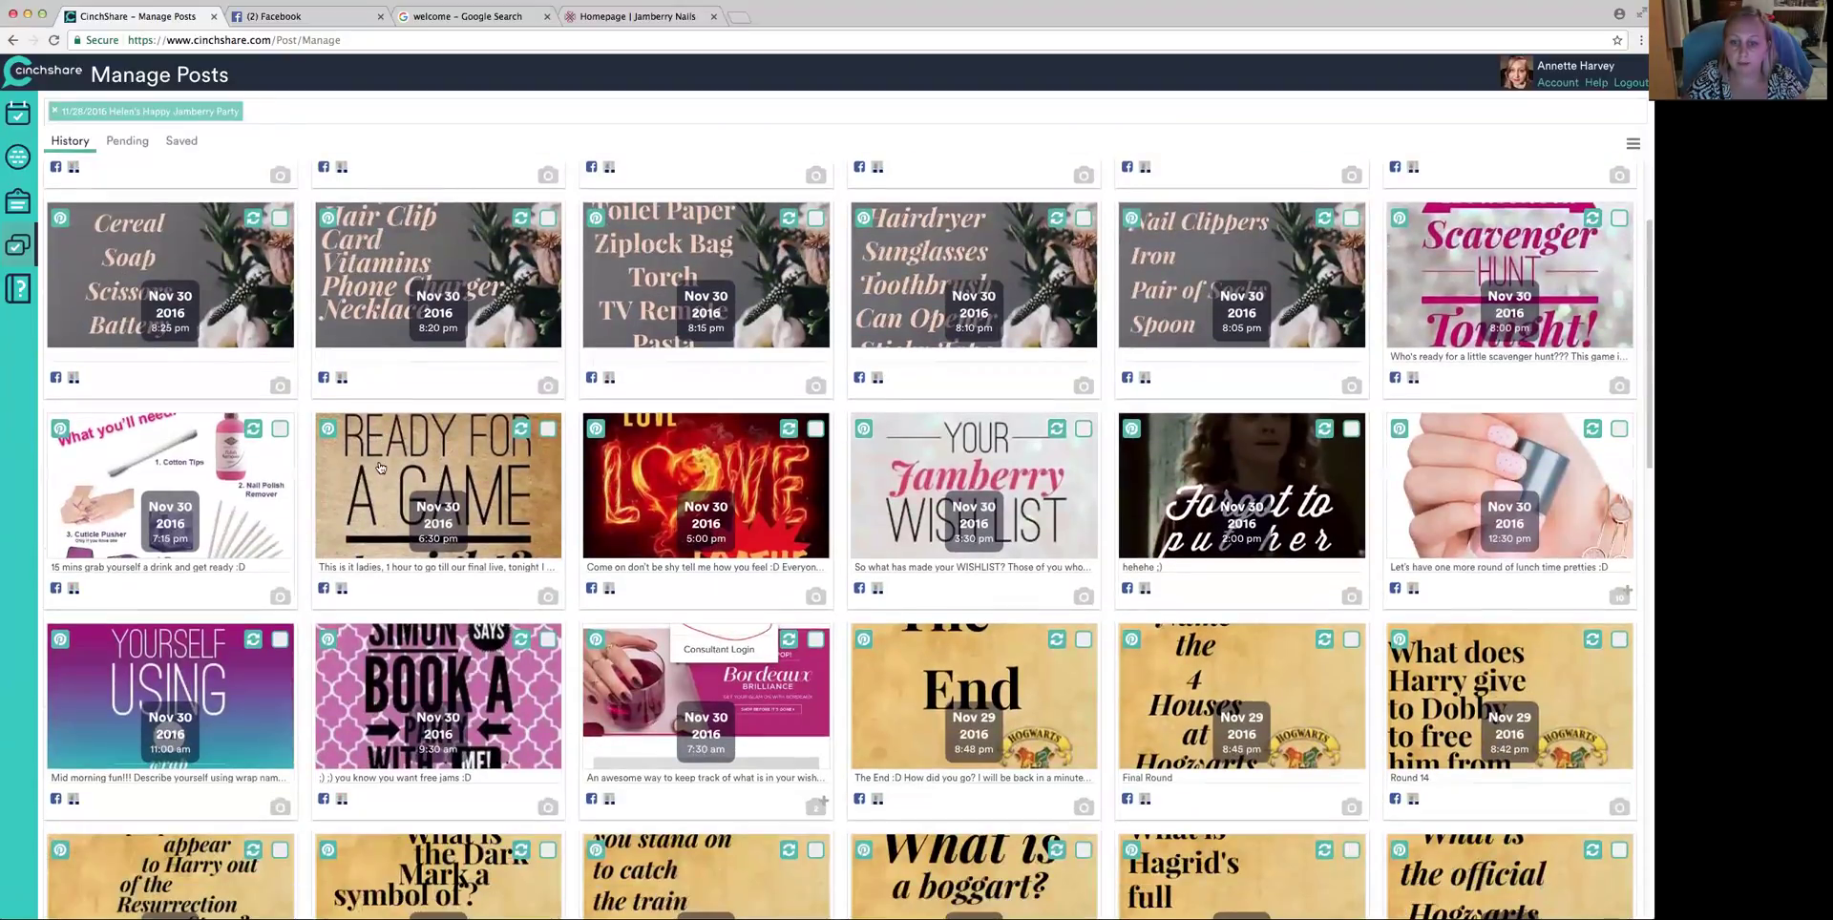
pyautogui.scroll(-15, 379, 465)
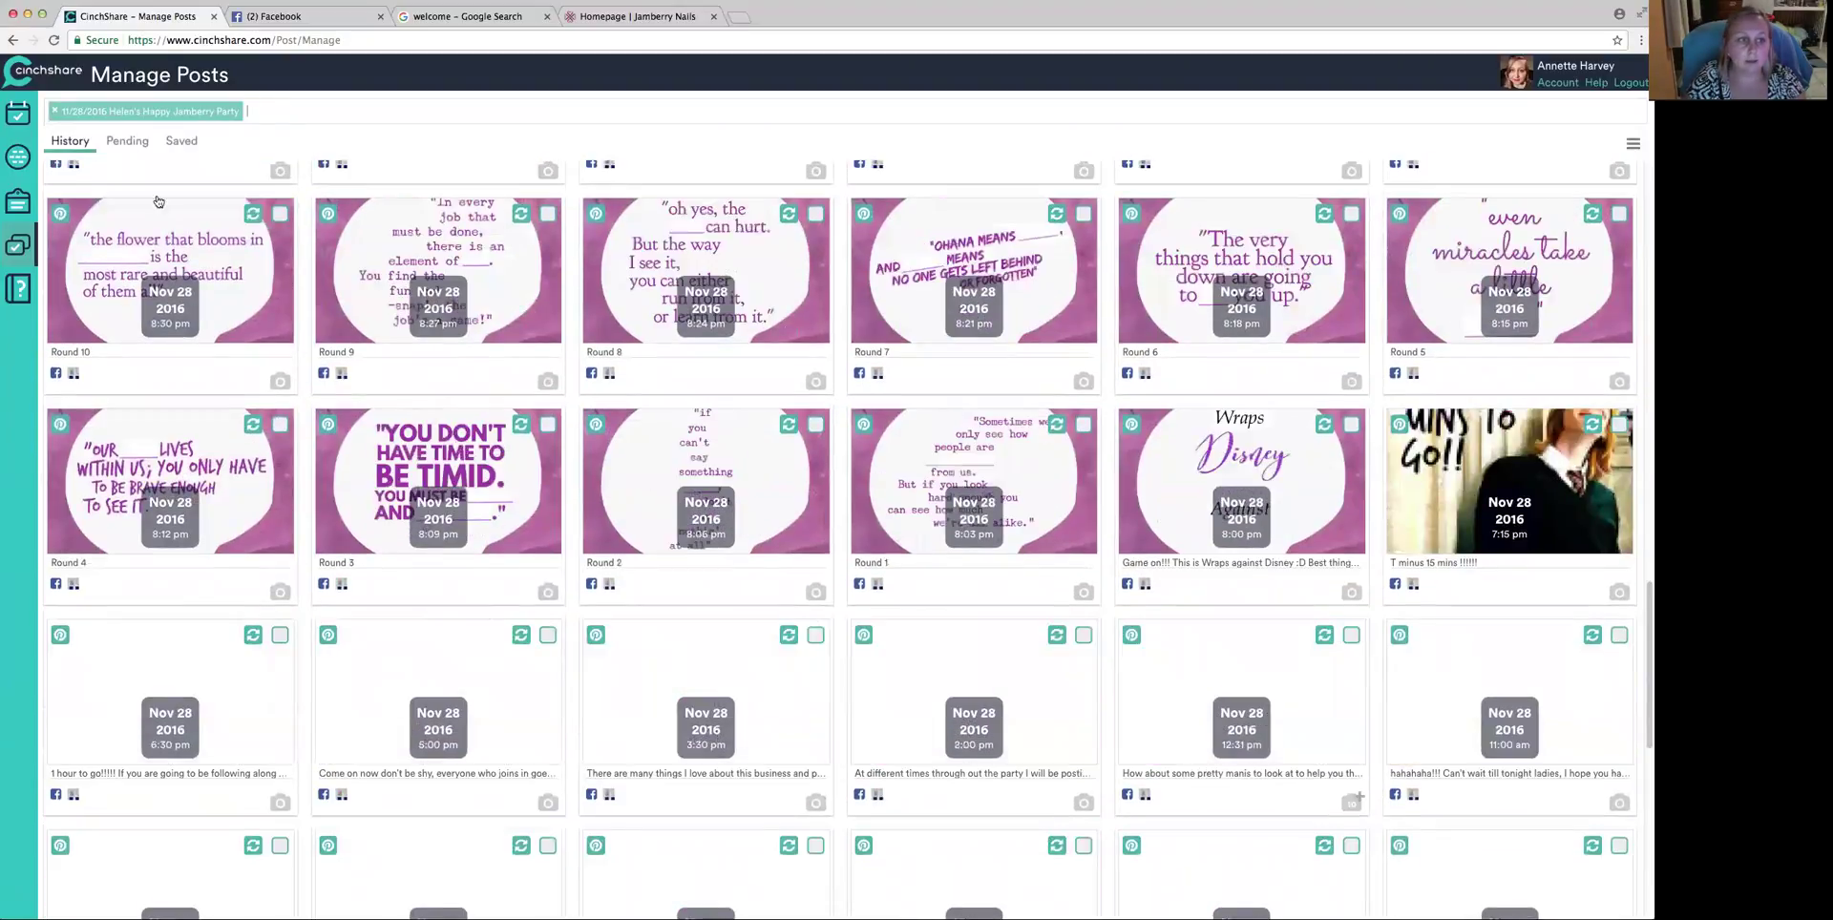
# - Replace the event filter with the "game" category and look through the matching past posts
pyautogui.click(54, 111)
pyautogui.click(86, 111)
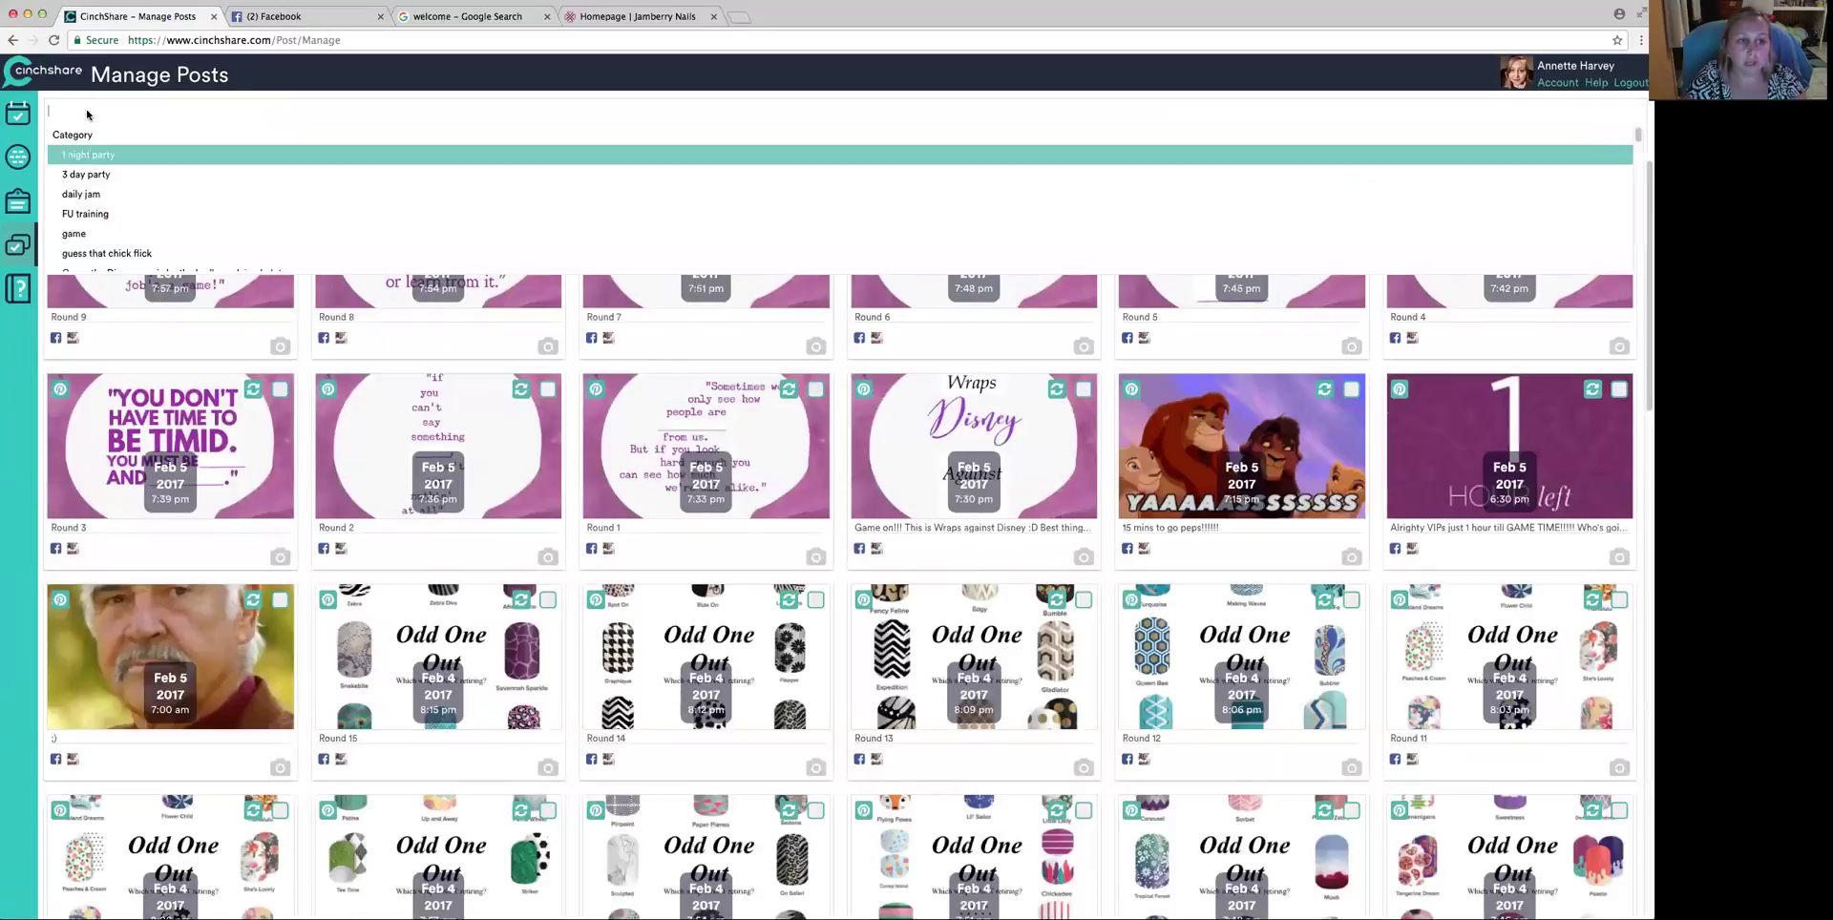
pyautogui.click(105, 233)
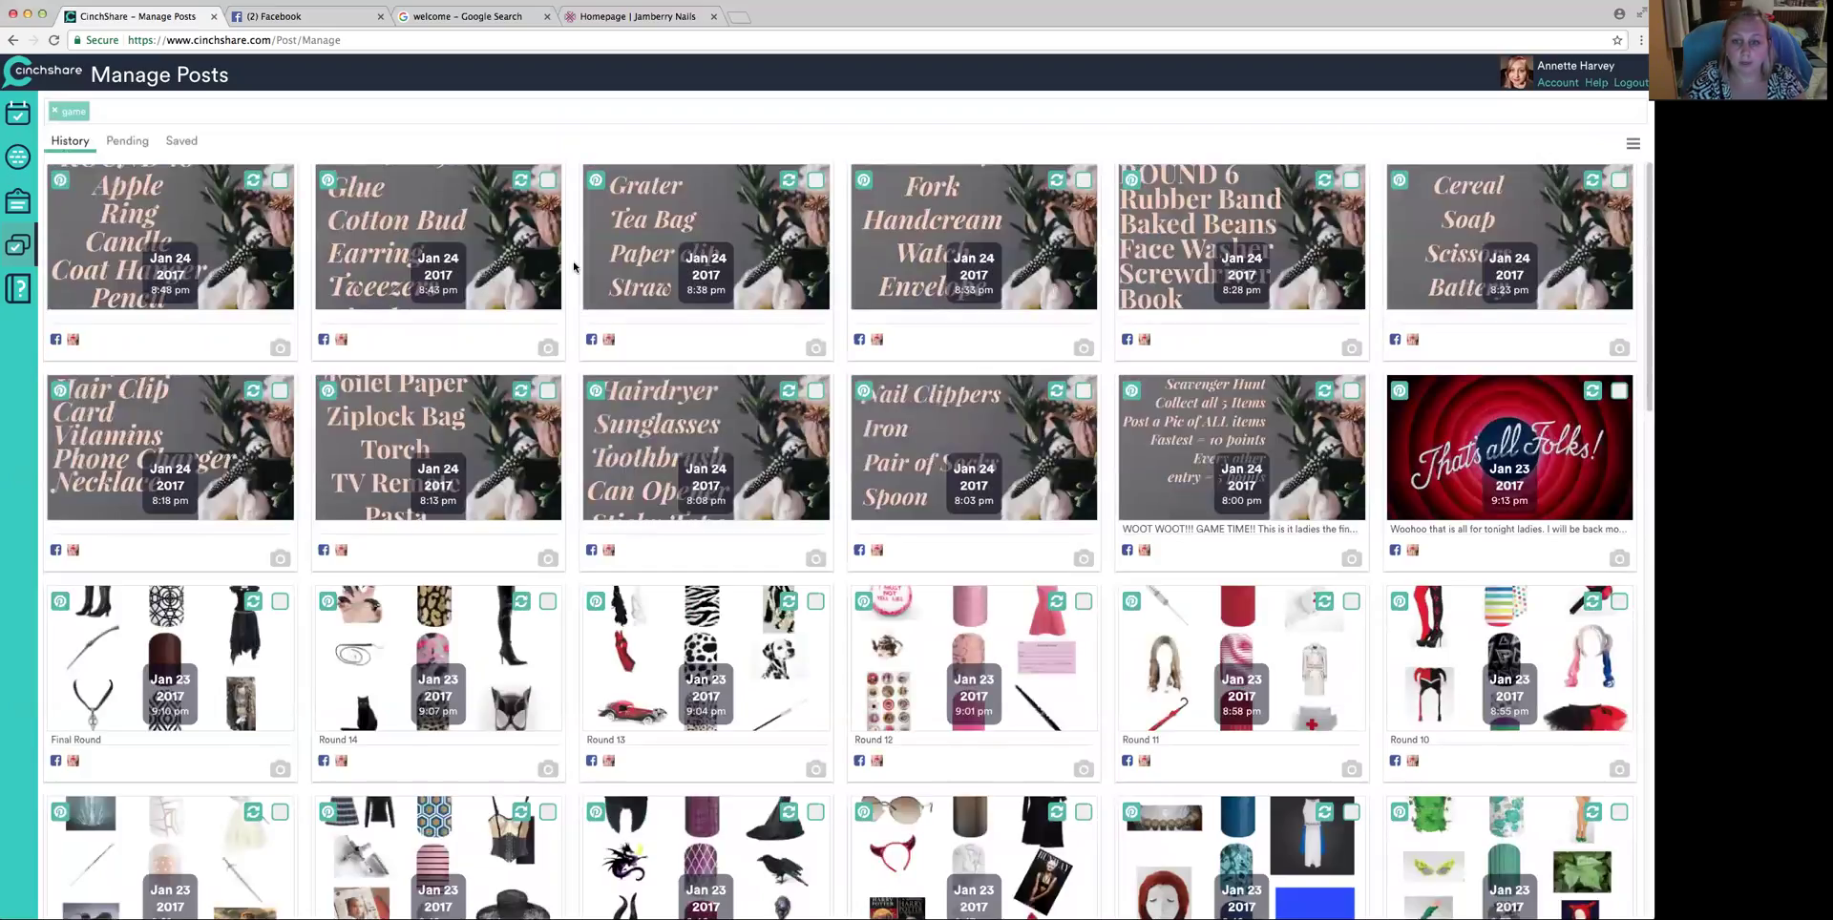
pyautogui.scroll(-5, 575, 286)
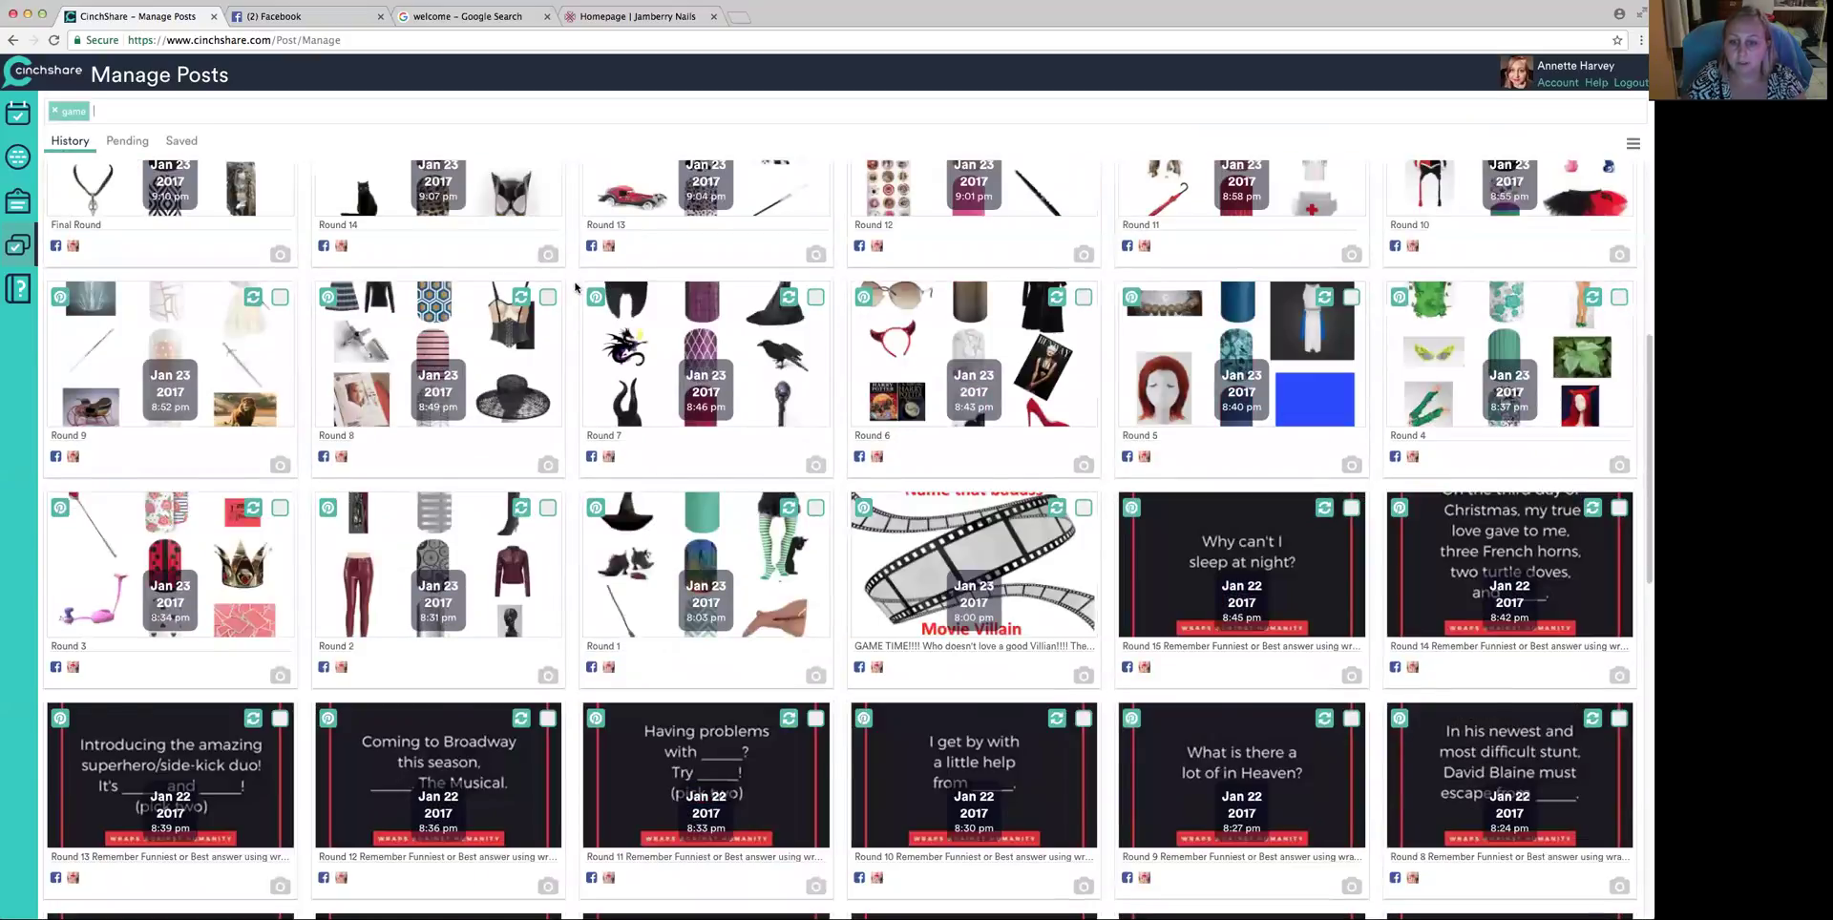
pyautogui.scroll(-2, 576, 286)
pyautogui.scroll(2, 608, 351)
pyautogui.scroll(5, 608, 352)
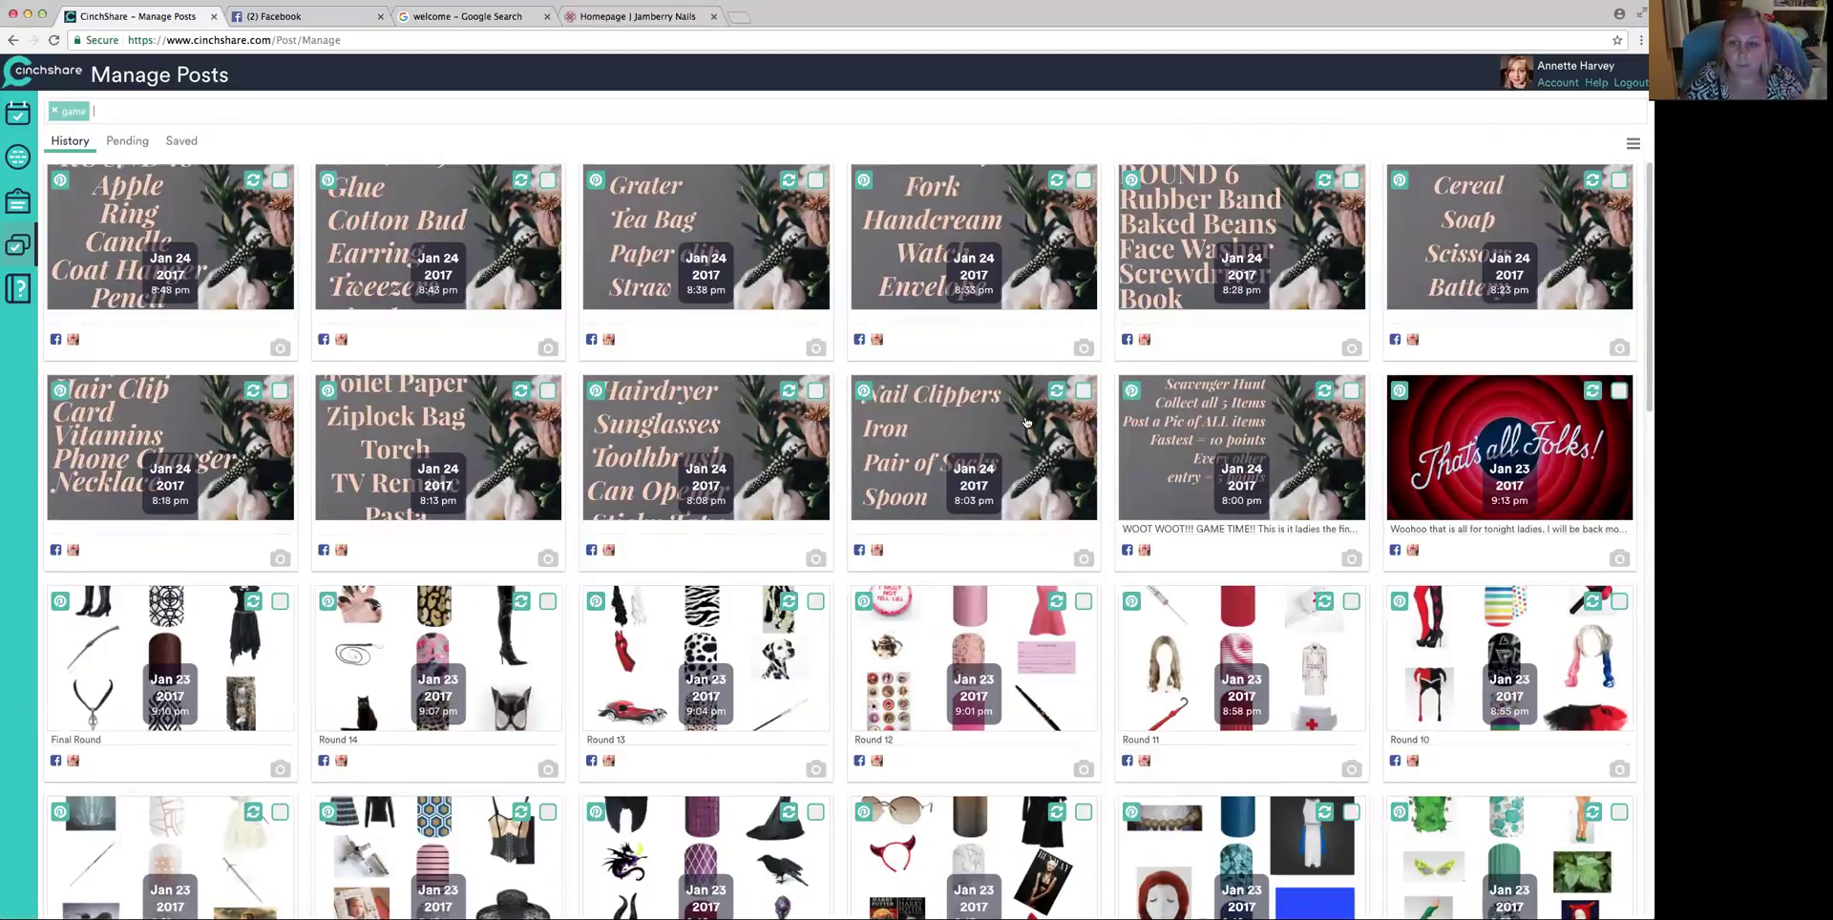
# - Select the eleven January 24 scavenger hunt posts in the history and send them to Batch Post
pyautogui.click(1351, 391)
pyautogui.click(1085, 391)
pyautogui.click(815, 391)
pyautogui.click(547, 390)
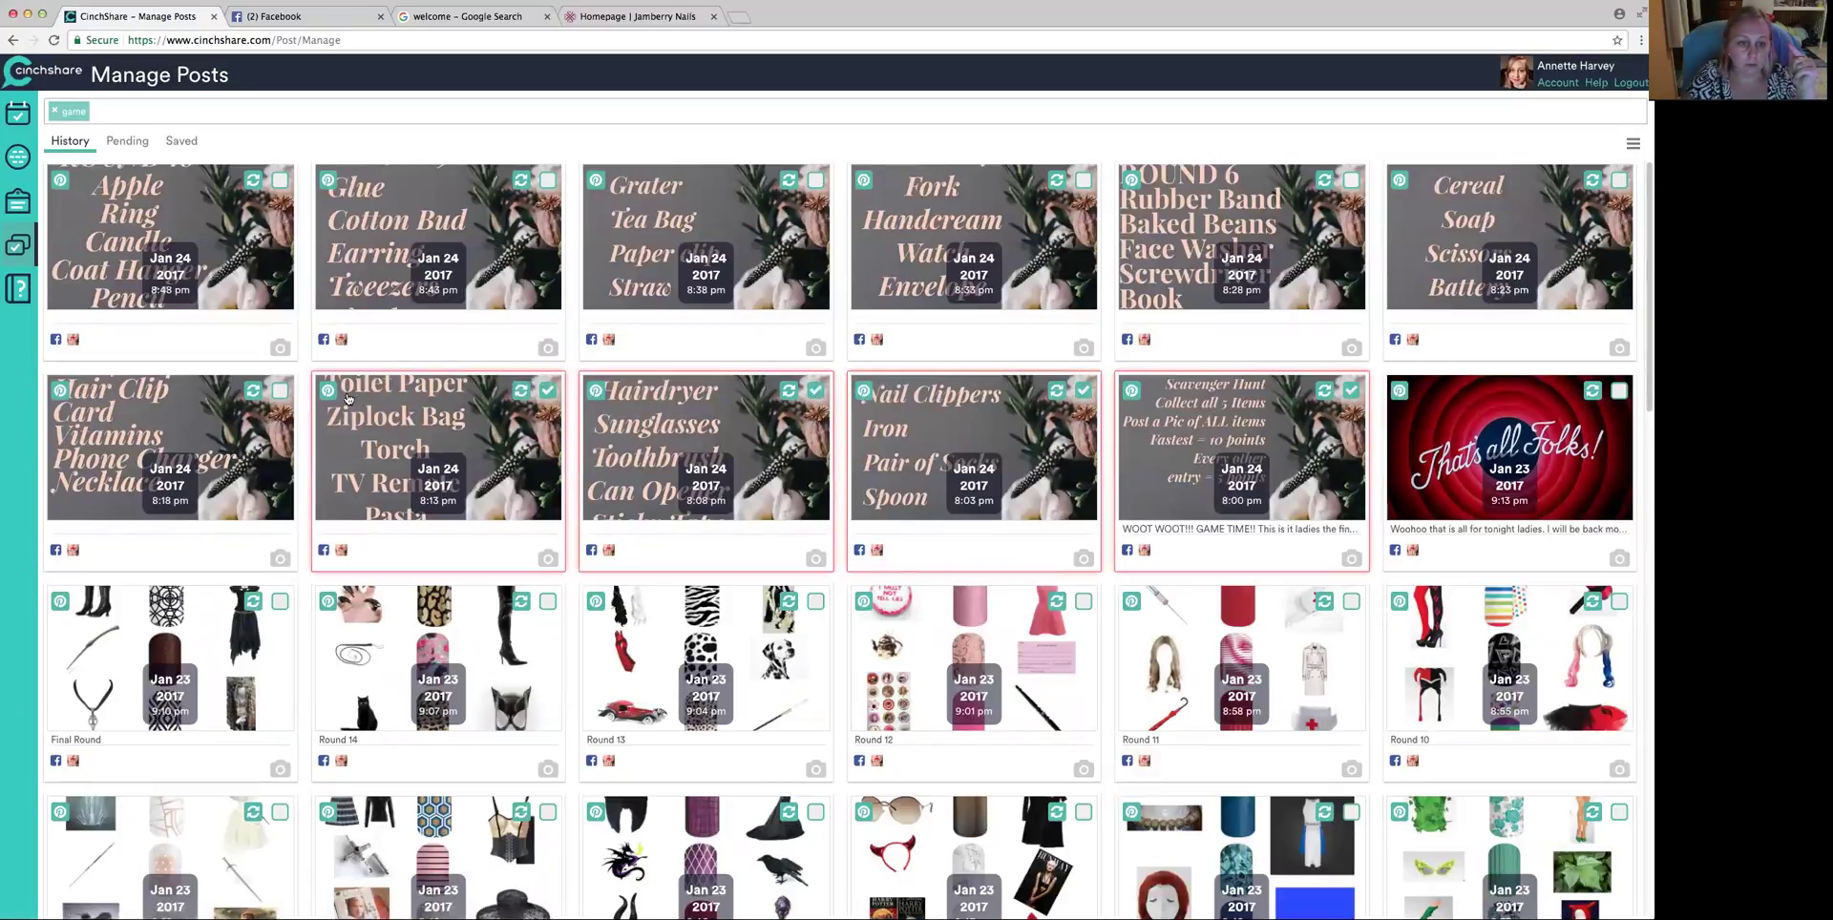
pyautogui.click(279, 390)
pyautogui.click(1604, 189)
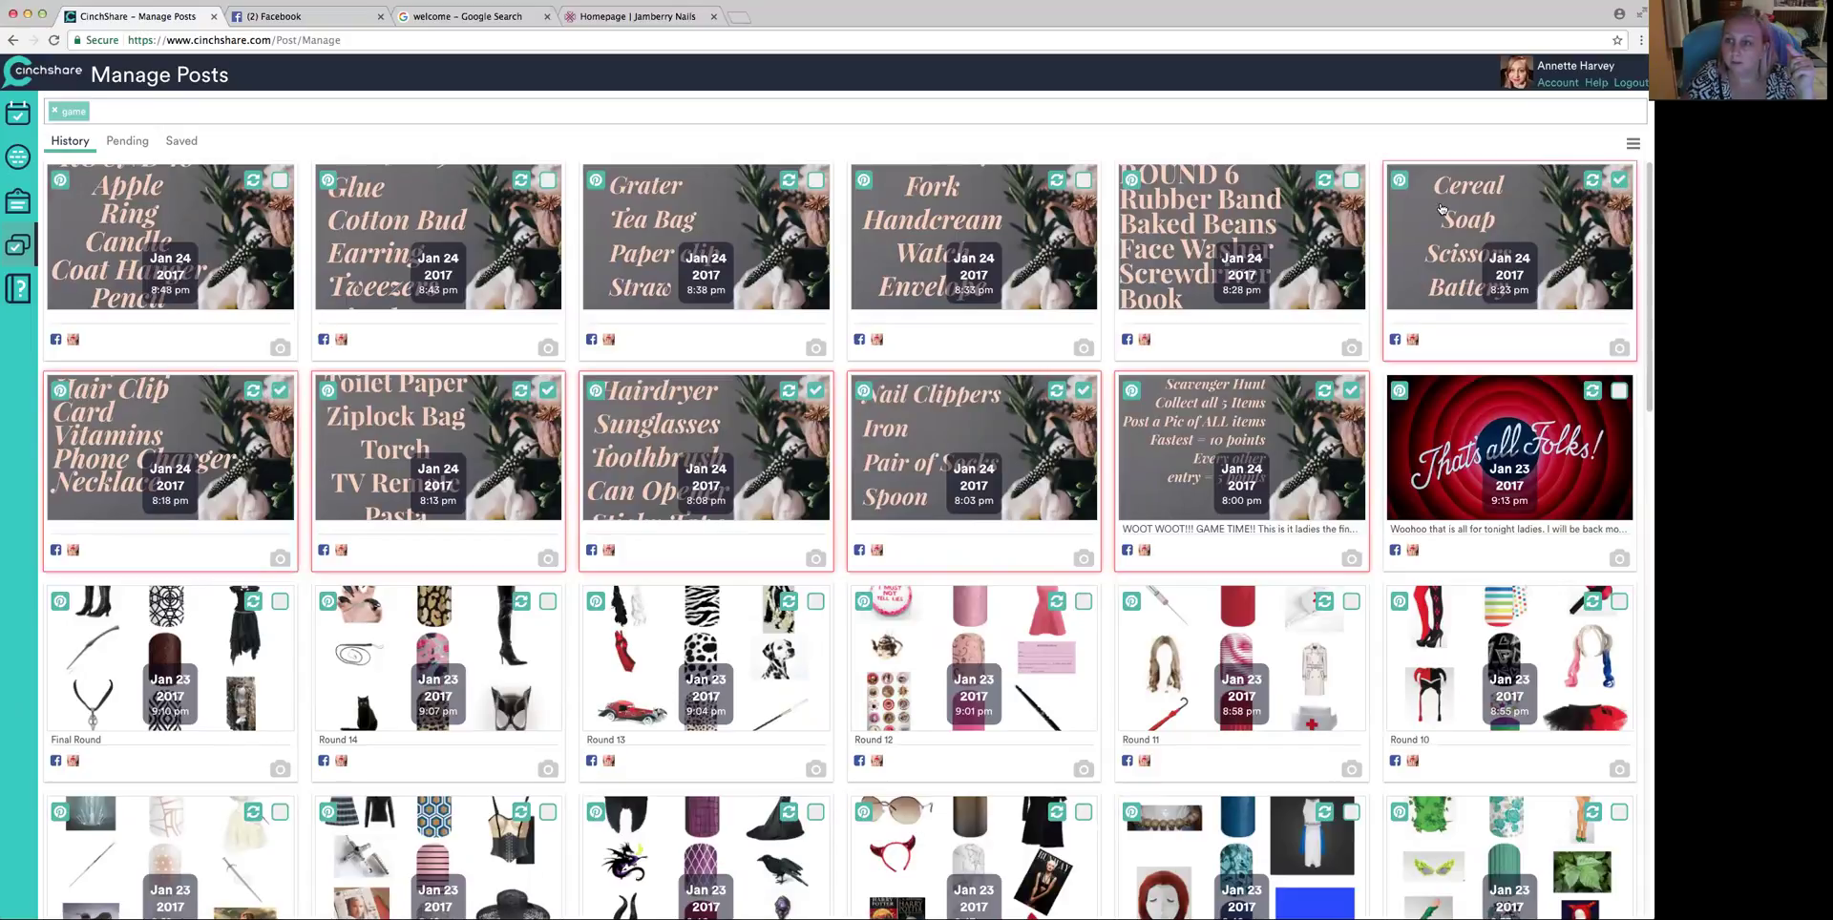
pyautogui.click(1353, 189)
pyautogui.click(1059, 187)
pyautogui.click(815, 180)
pyautogui.click(548, 180)
pyautogui.click(280, 181)
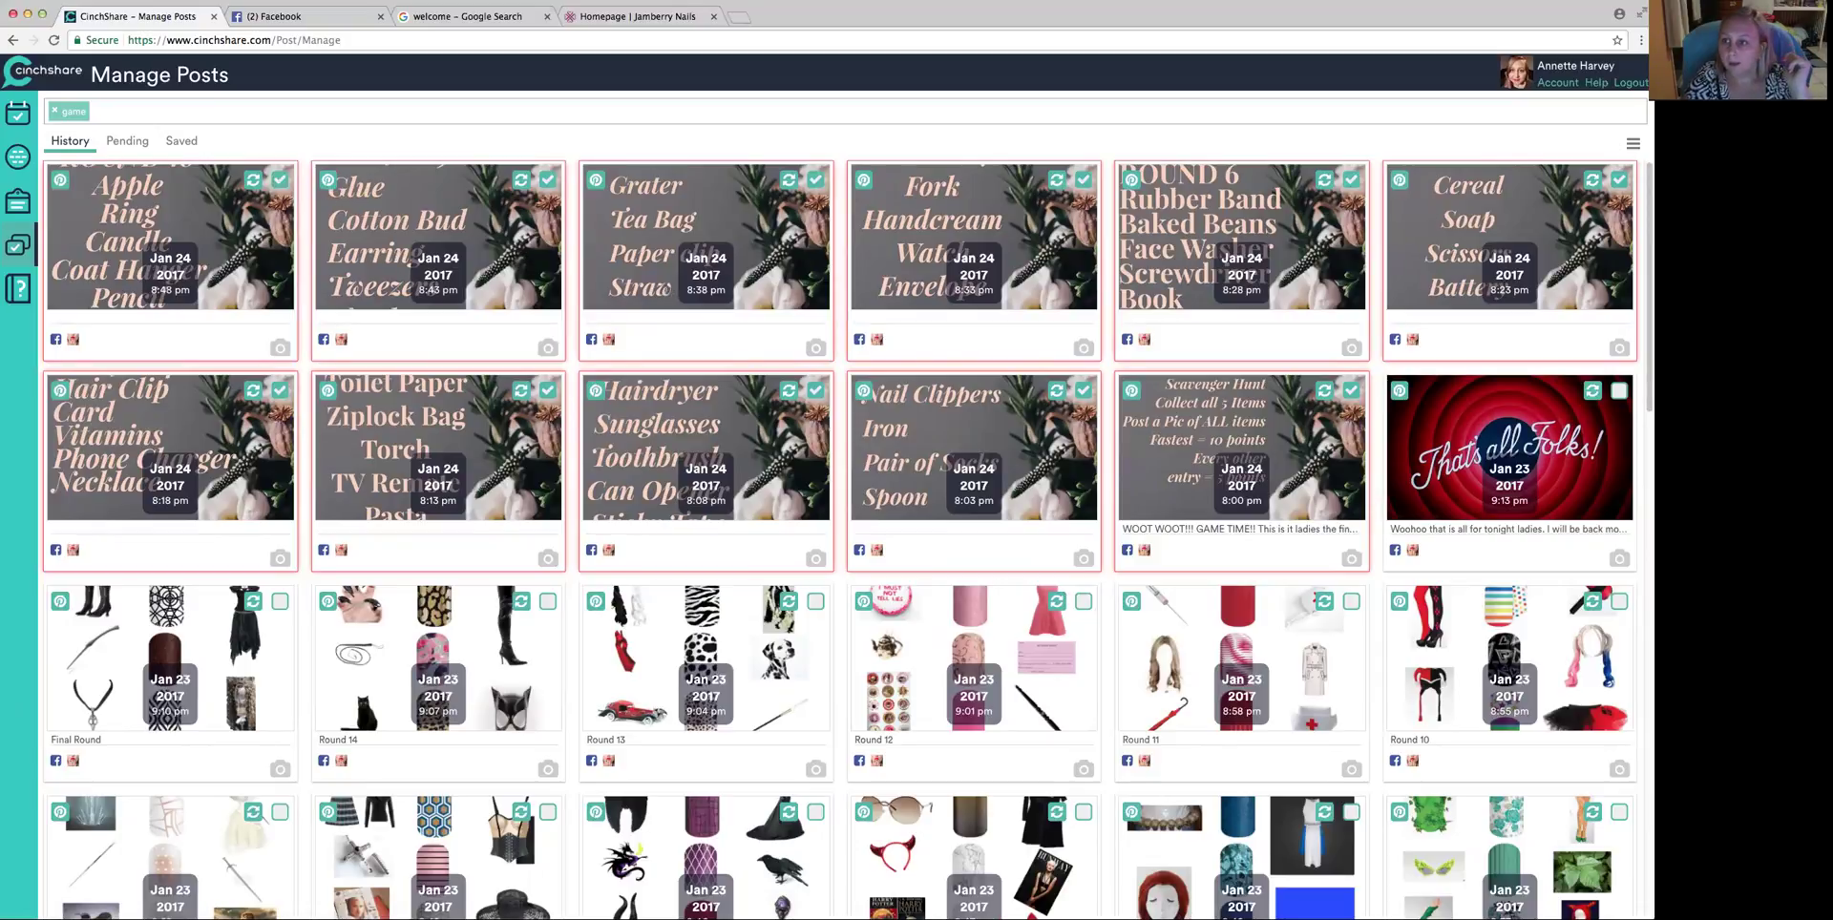
pyautogui.click(1632, 143)
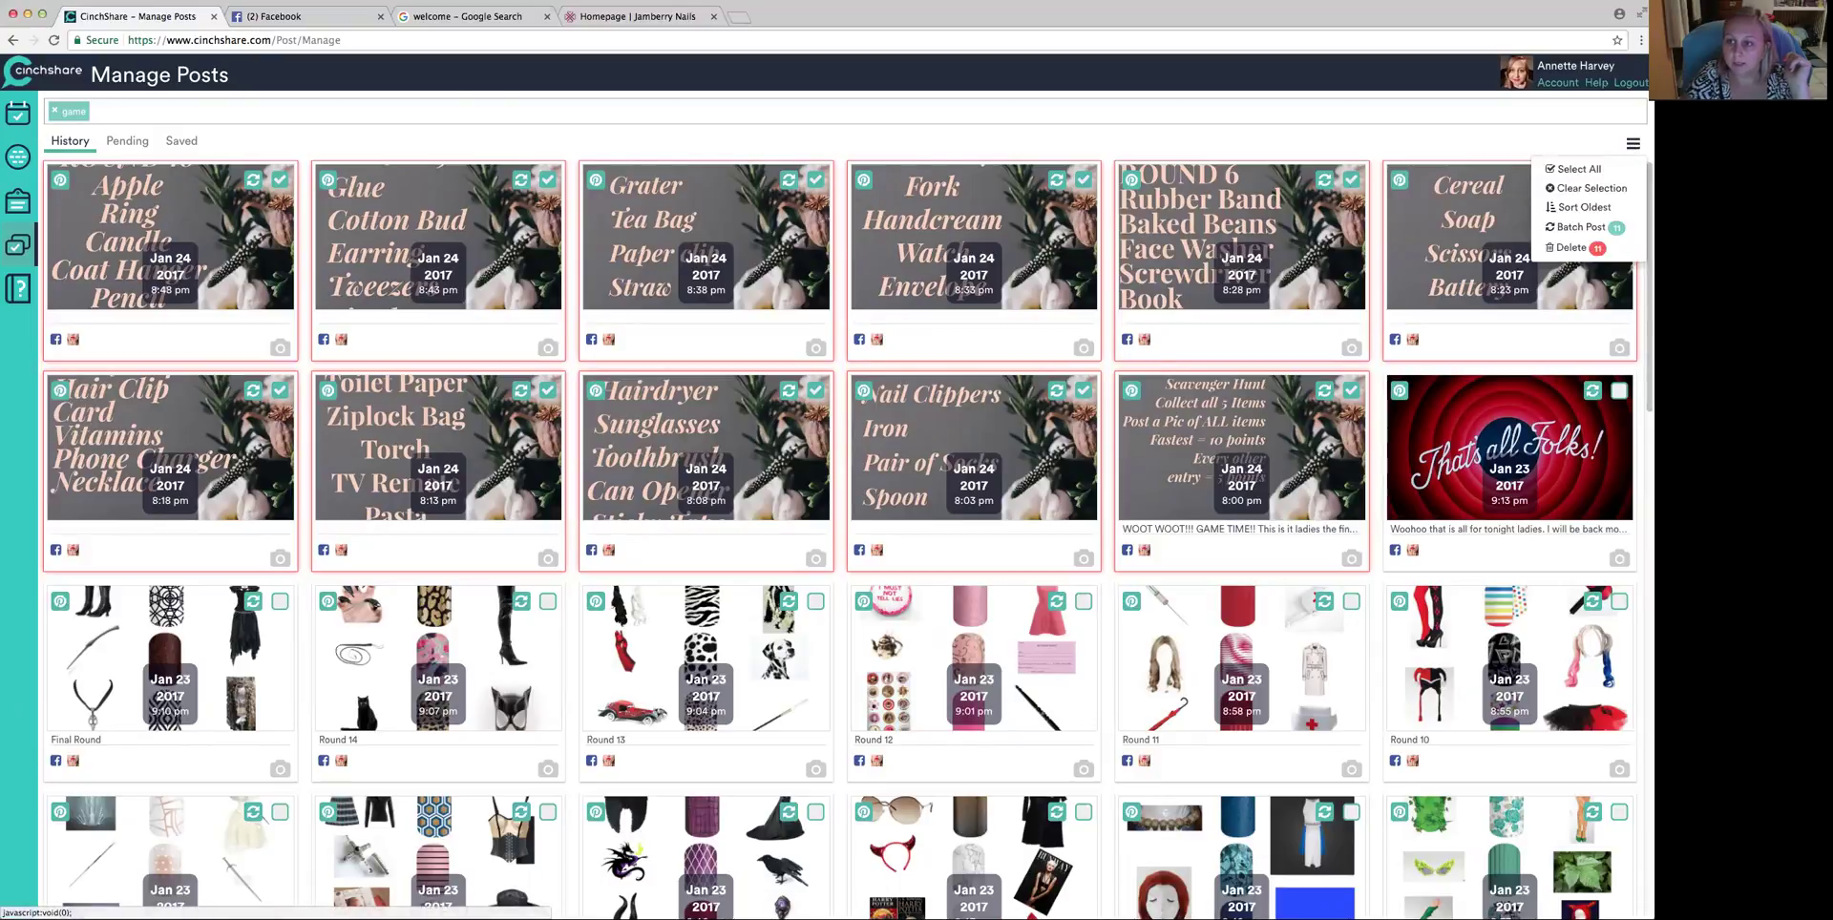
pyautogui.click(1561, 230)
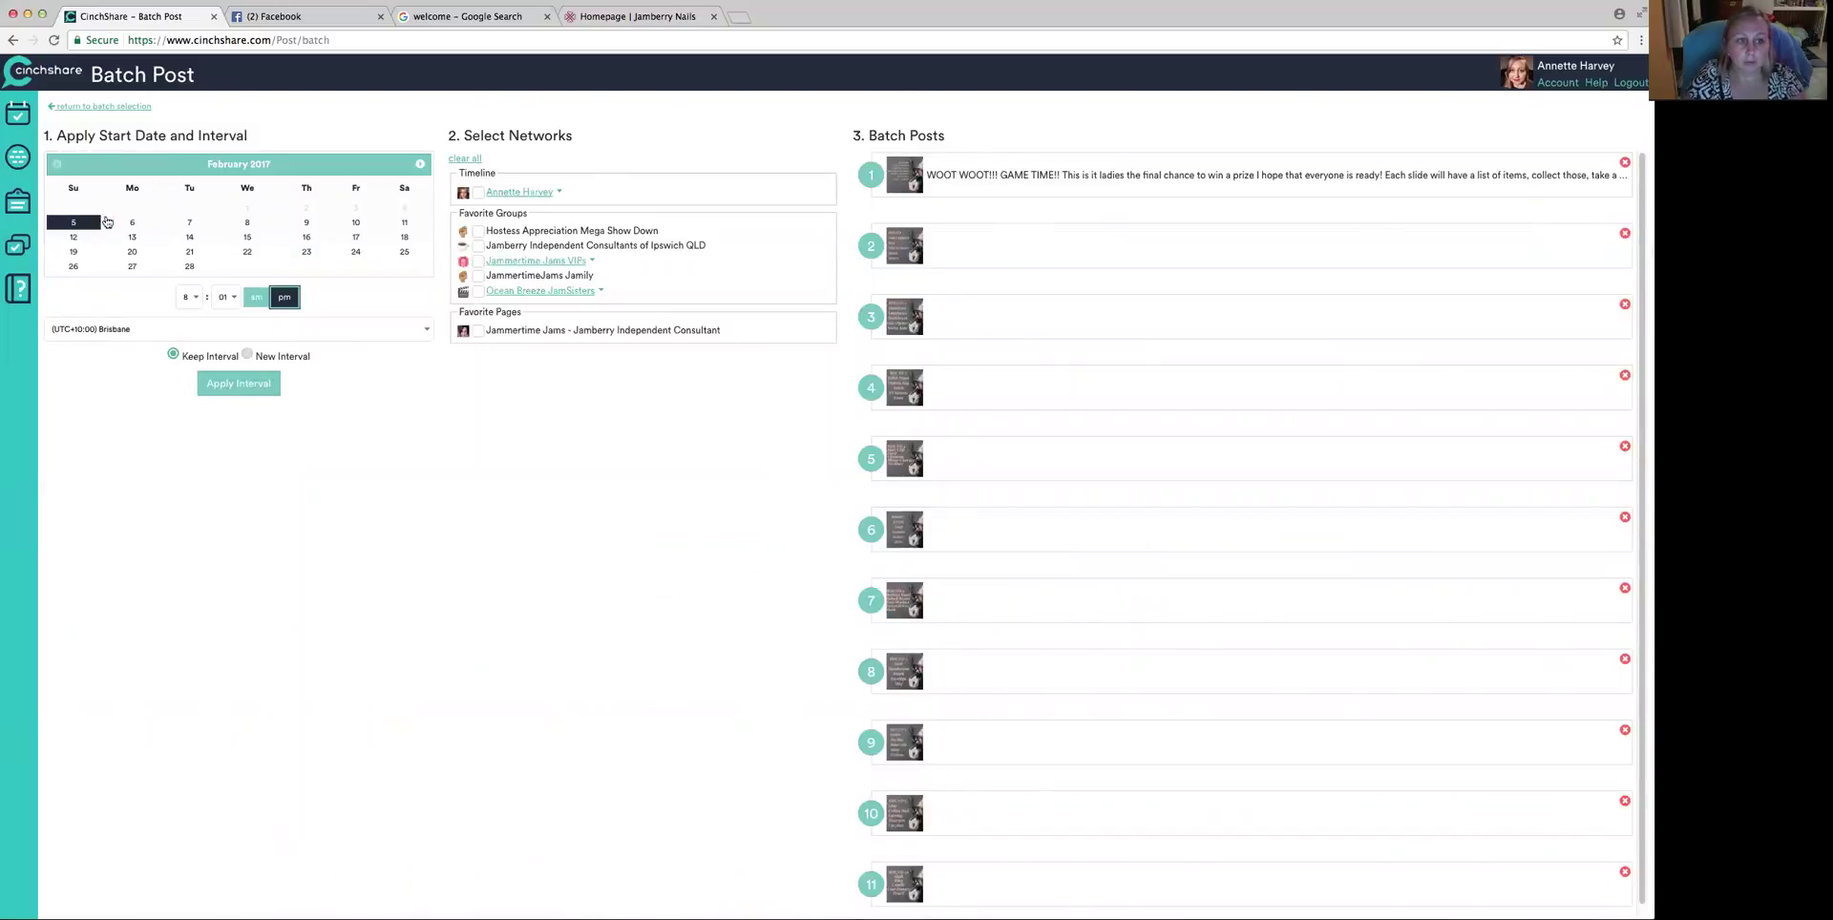
# - Schedule the batch from February 7, 2017 with the kept interval to the event "Cinchshare How to get the most from it!"
pyautogui.click(194, 224)
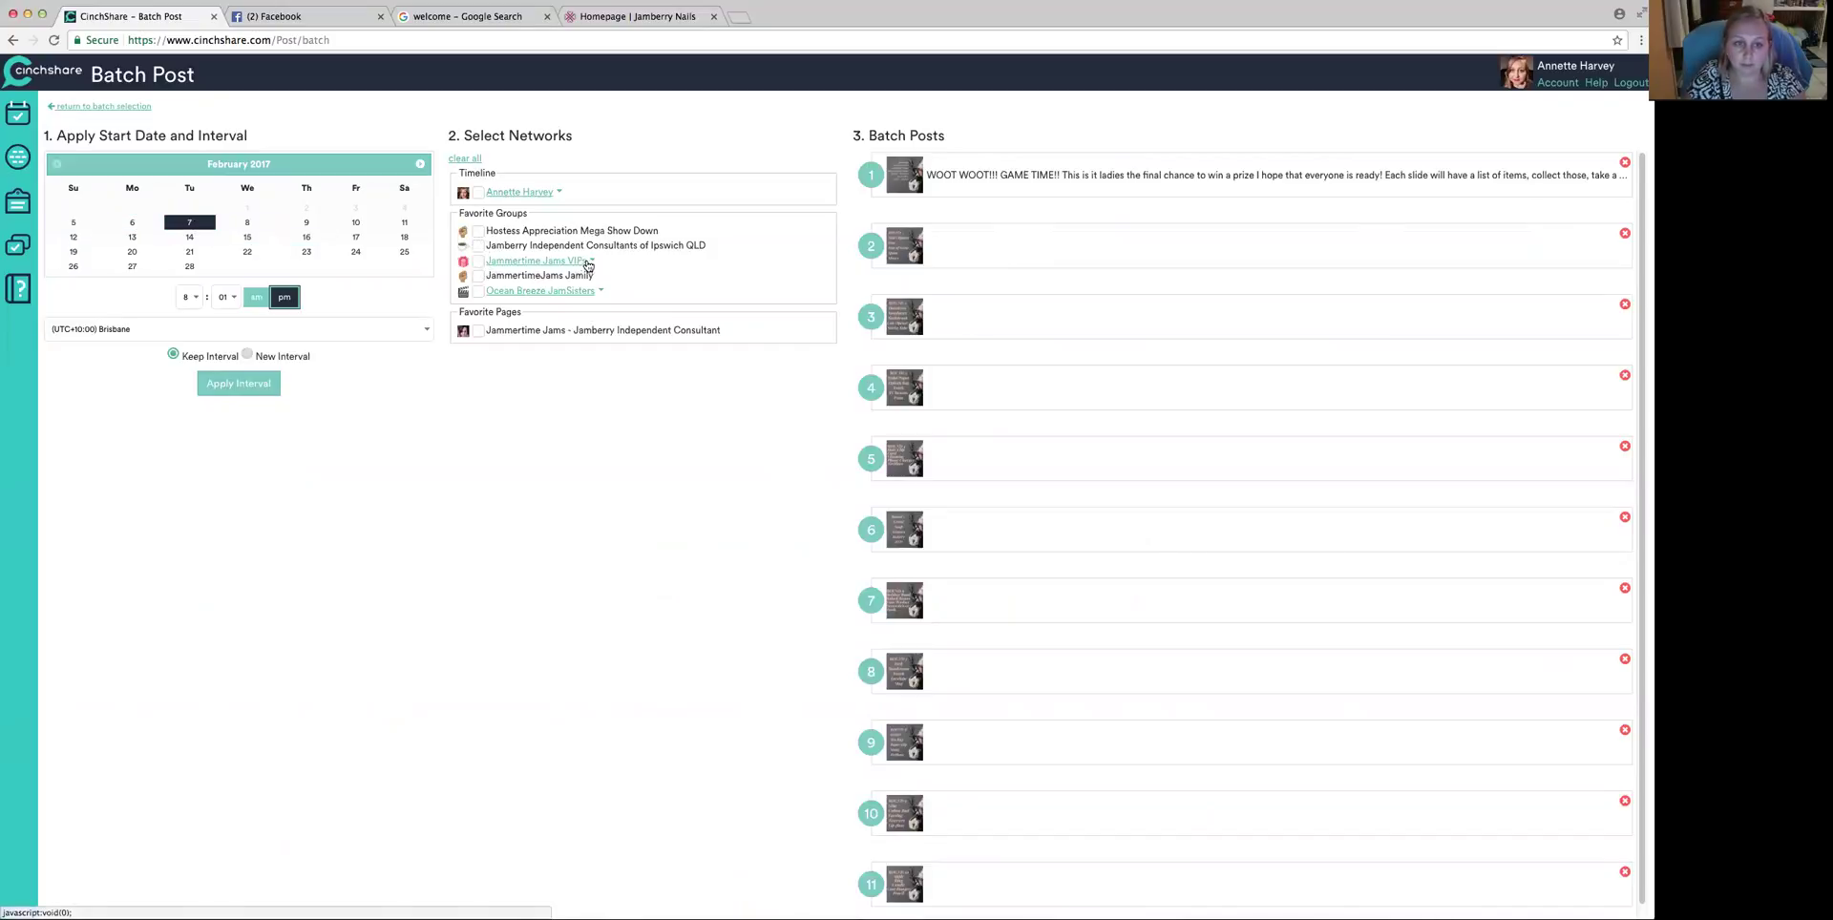
pyautogui.click(600, 290)
pyautogui.click(487, 325)
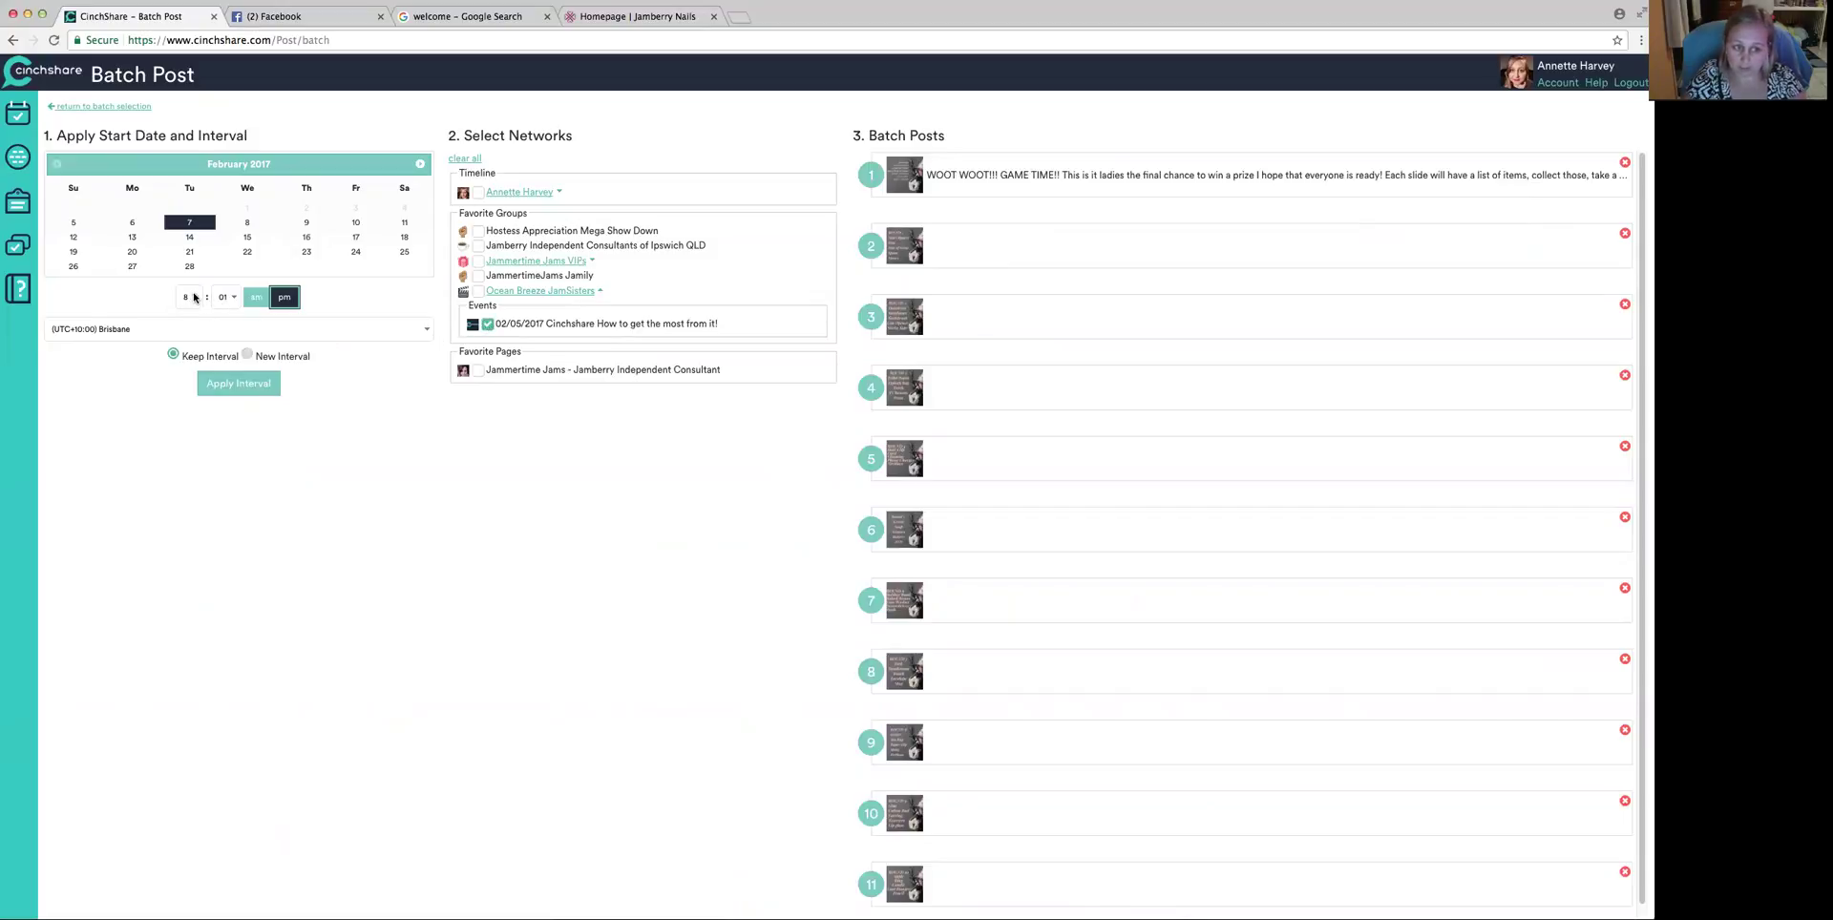
pyautogui.click(227, 385)
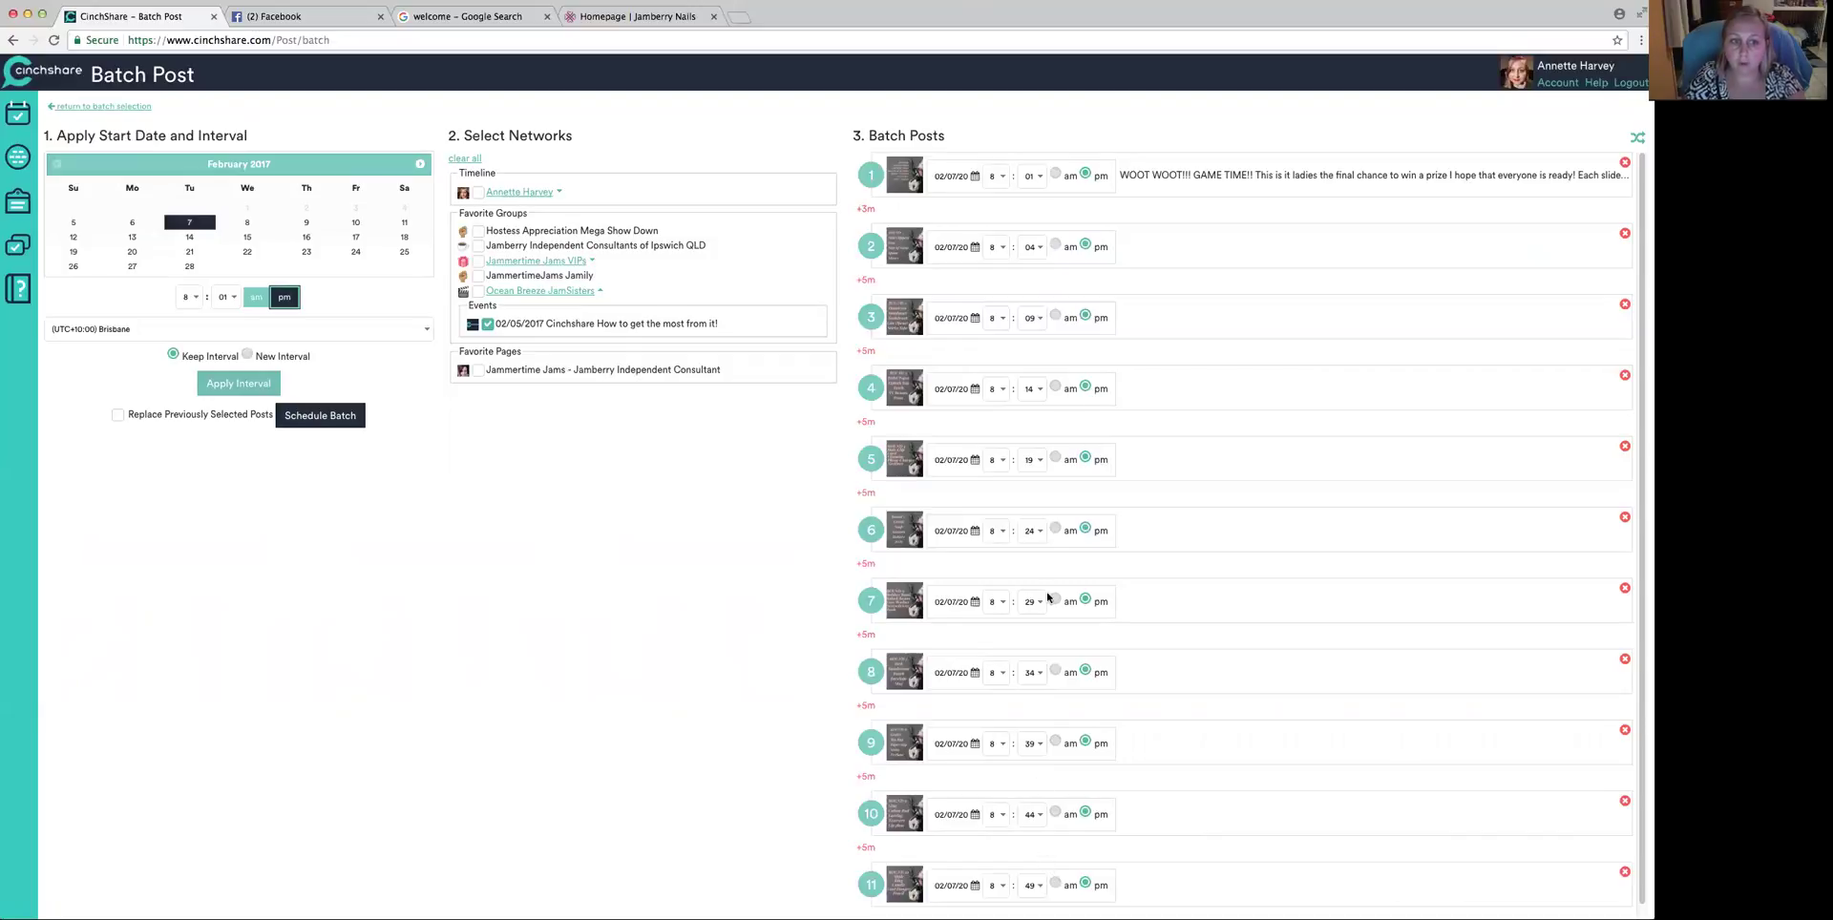
pyautogui.click(1033, 250)
pyautogui.click(1059, 244)
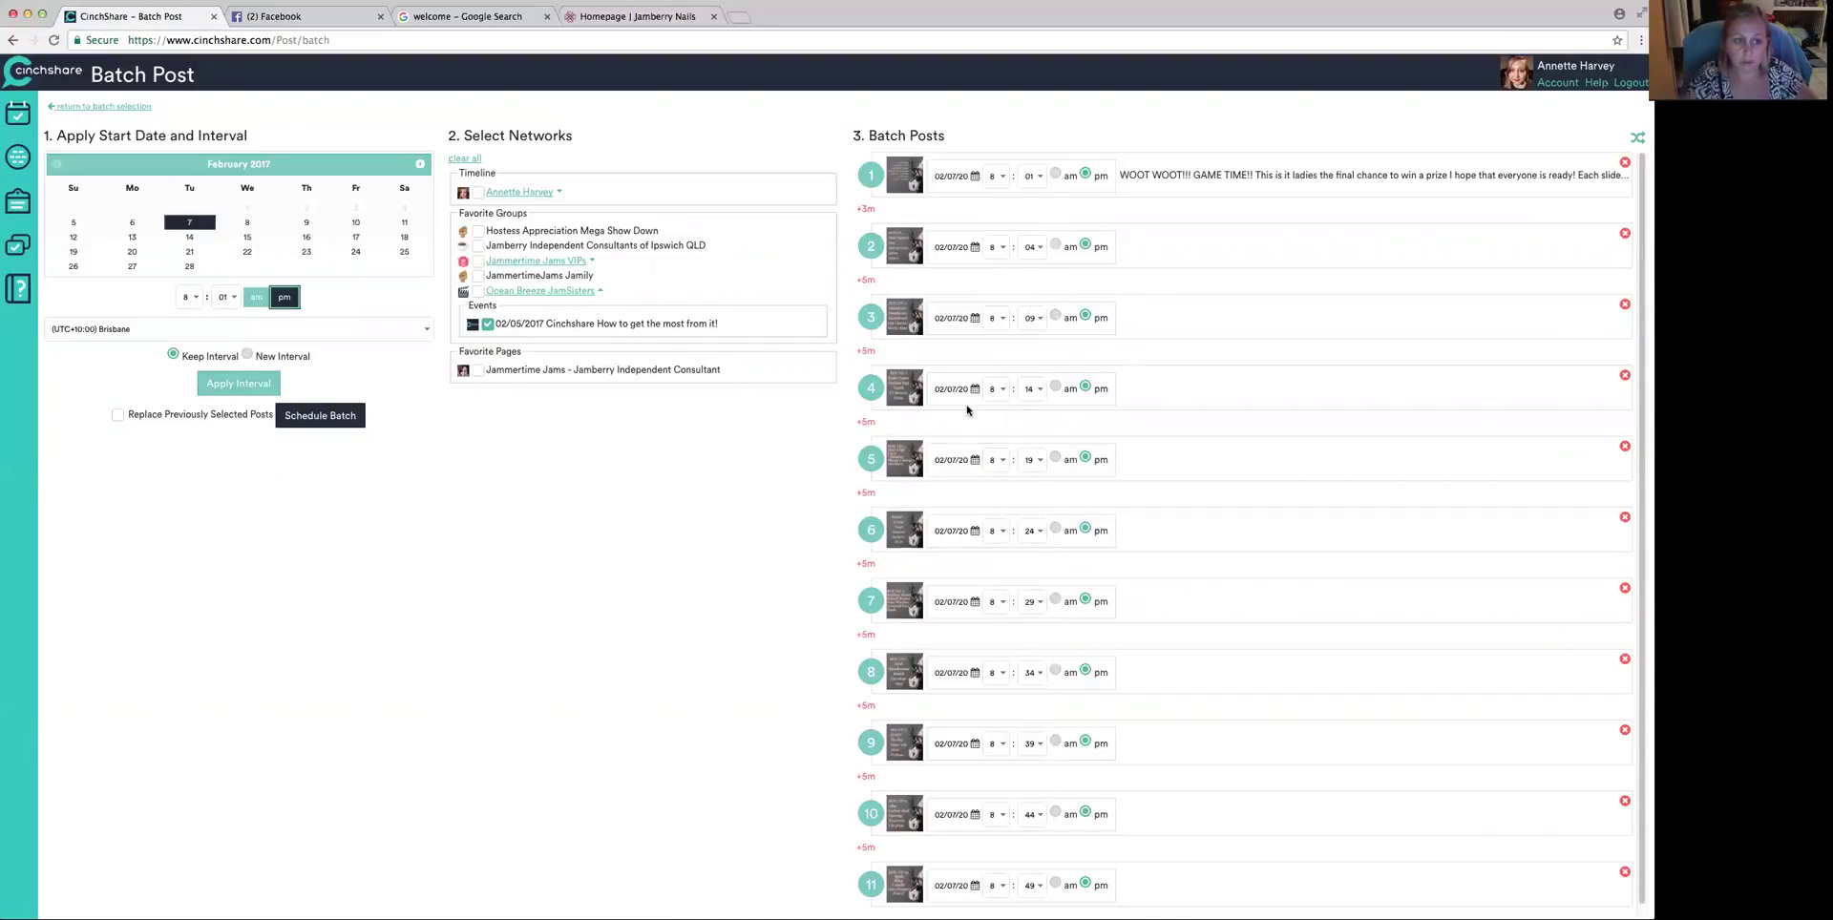
pyautogui.click(305, 418)
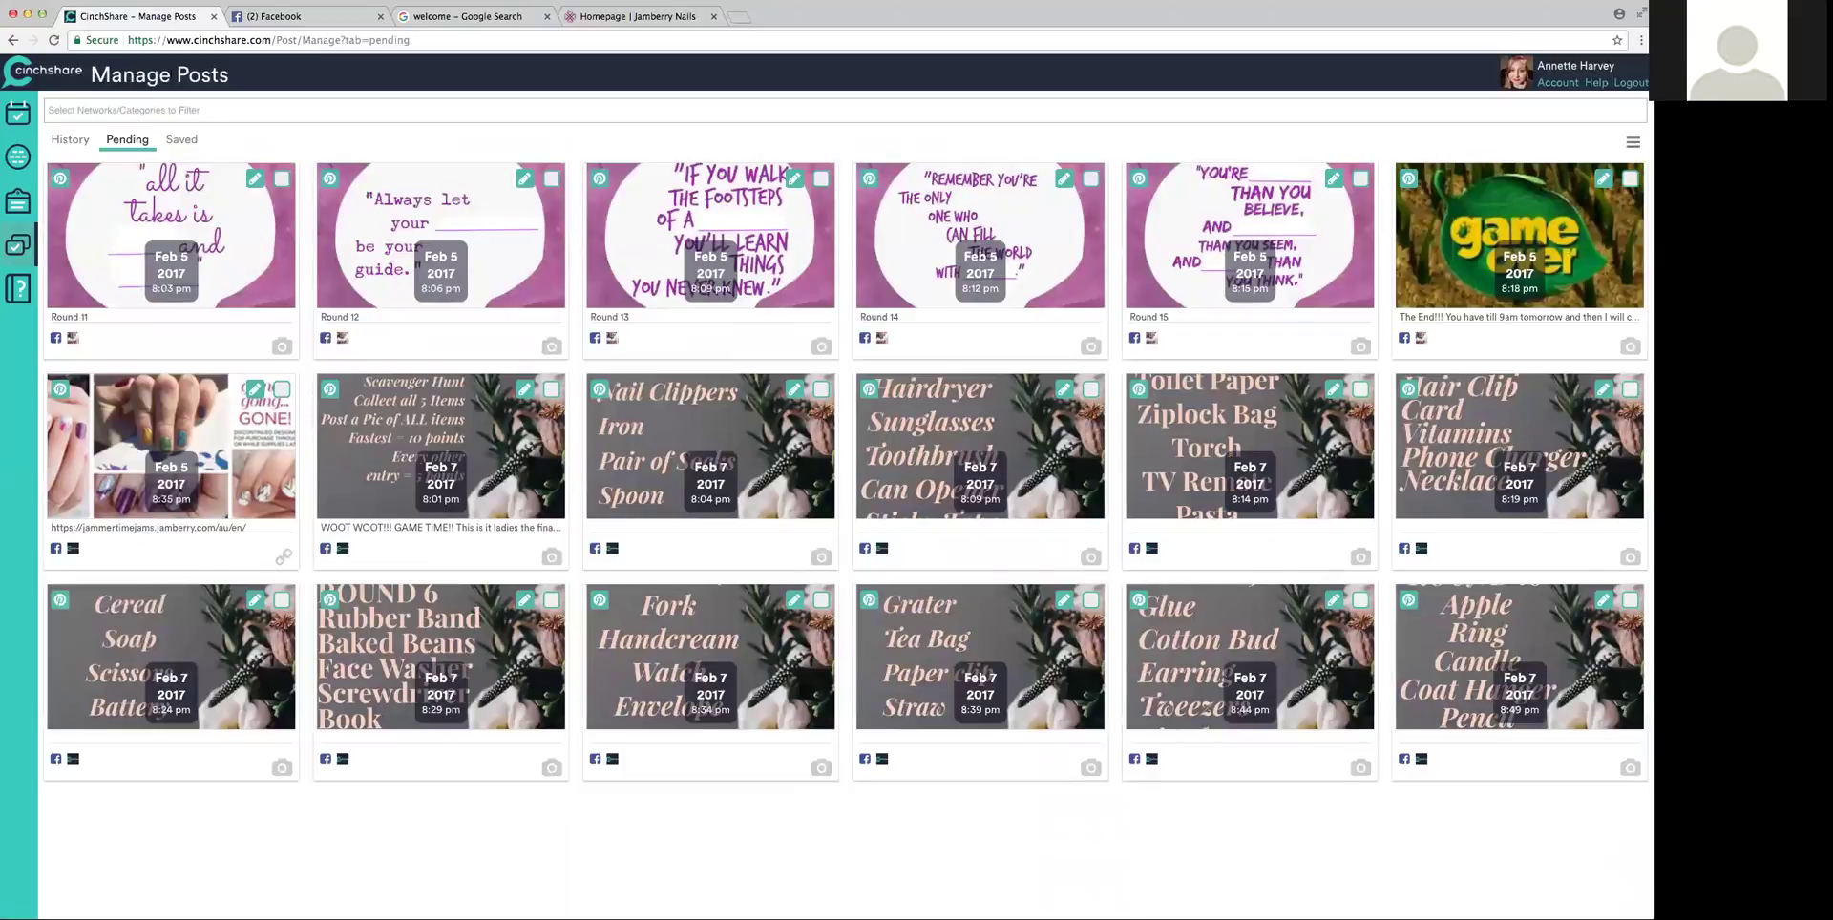
# - Return to the post scheduler and filter the upcoming items by the event "Cinchshare How to get the most from it!" to review them
pyautogui.click(18, 113)
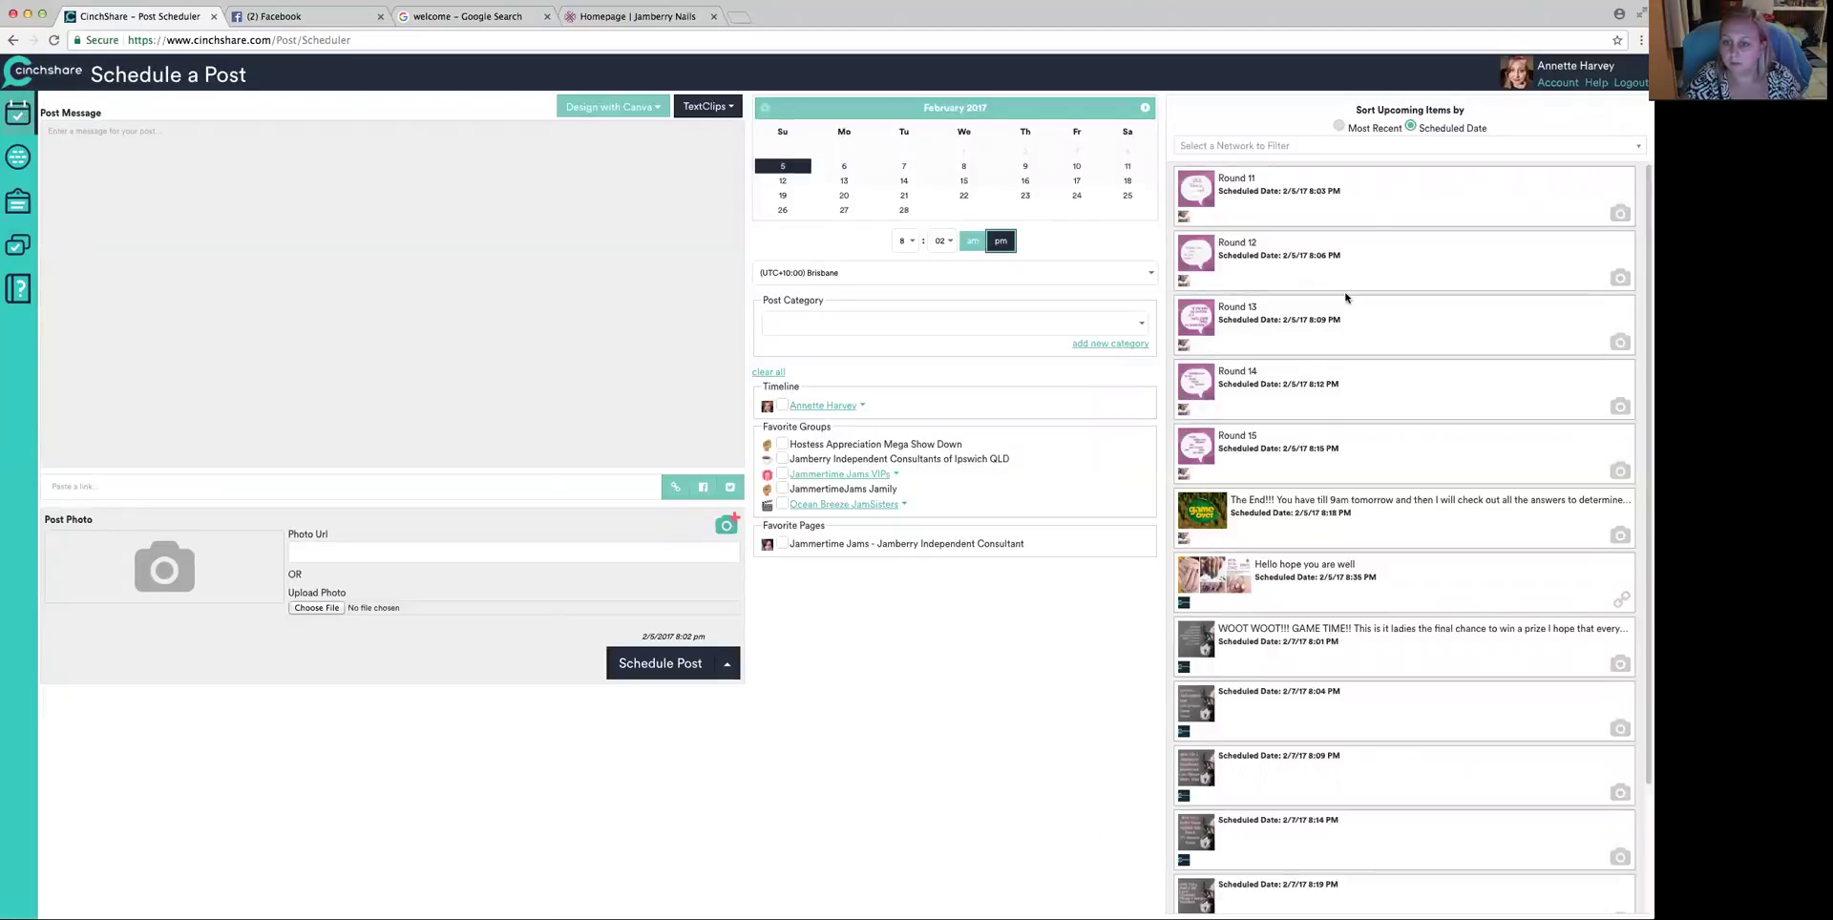
pyautogui.click(1288, 145)
pyautogui.click(1273, 210)
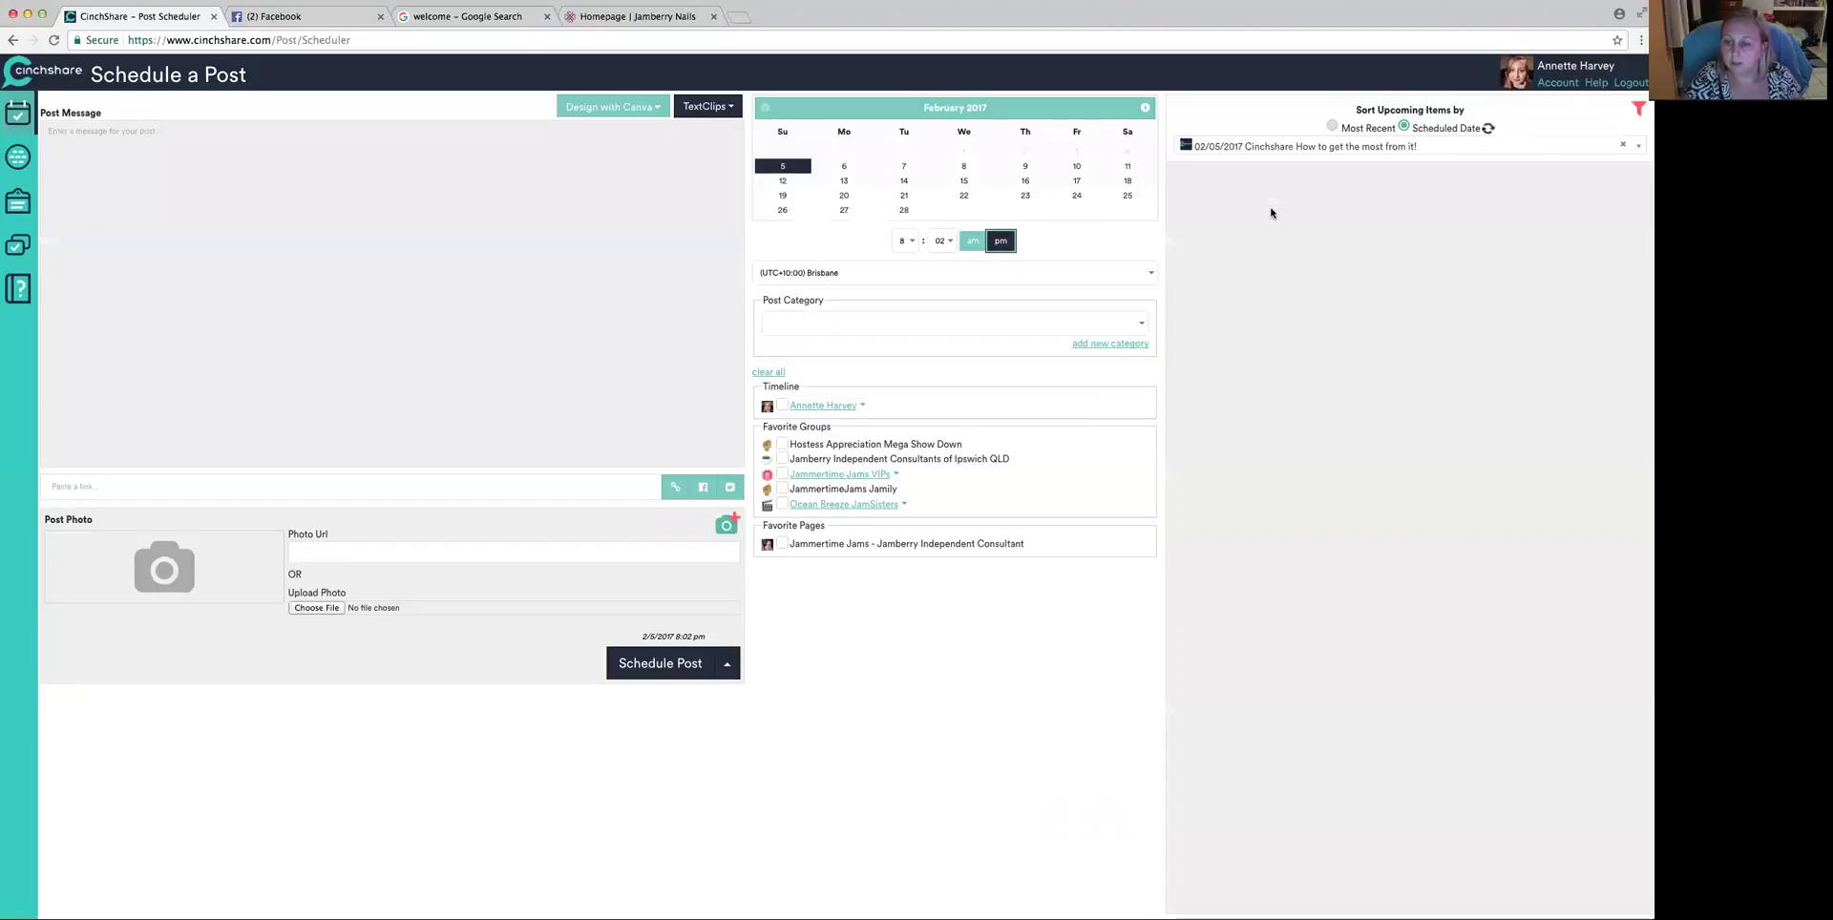
pyautogui.scroll(-1, 1256, 477)
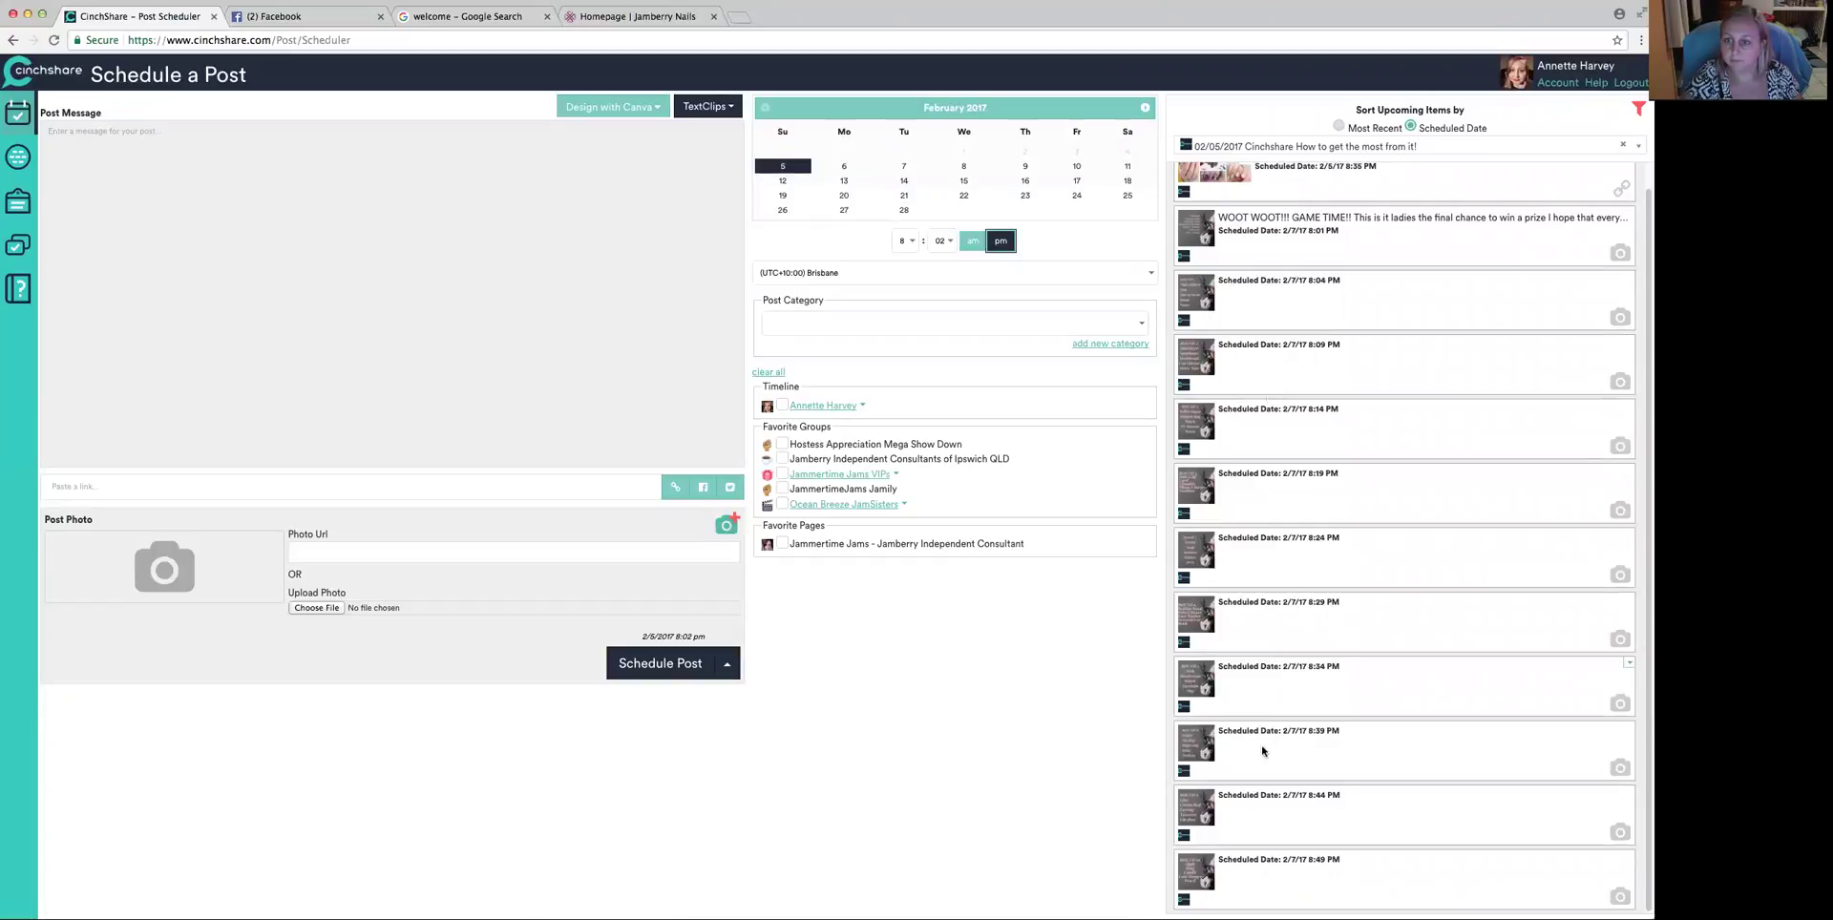
pyautogui.scroll(1, 1246, 208)
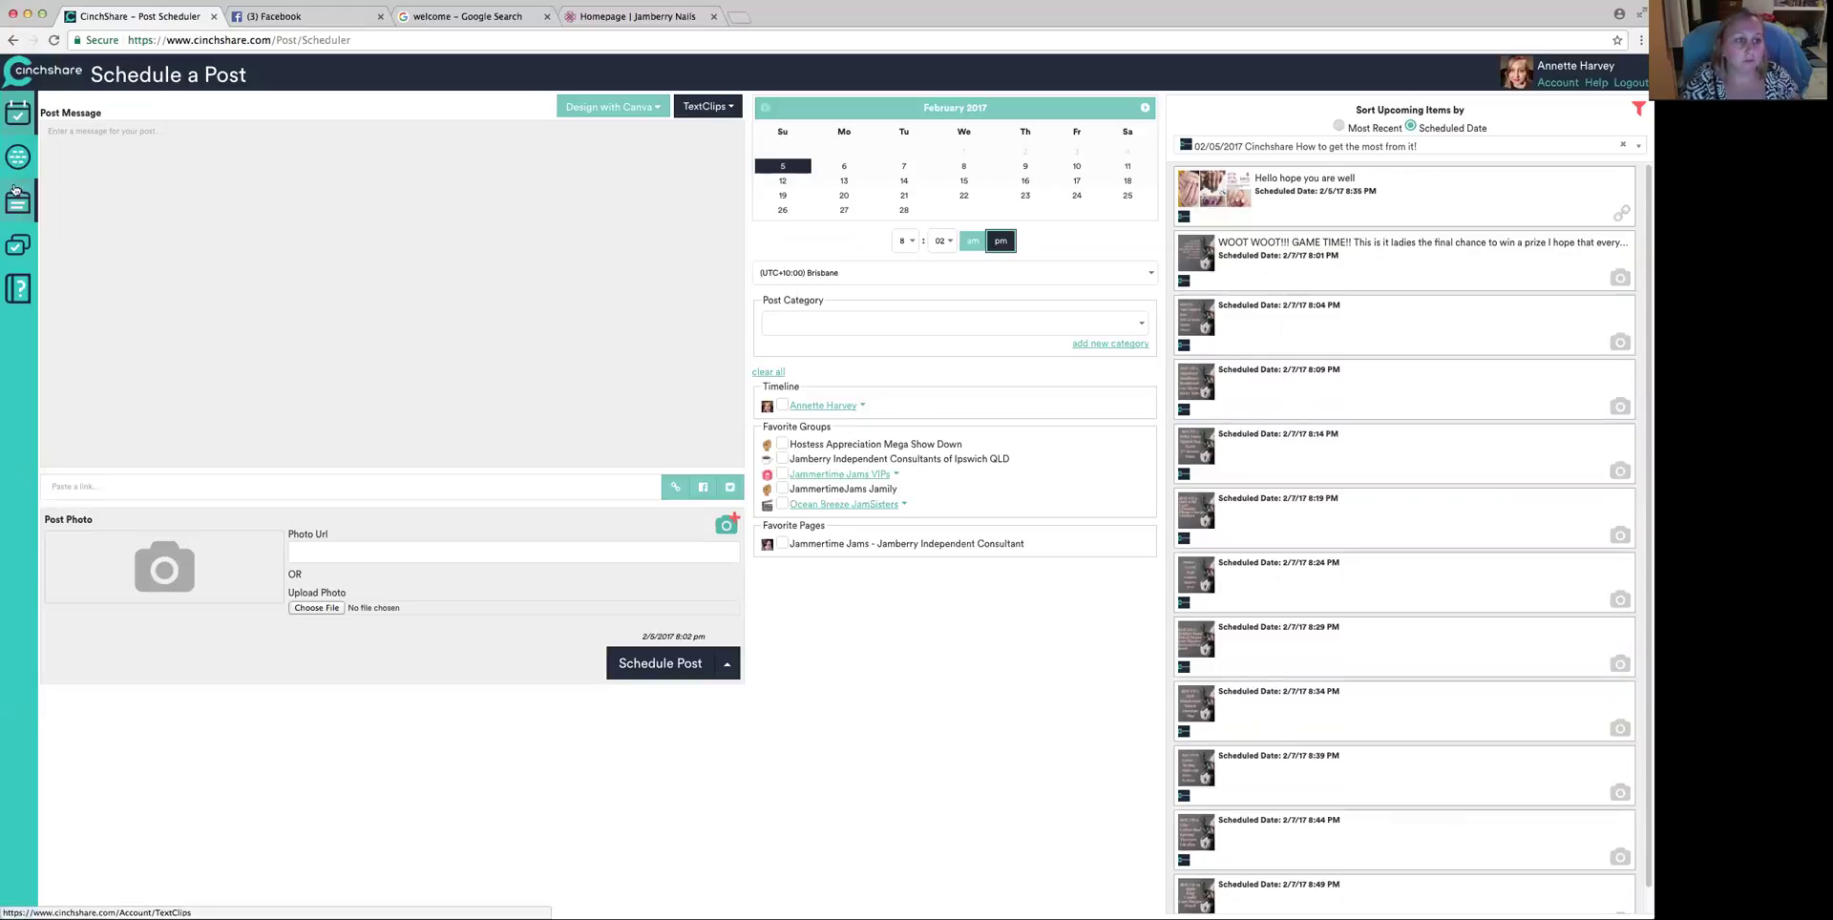
# - Select the eleven February 7 scavenger hunt posts among the pending managed posts and open Time Shift for them
pyautogui.click(16, 247)
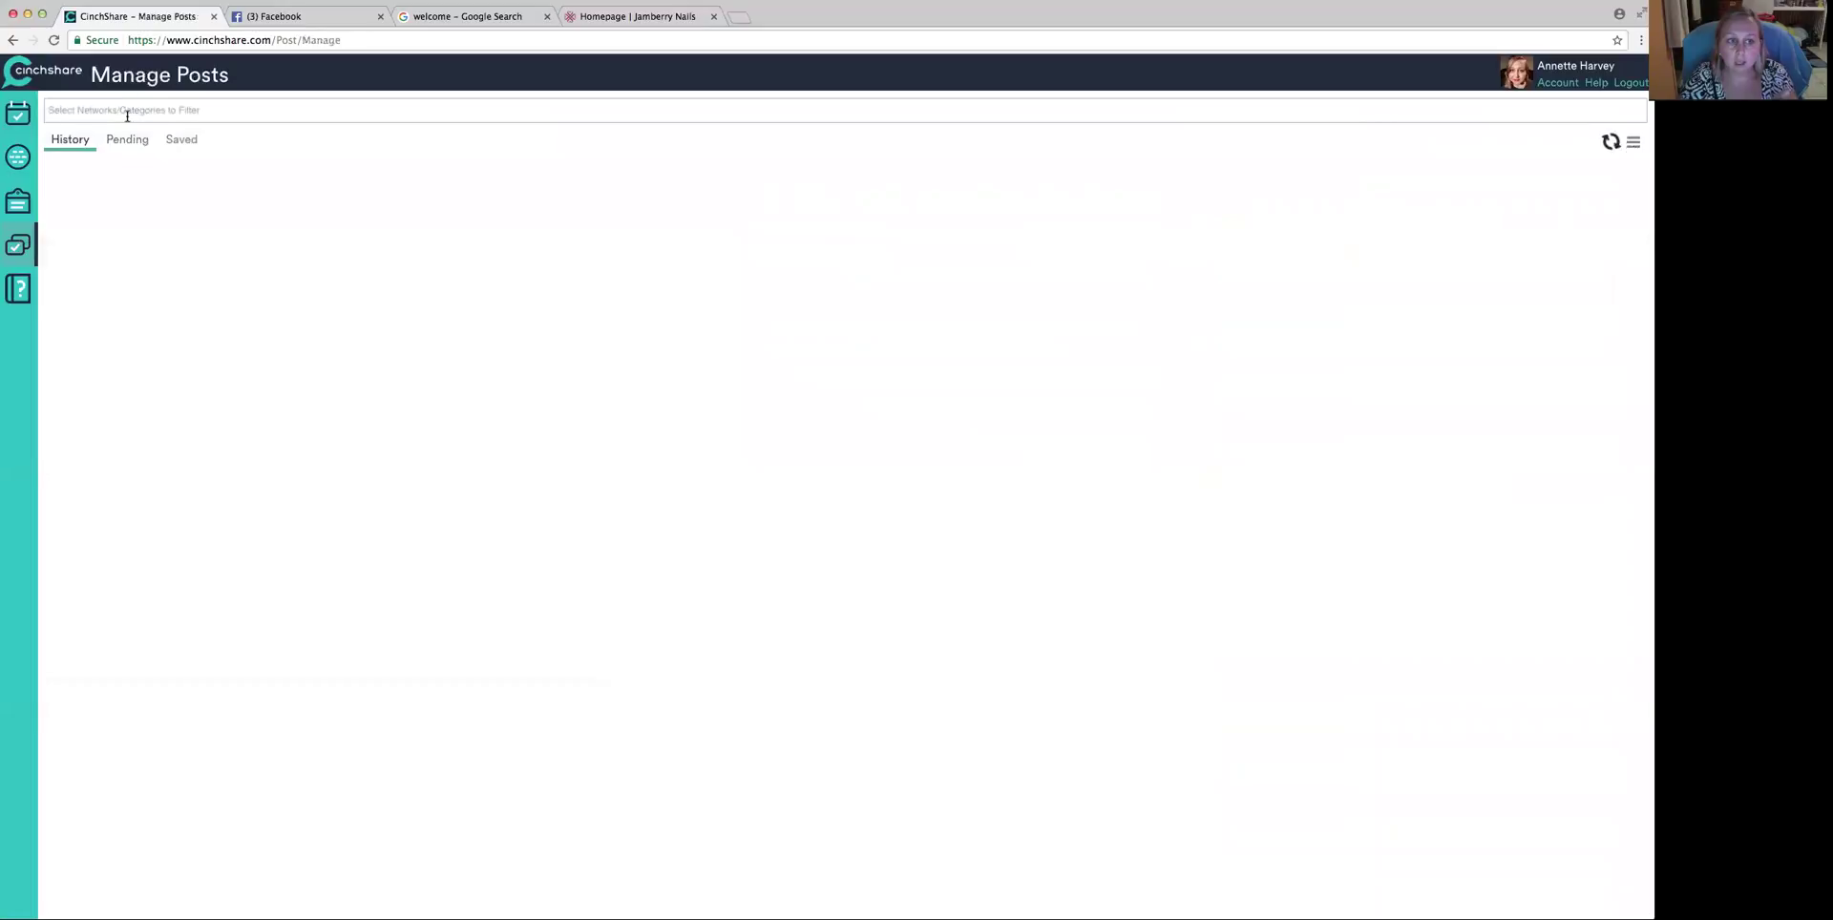
pyautogui.click(123, 141)
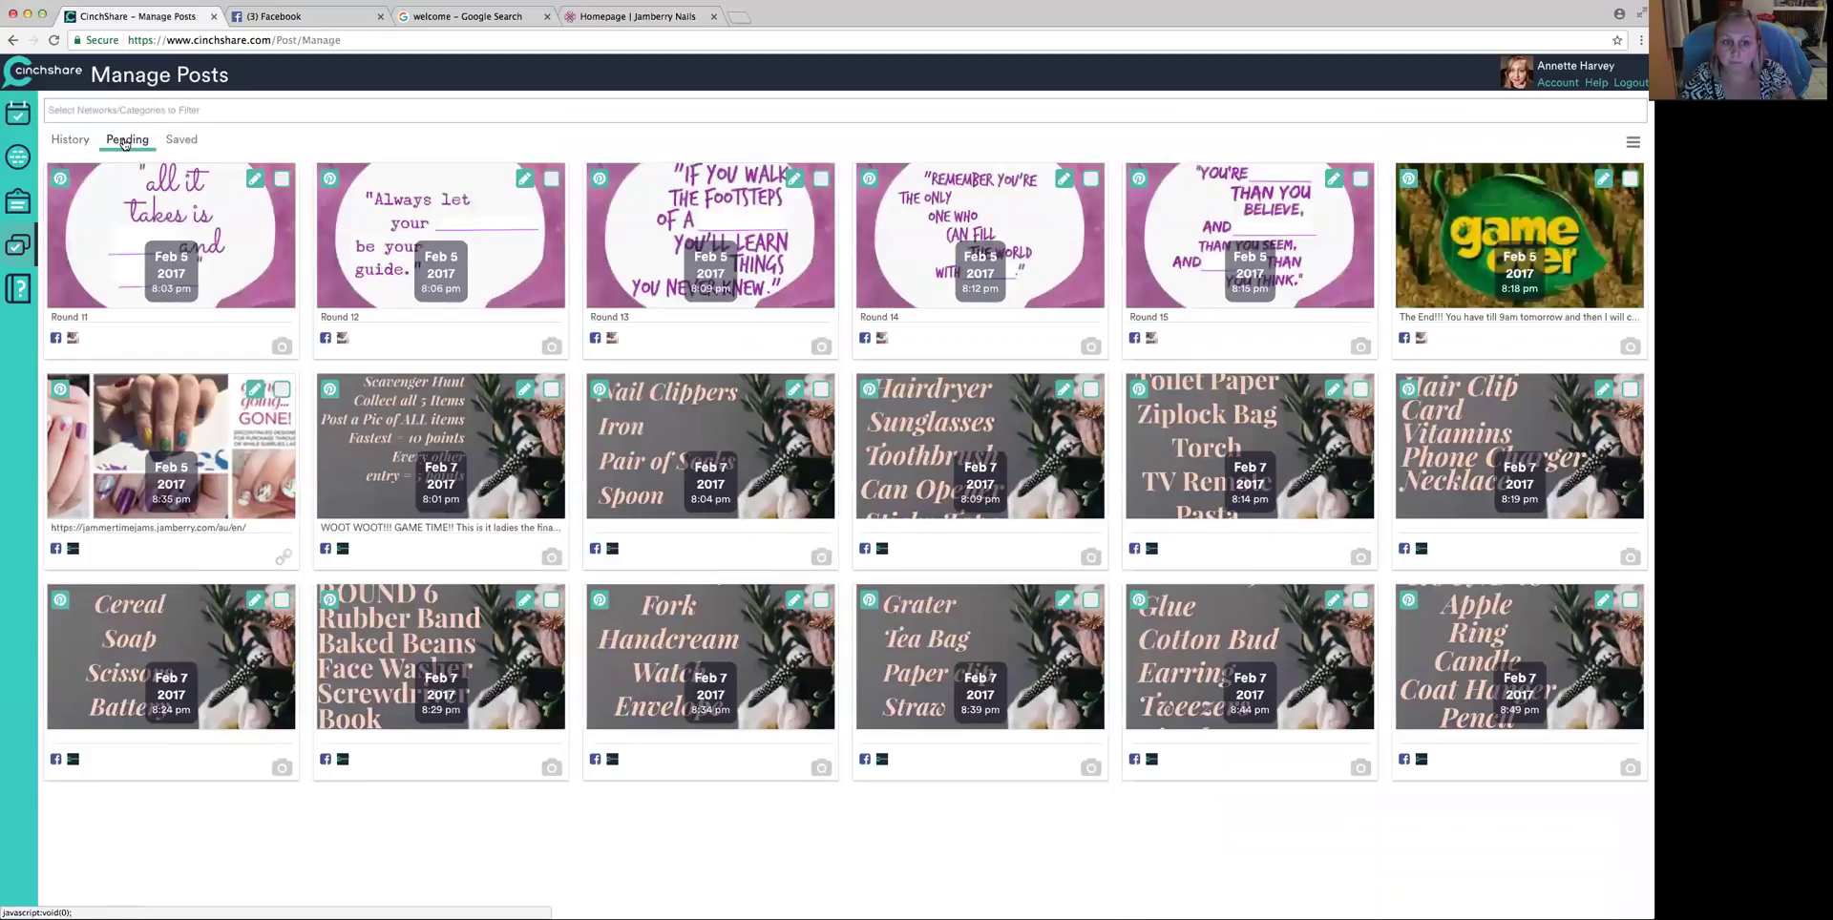
pyautogui.click(551, 389)
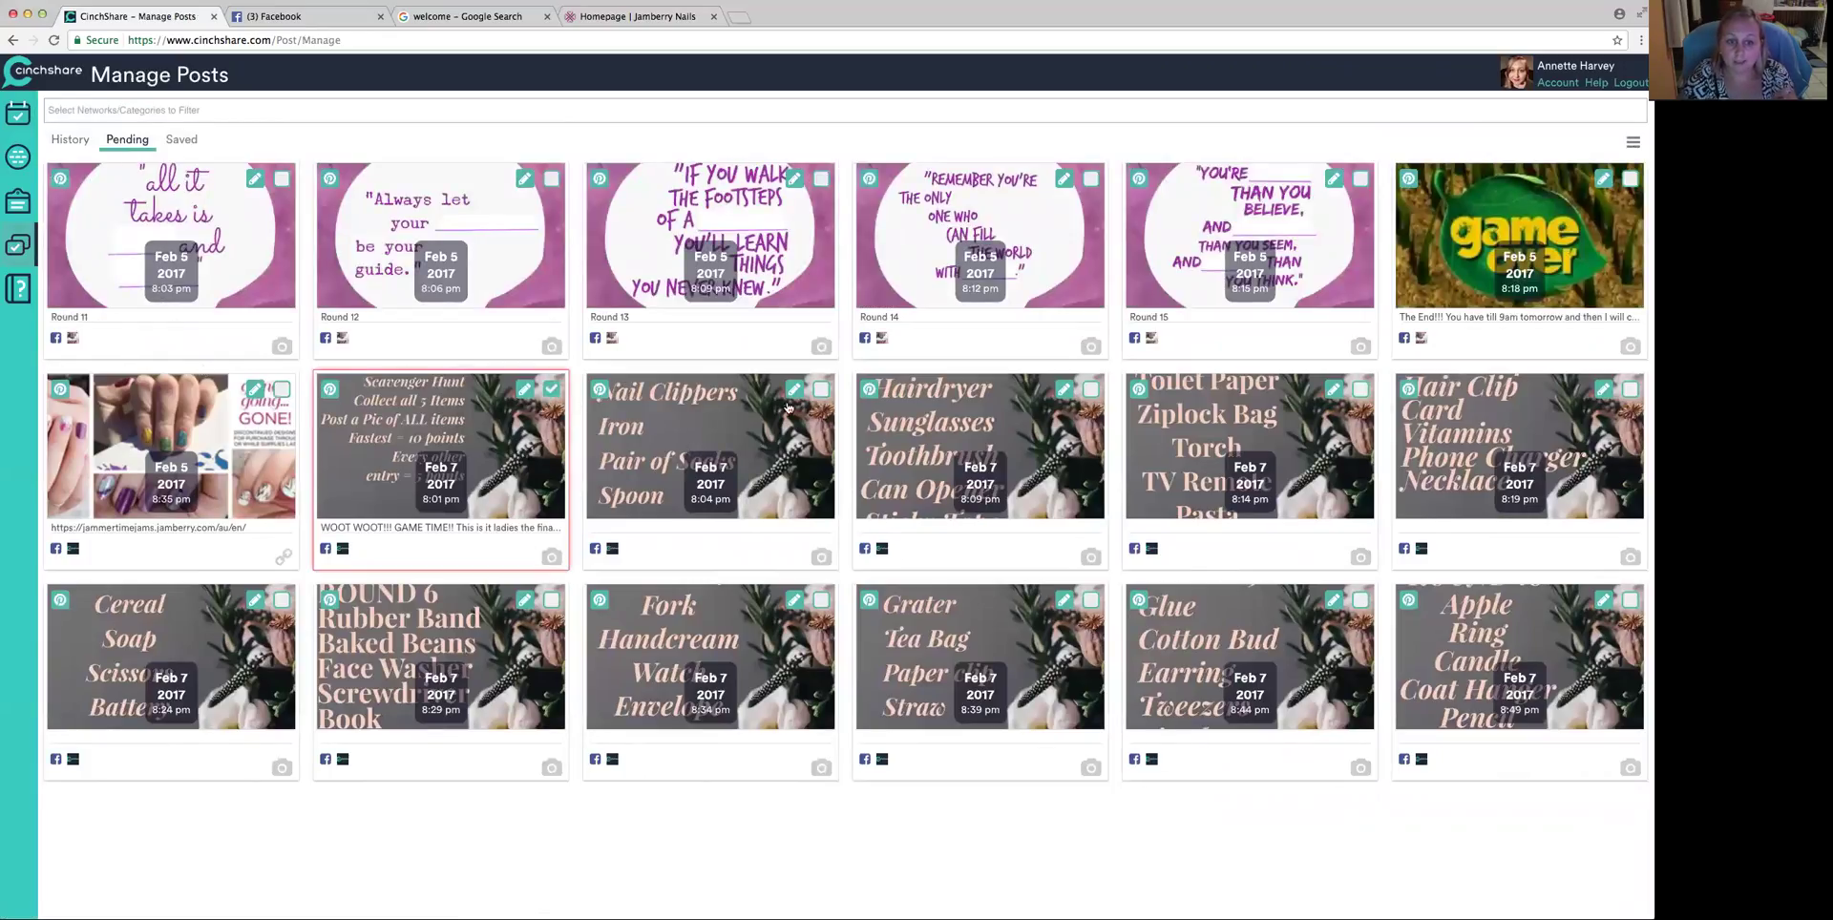
pyautogui.click(821, 389)
pyautogui.click(1090, 390)
pyautogui.click(1360, 389)
pyautogui.click(1629, 389)
pyautogui.click(1629, 599)
pyautogui.click(1361, 601)
pyautogui.click(1091, 600)
pyautogui.click(820, 600)
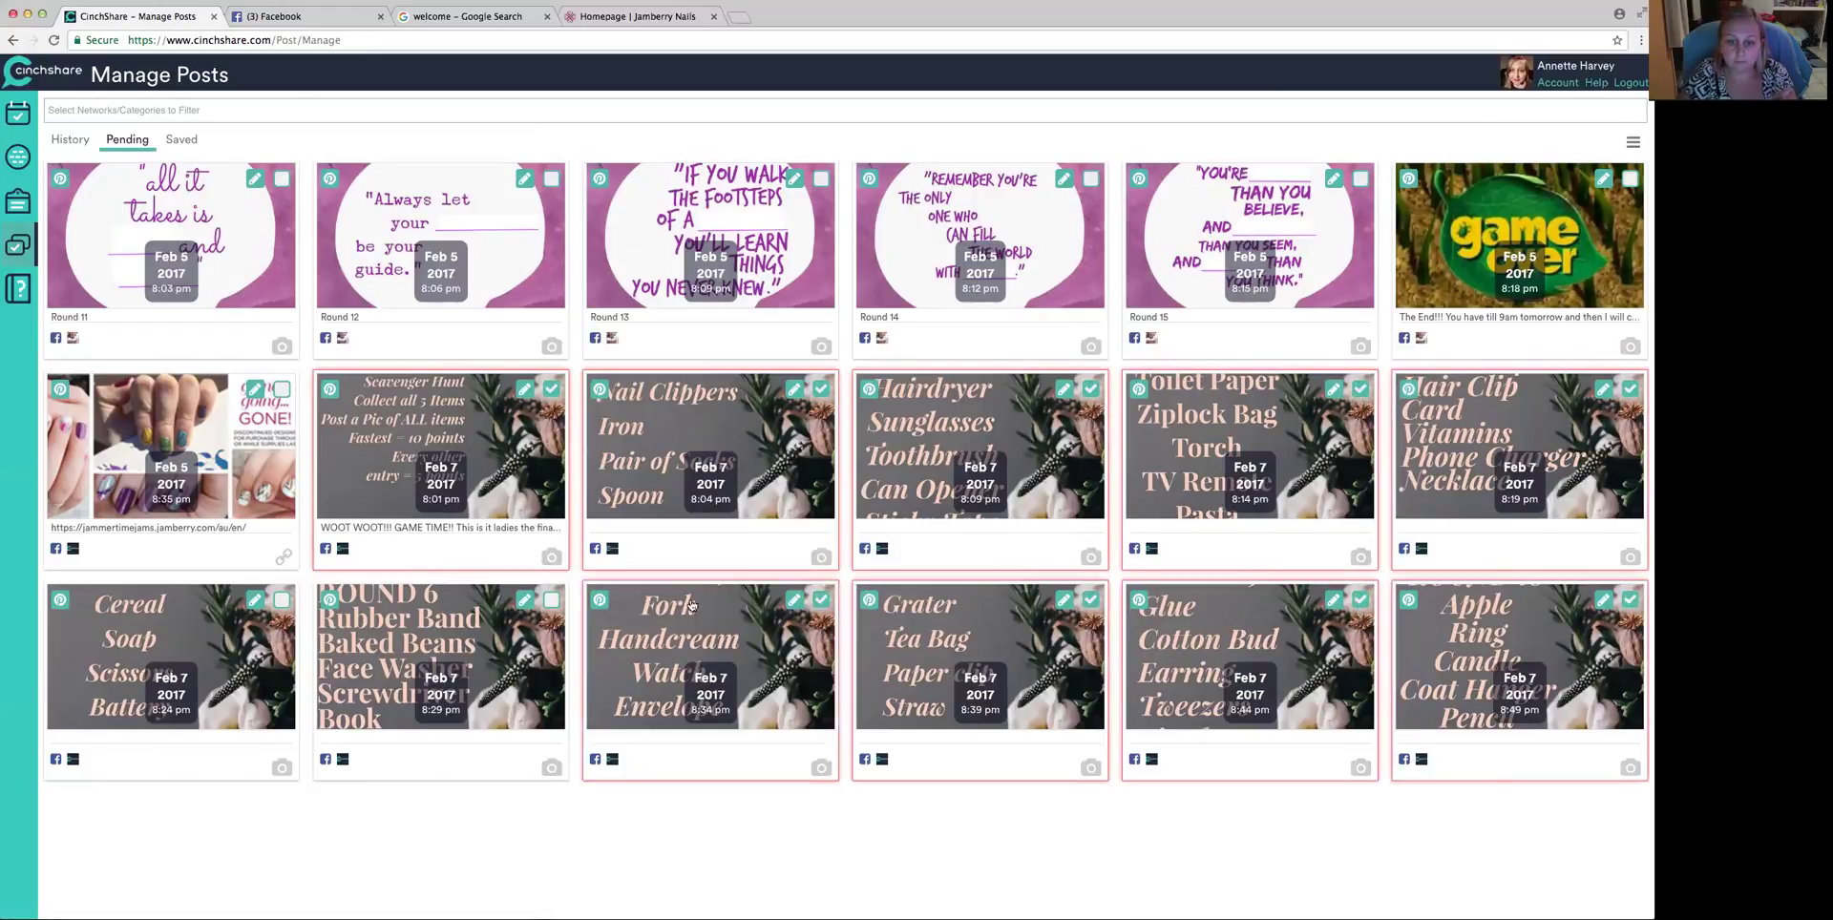
pyautogui.click(552, 599)
pyautogui.click(282, 599)
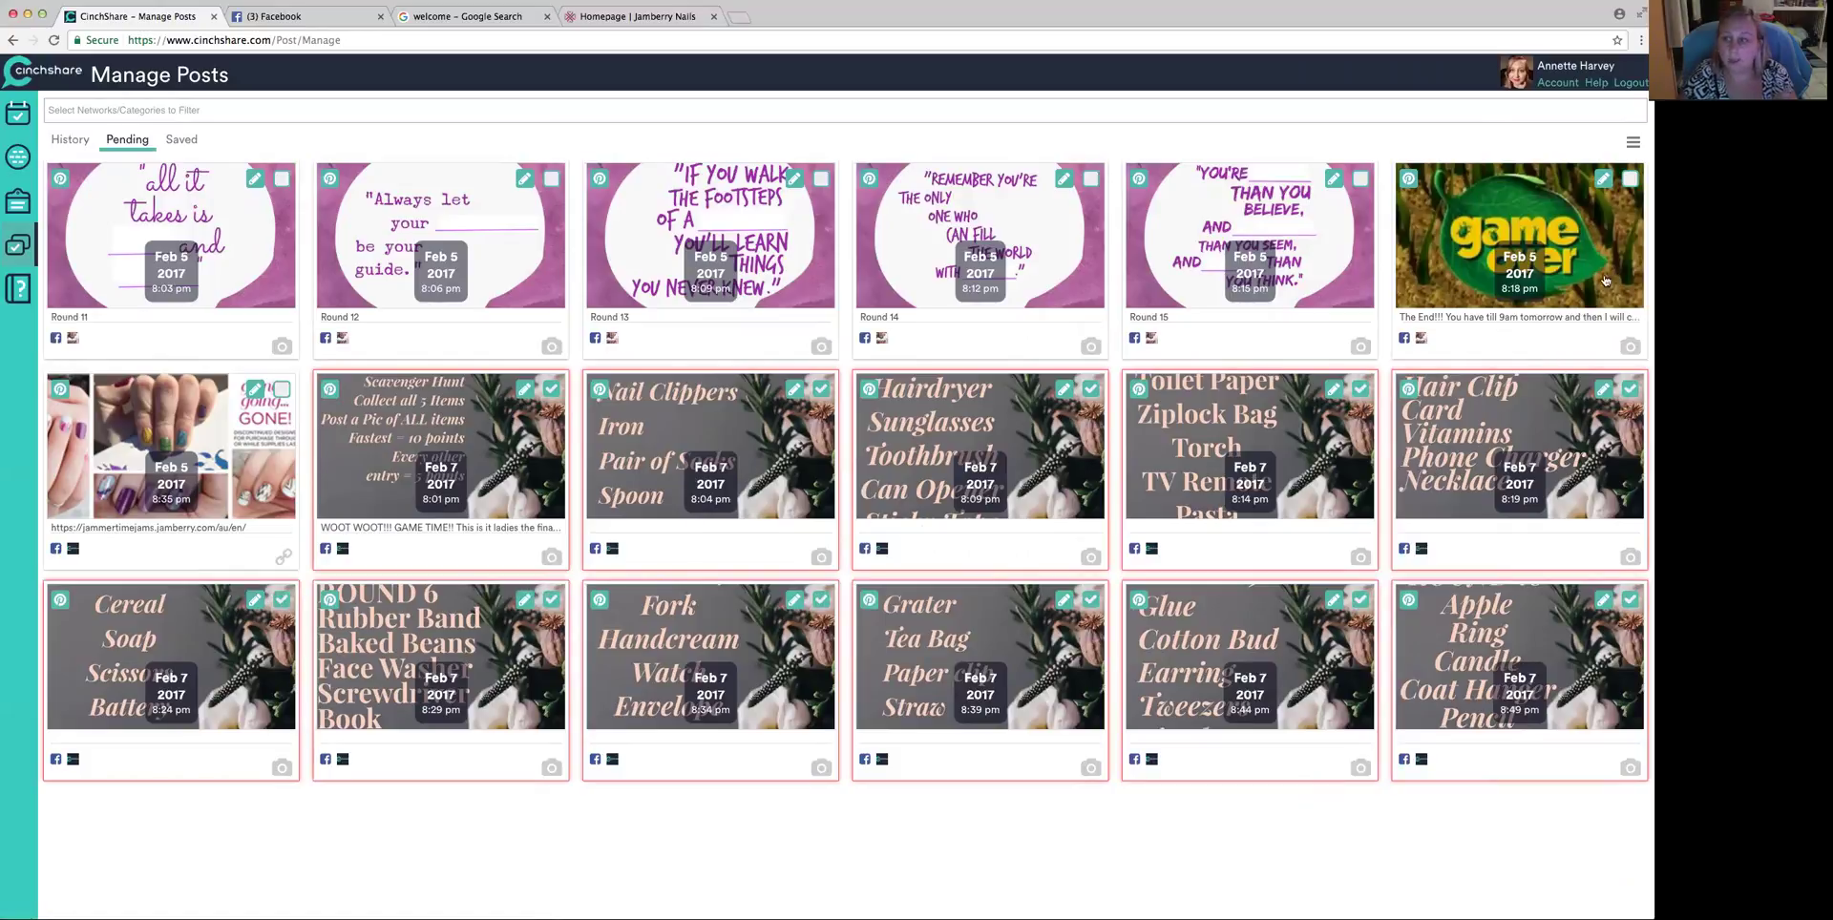
pyautogui.click(1633, 145)
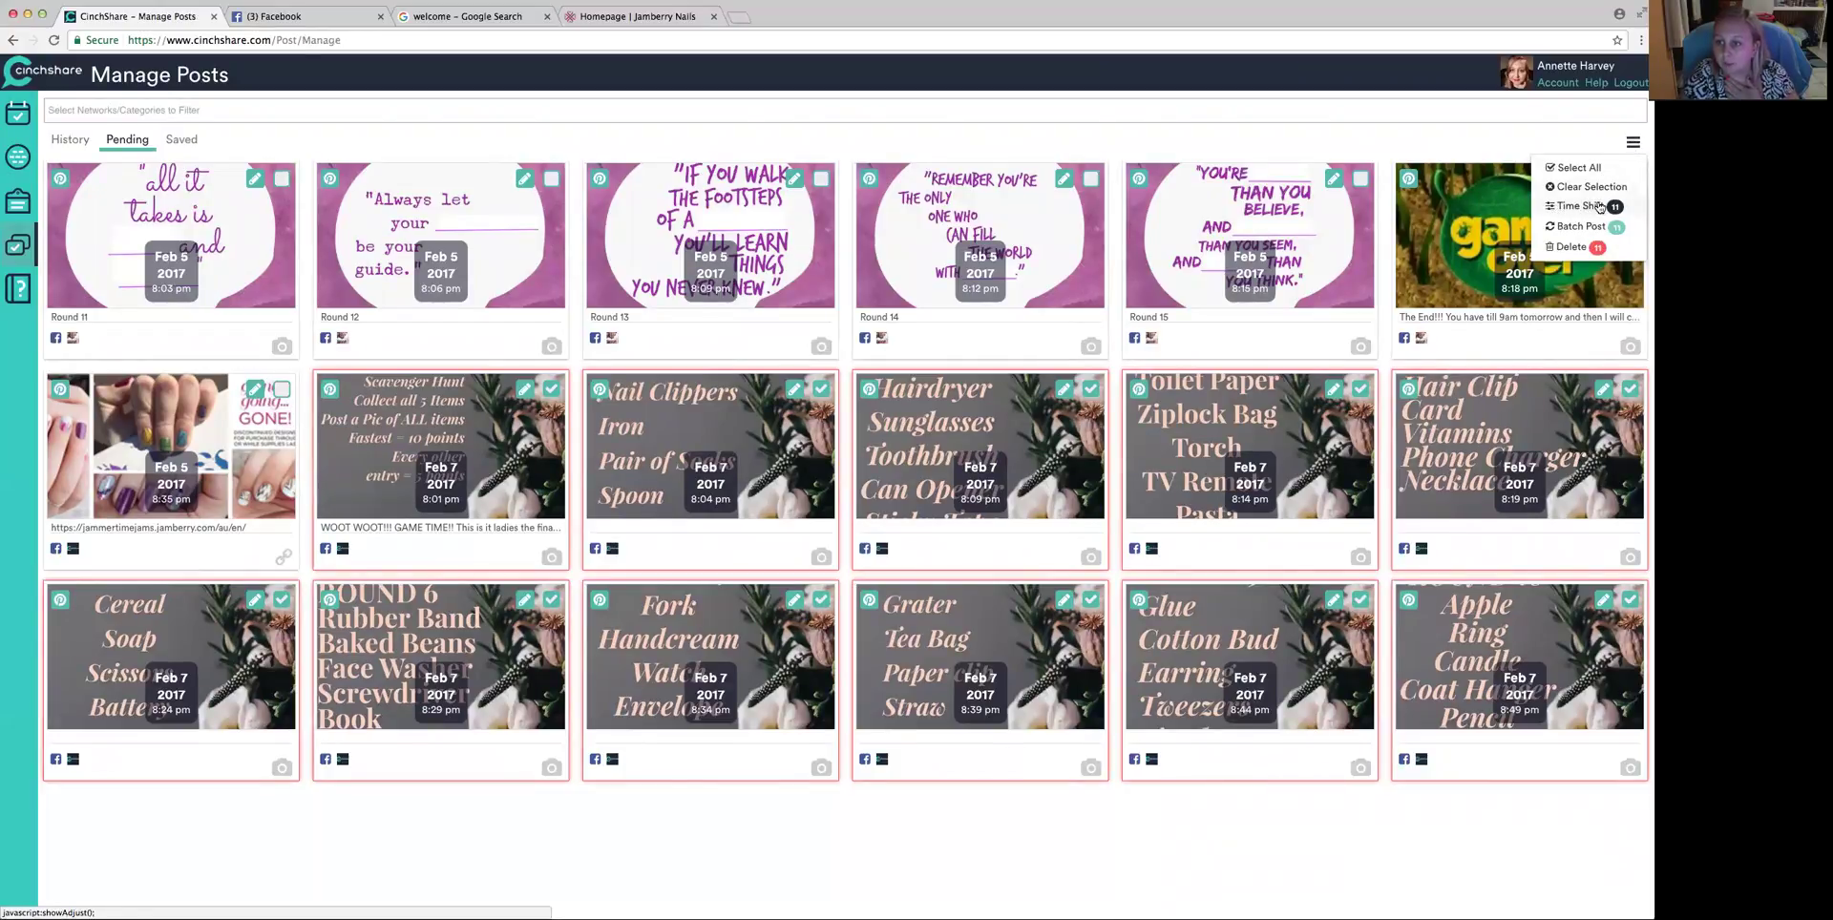
pyautogui.click(1560, 207)
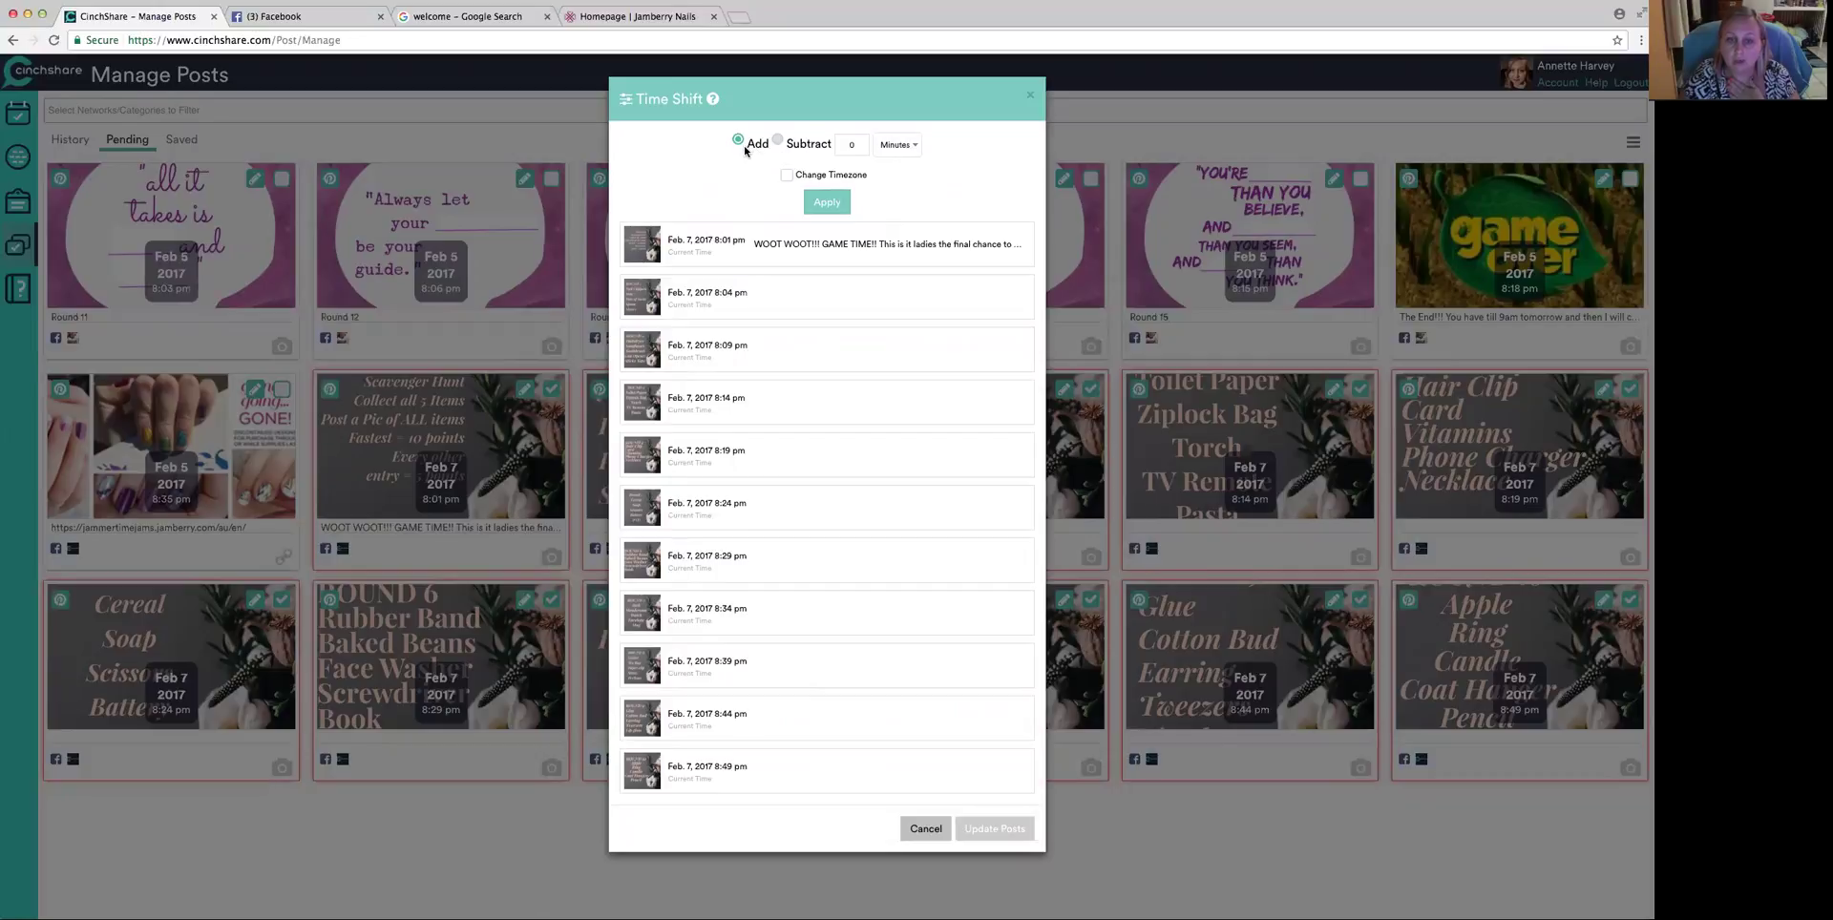
# - Apply a trial Time Shift that adds 30 minutes to the eleven selected scavenger hunt posts
pyautogui.click(895, 145)
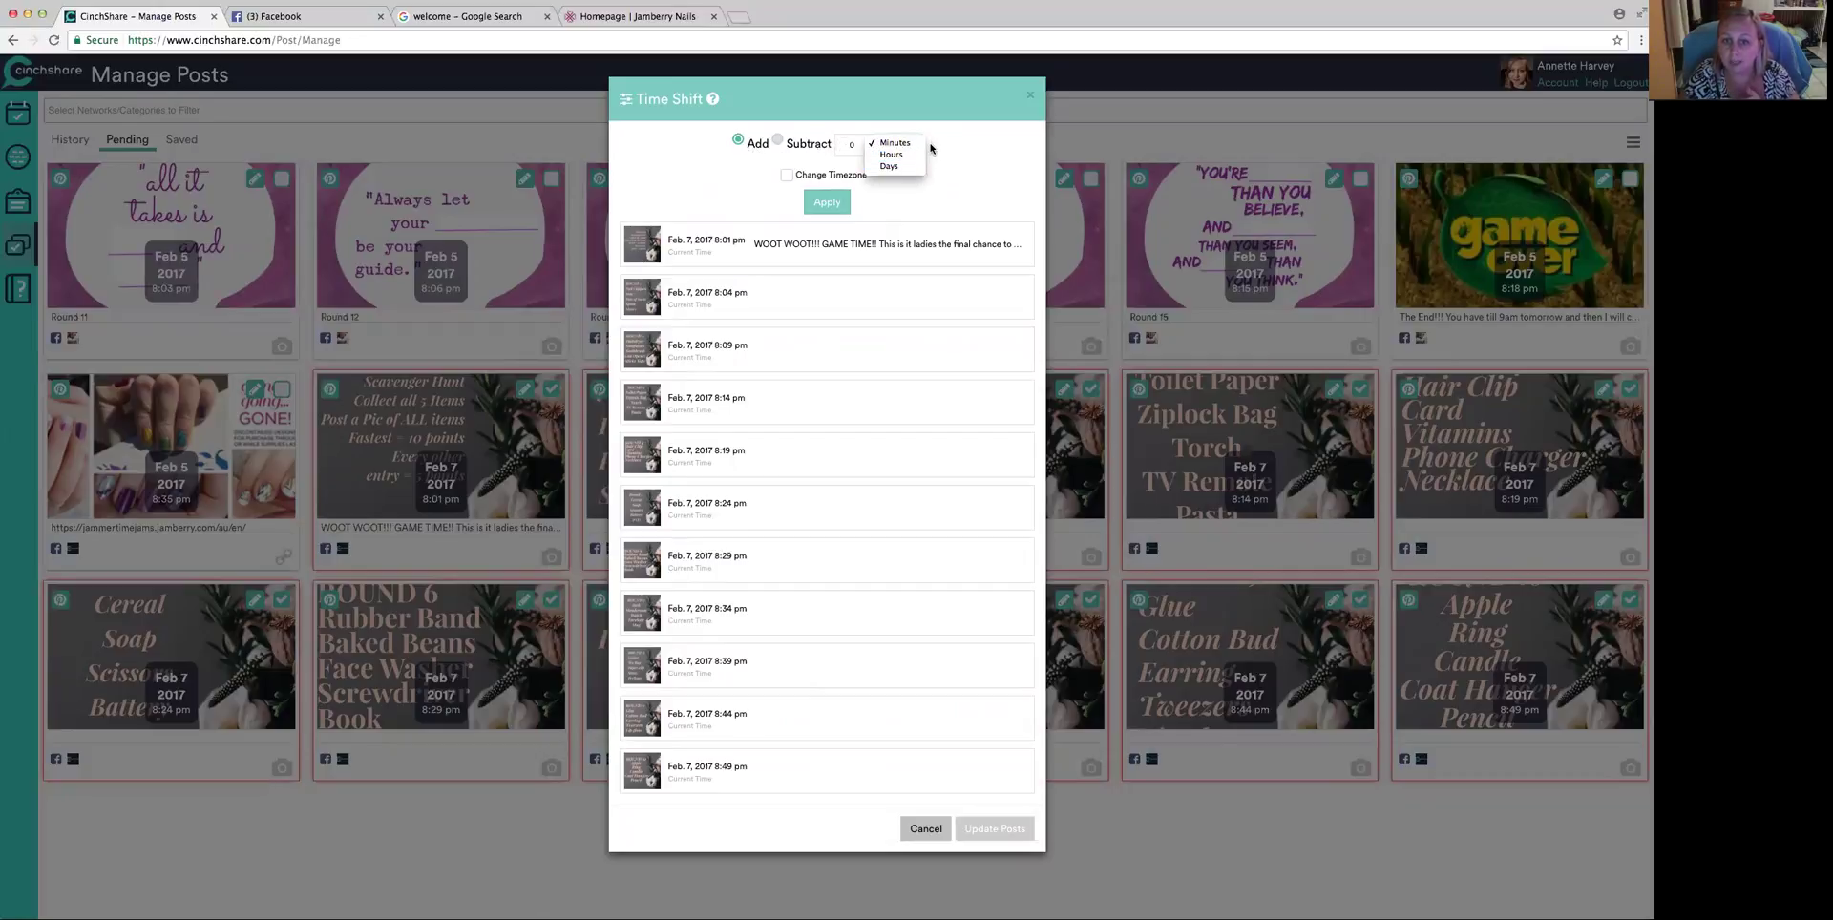
pyautogui.click(934, 148)
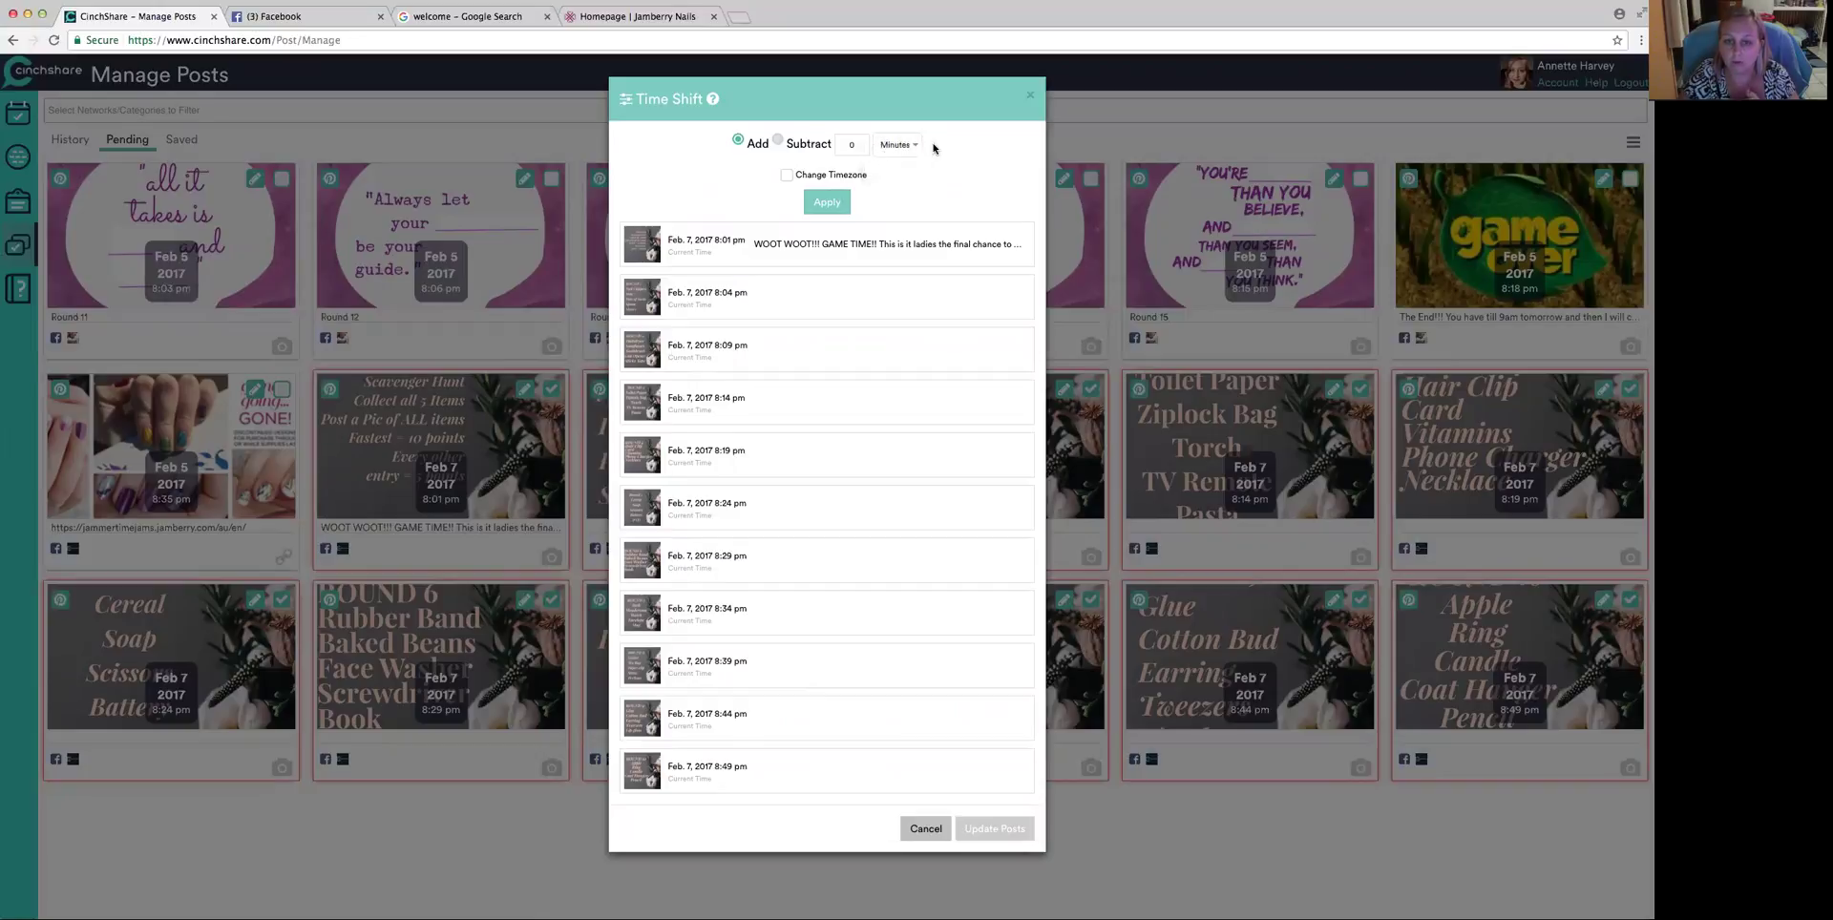
pyautogui.click(854, 144)
pyautogui.write('30')
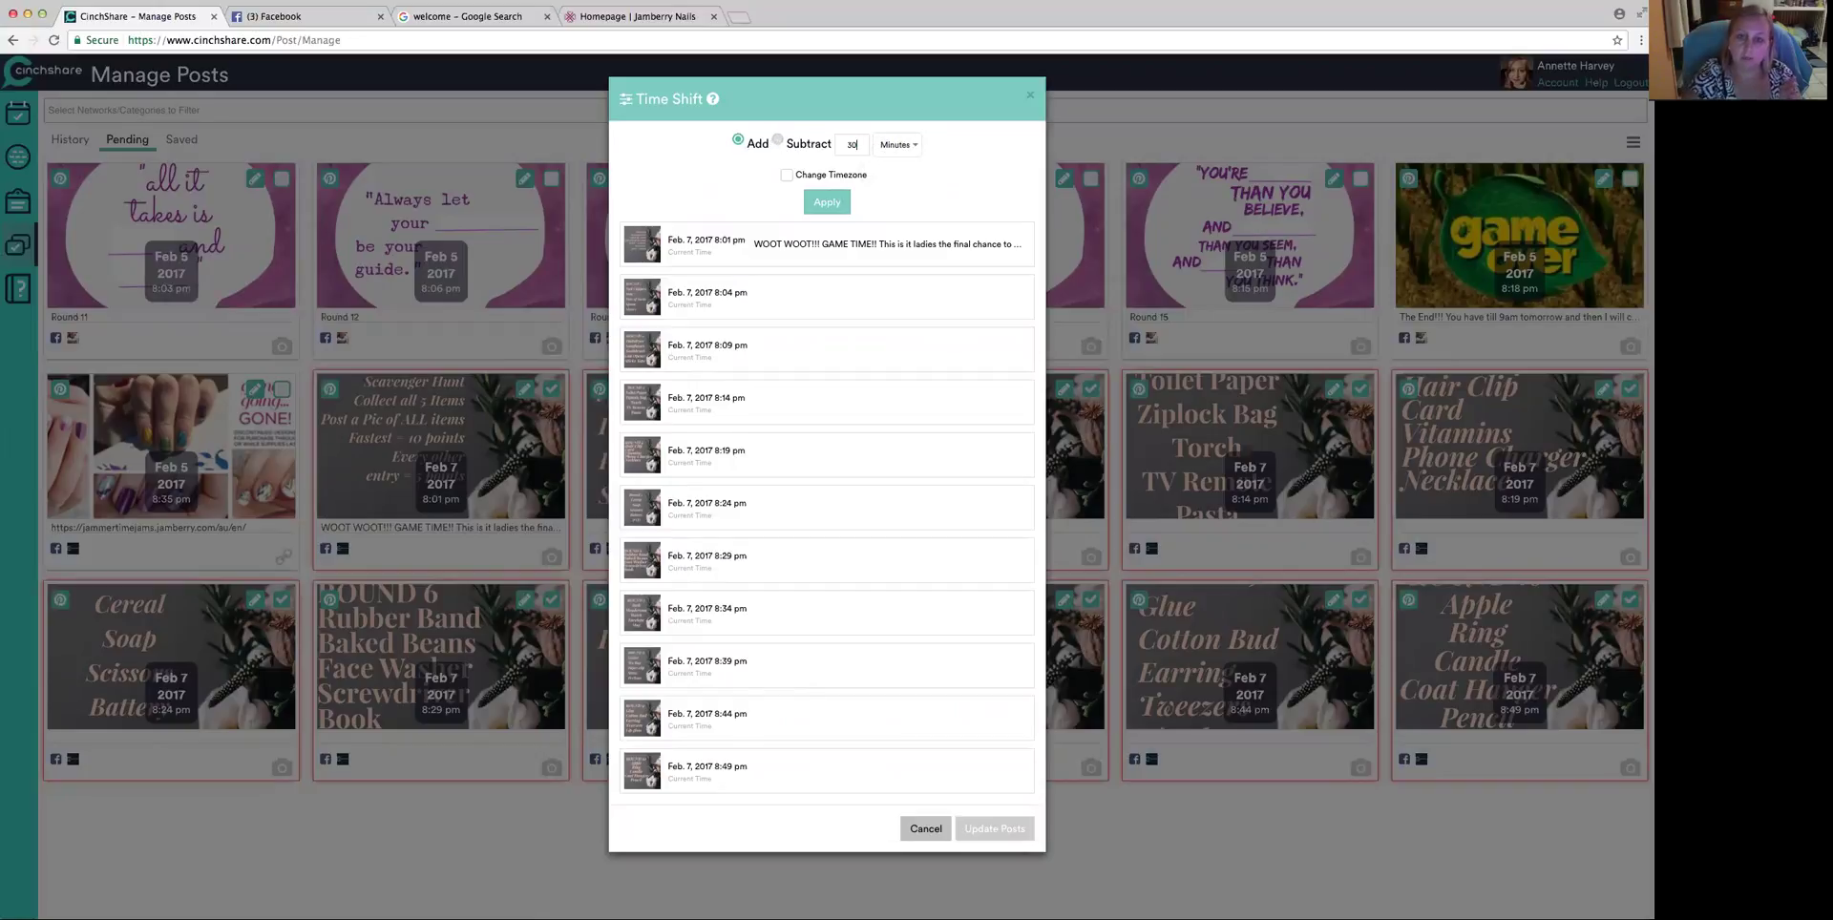
pyautogui.click(837, 204)
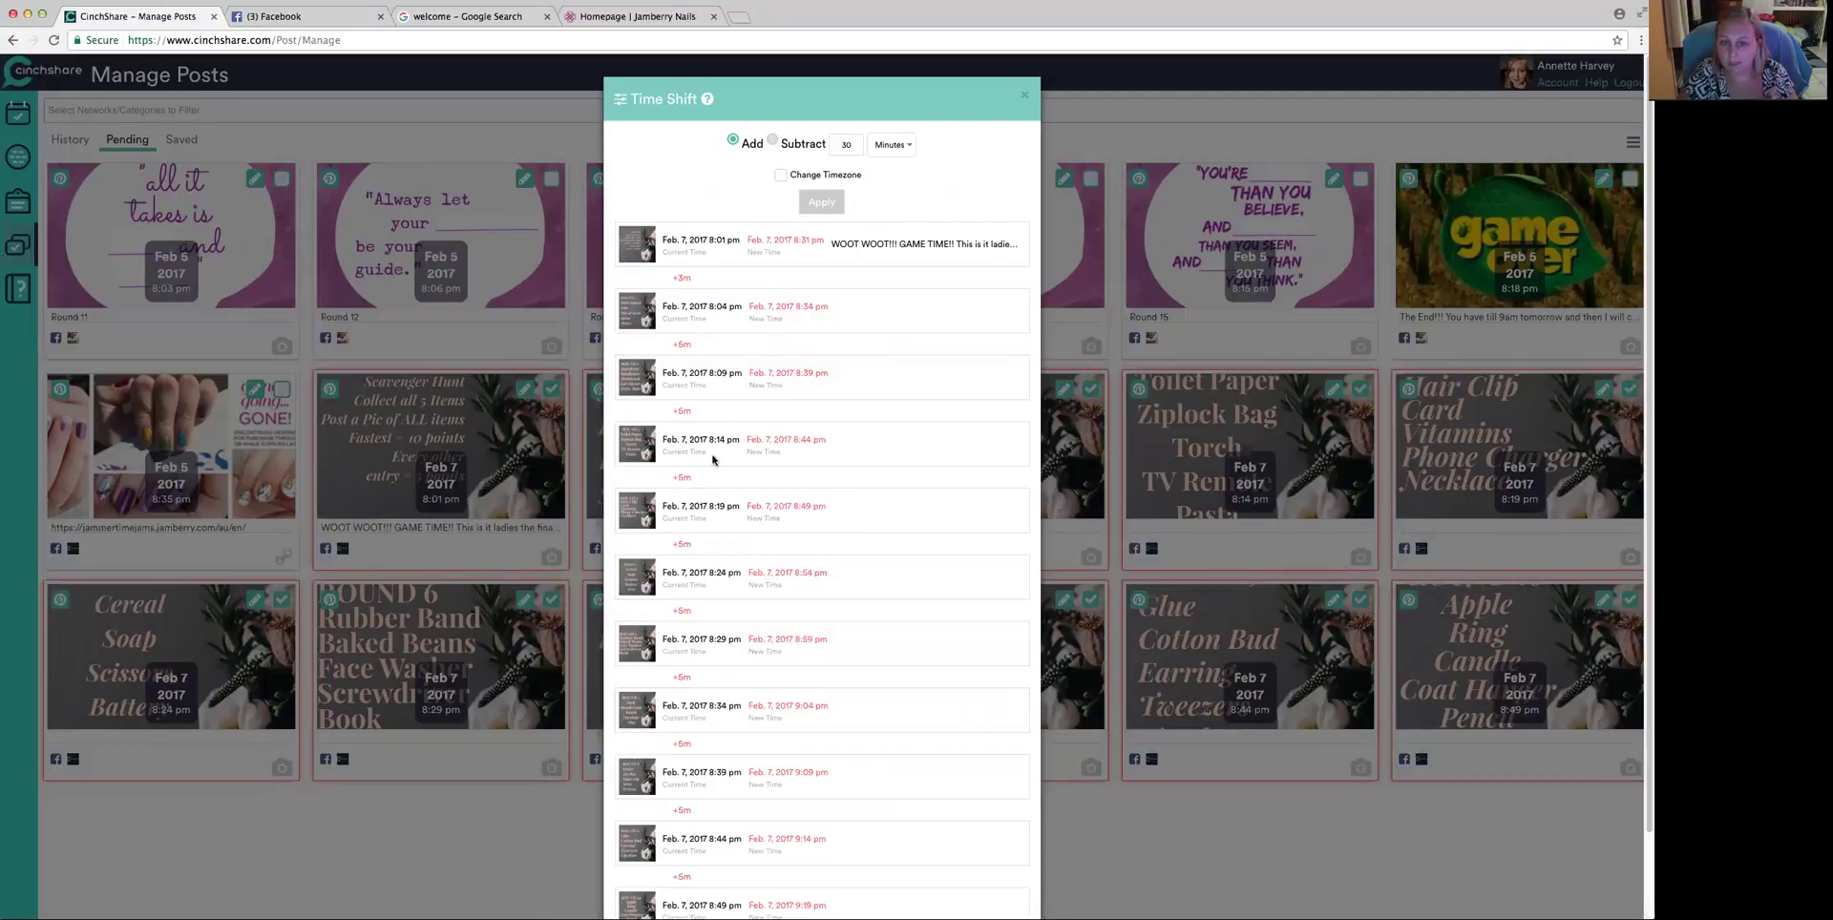
# - Set the Time Shift to add 2 days, apply it to the eleven scavenger hunt posts and update them
pyautogui.click(914, 145)
pyautogui.click(923, 135)
pyautogui.moveTo(850, 145); pyautogui.dragTo(740, 175)
pyautogui.write('2')
pyautogui.click(892, 144)
pyautogui.click(888, 176)
pyautogui.click(847, 201)
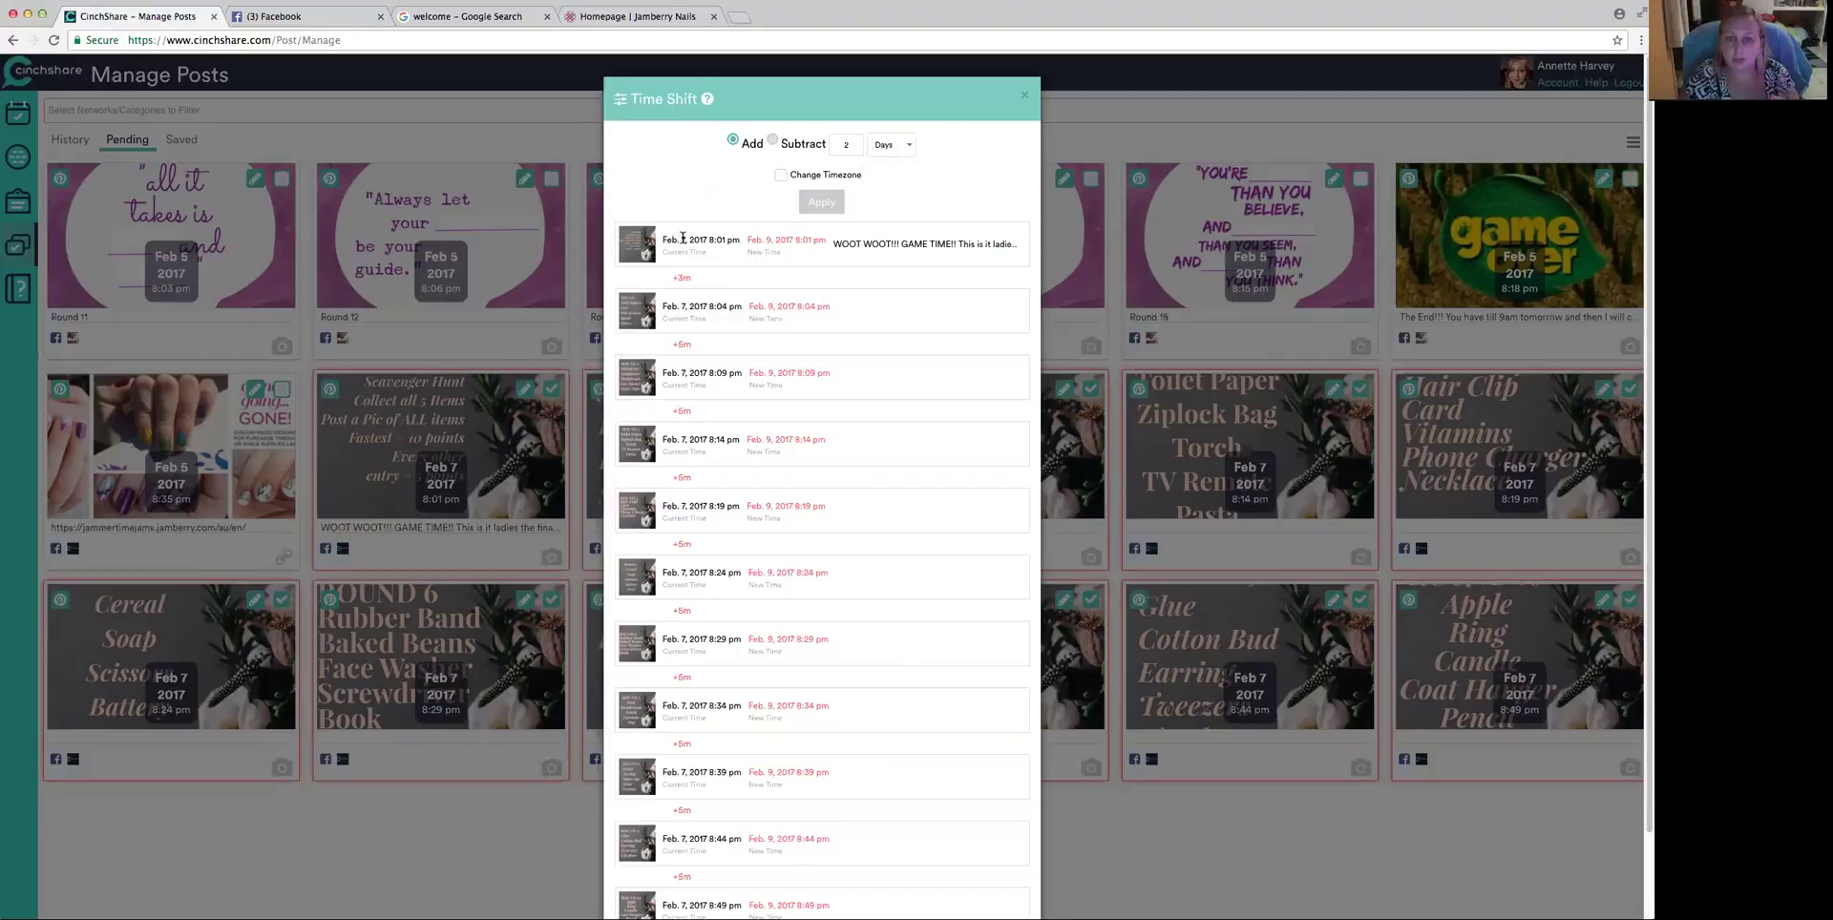
pyautogui.scroll(-2, 893, 243)
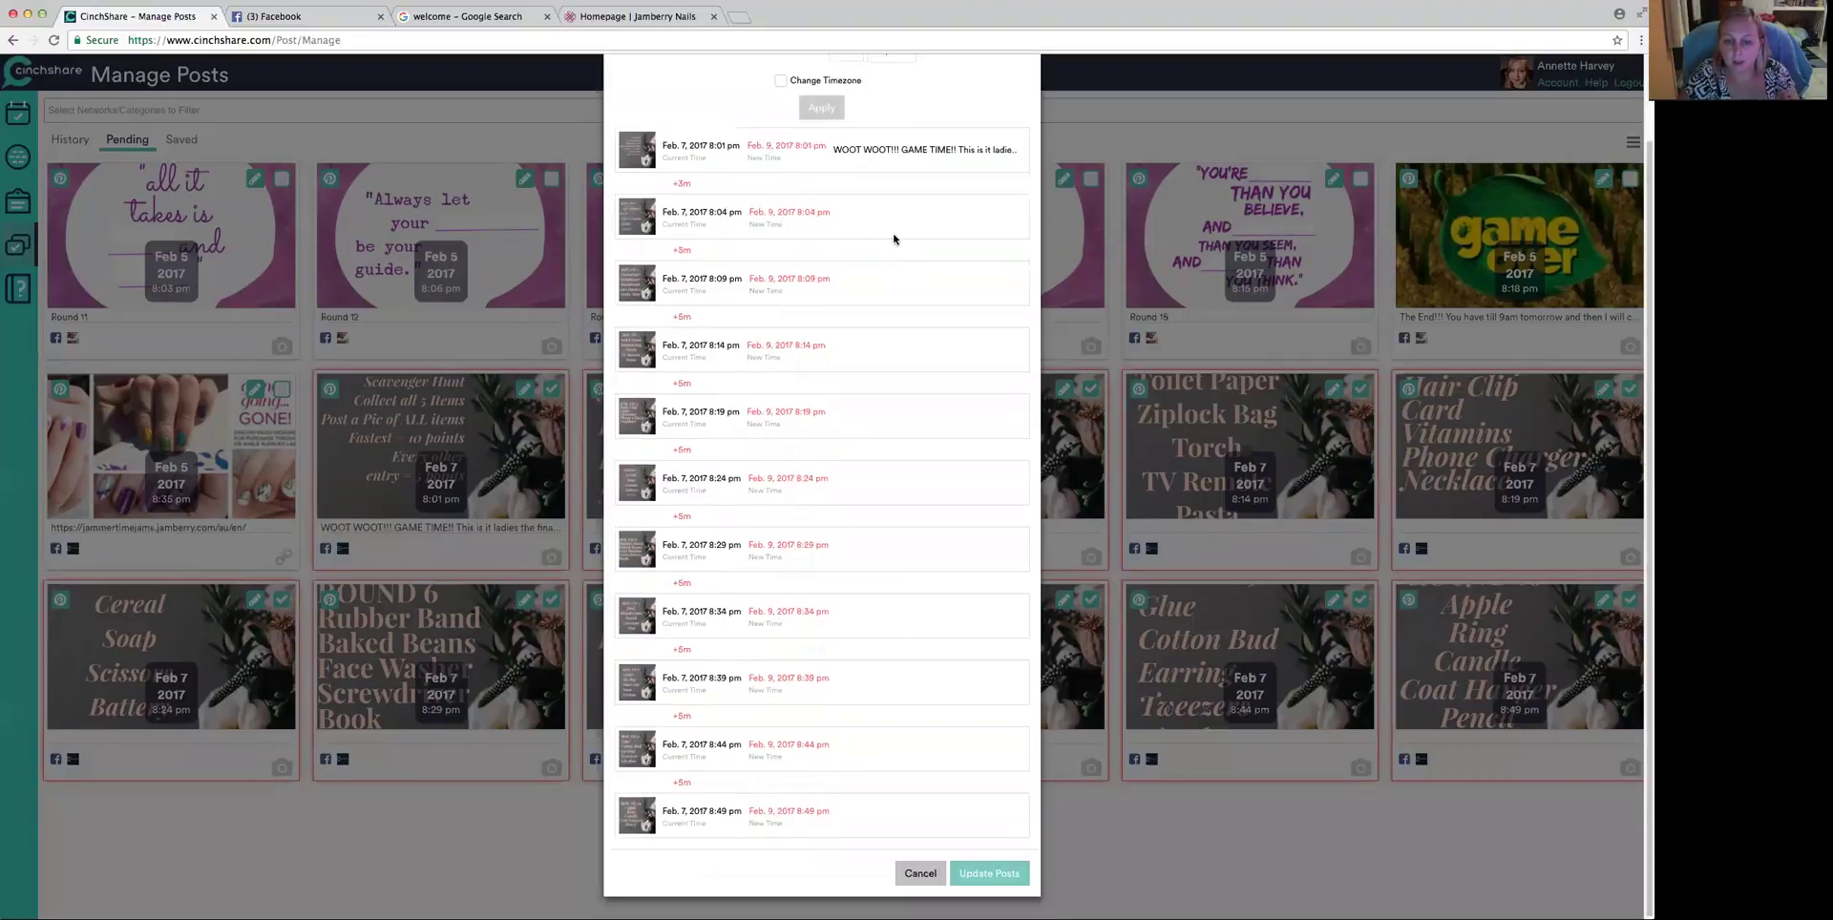
pyautogui.click(993, 875)
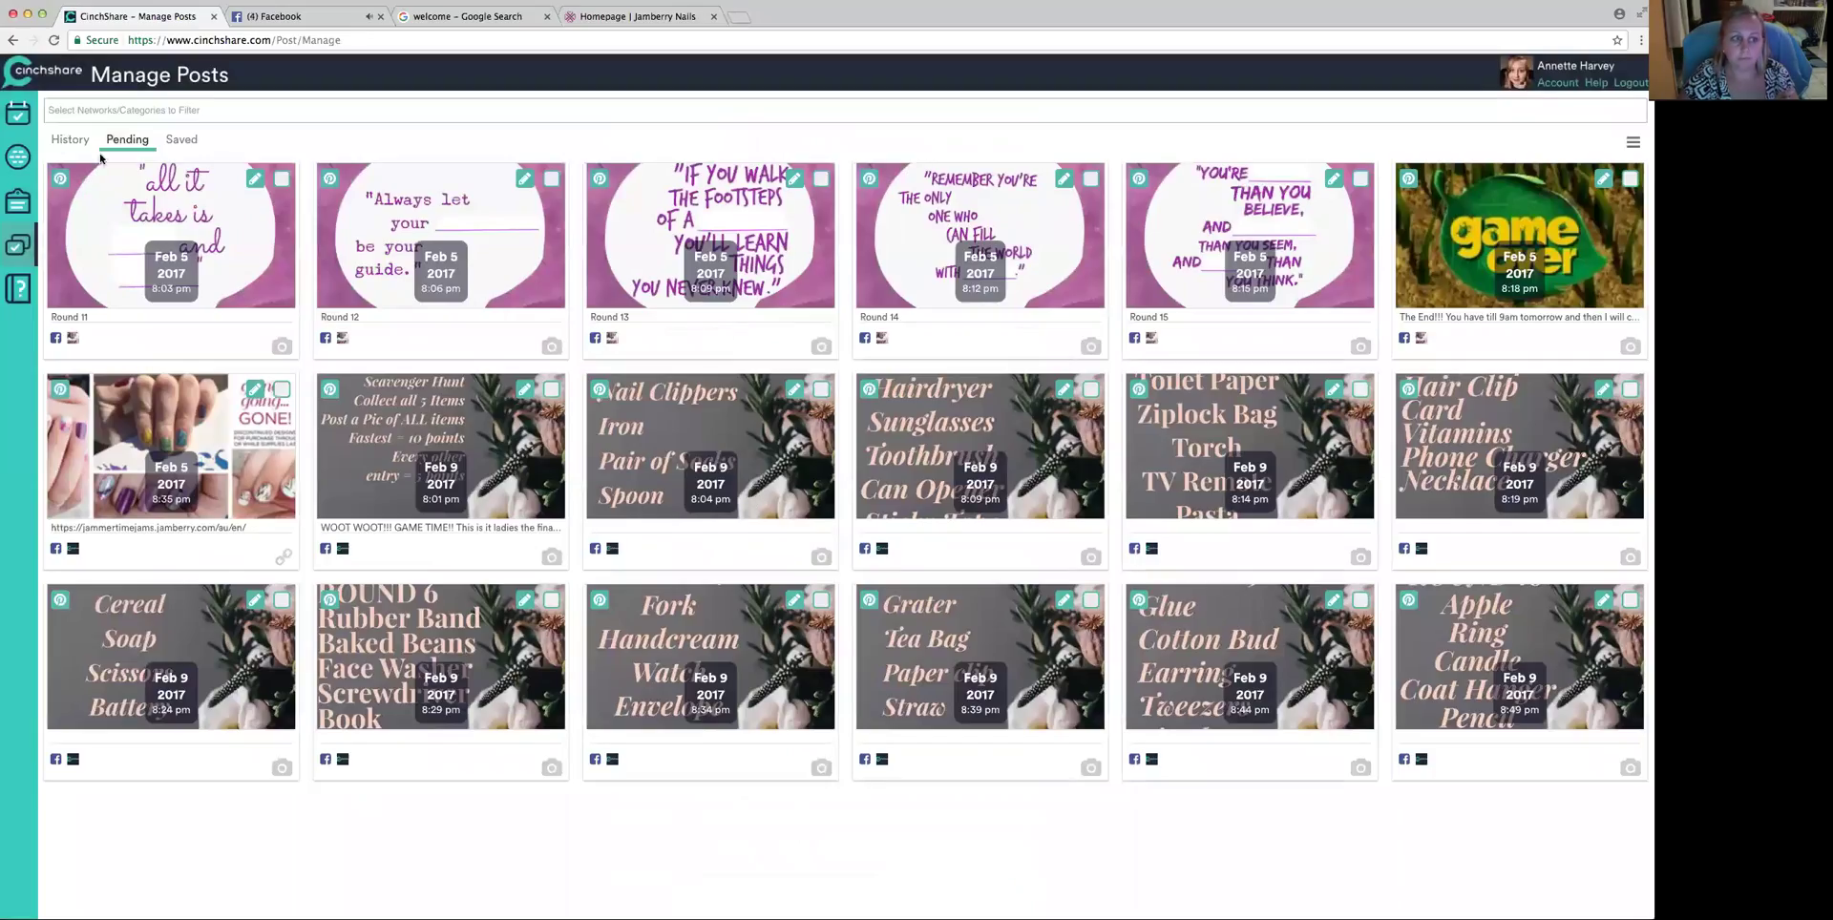
# - Return to the post scheduler and review the scheduled dates of the event's upcoming scavenger hunt posts
pyautogui.click(18, 112)
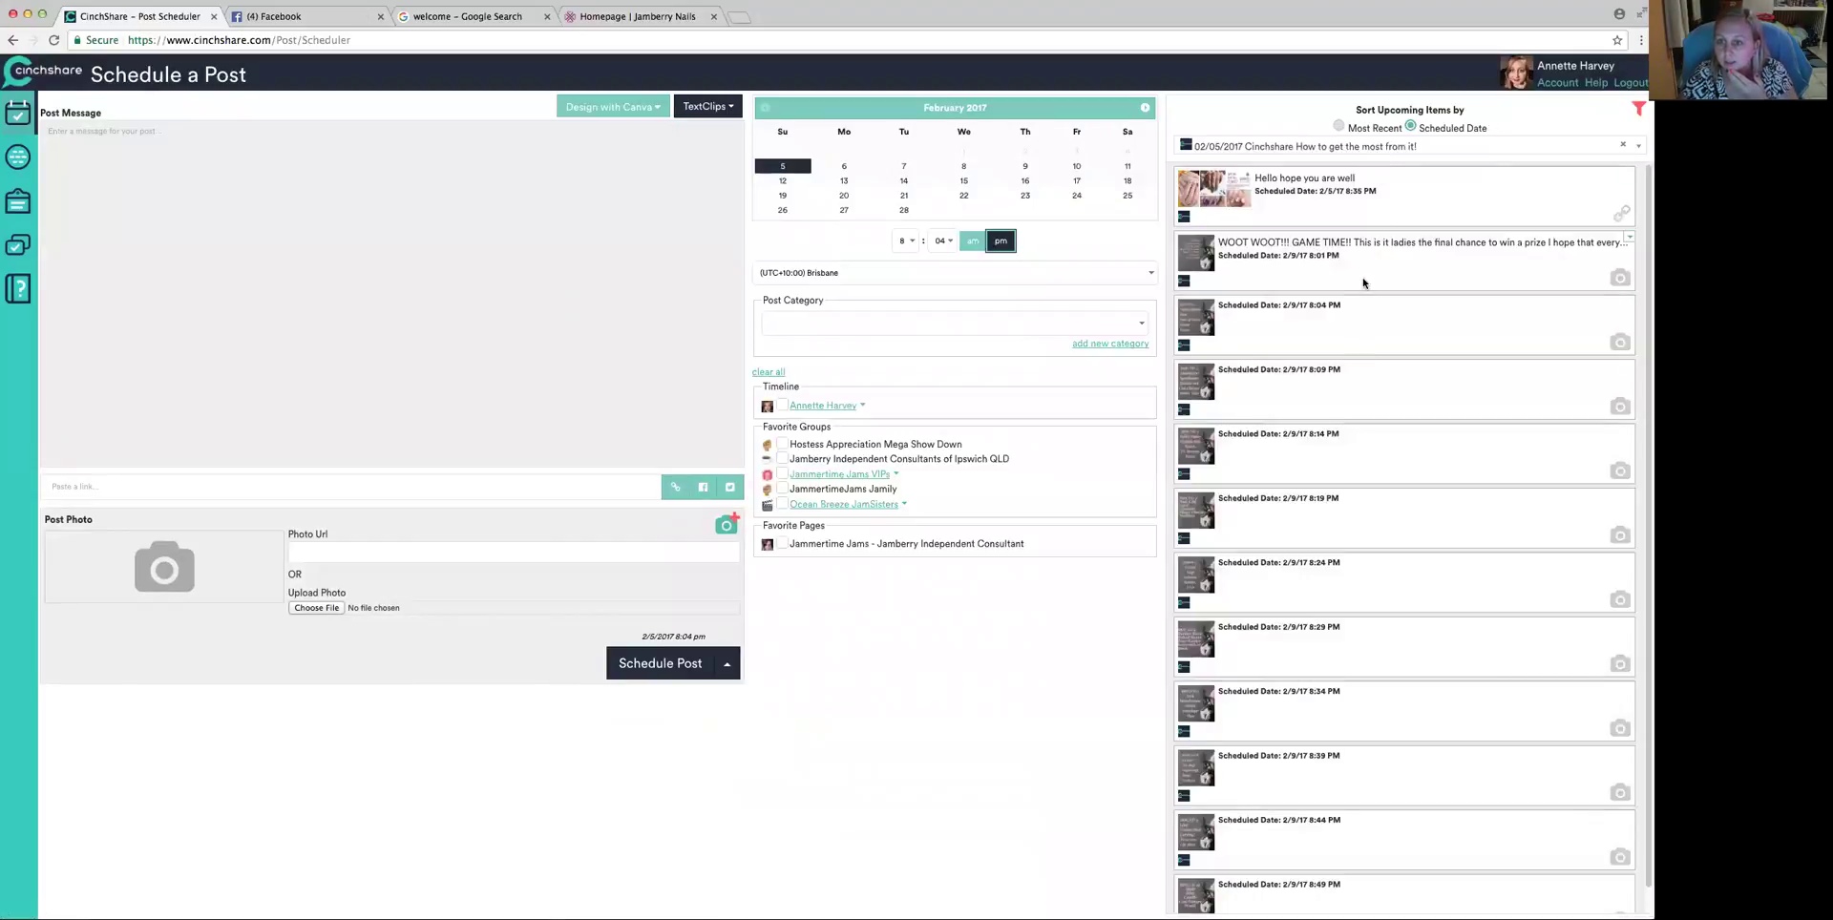
pyautogui.scroll(-1, 1365, 287)
pyautogui.moveTo(1295, 302); pyautogui.dragTo(1270, 302)
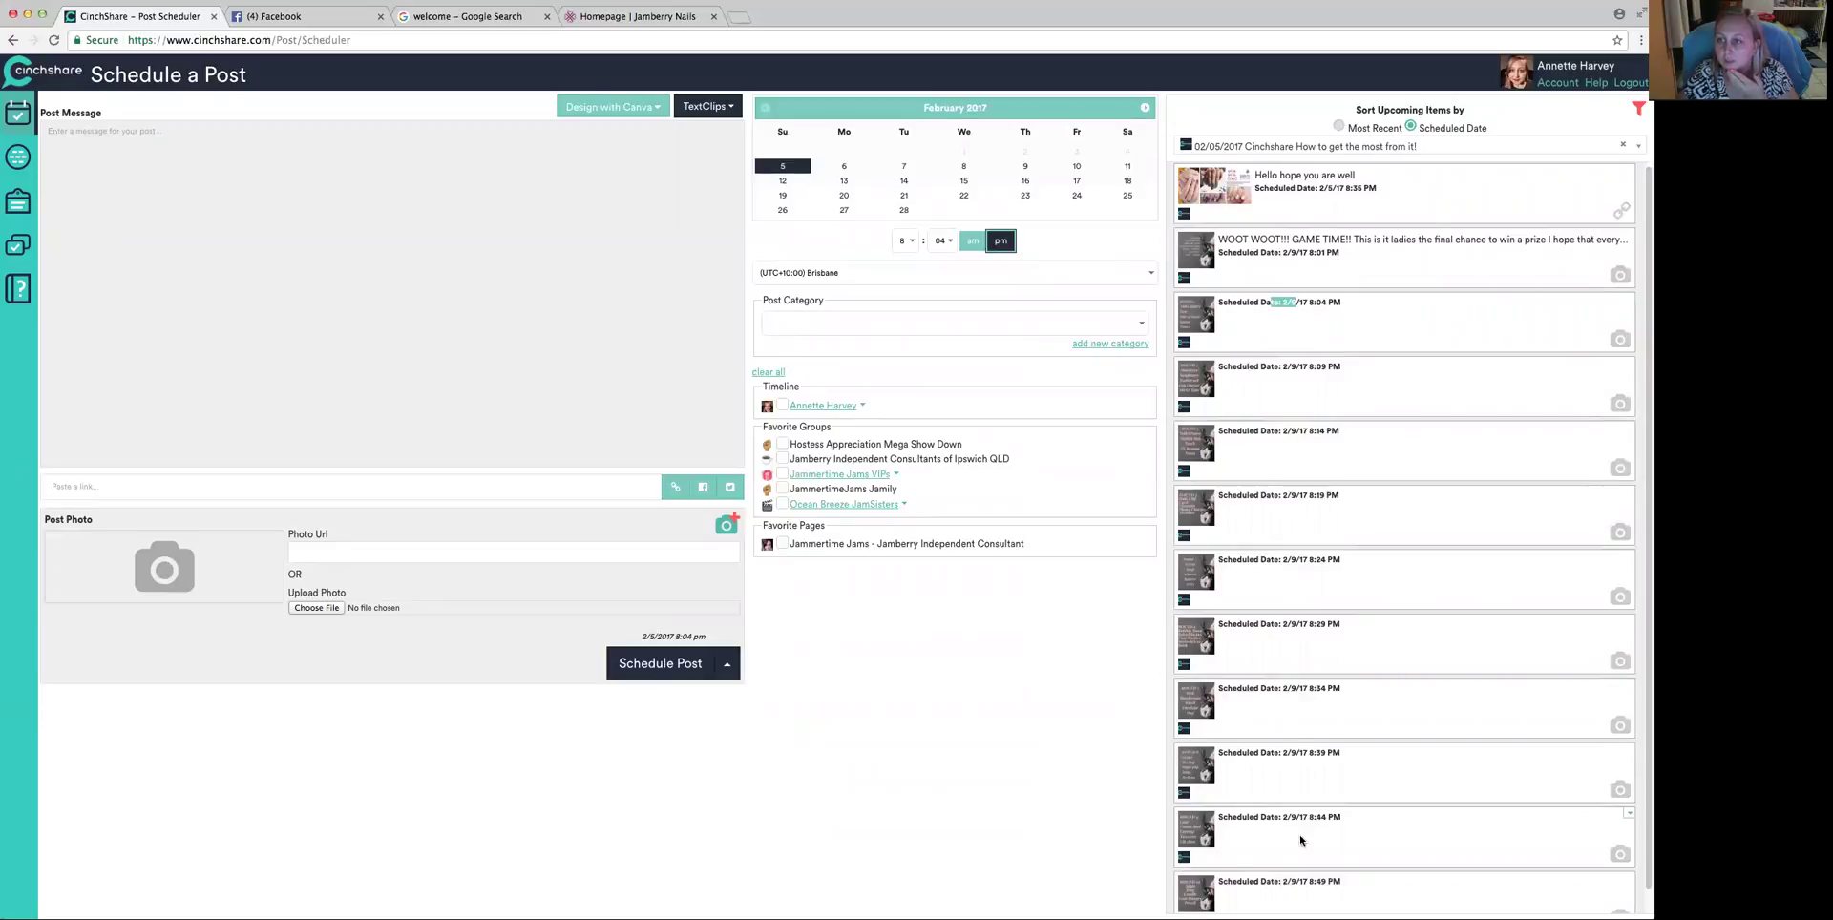
pyautogui.scroll(-1, 1286, 768)
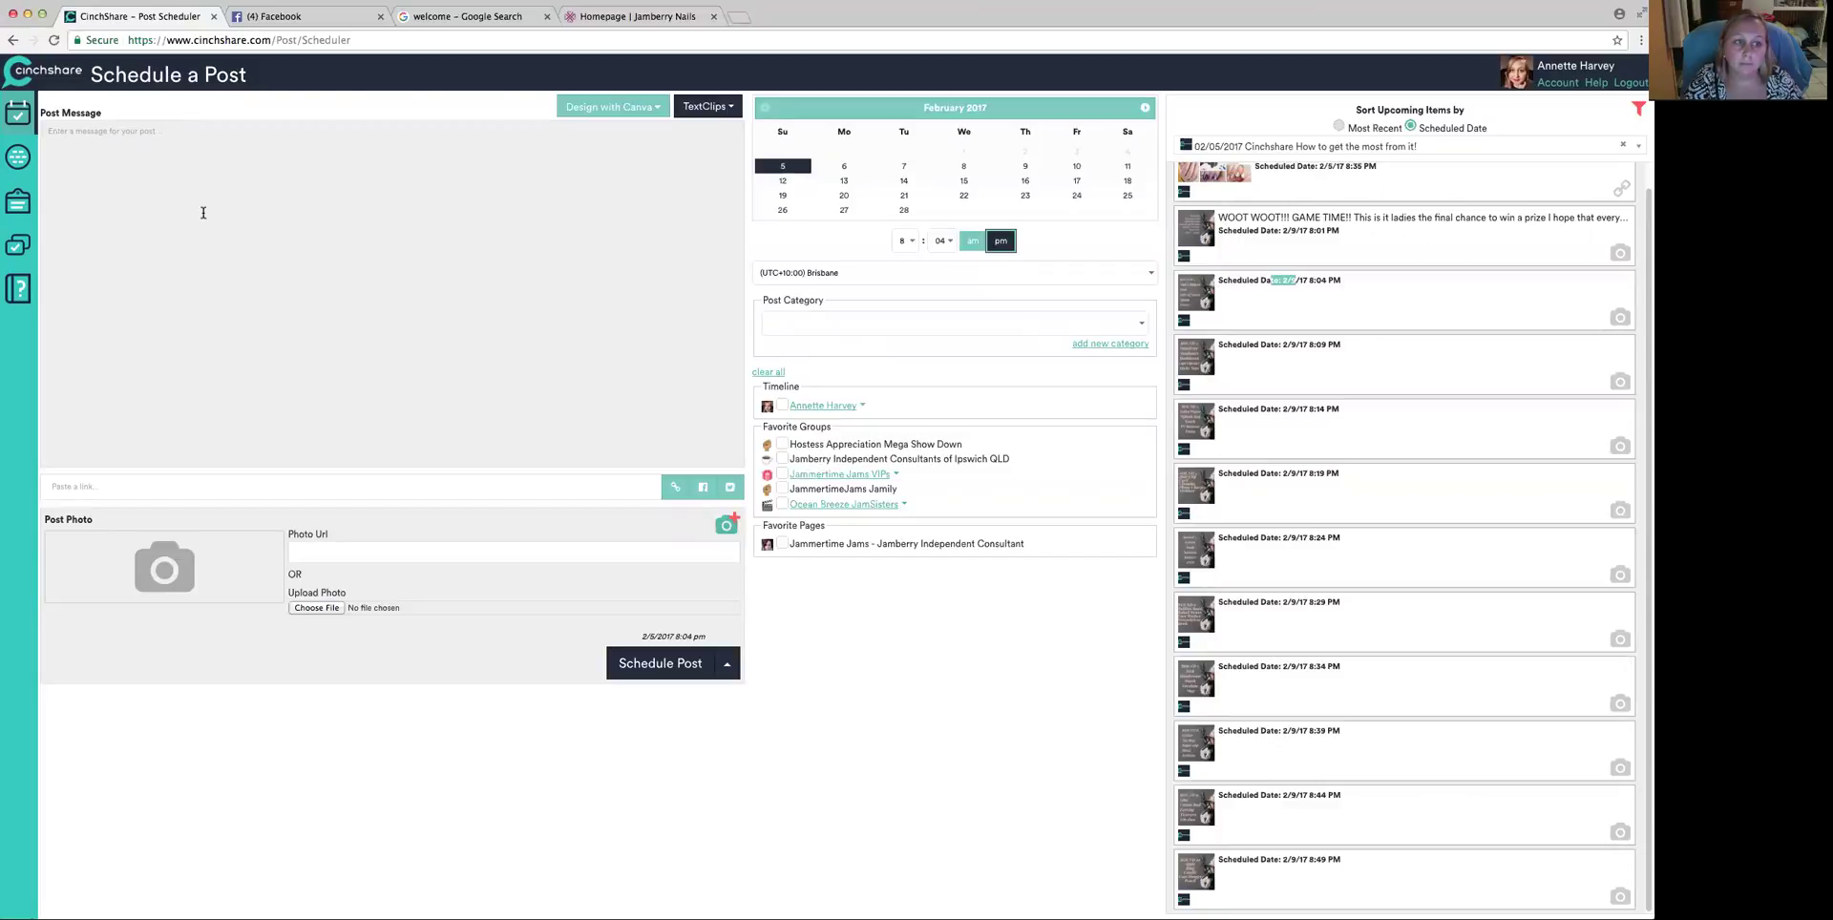
# - Open Pin it for the February 5 link post among the pending managed posts, examine its URL and caption options, and close it
pyautogui.click(19, 245)
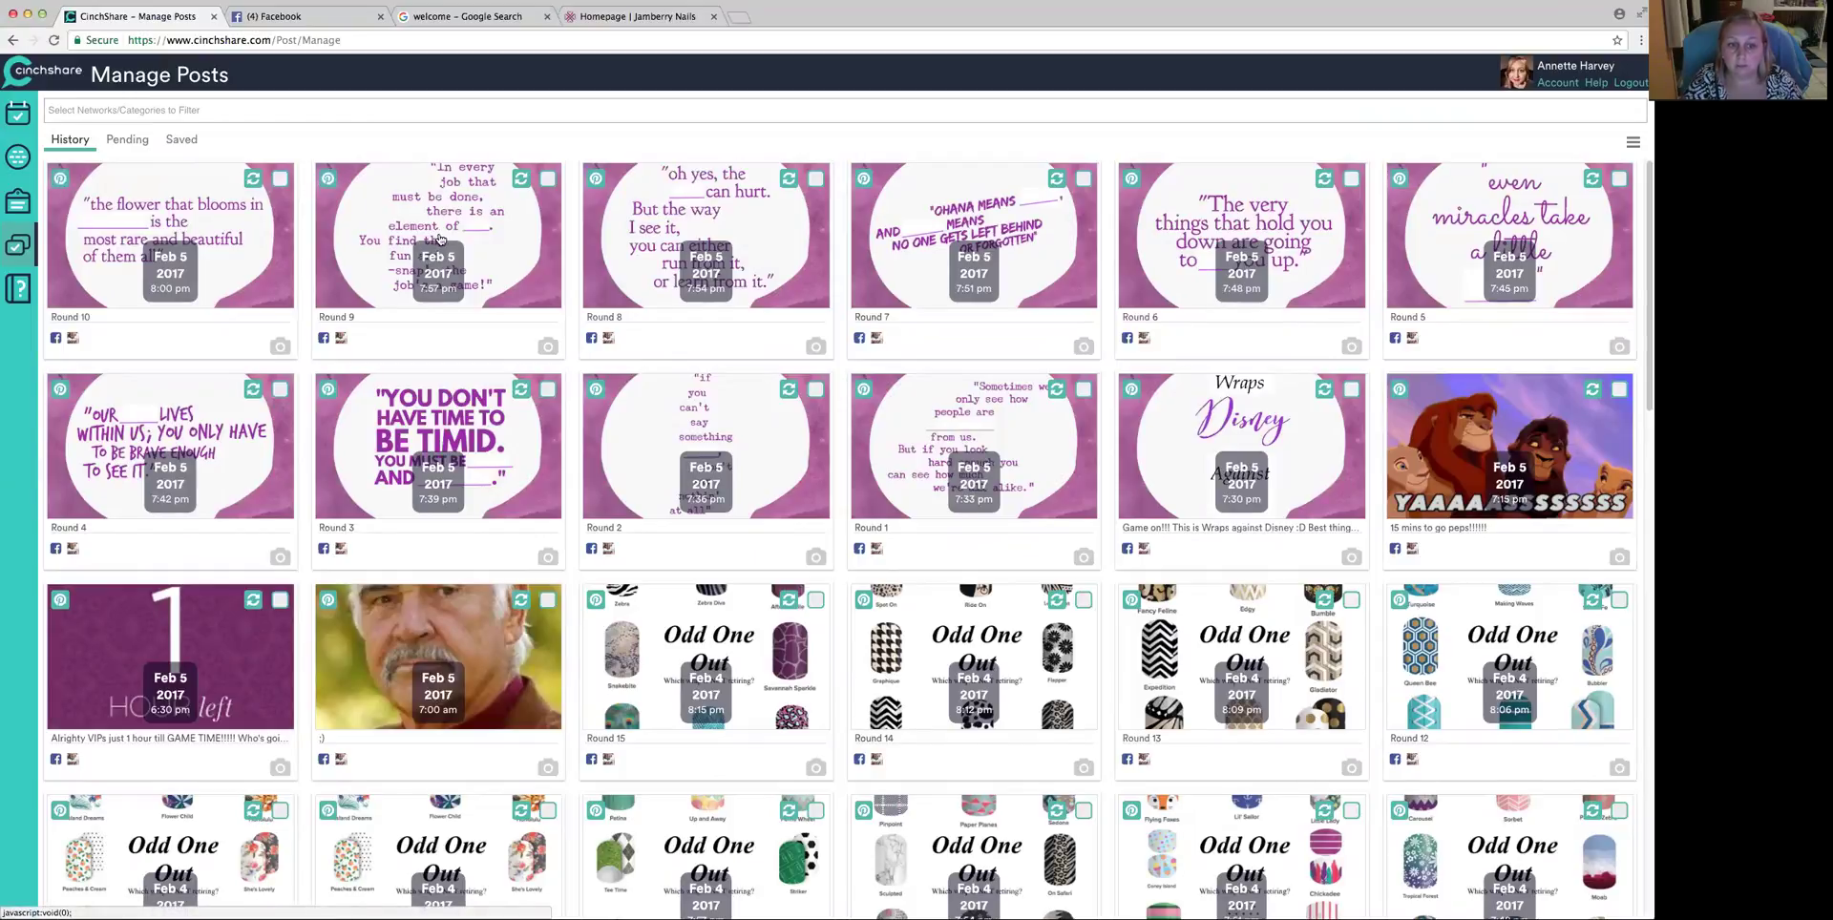
pyautogui.scroll(-15, 439, 238)
pyautogui.click(128, 140)
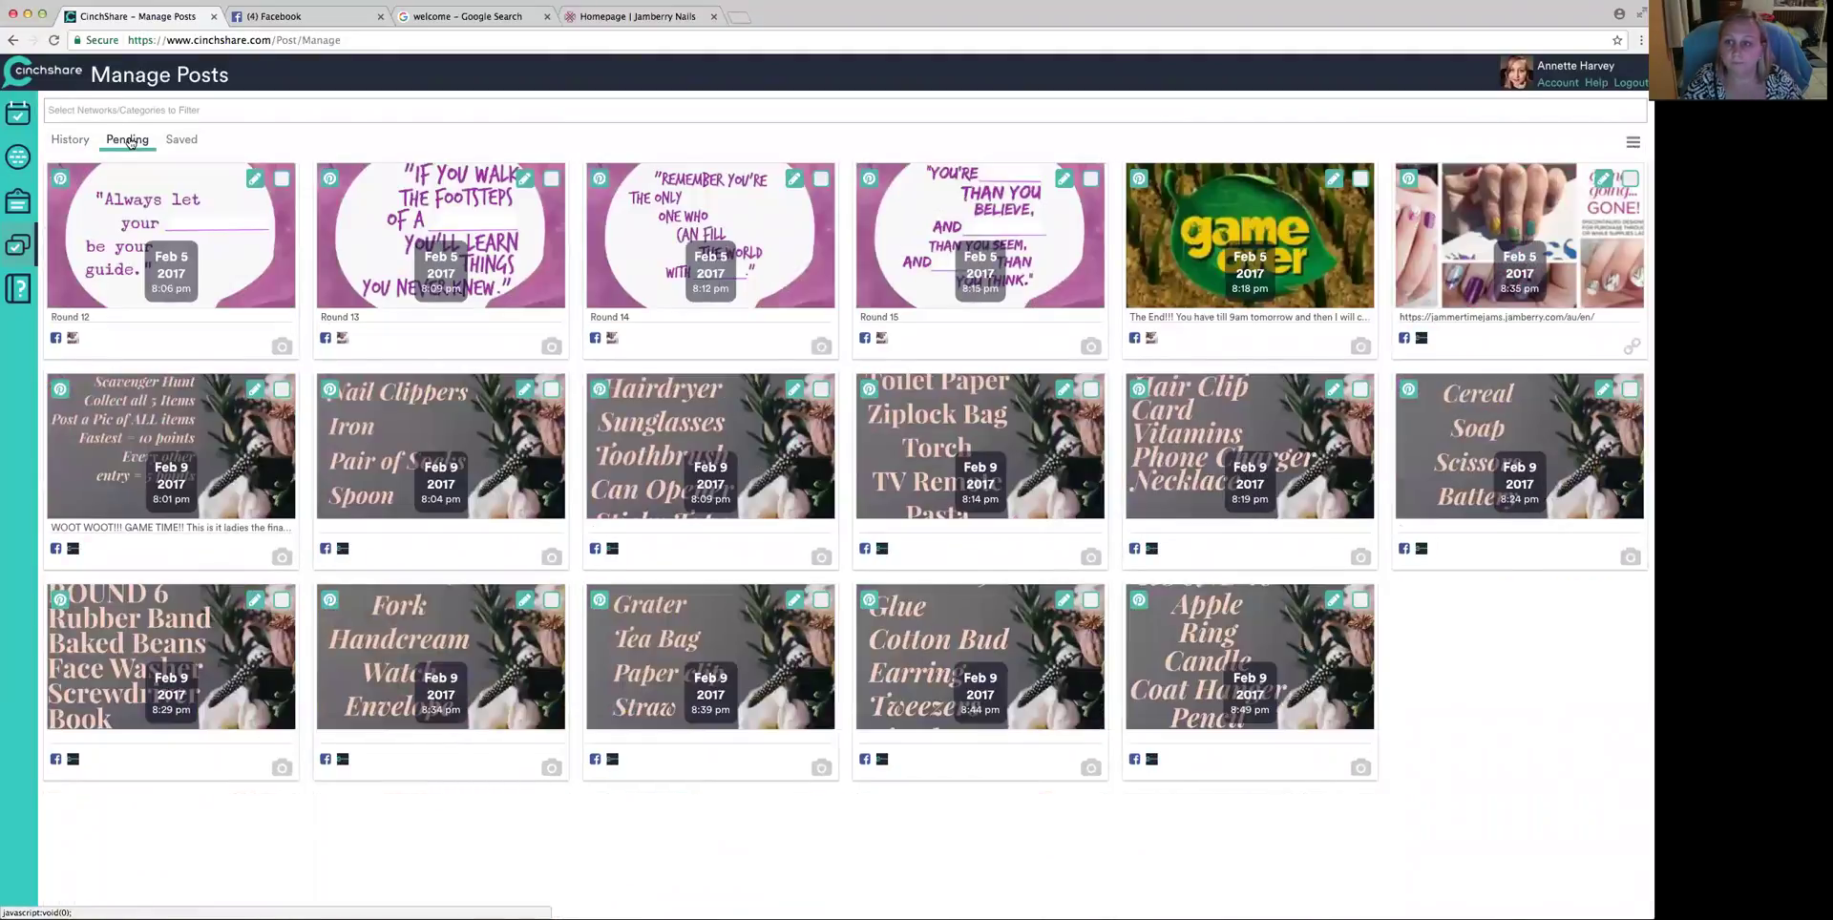
pyautogui.click(1409, 179)
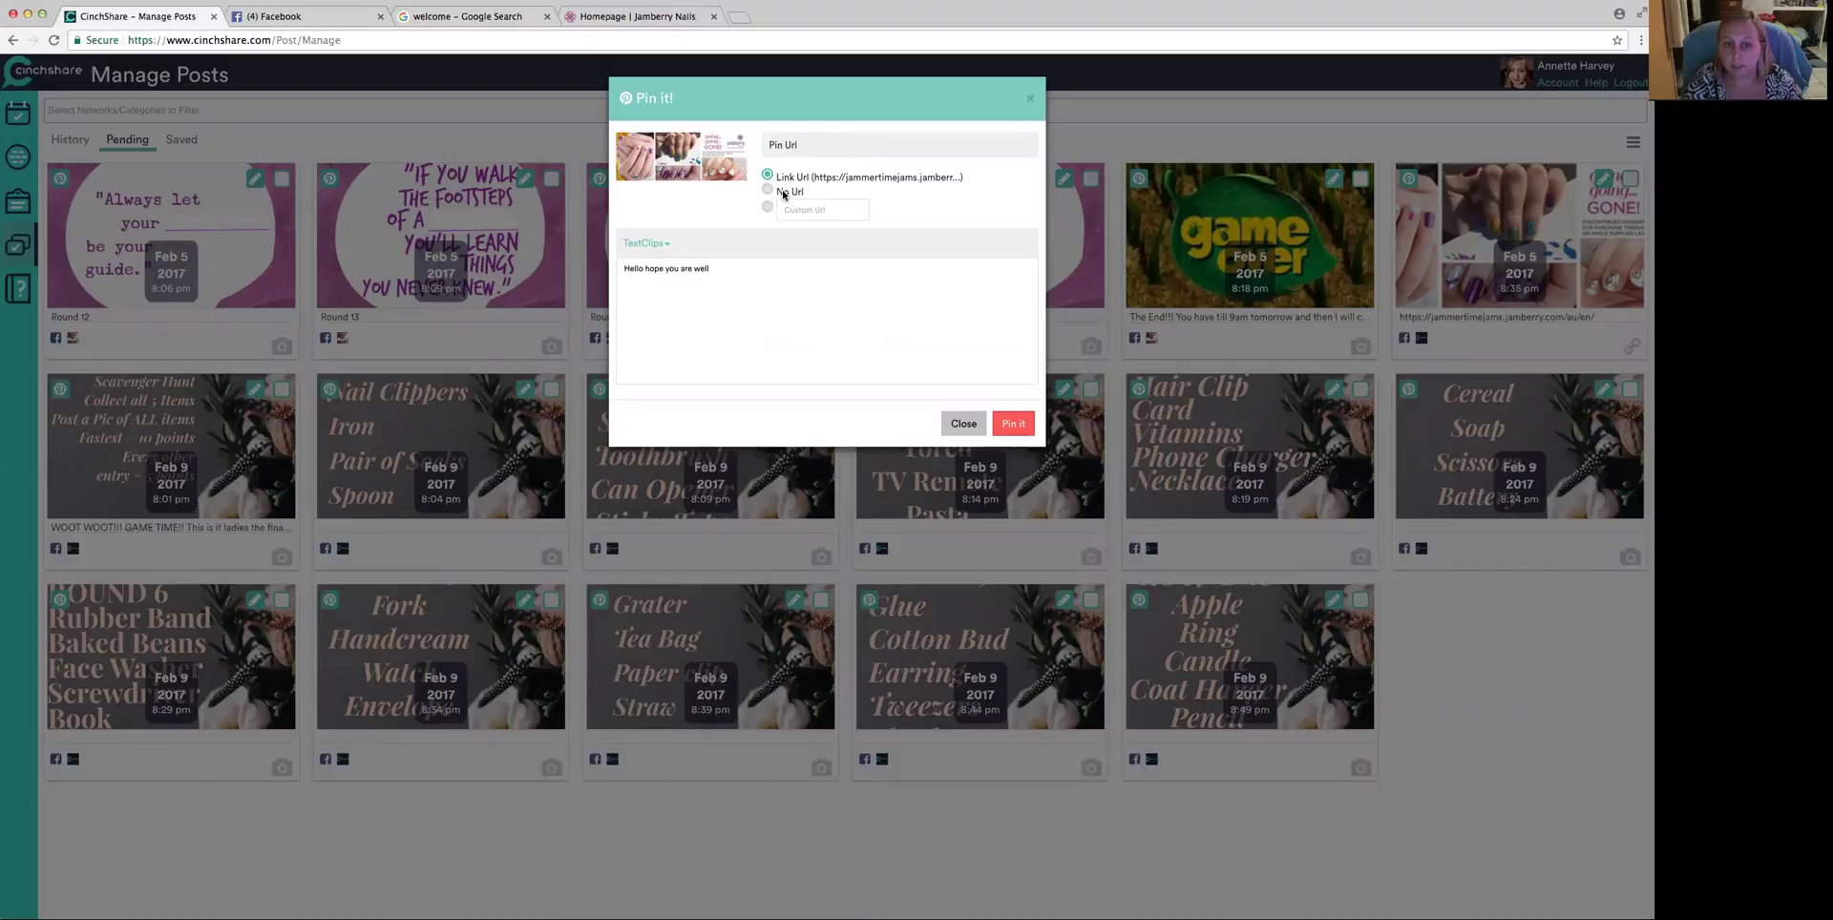
pyautogui.tripleClick(703, 269)
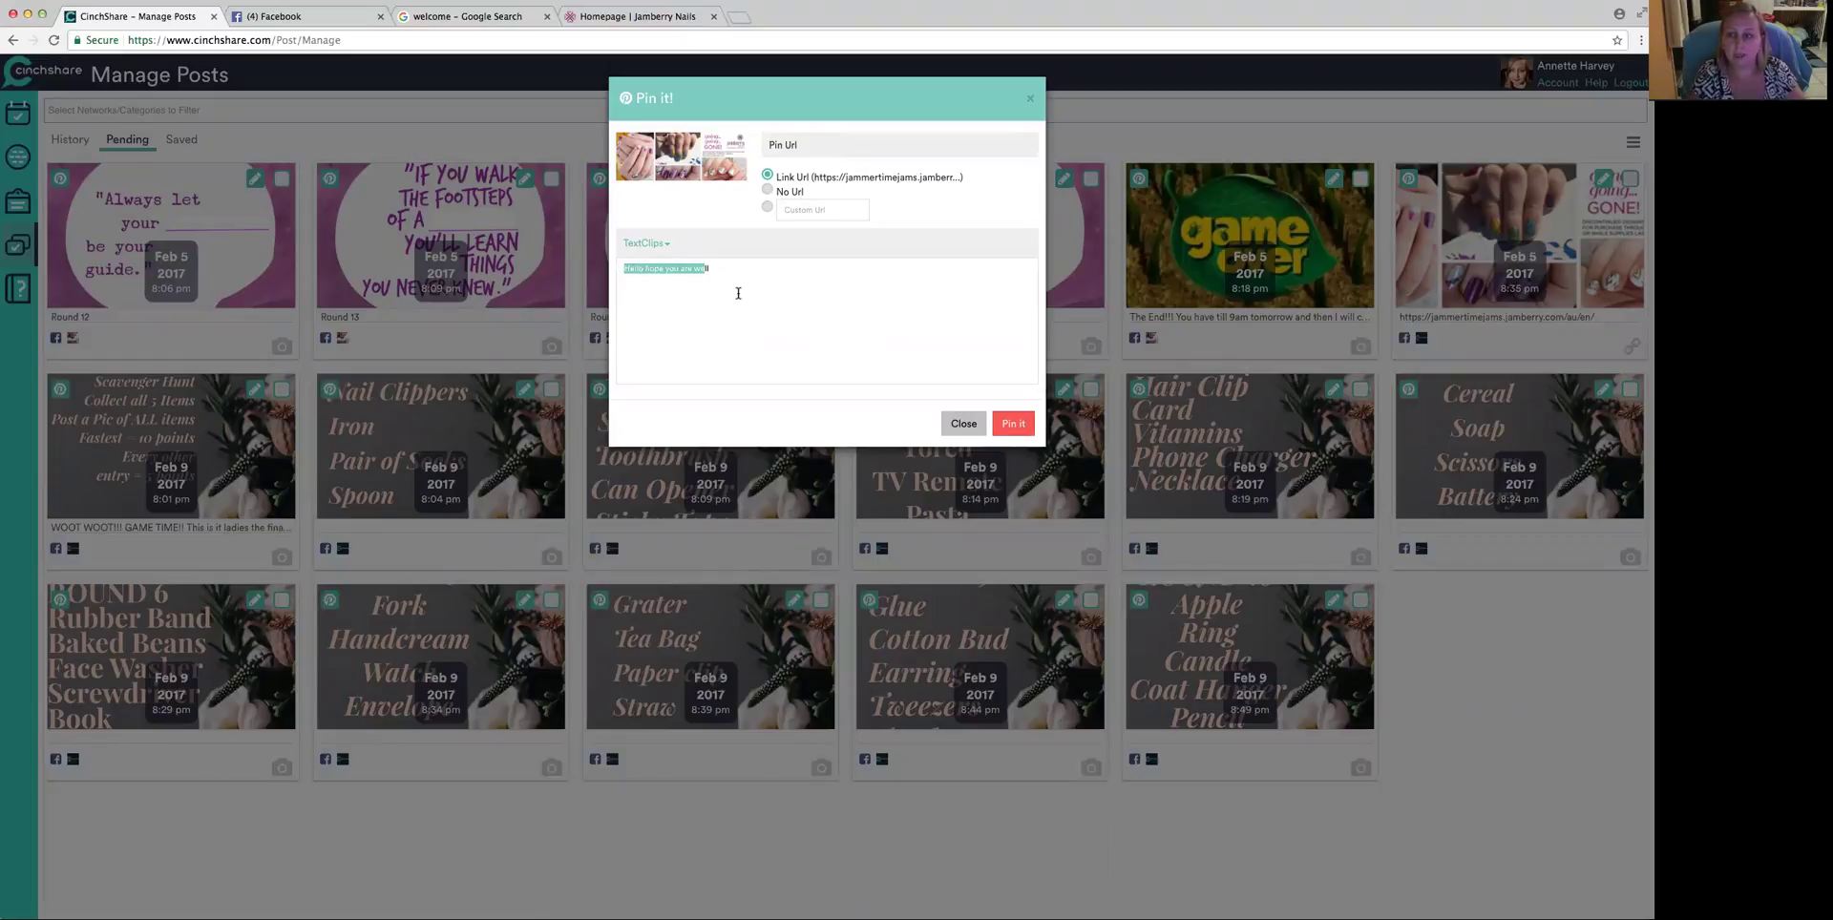
pyautogui.click(751, 332)
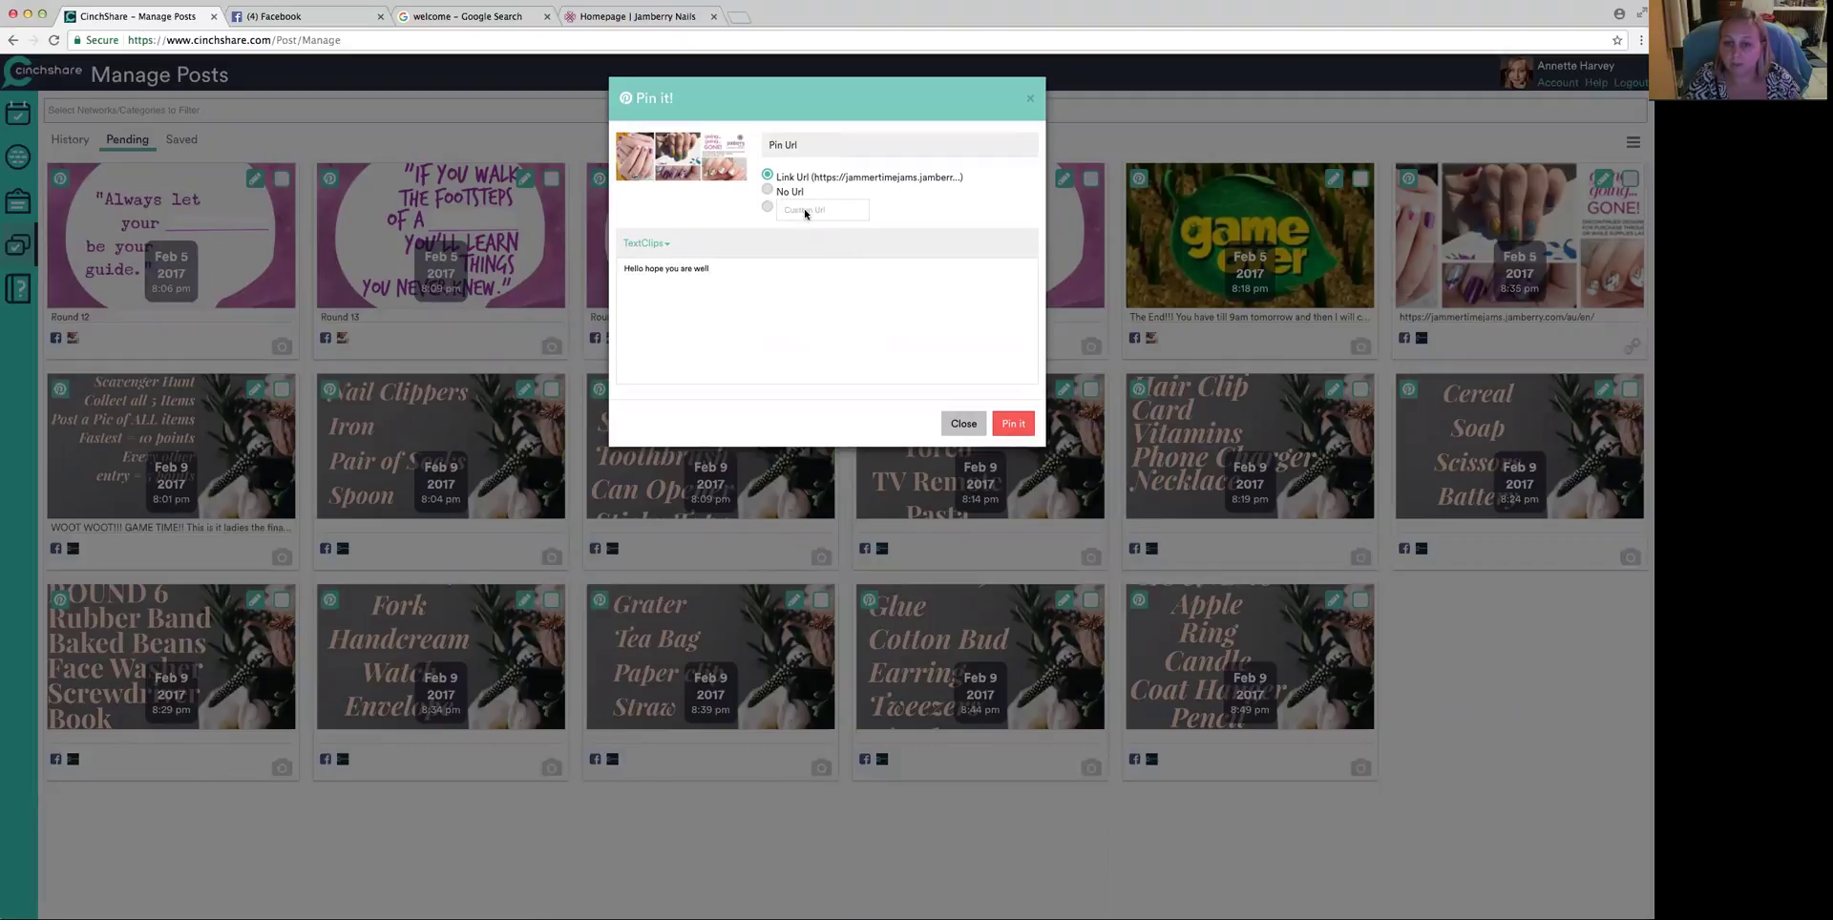
pyautogui.click(1008, 424)
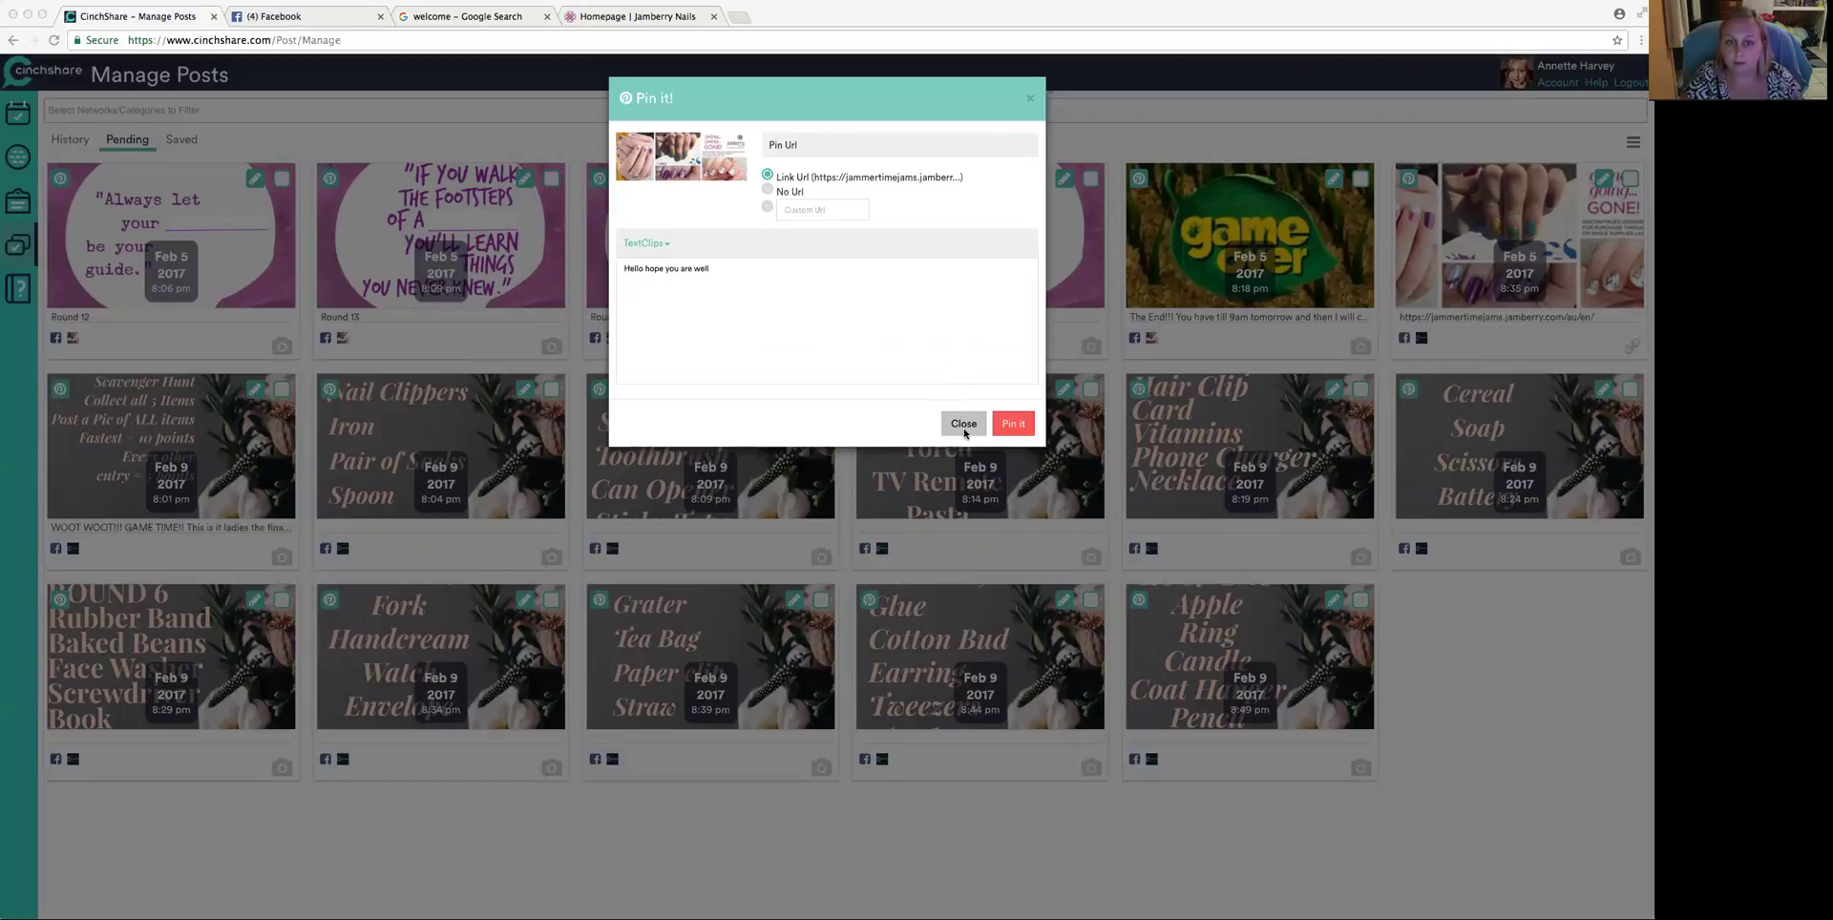
pyautogui.click(980, 260)
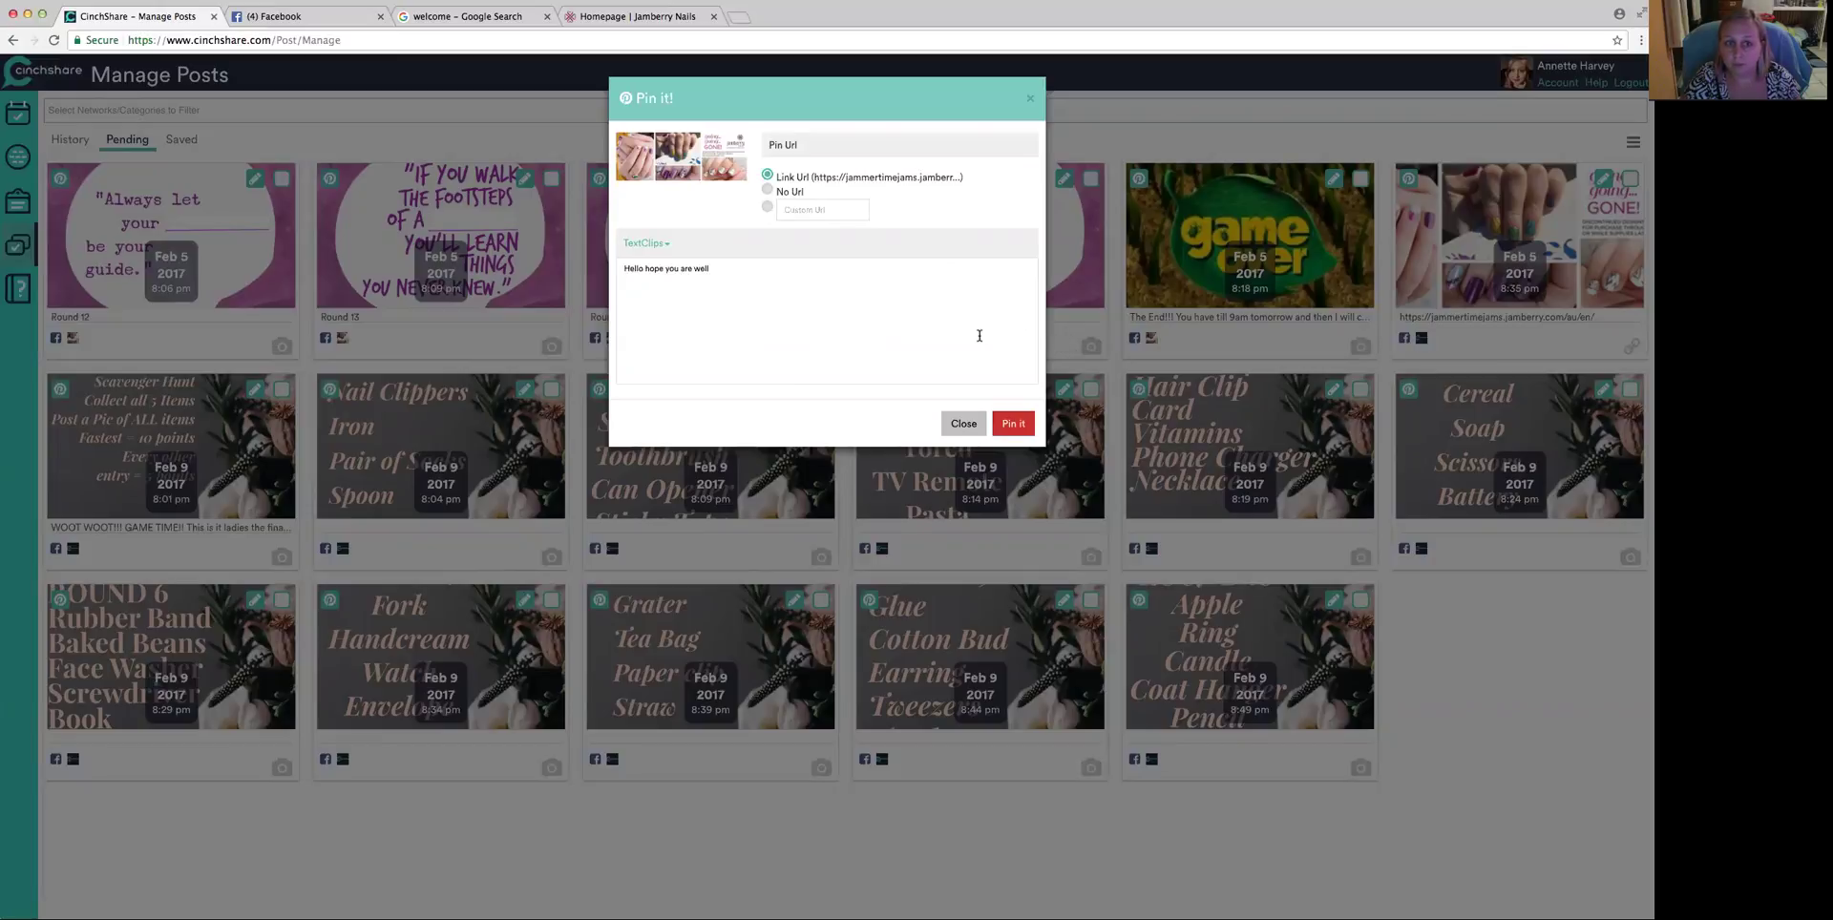
pyautogui.click(964, 424)
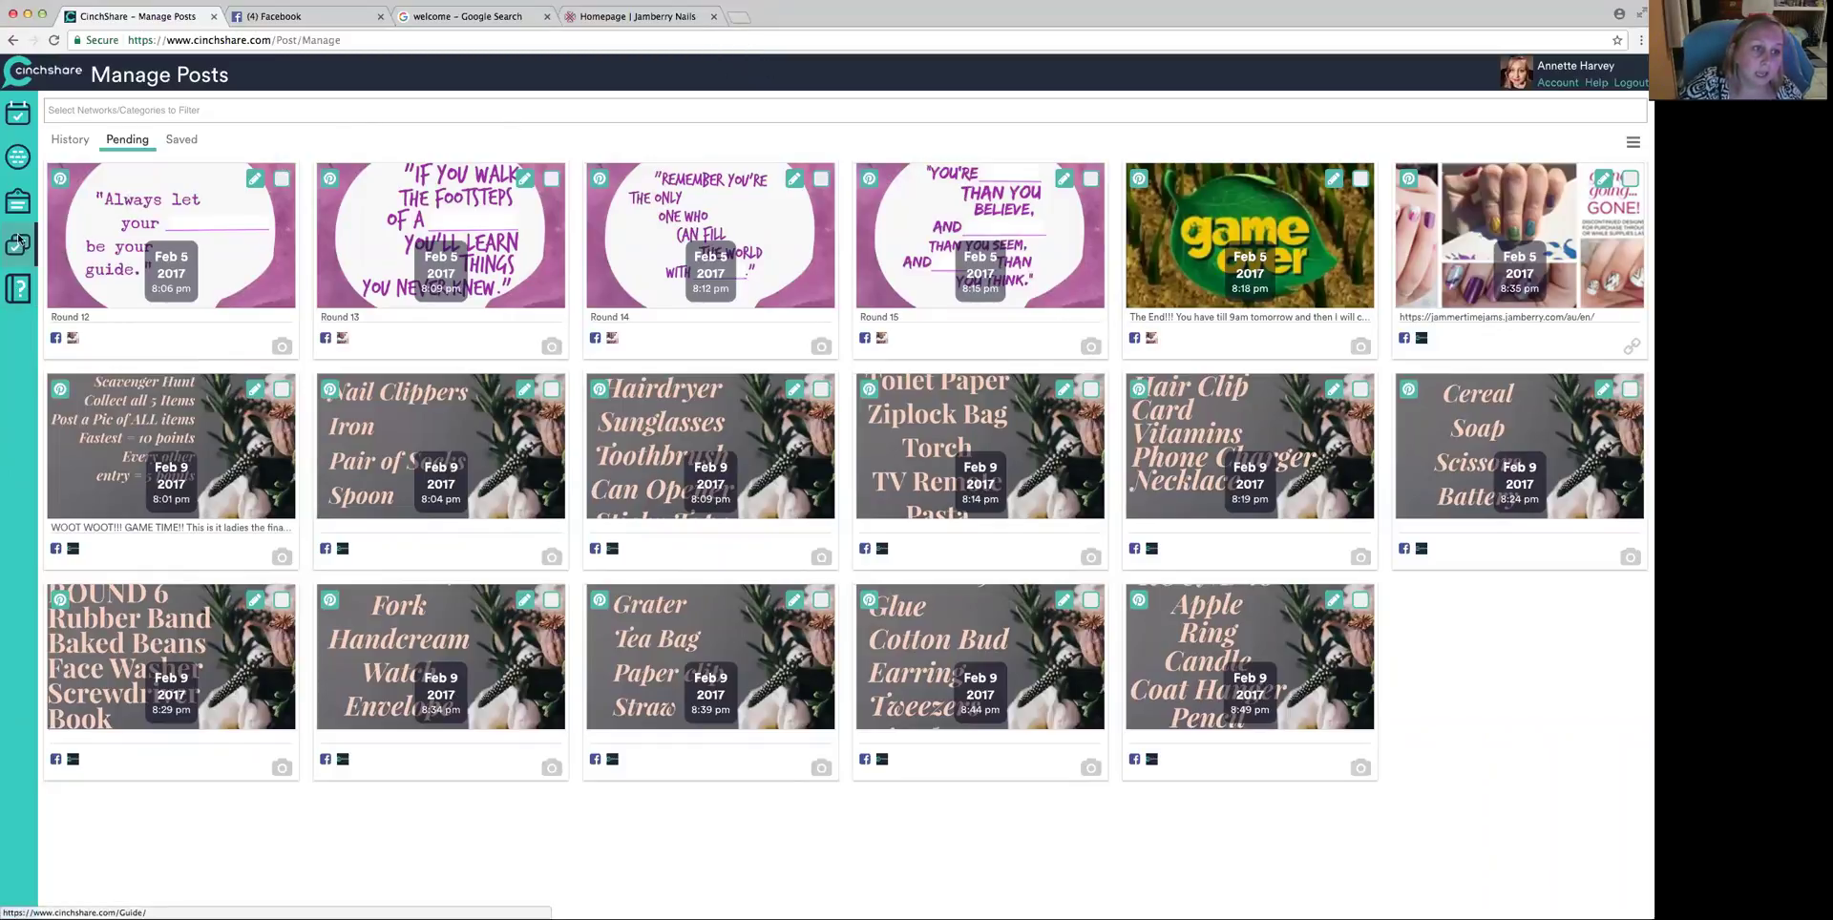
# - Visit the TextClips and networks pages briefly and return to the post scheduler
pyautogui.click(15, 203)
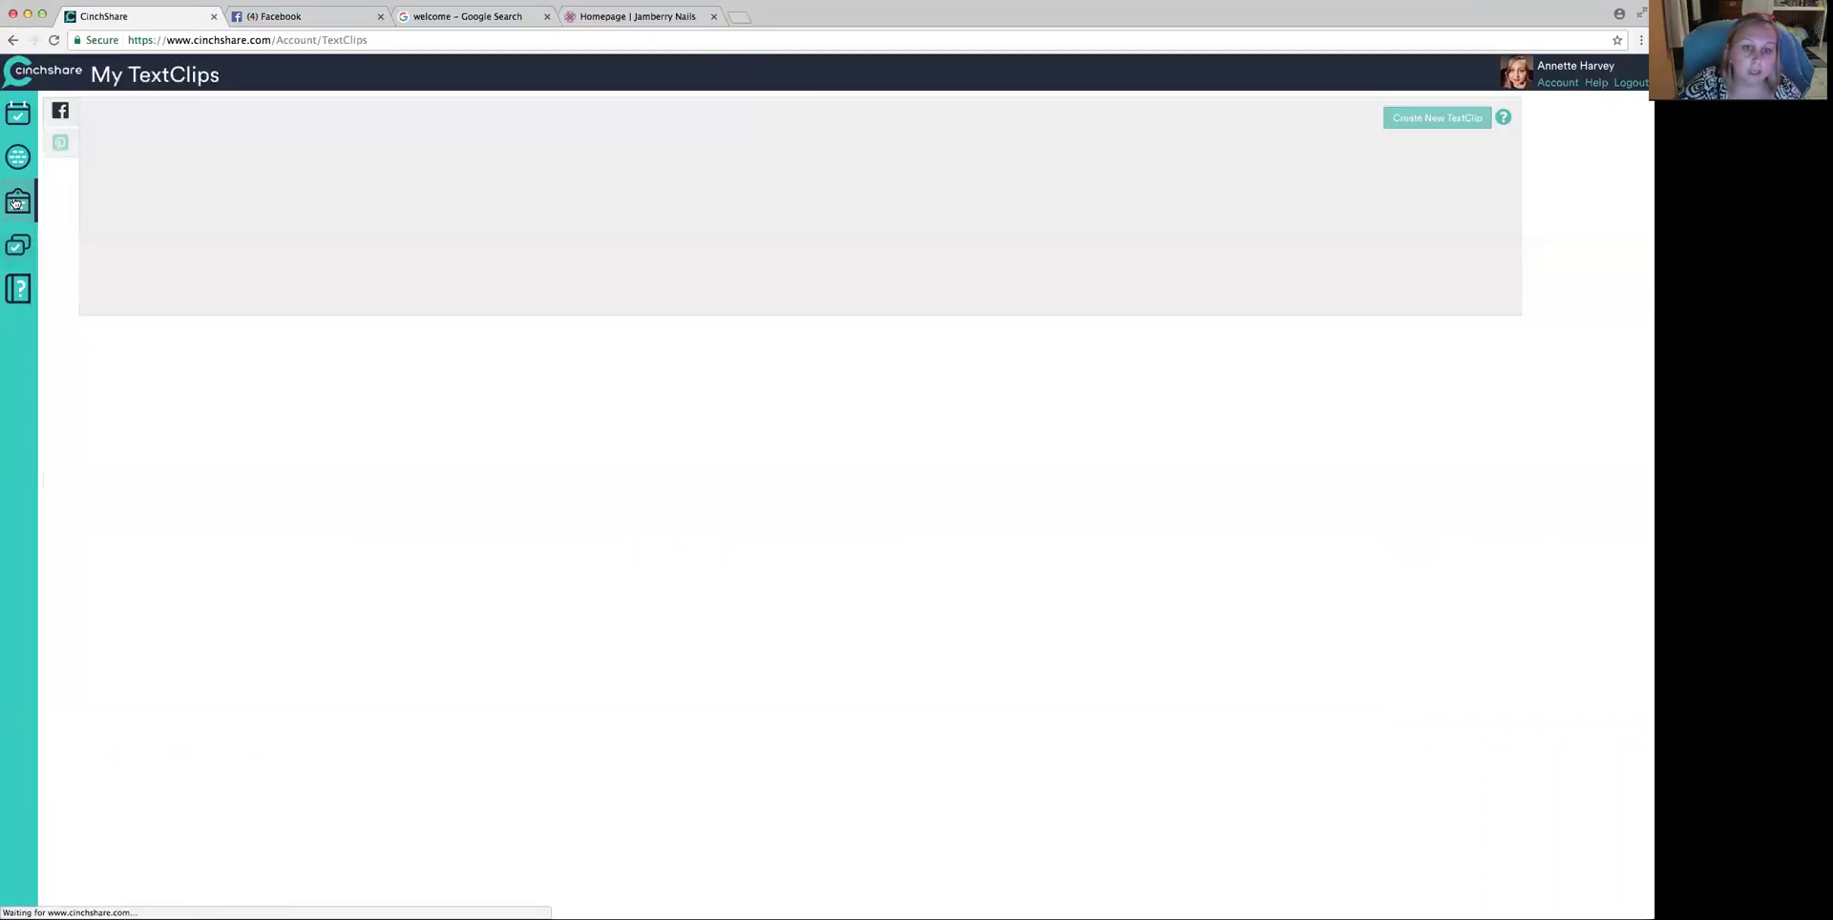
pyautogui.click(15, 166)
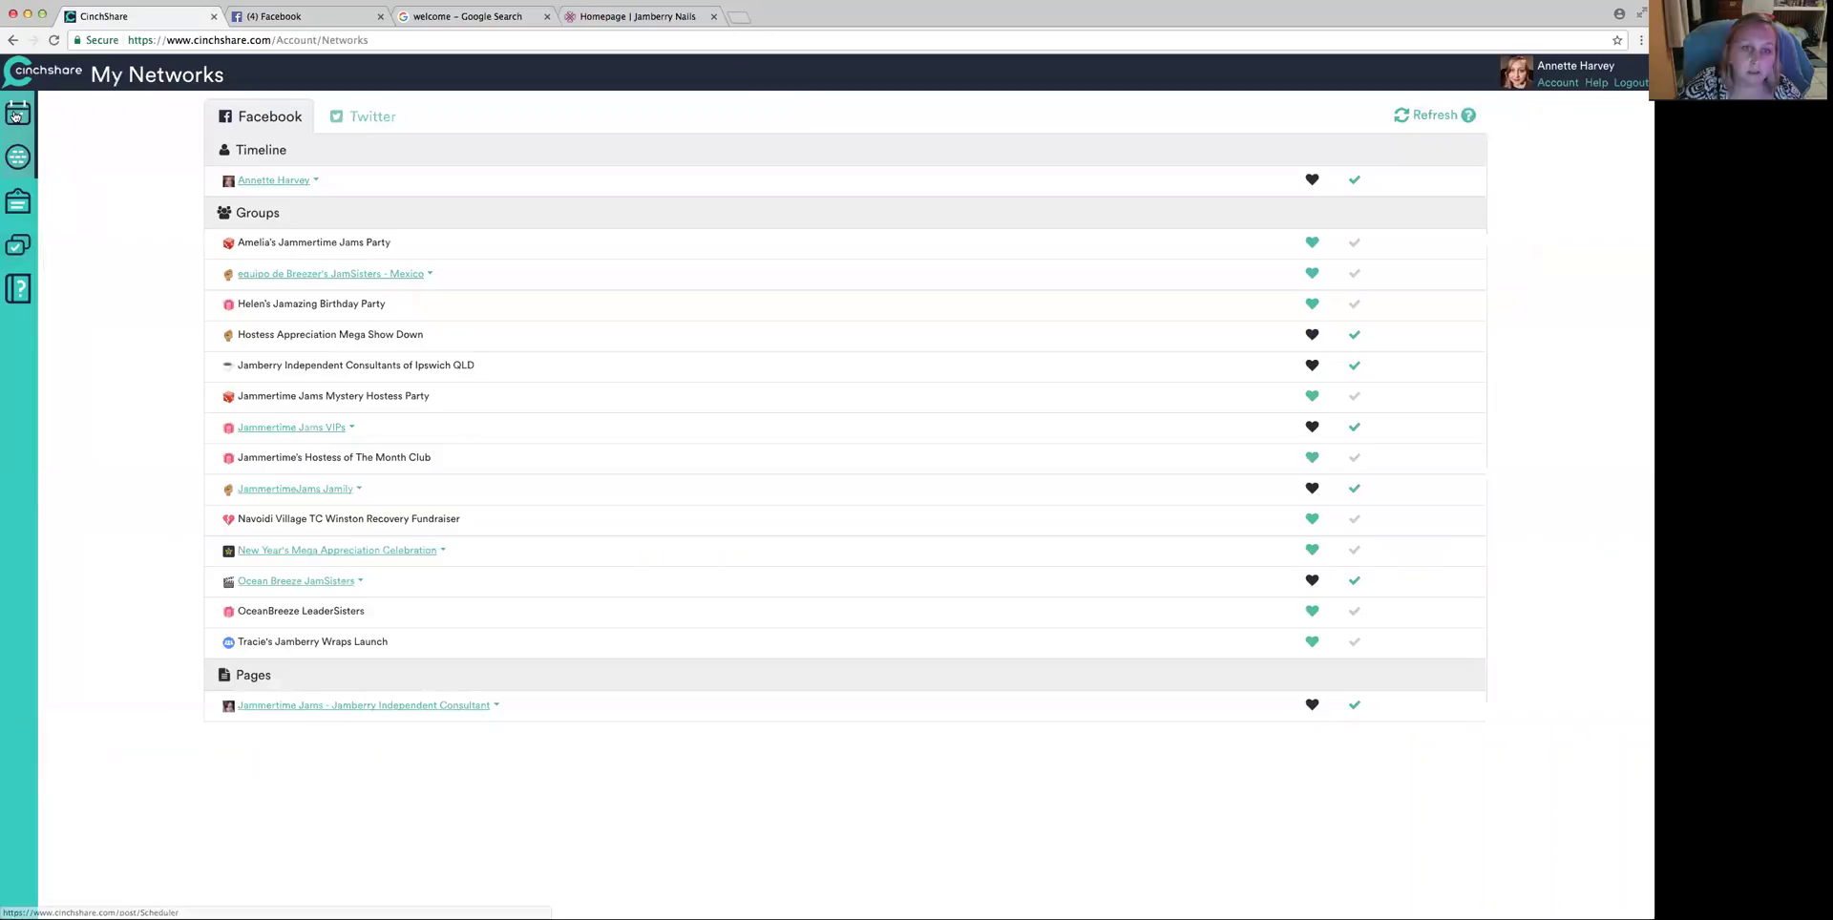
pyautogui.click(15, 115)
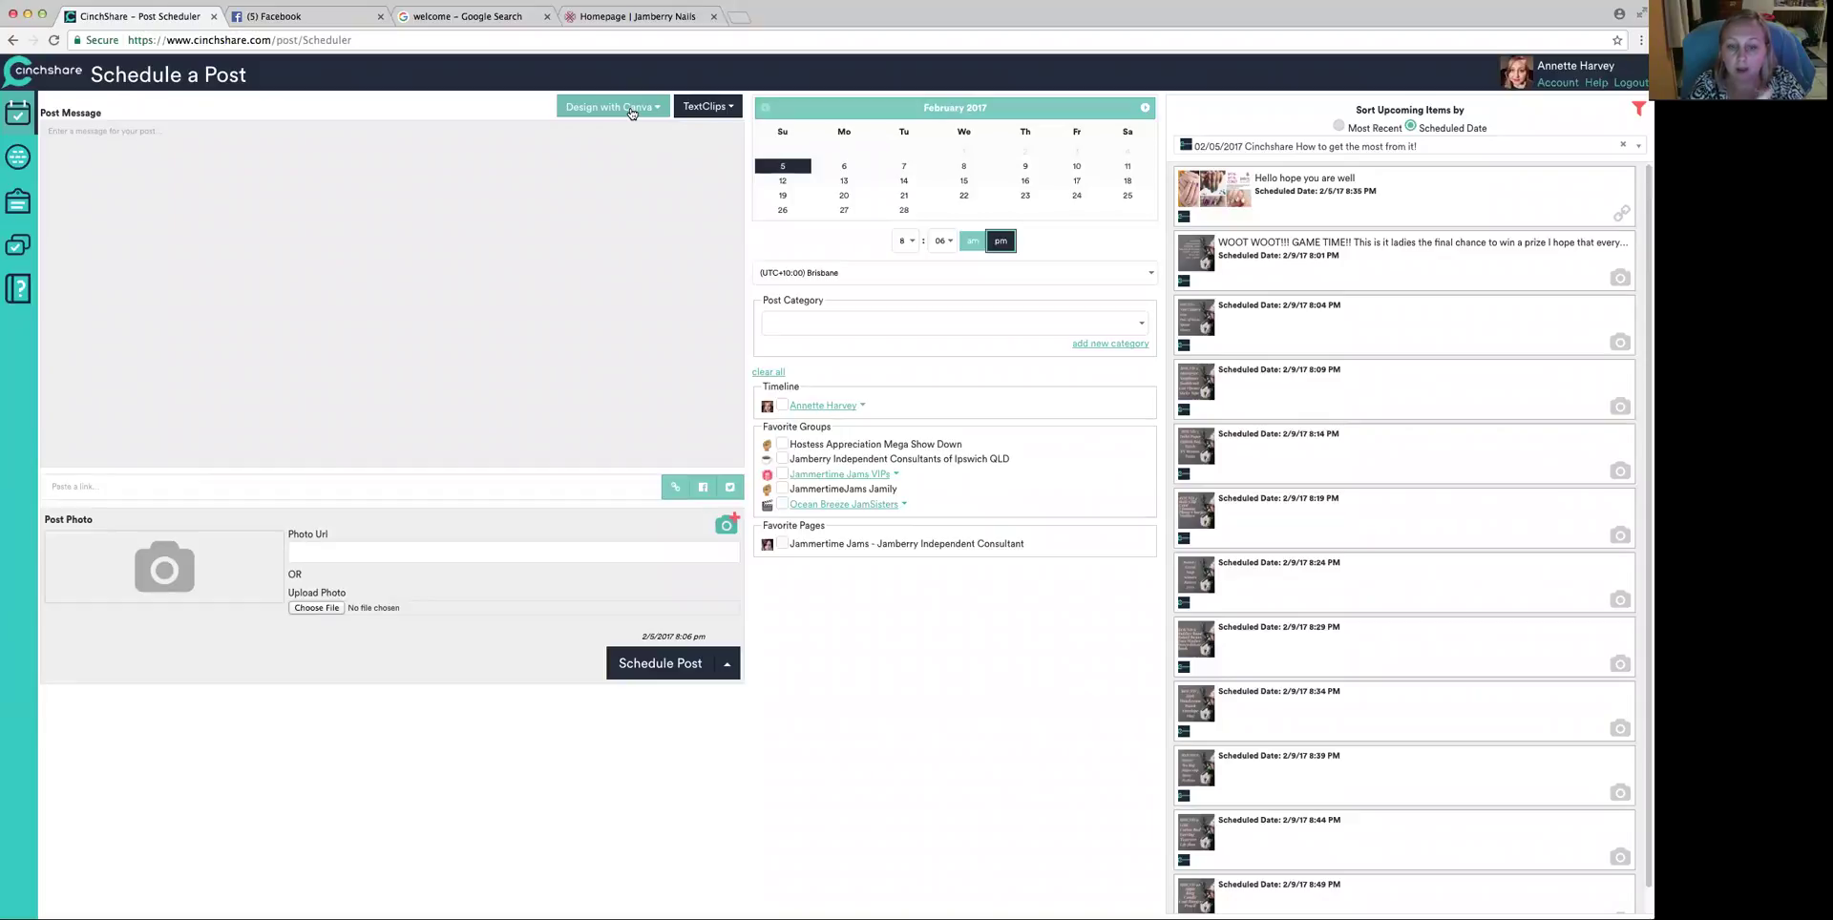
pyautogui.click(731, 523)
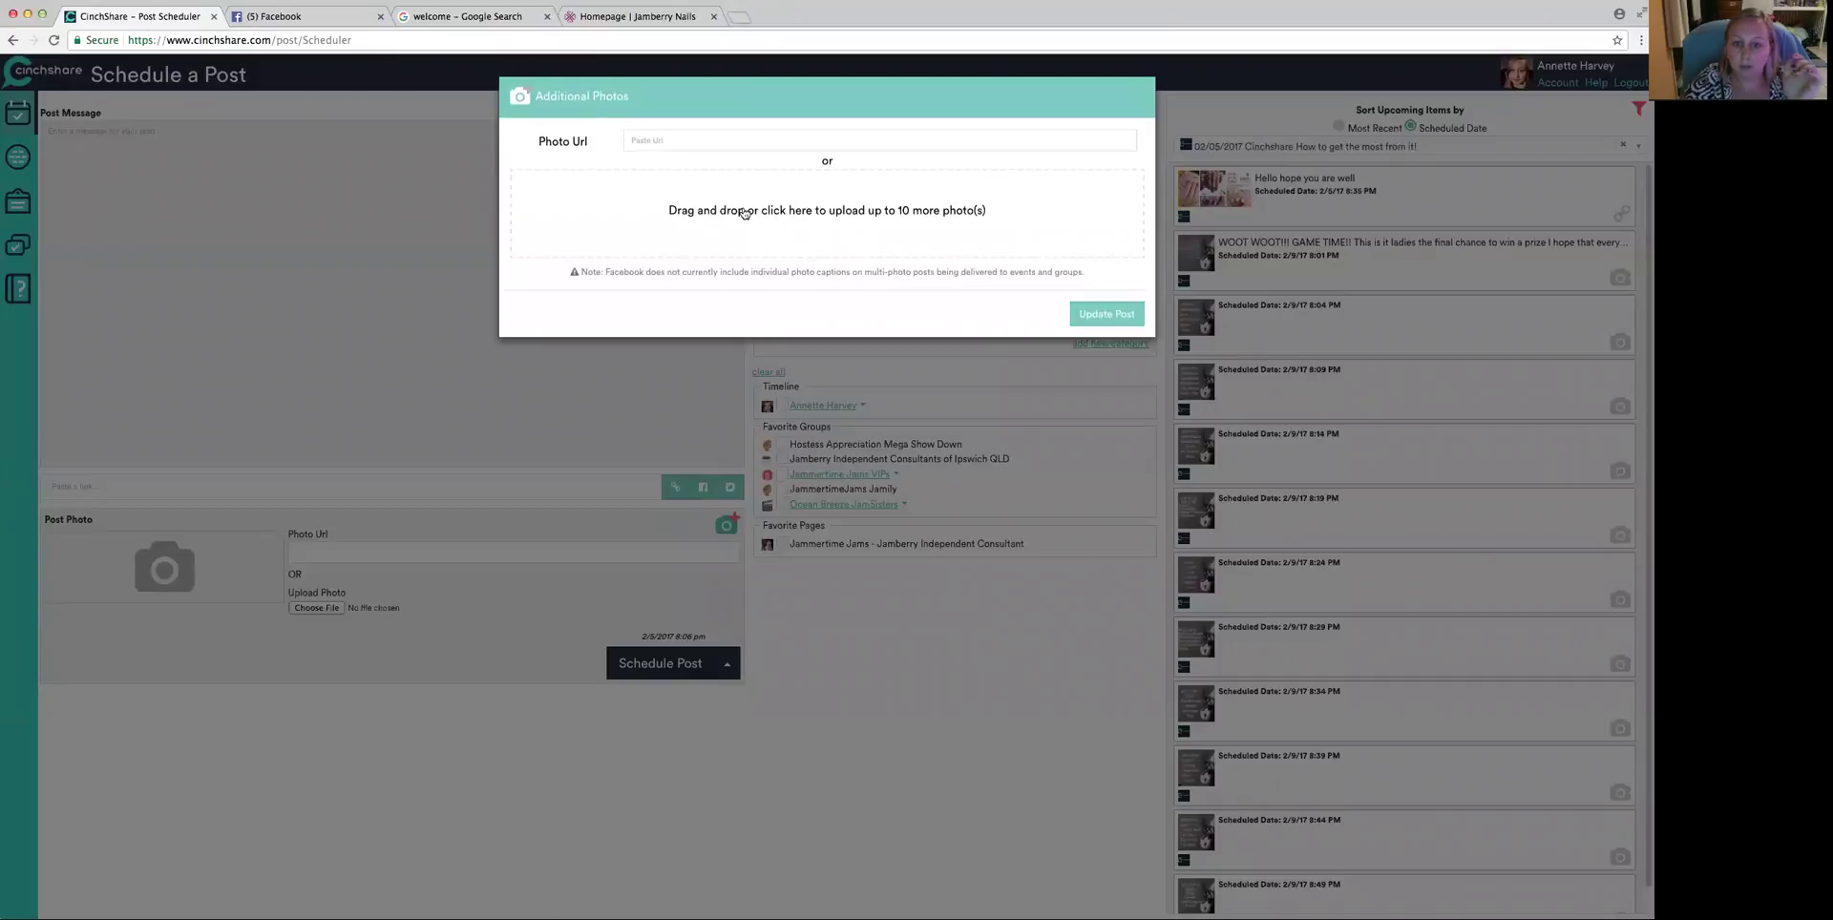
pyautogui.click(744, 210)
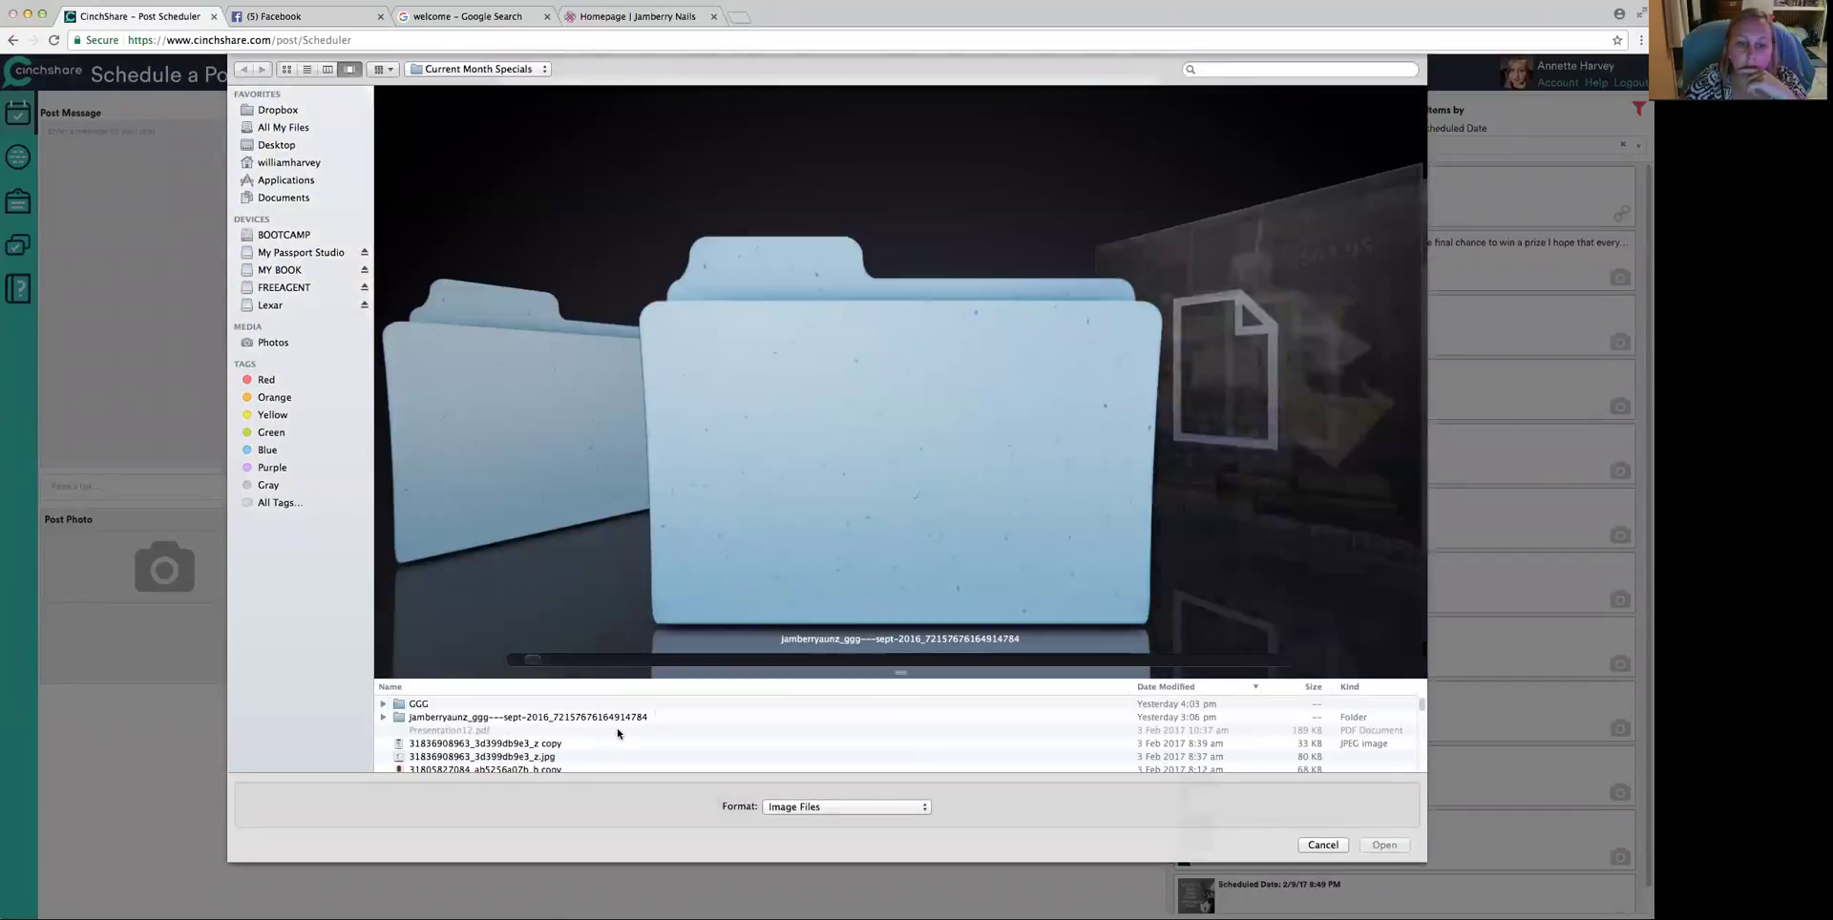
pyautogui.scroll(-3, 706, 524)
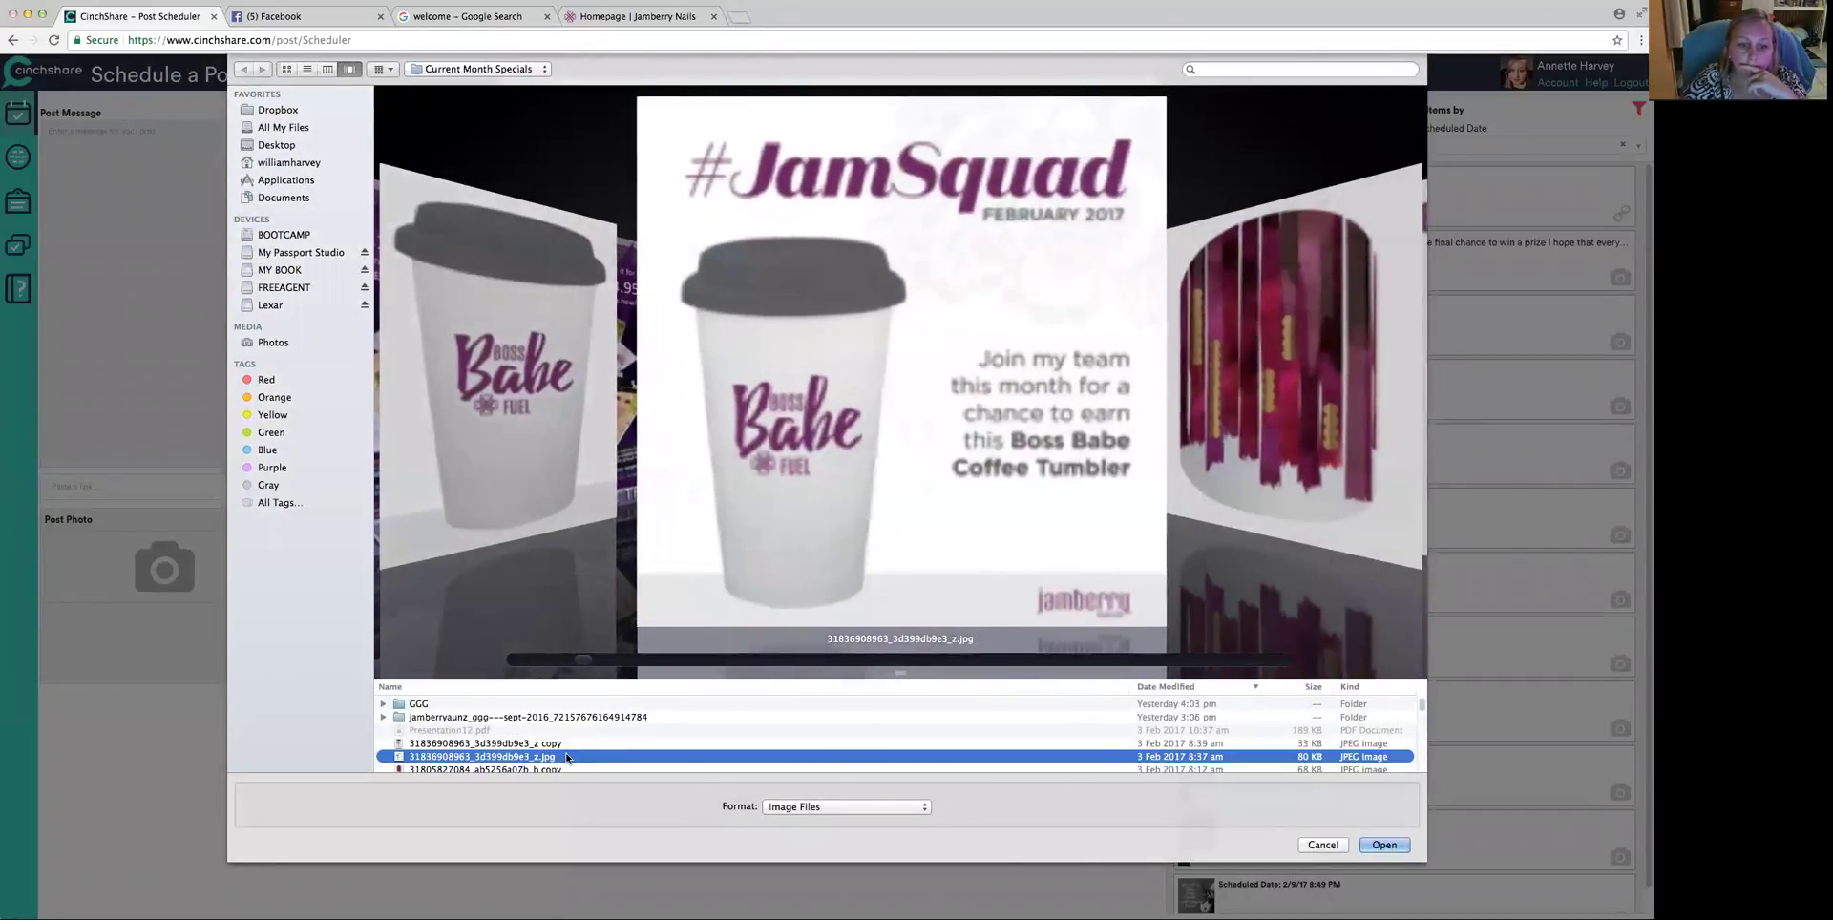
pyautogui.doubleClick(567, 757)
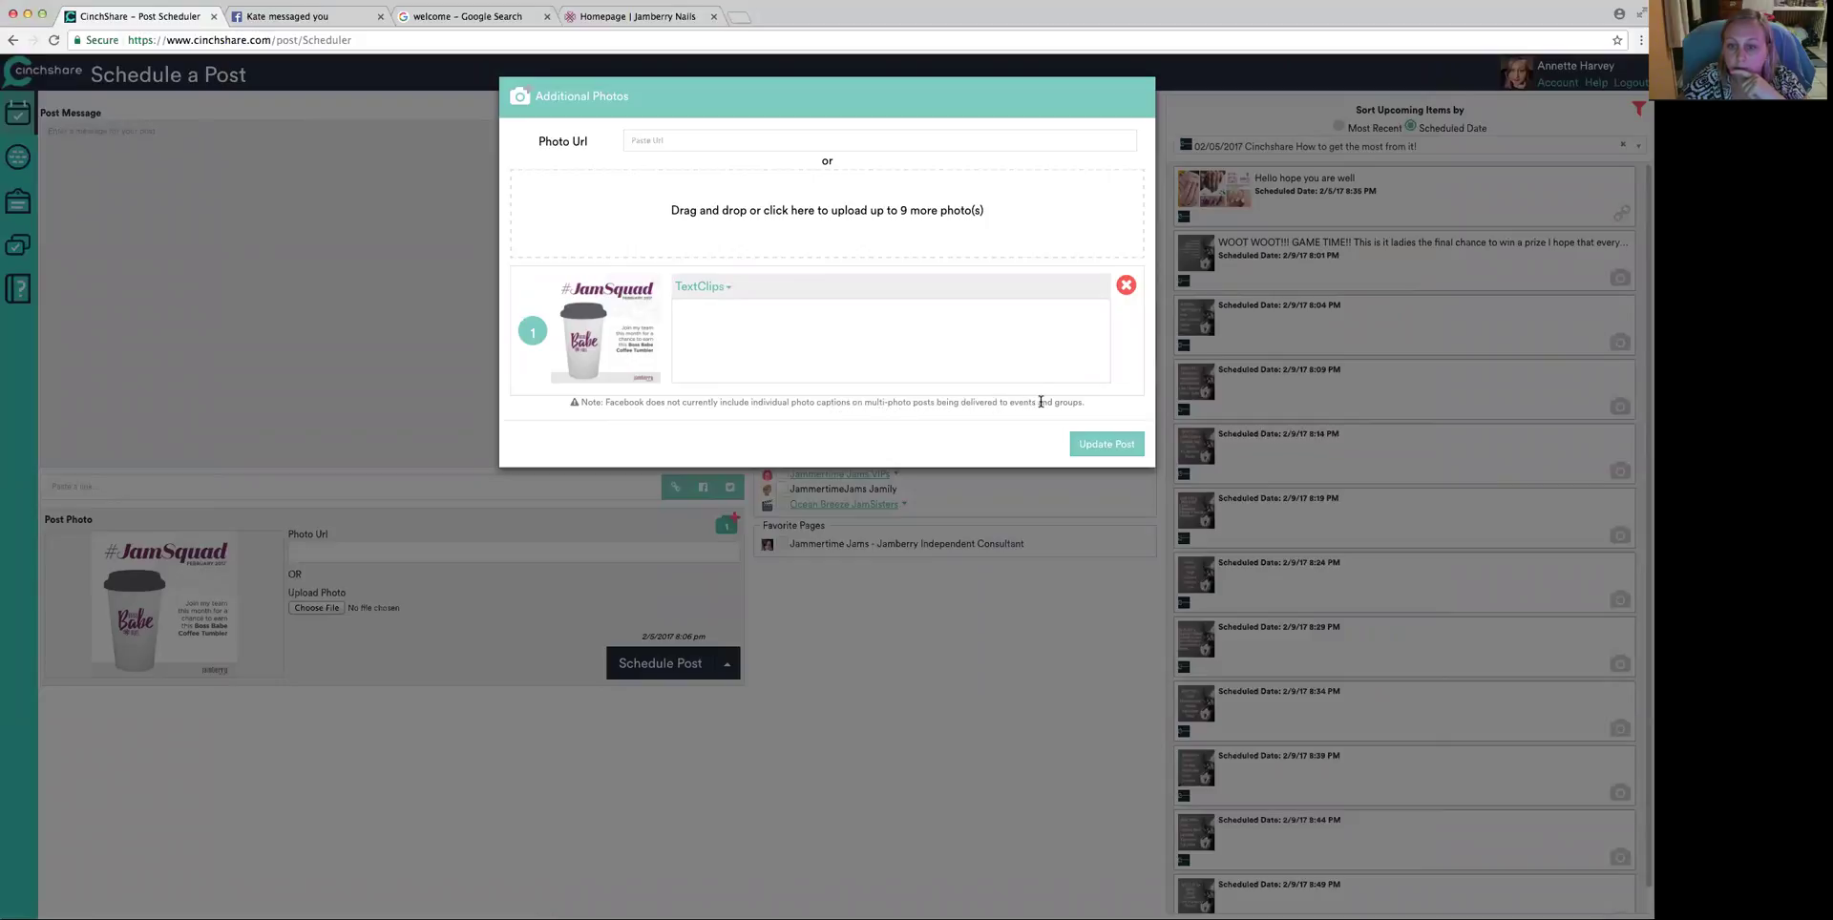
pyautogui.click(823, 315)
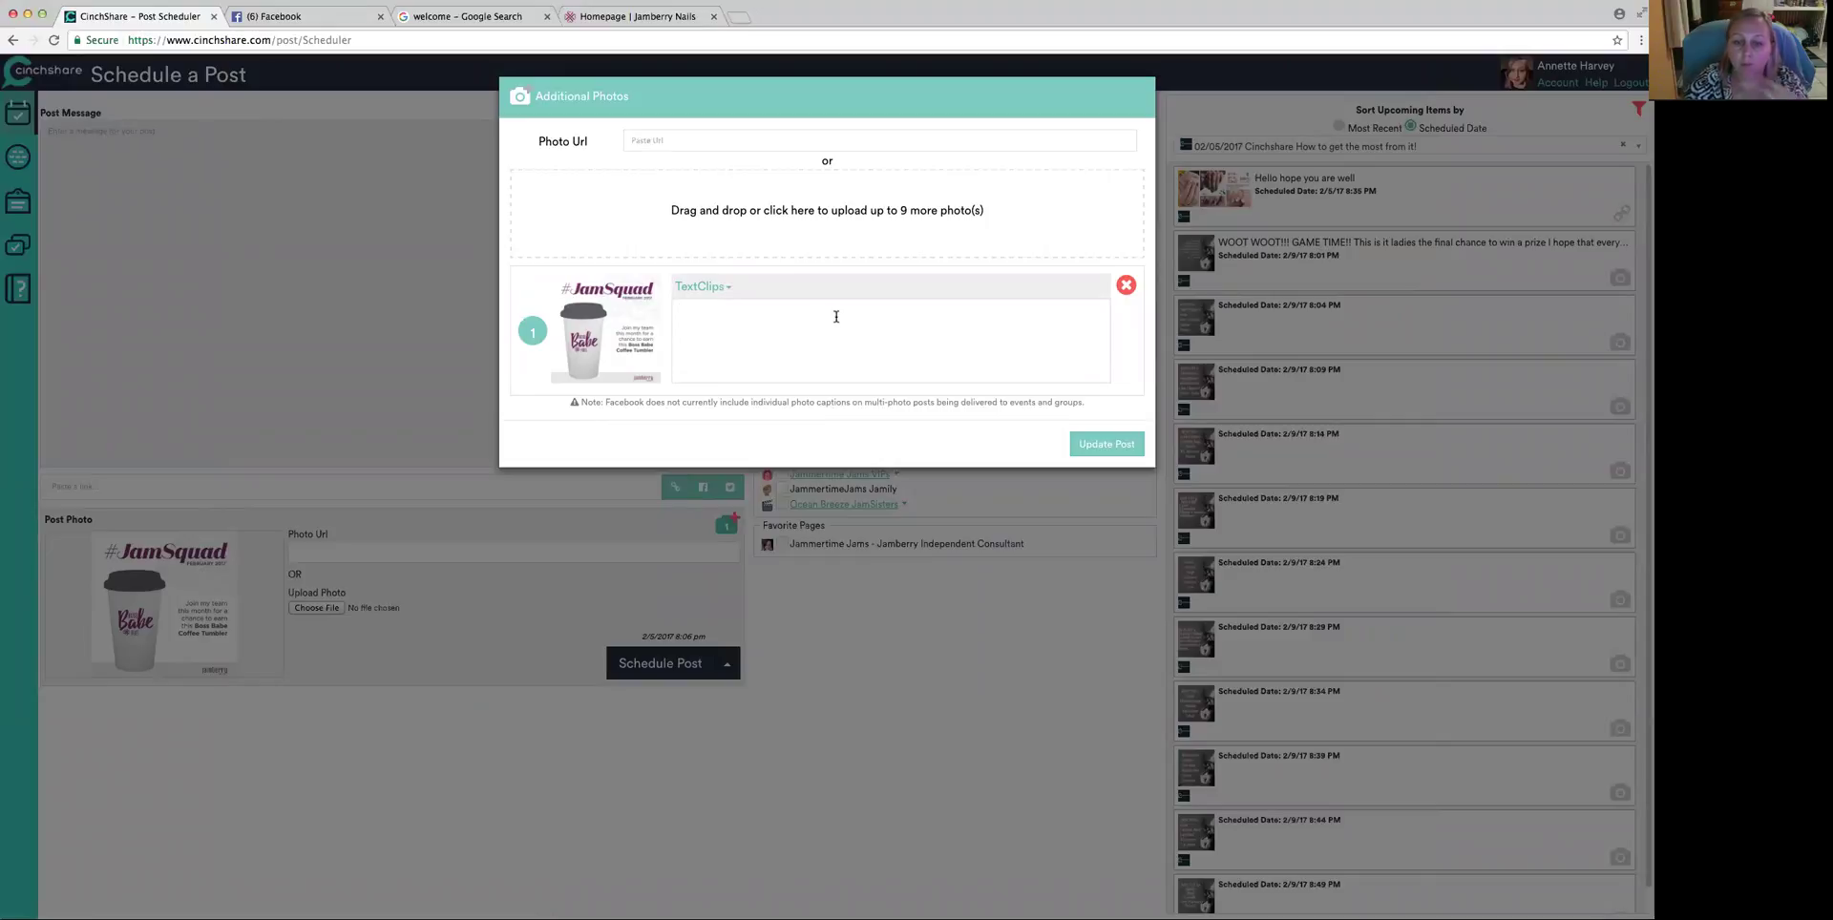
pyautogui.click(837, 316)
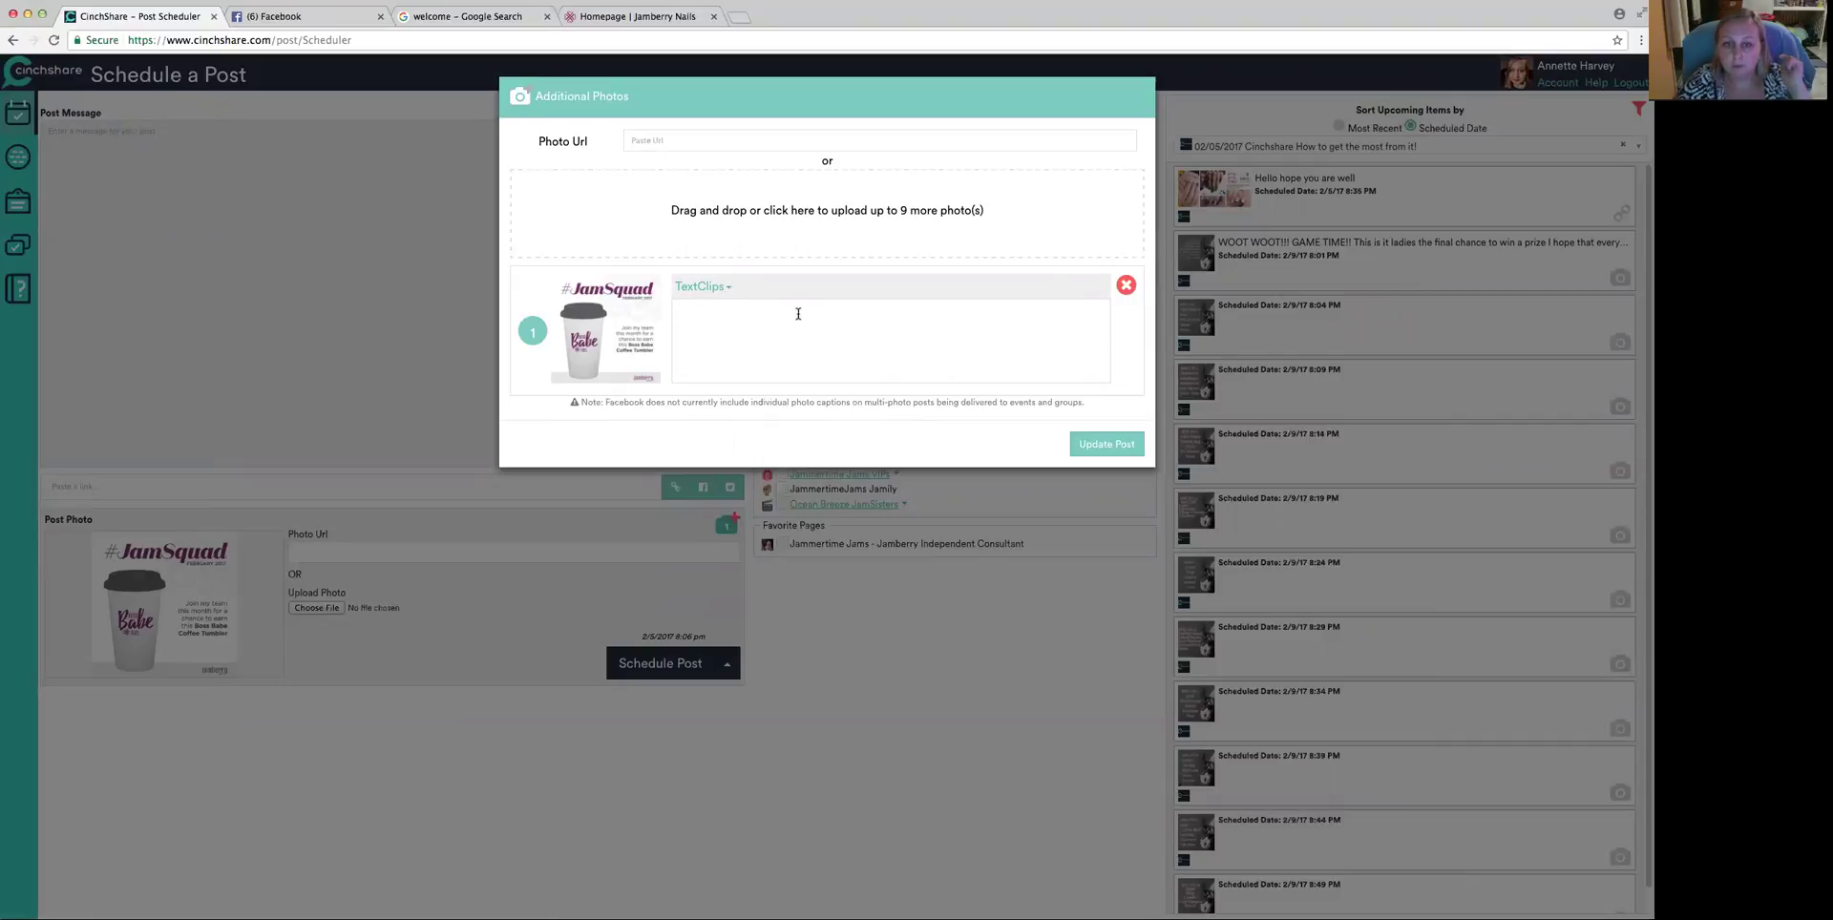
pyautogui.click(1125, 285)
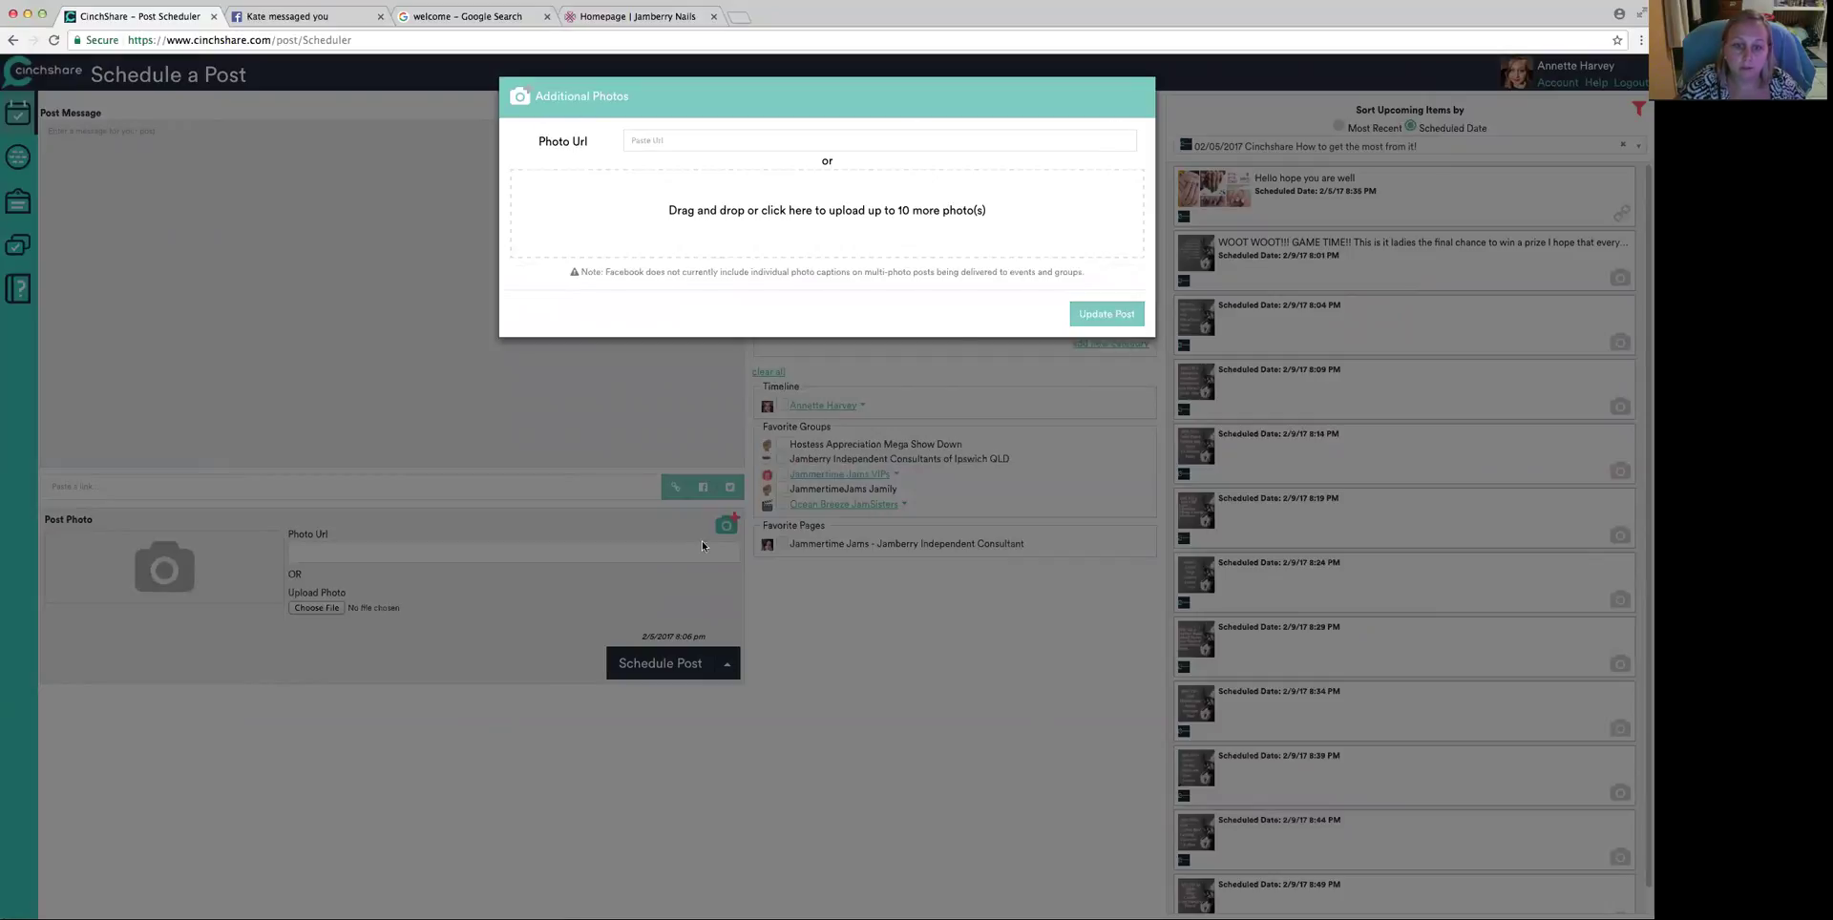
pyautogui.click(1091, 316)
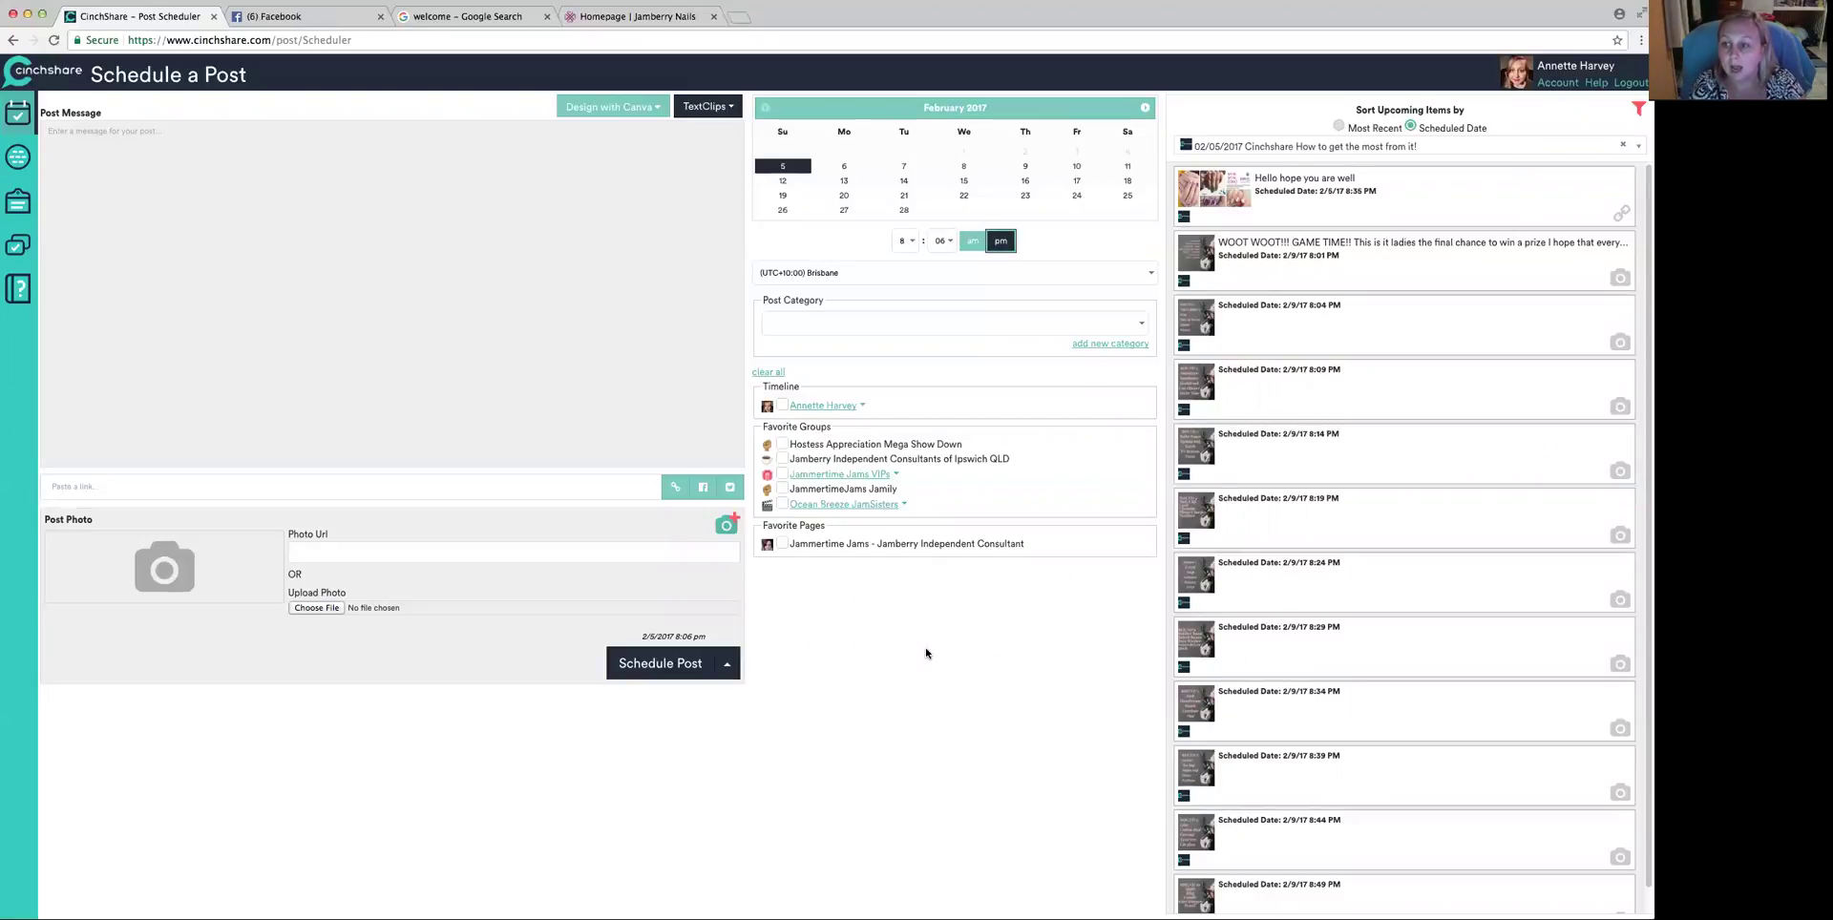
pyautogui.click(1629, 174)
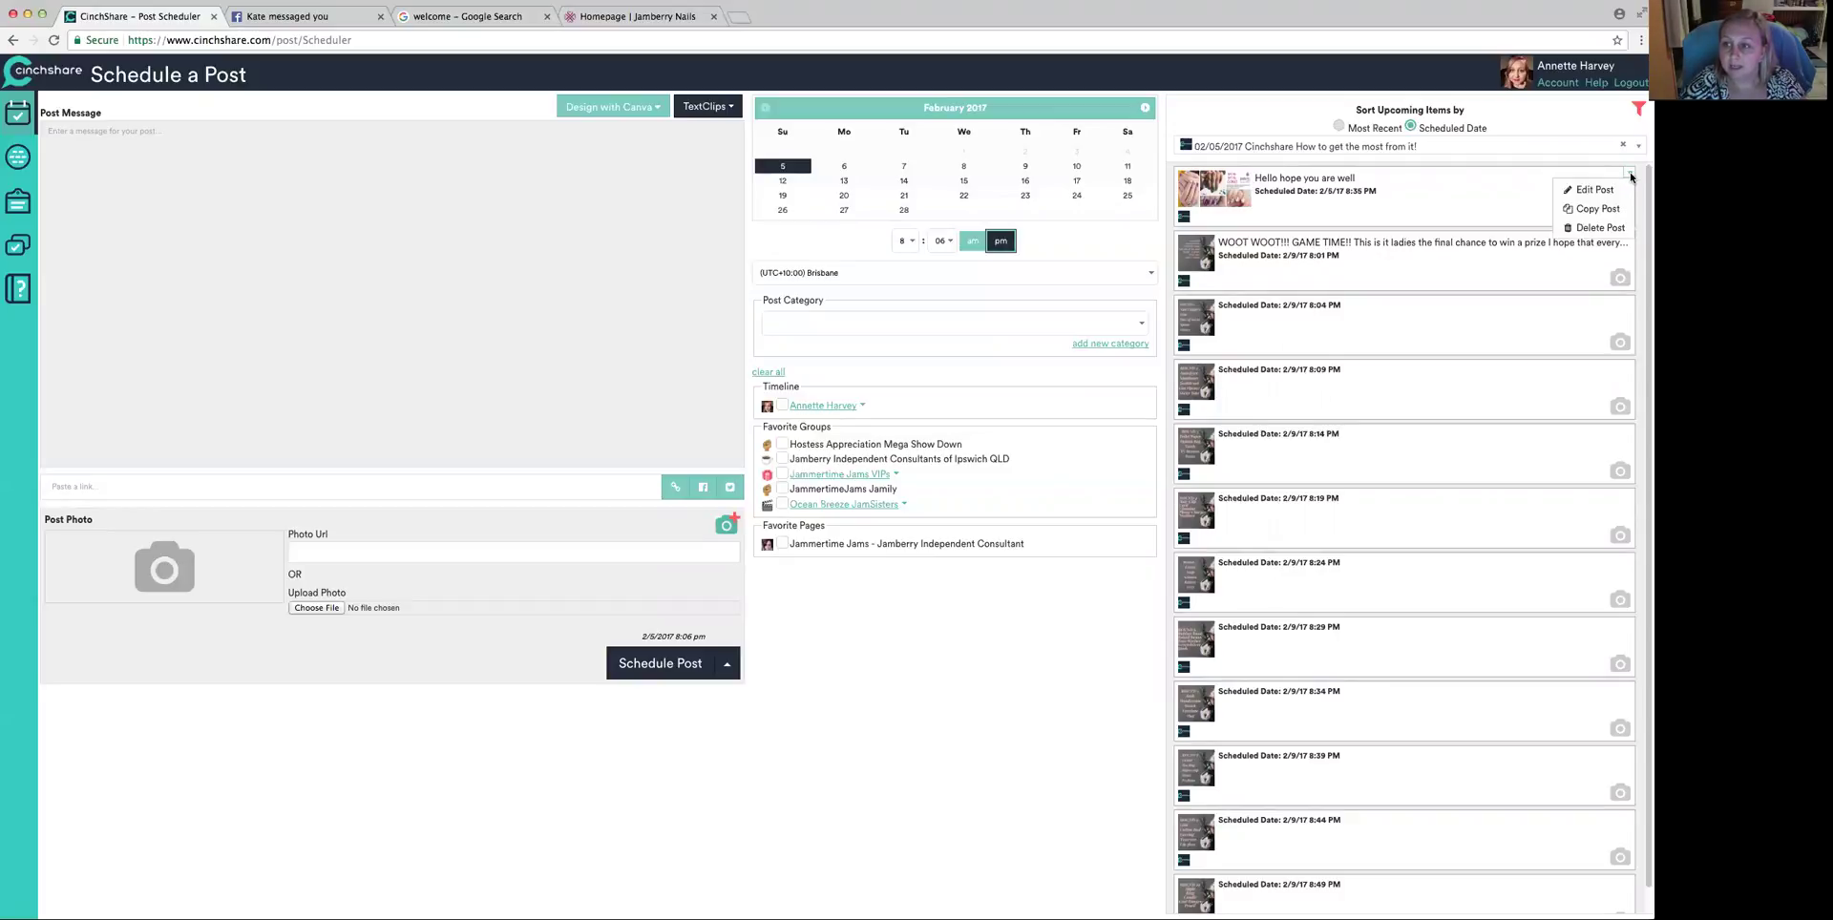
pyautogui.click(1630, 174)
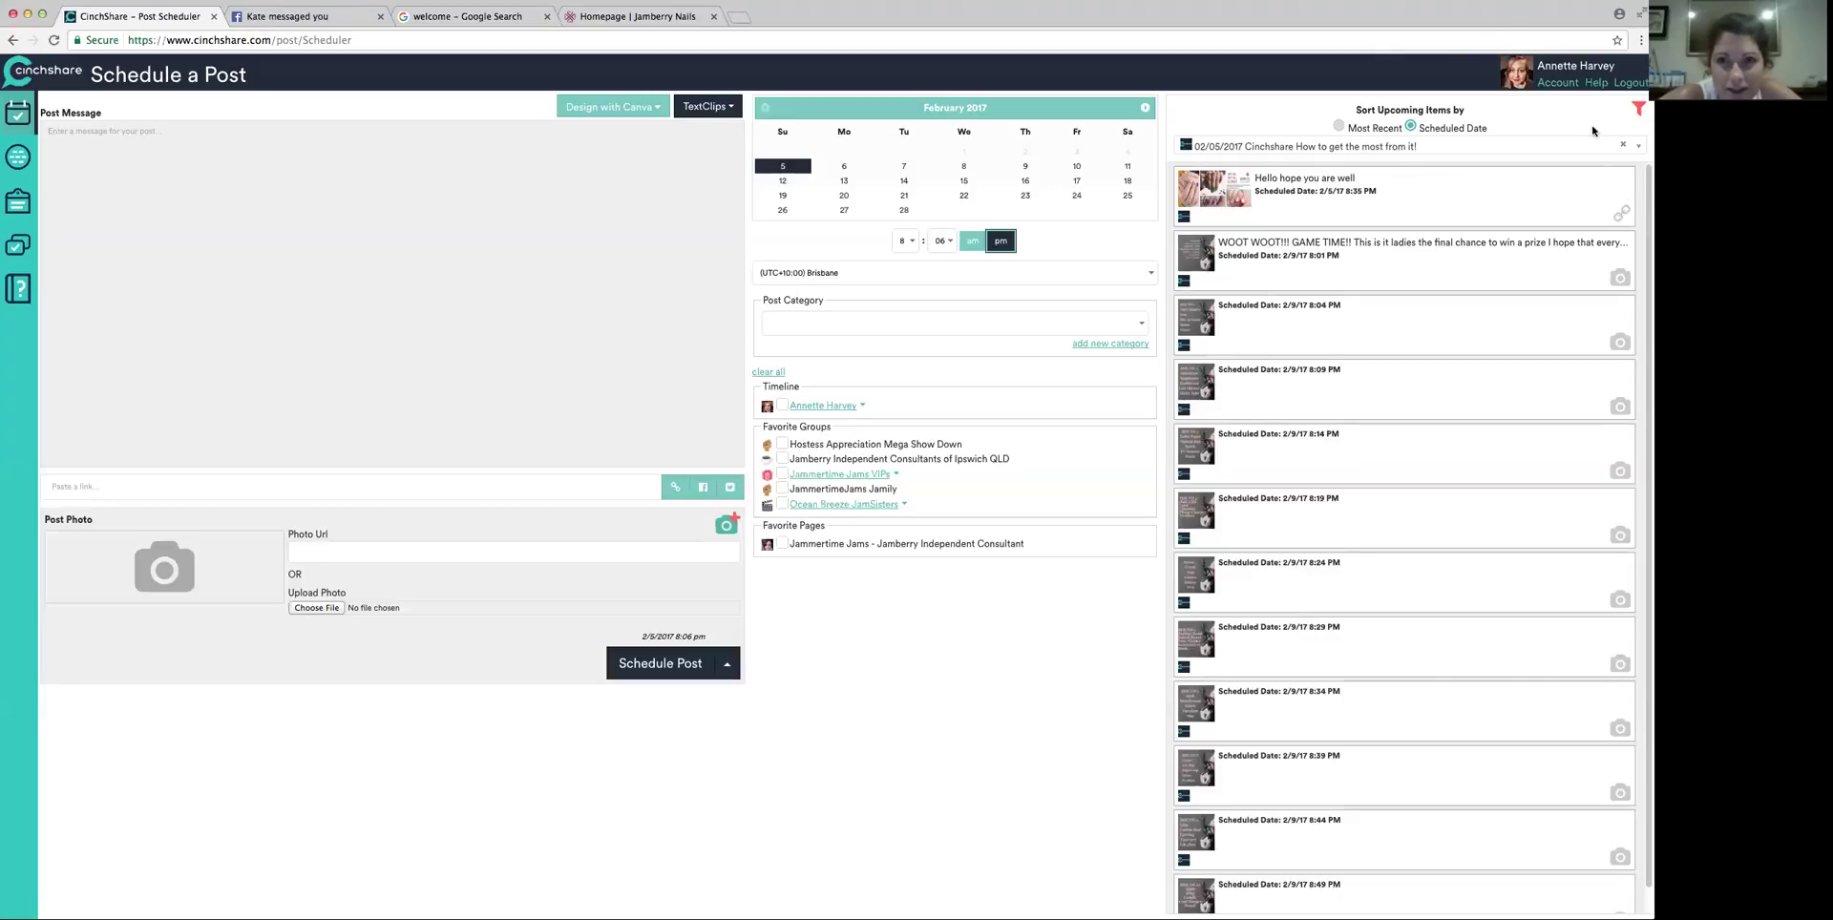
# - Leave the scheduler for the account settings, save the time zone as (UTC+10:00) Brisbane, and review the older billing history entries
pyautogui.click(1561, 85)
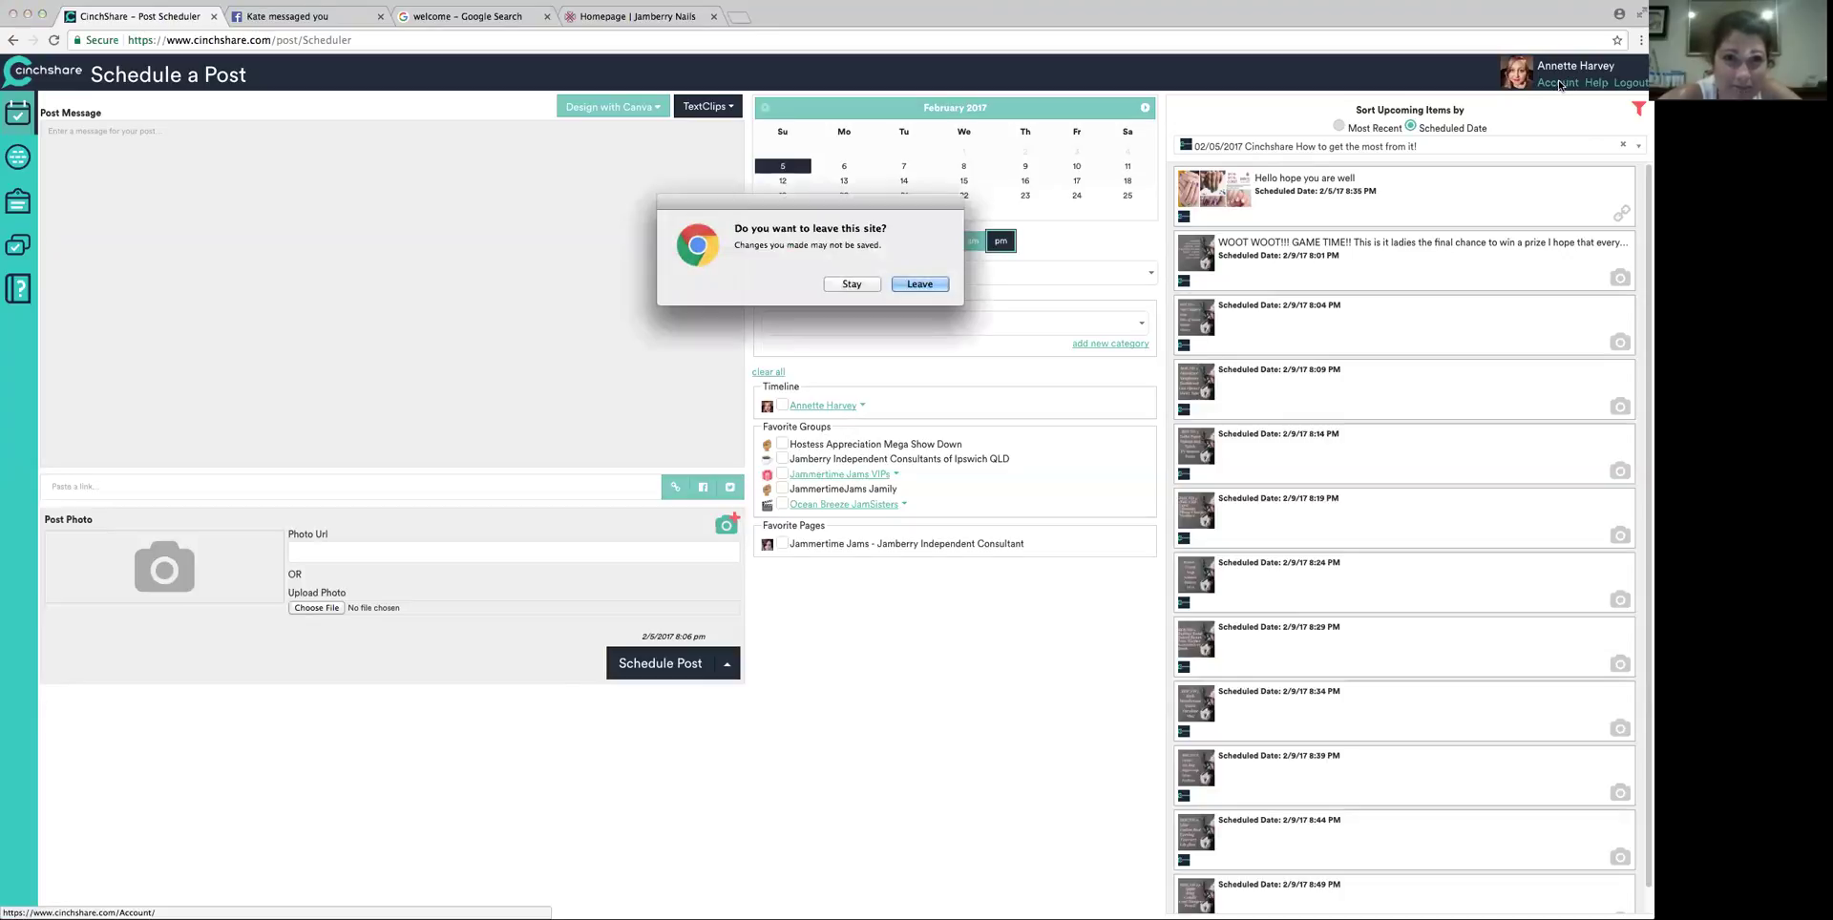
pyautogui.click(927, 284)
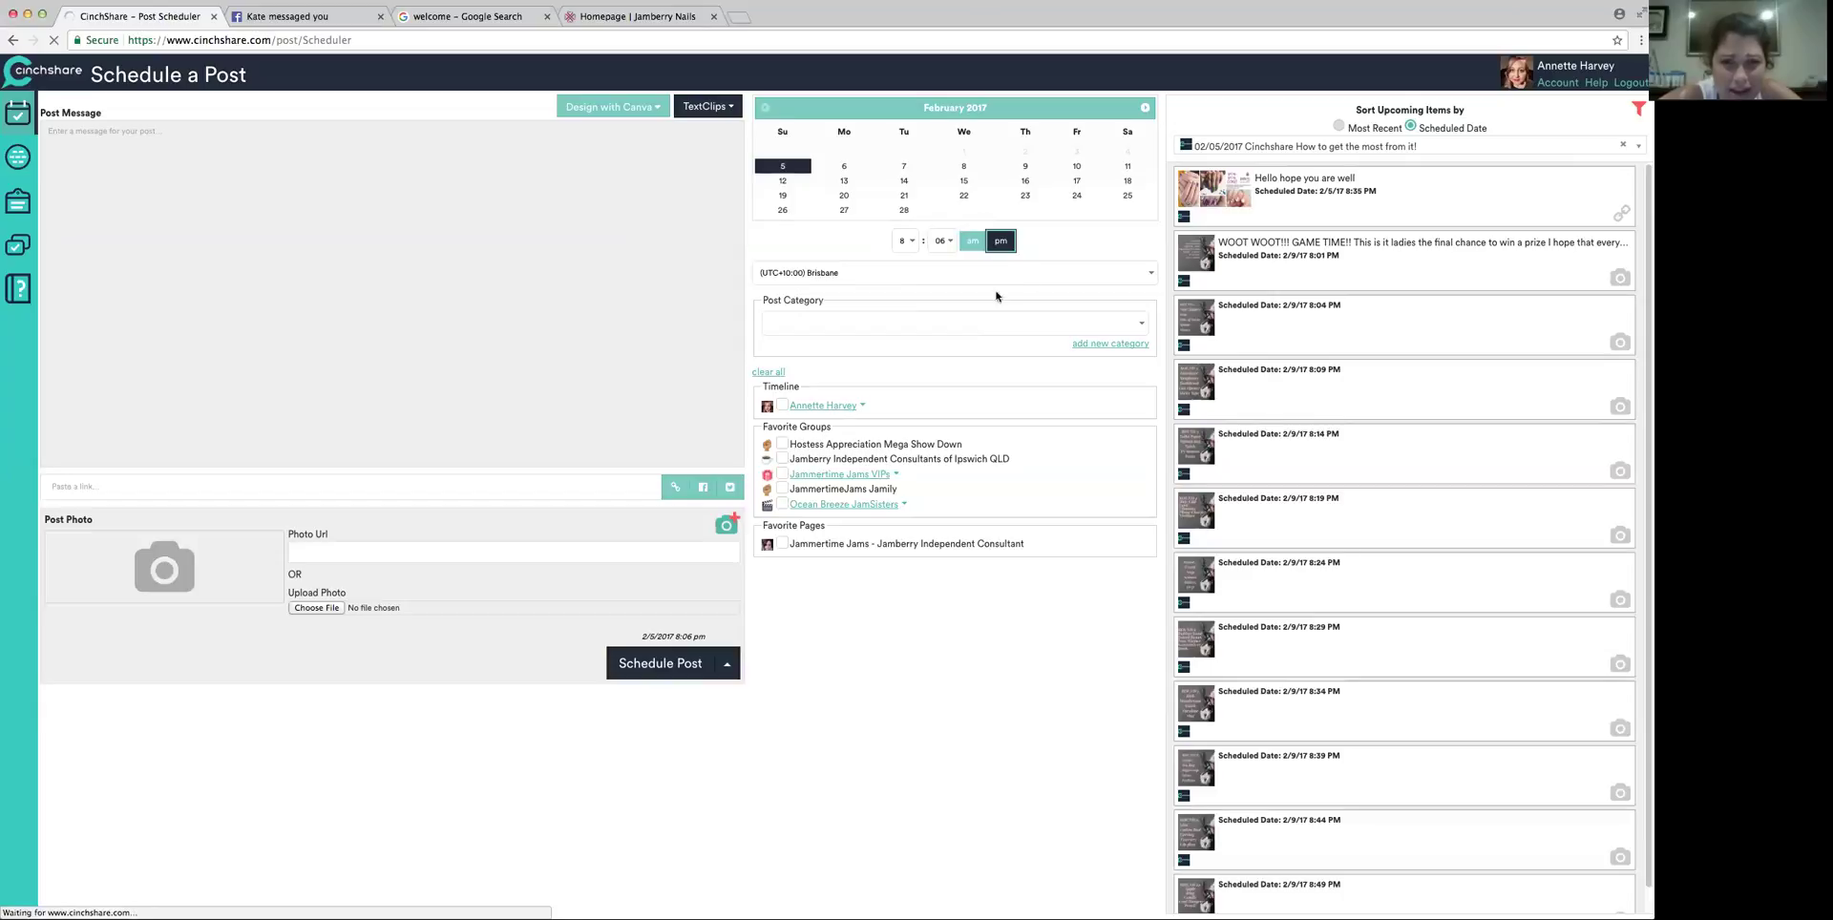
pyautogui.click(1550, 84)
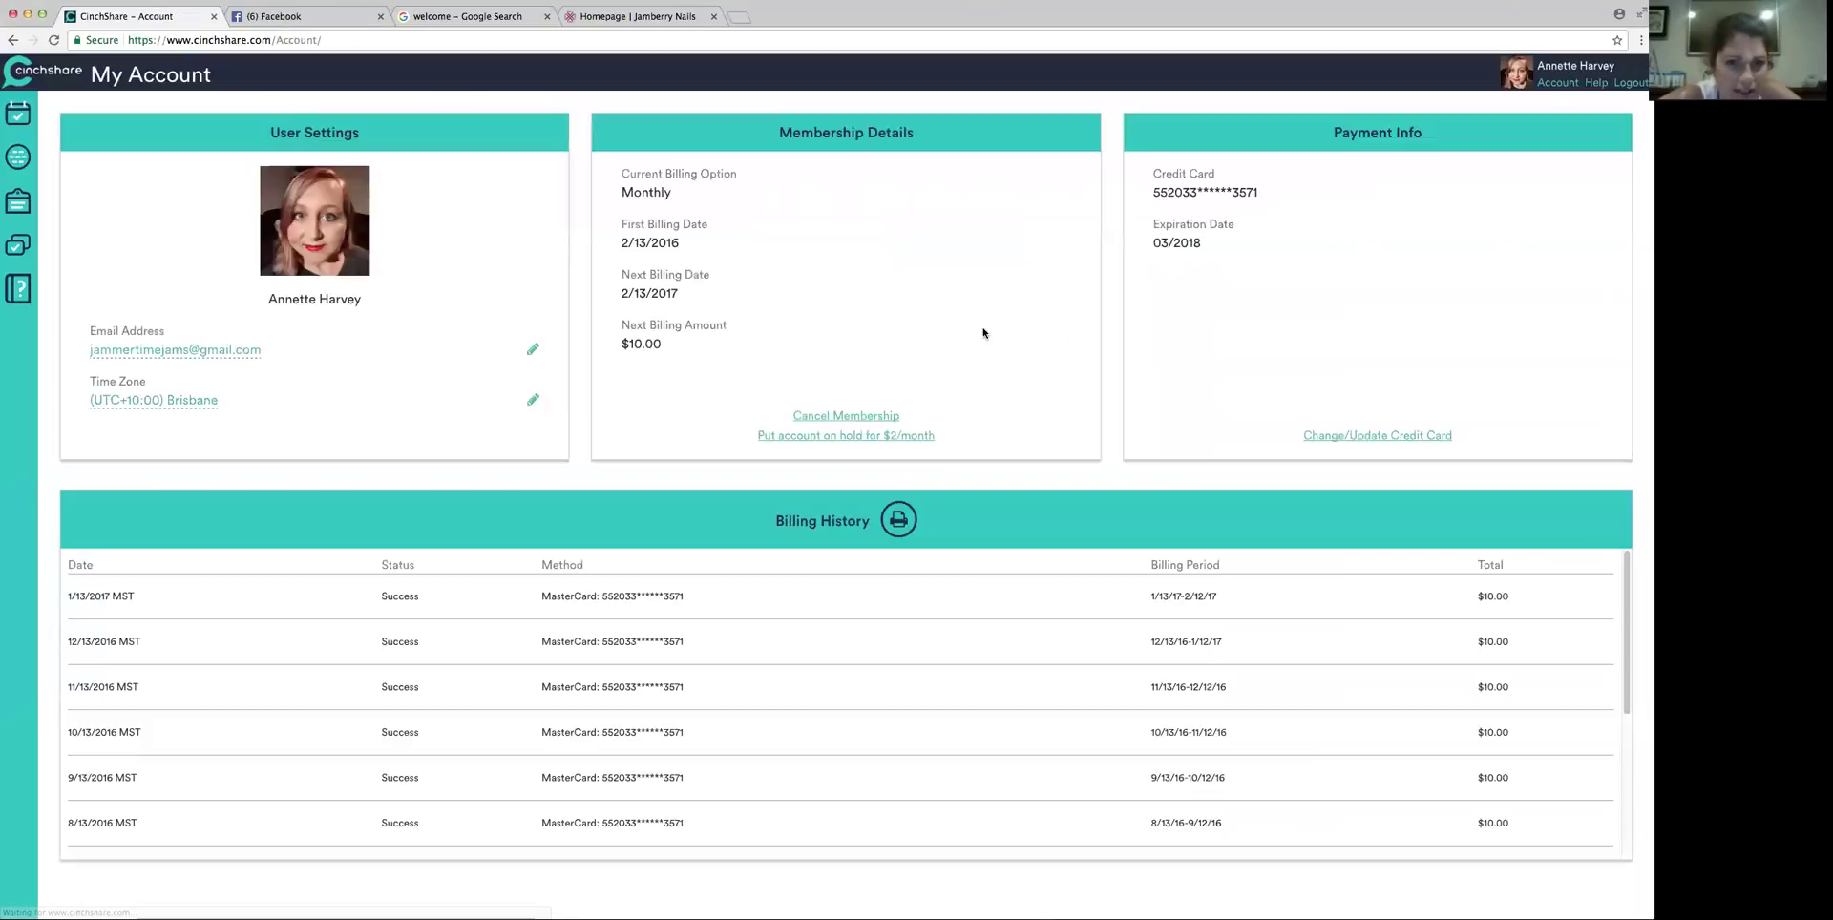
pyautogui.click(534, 402)
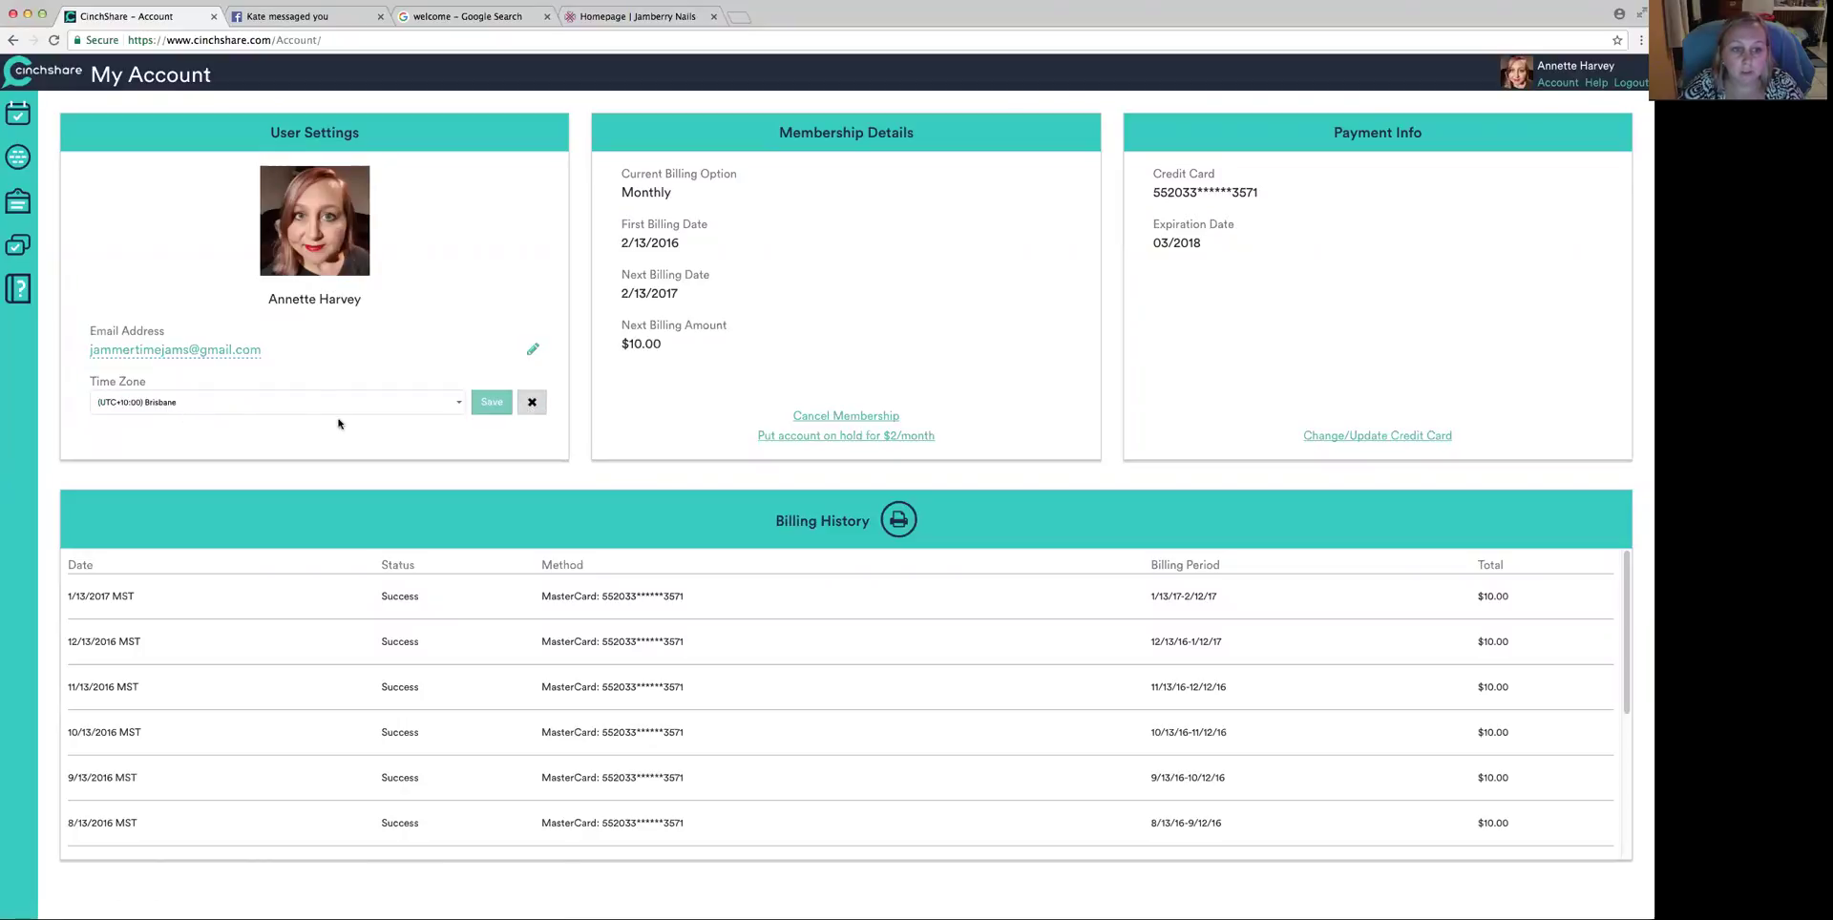
pyautogui.click(491, 403)
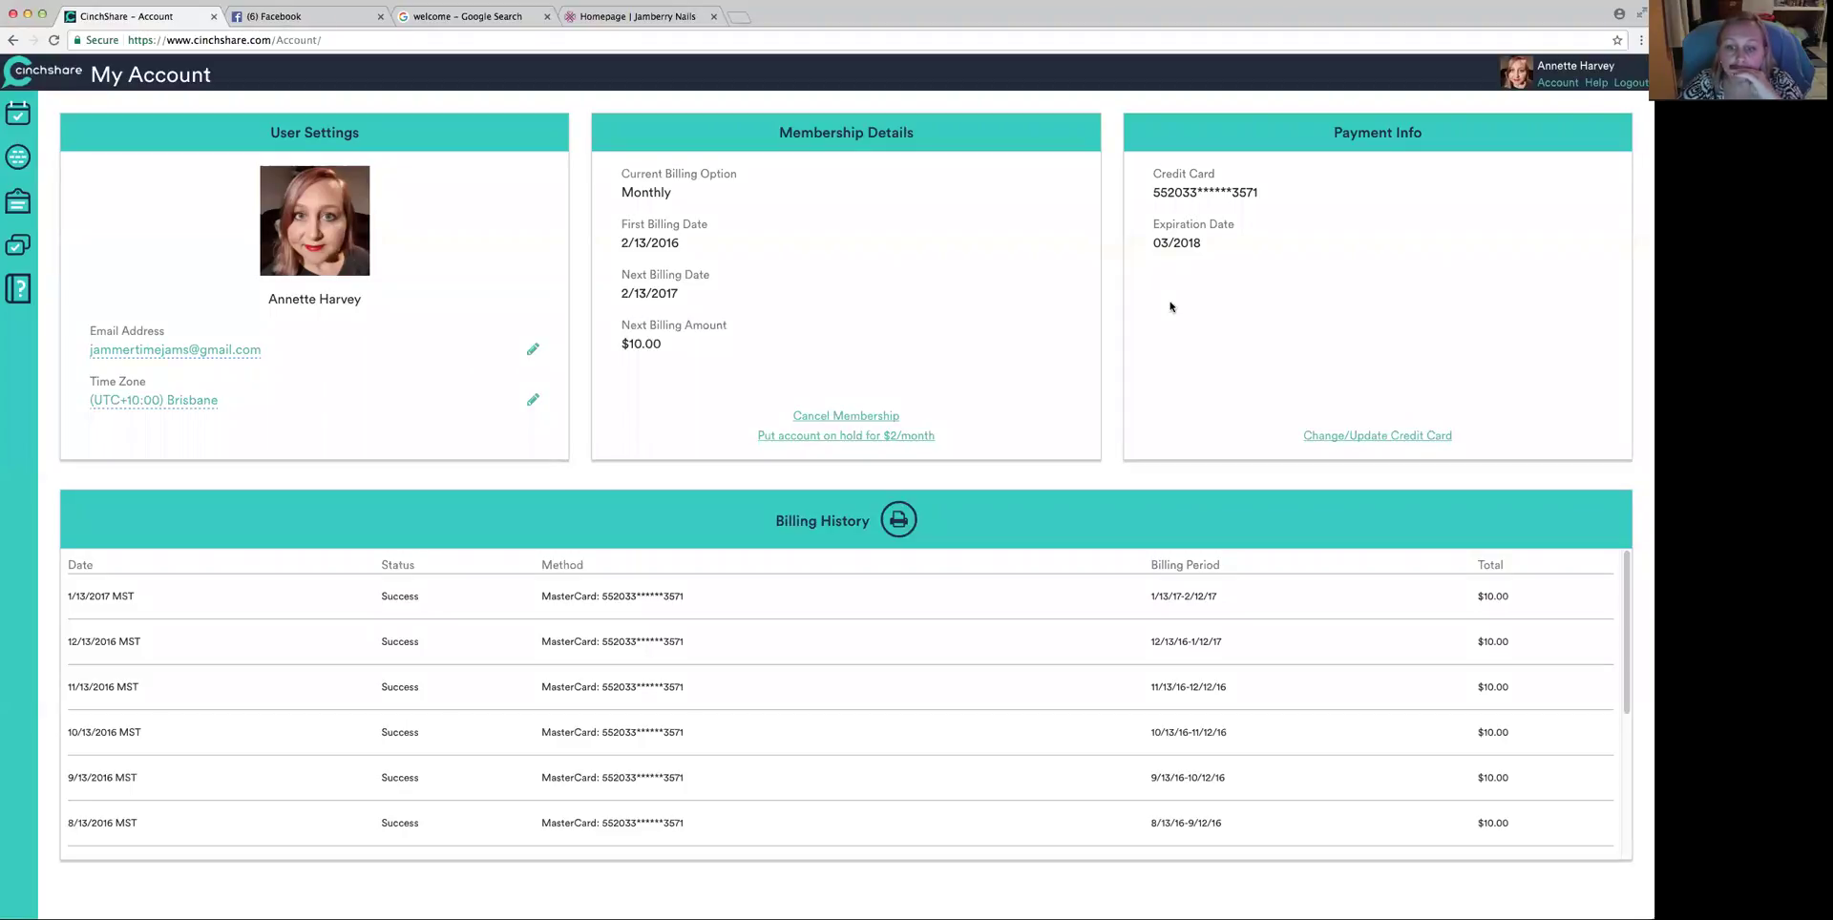
pyautogui.scroll(-5, 1518, 563)
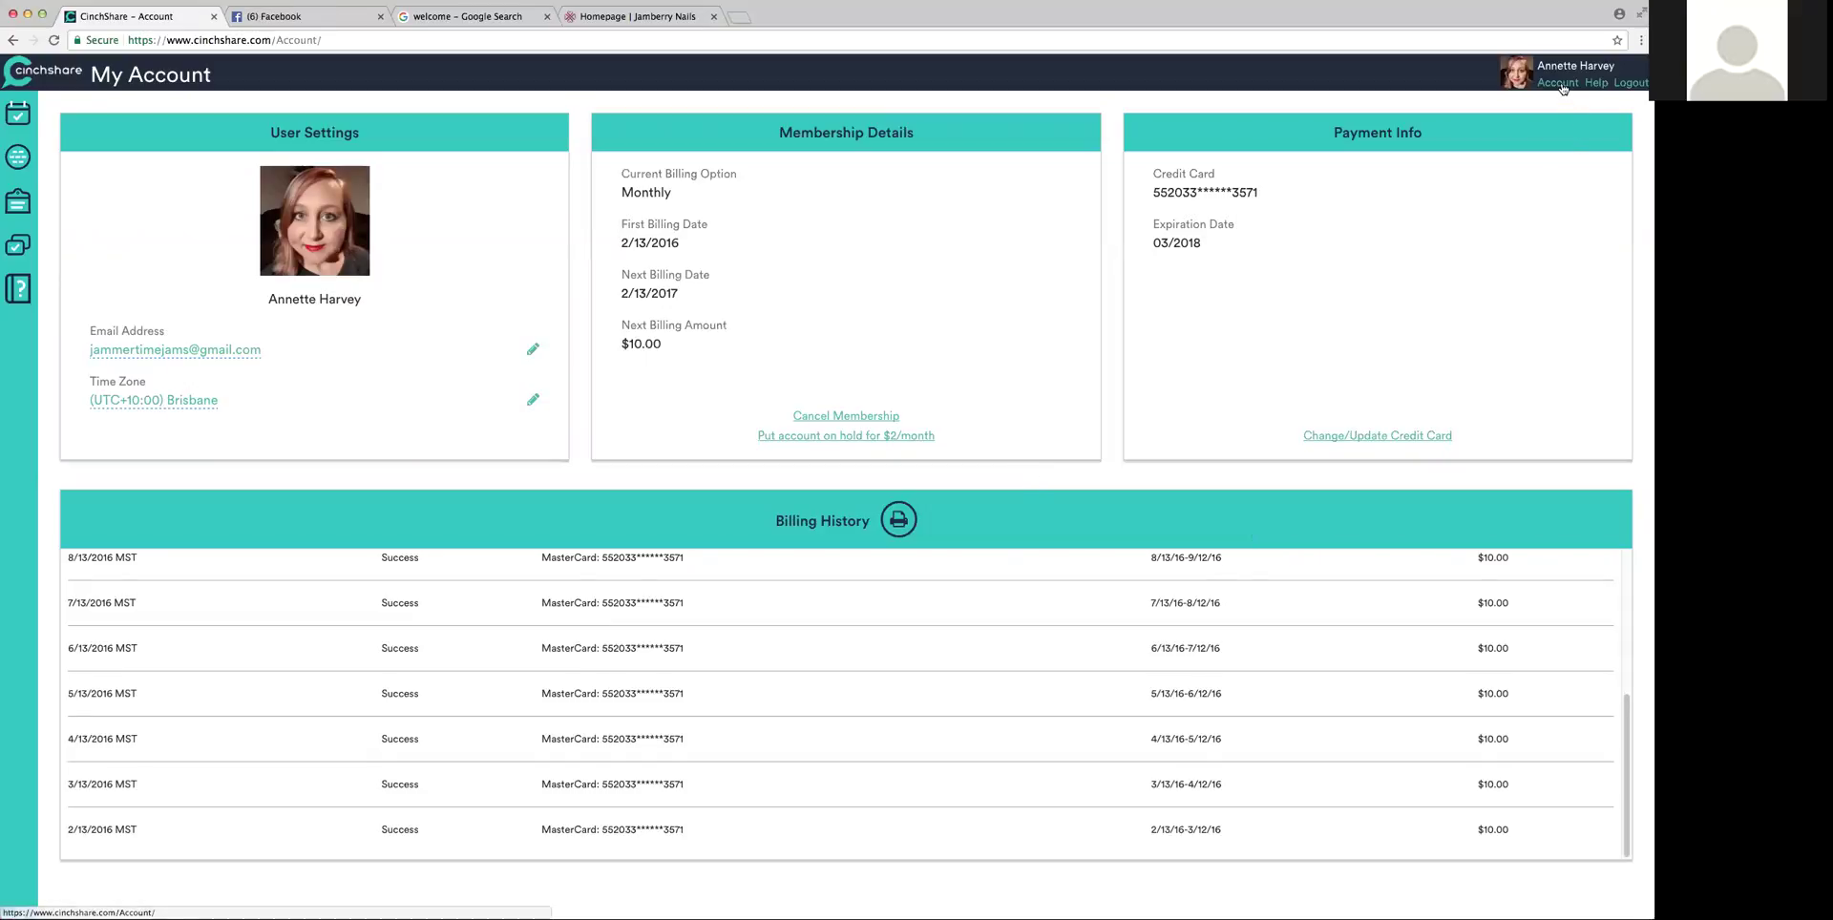
# - Visit the post scheduler and managed posts briefly, and on the networks page toggle the JammertimeJams Jamily group's favorite mark off and back on
pyautogui.click(27, 121)
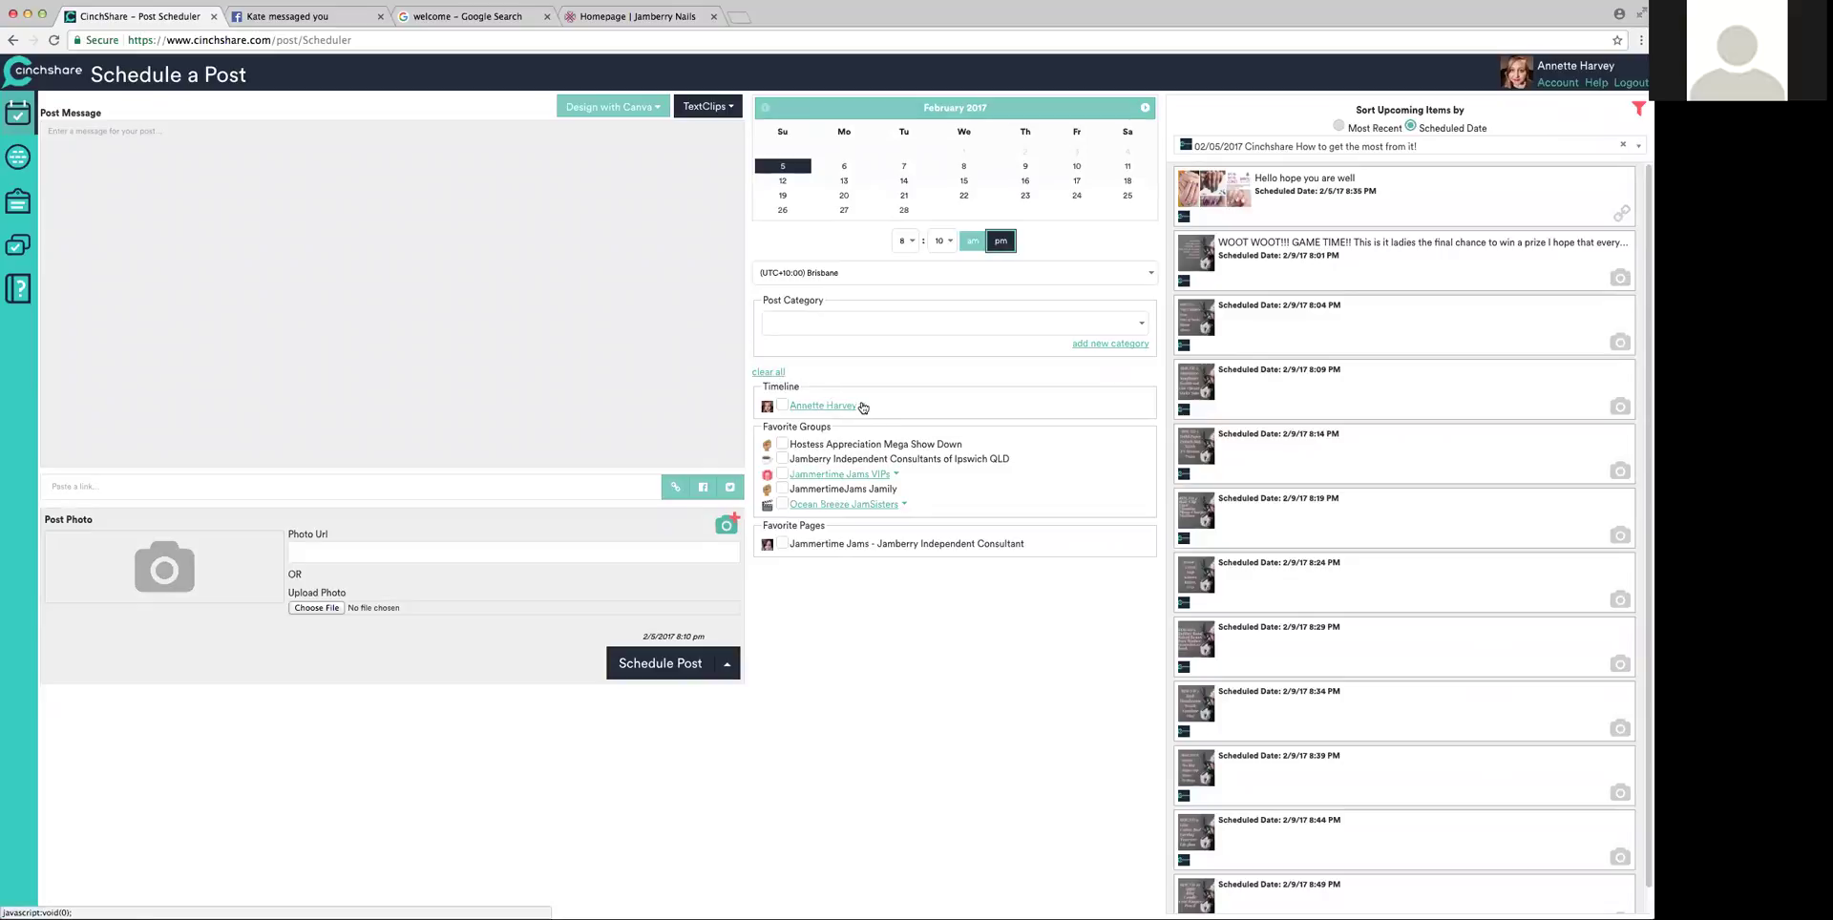
pyautogui.click(19, 247)
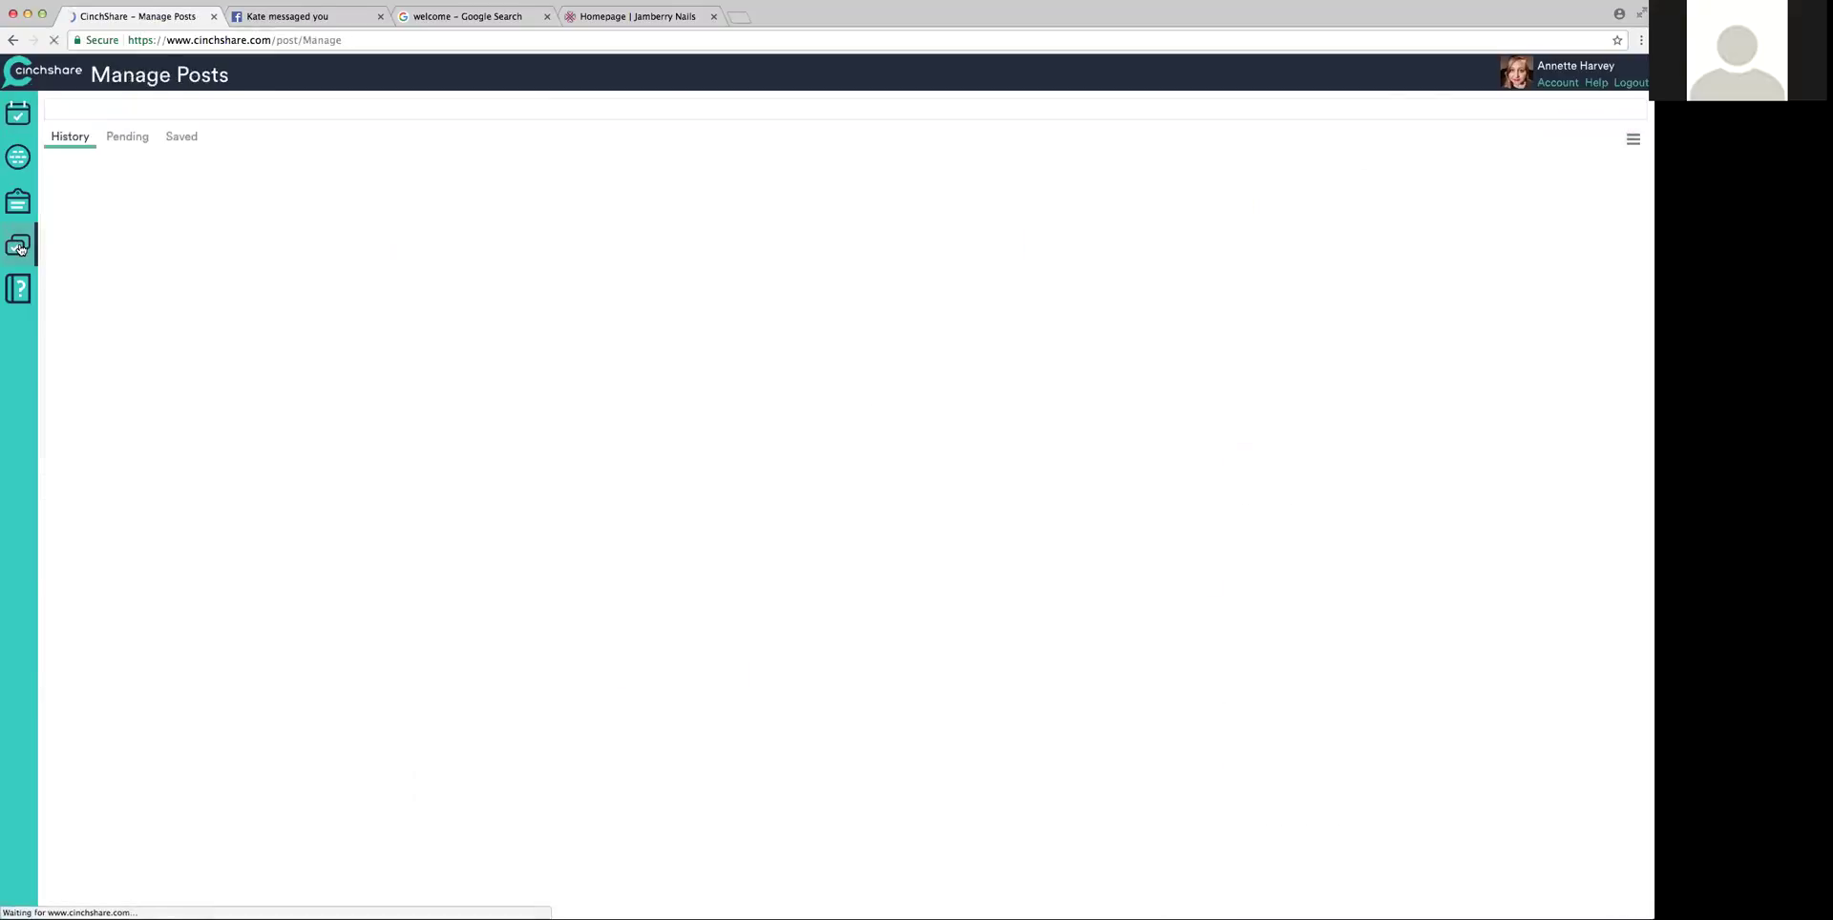
pyautogui.click(13, 171)
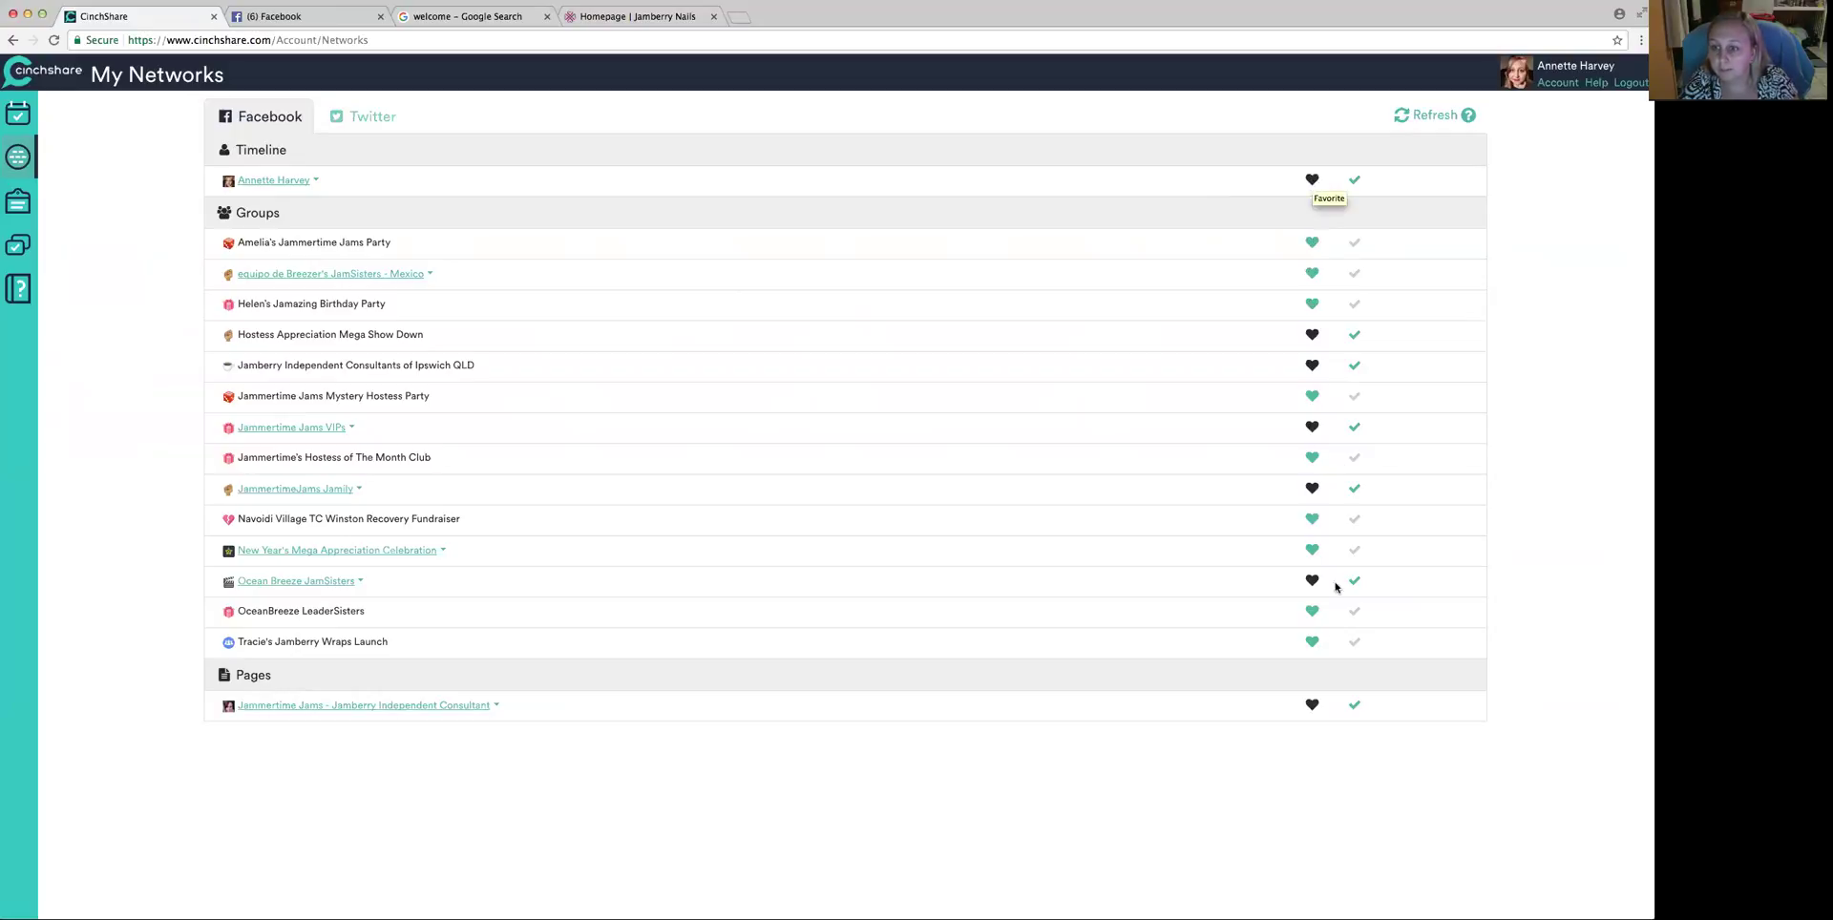
pyautogui.click(1312, 490)
pyautogui.click(1312, 489)
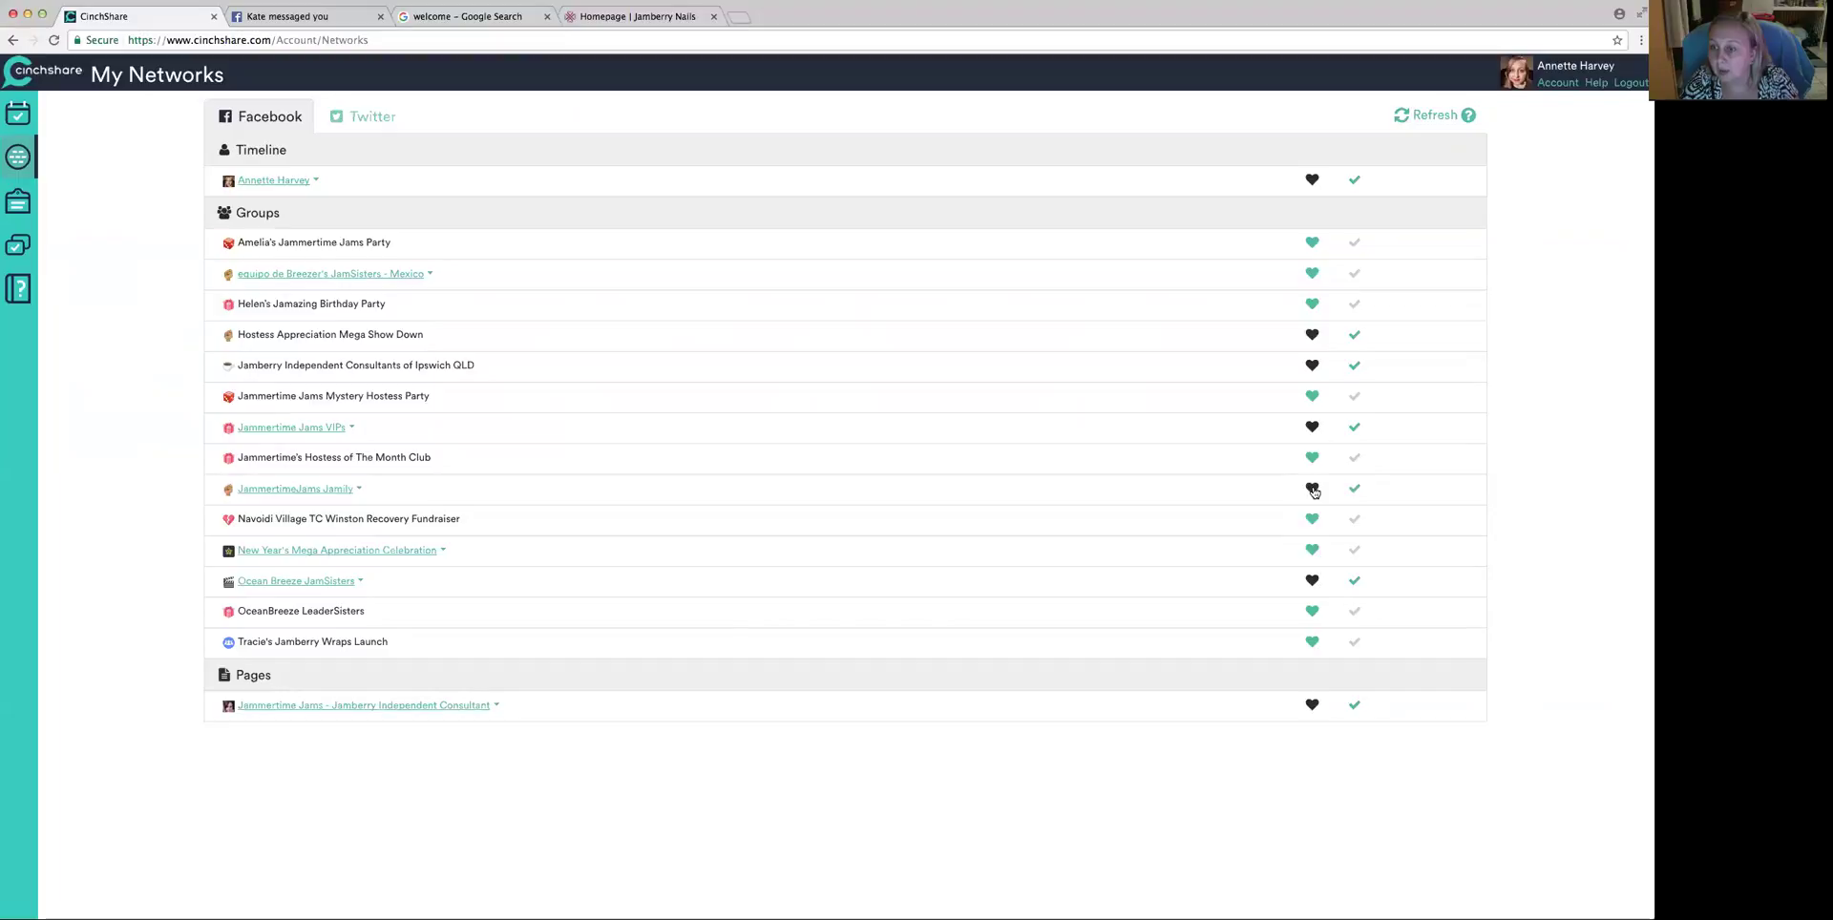